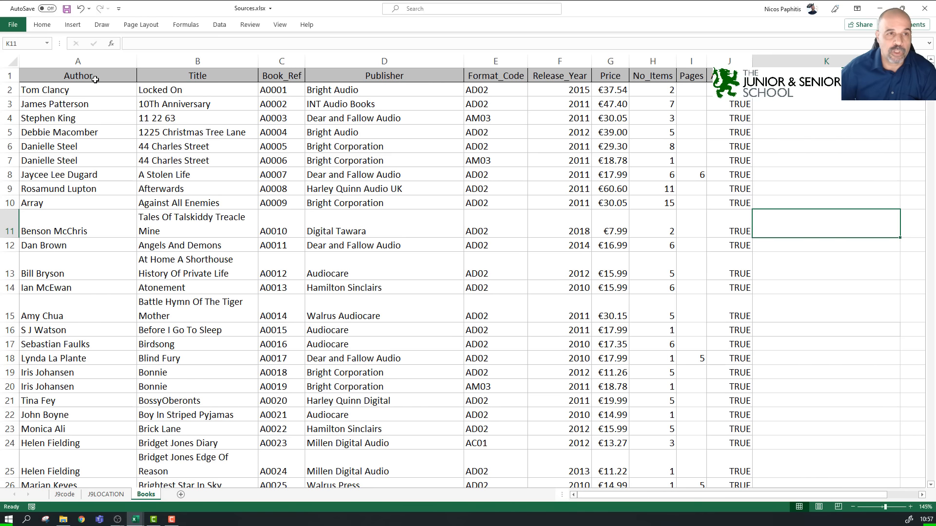
# Step: Review the Author, Title, Book_Ref and Publisher columns of the Books sheet one by one
pyautogui.click(86, 61)
pyautogui.click(168, 60)
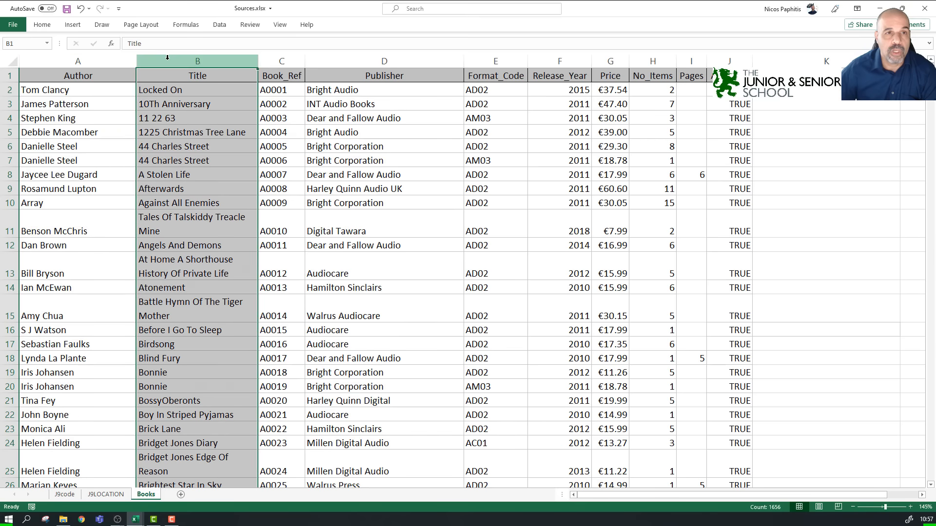
pyautogui.click(282, 61)
pyautogui.click(384, 61)
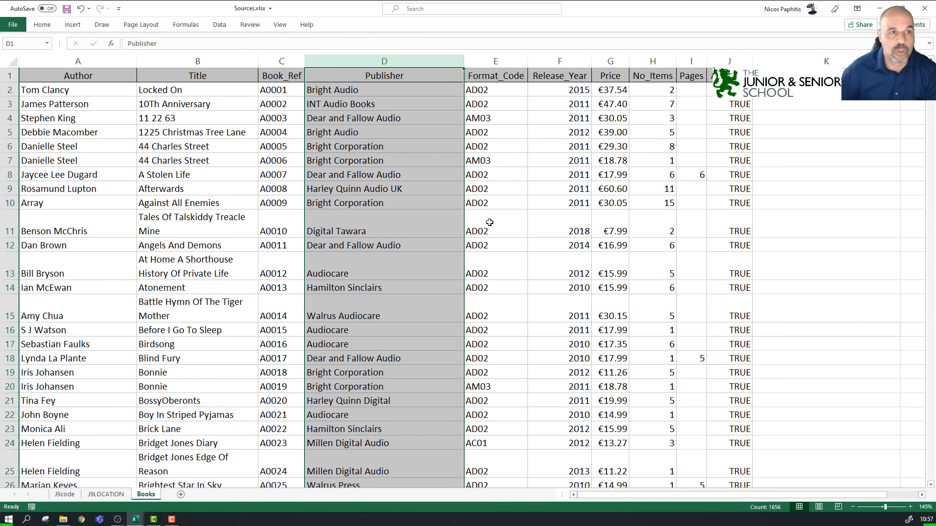
pyautogui.click(790, 172)
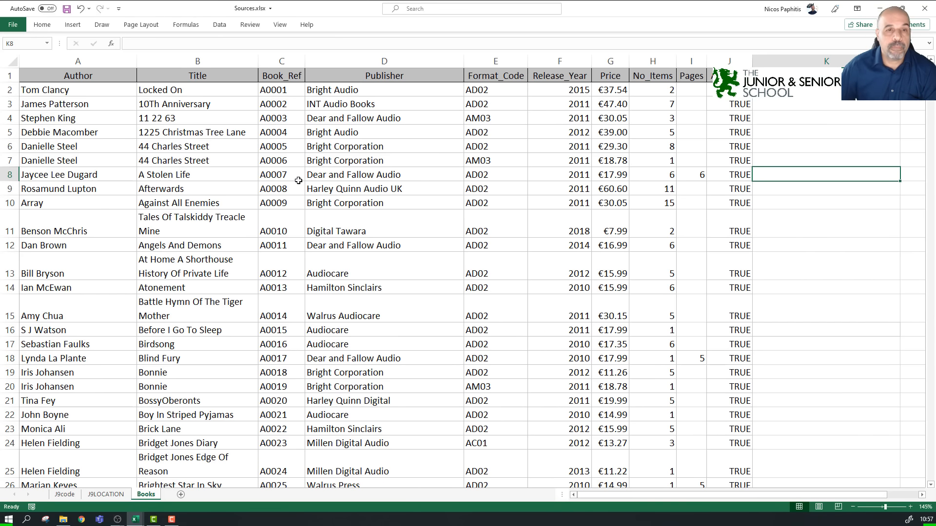
# Step: Enter the book reference A0012 in cell K5 beside the Books table
pyautogui.click(779, 132)
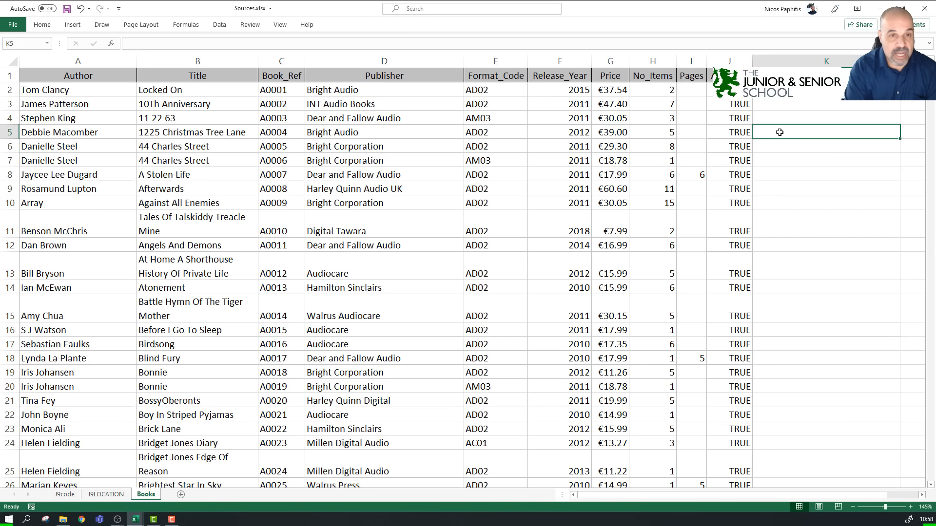
pyautogui.write('A0012')
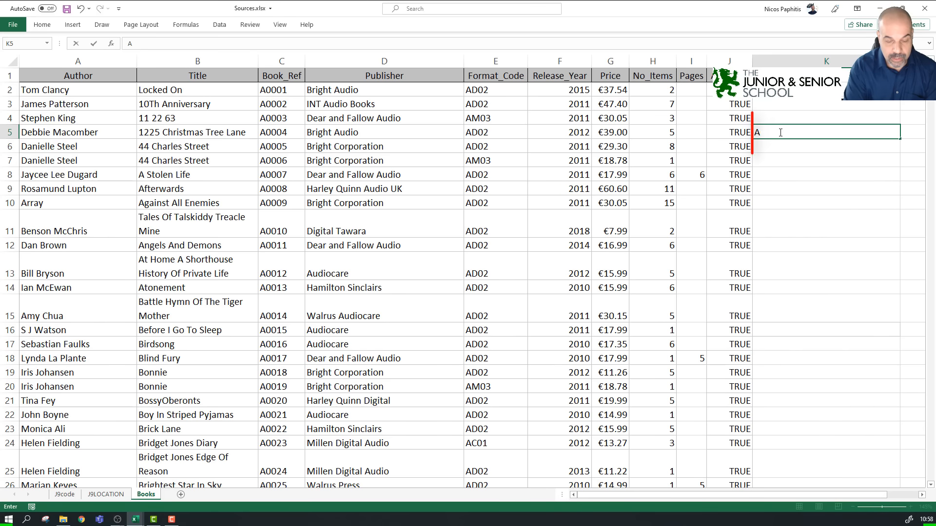
pyautogui.click(817, 146)
pyautogui.click(818, 127)
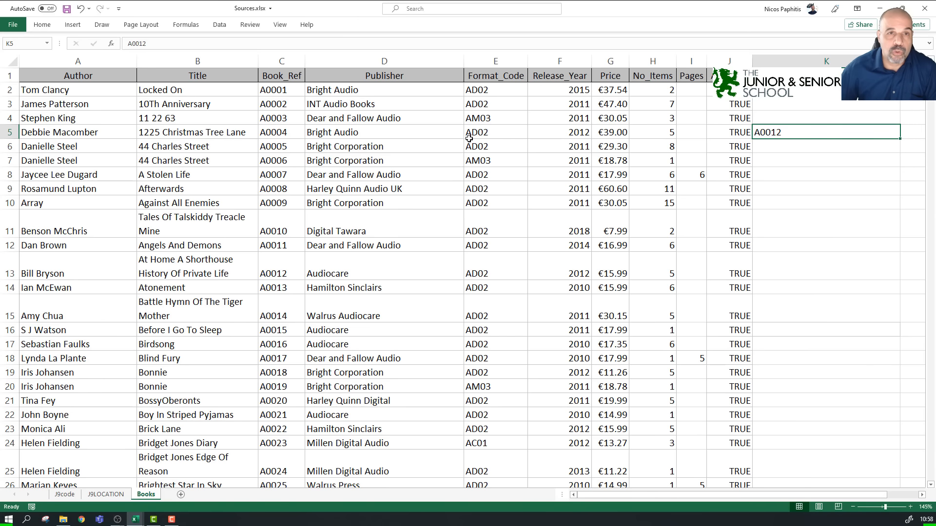
# Step: Trace book reference A0012 through the Book_Ref column and find its price in the same row
pyautogui.click(280, 59)
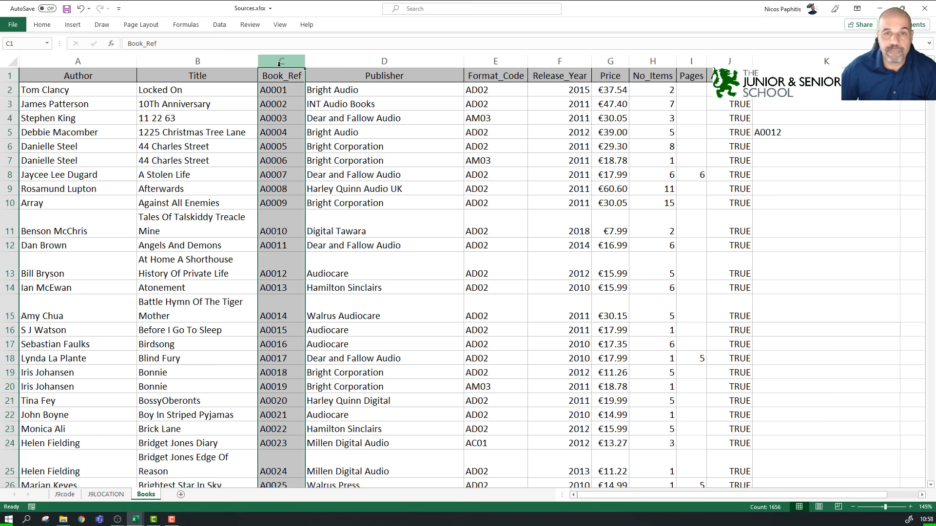
pyautogui.click(285, 274)
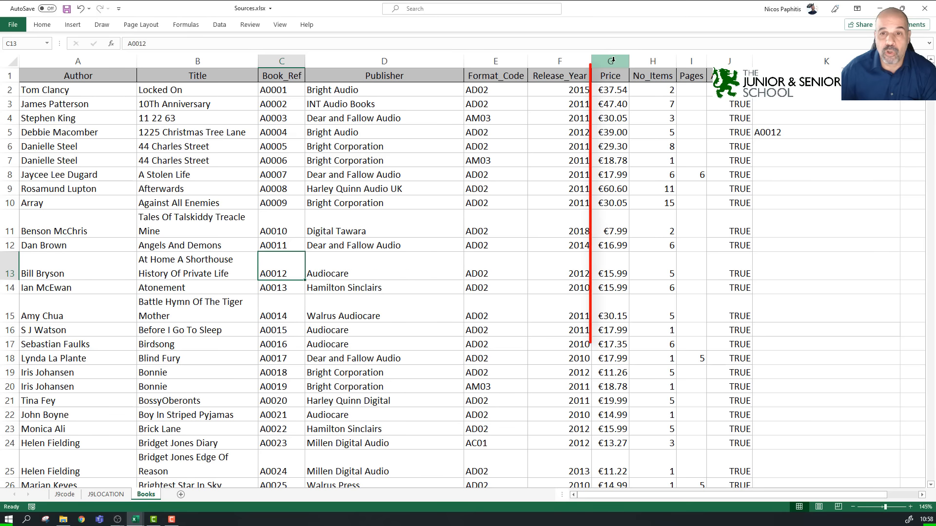
pyautogui.click(612, 267)
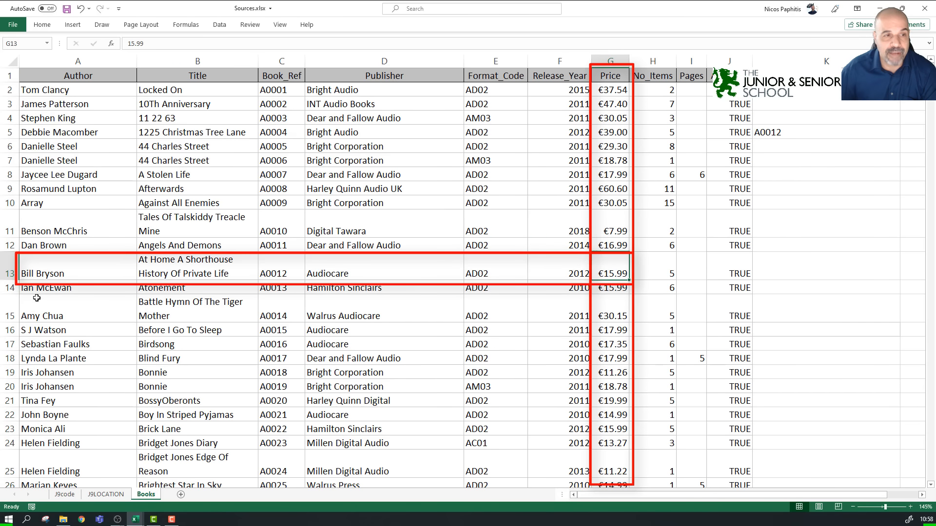
pyautogui.click(10, 267)
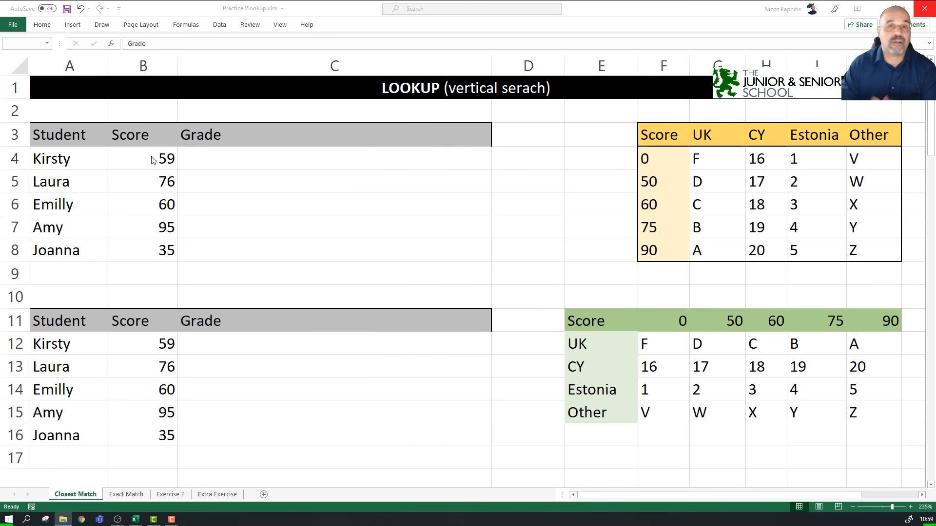
# Step: Examine the first student's grade and score cells and the score thresholds in F4:F8 on the Closest Match sheet
pyautogui.click(231, 159)
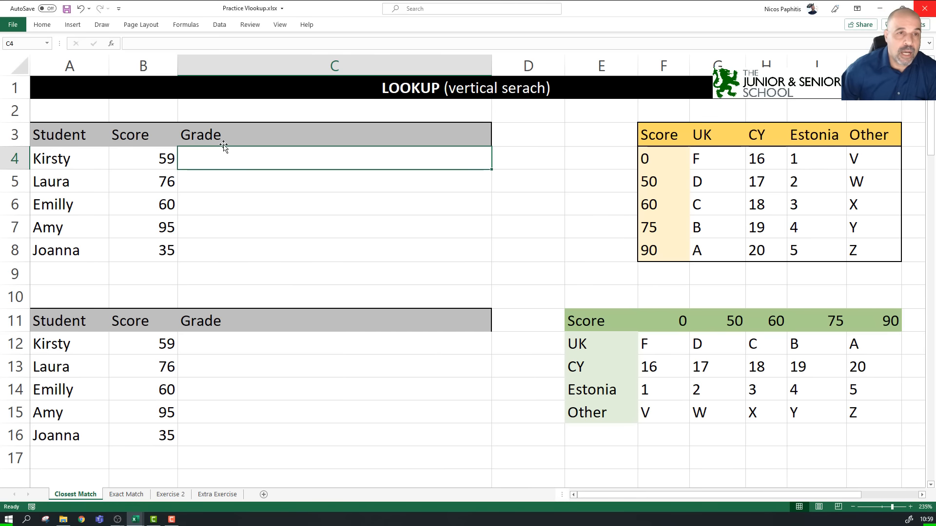
pyautogui.click(164, 160)
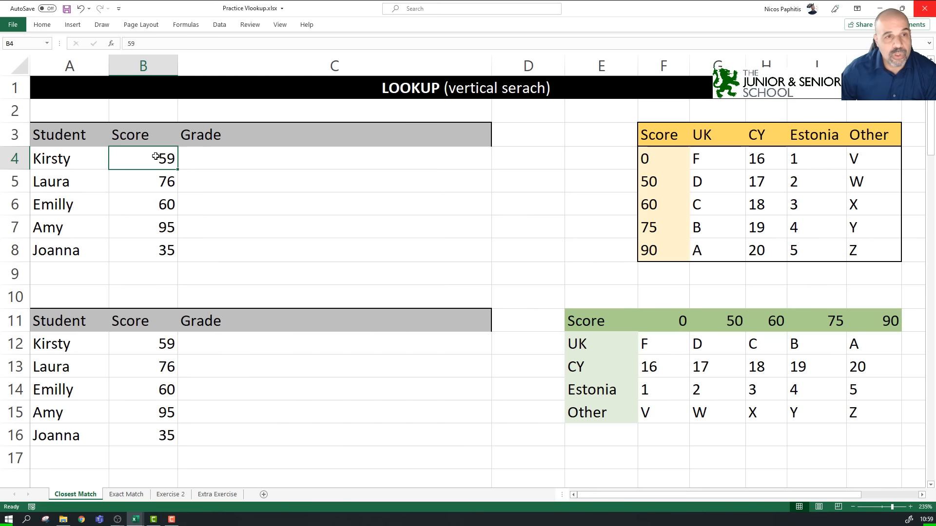
pyautogui.moveTo(658, 158); pyautogui.dragTo(653, 243)
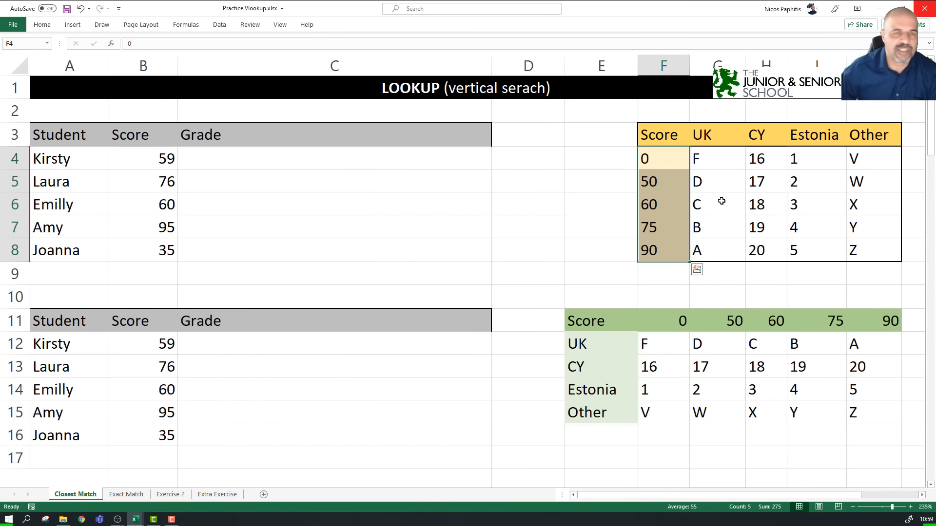
# Step: Build a LOOKUP formula in C4 with B4 as lookup value, F4:F8 as lookup vector and G4:G8 as result vector
pyautogui.click(355, 164)
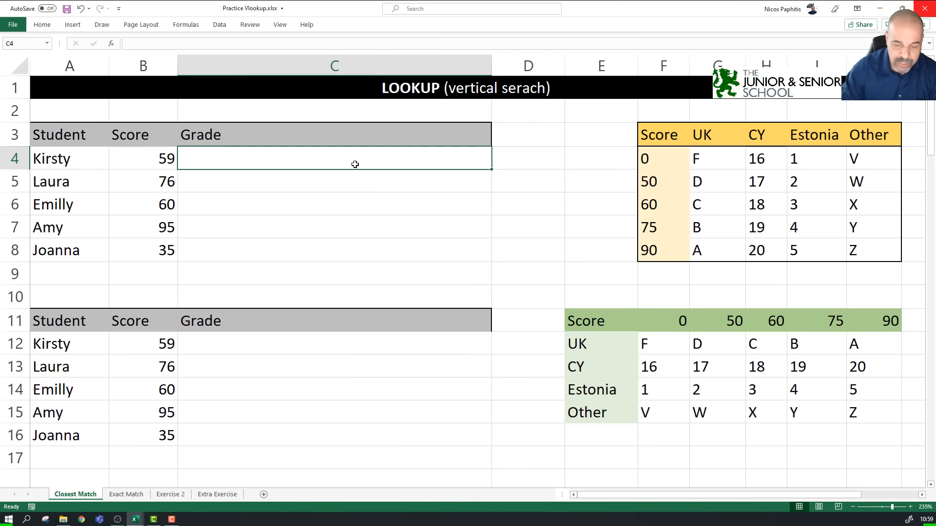
pyautogui.write('=')
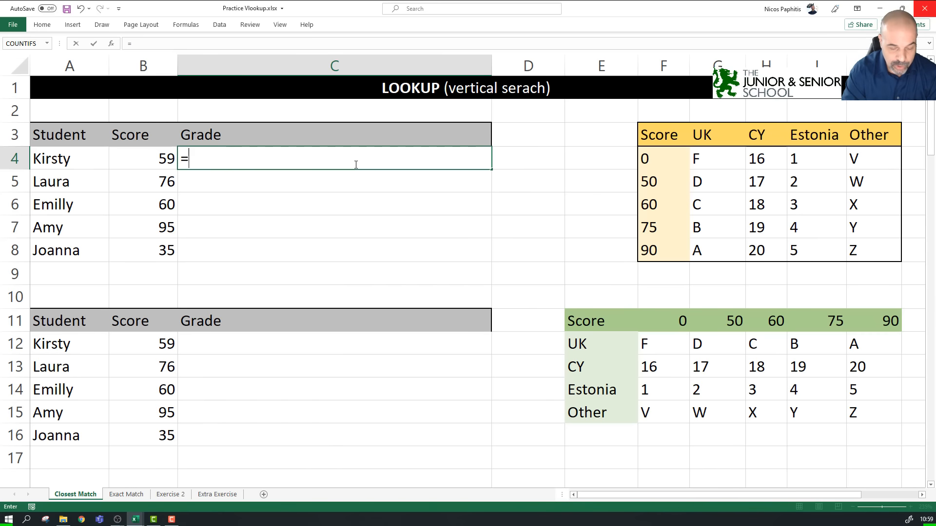
pyautogui.write('lookup')
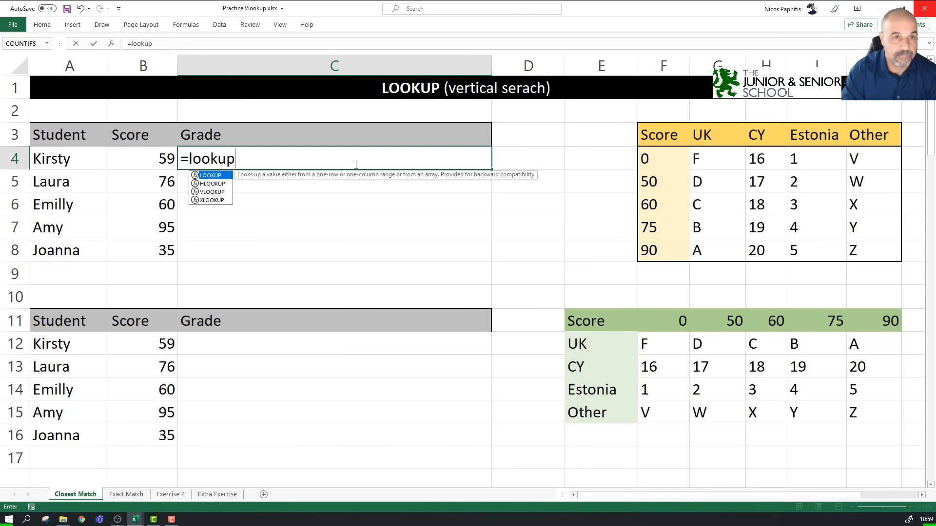
pyautogui.write('(')
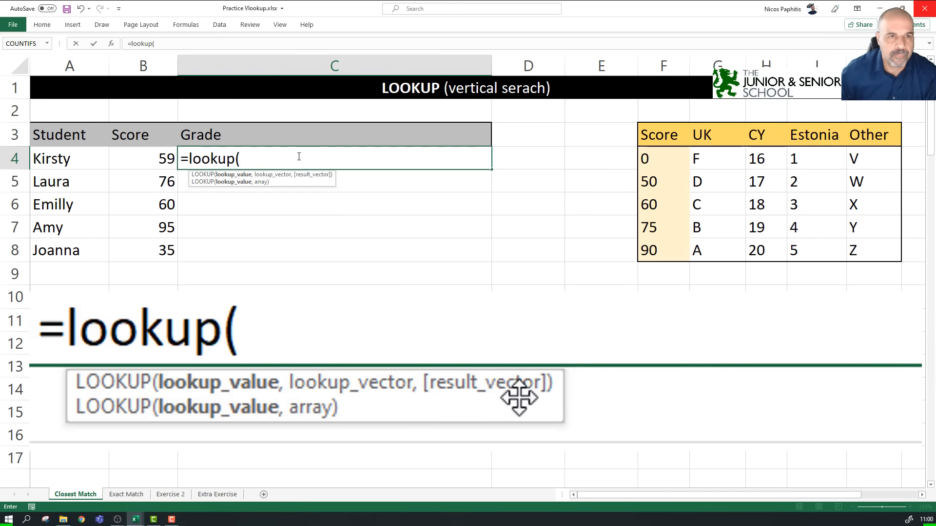
pyautogui.click(155, 158)
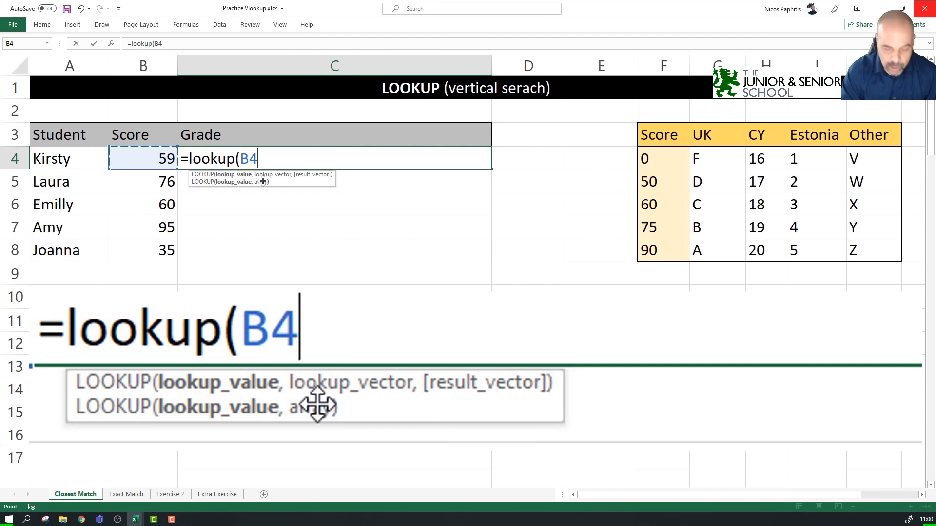
pyautogui.write(',')
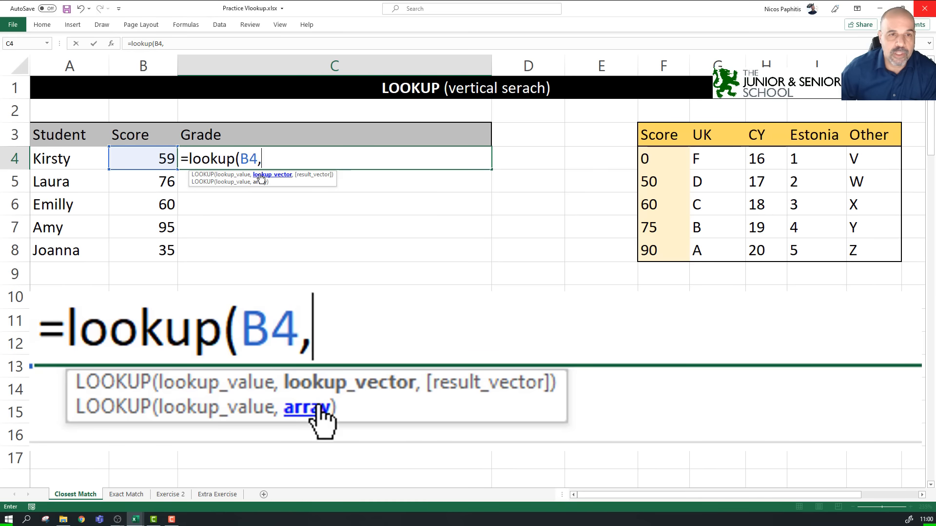
pyautogui.moveTo(646, 161); pyautogui.dragTo(661, 243)
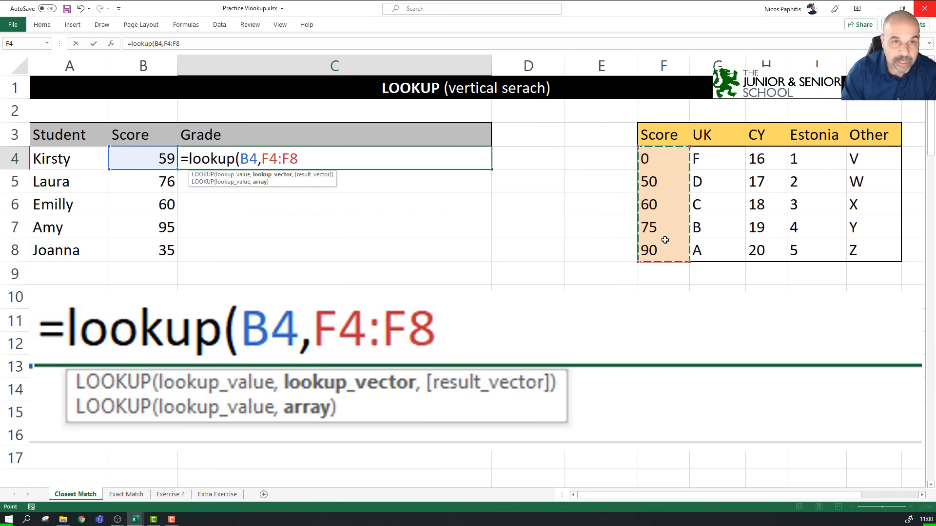
pyautogui.write(',')
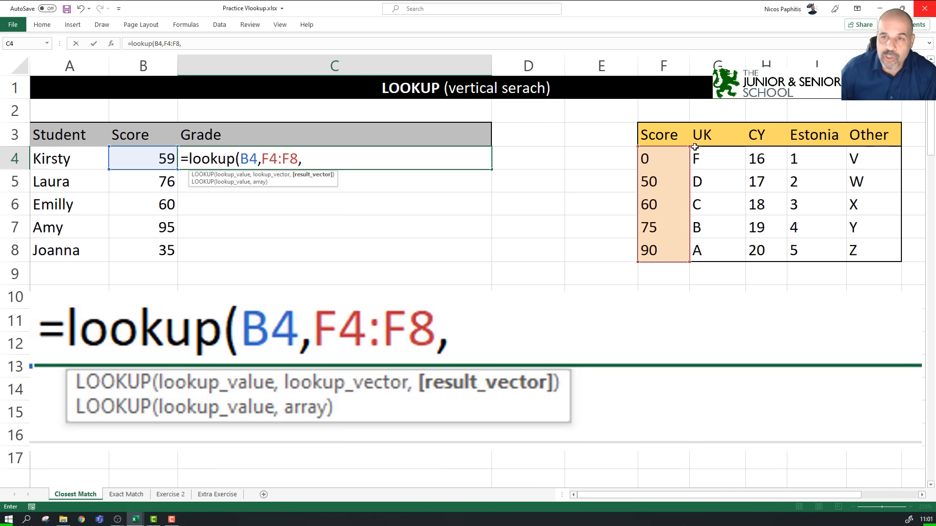
pyautogui.moveTo(722, 155); pyautogui.dragTo(711, 247)
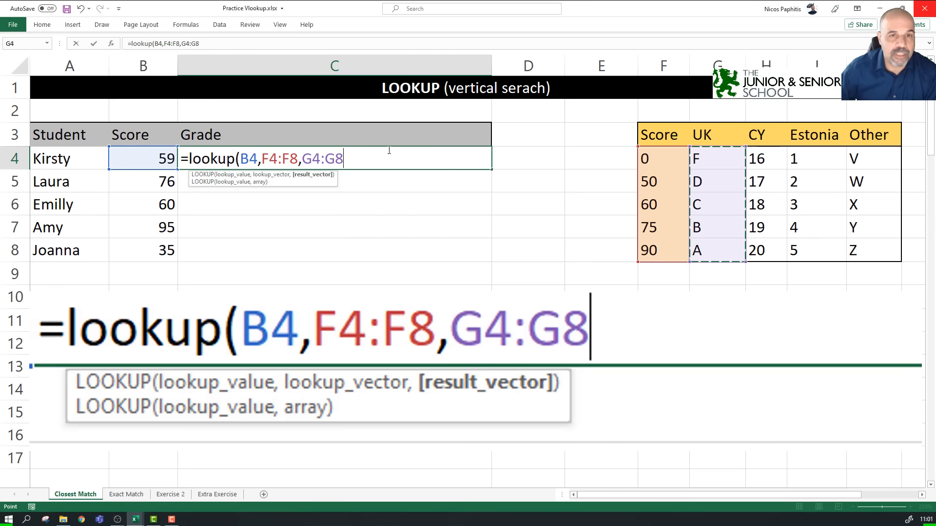
# Step: Make both ranges in the C4 formula absolute as $F$4:$F$8 and $G$4:$G$8, close the bracket and enter the formula
pyautogui.moveTo(264, 154); pyautogui.dragTo(377, 159)
pyautogui.press('F4')
pyautogui.press('F4')
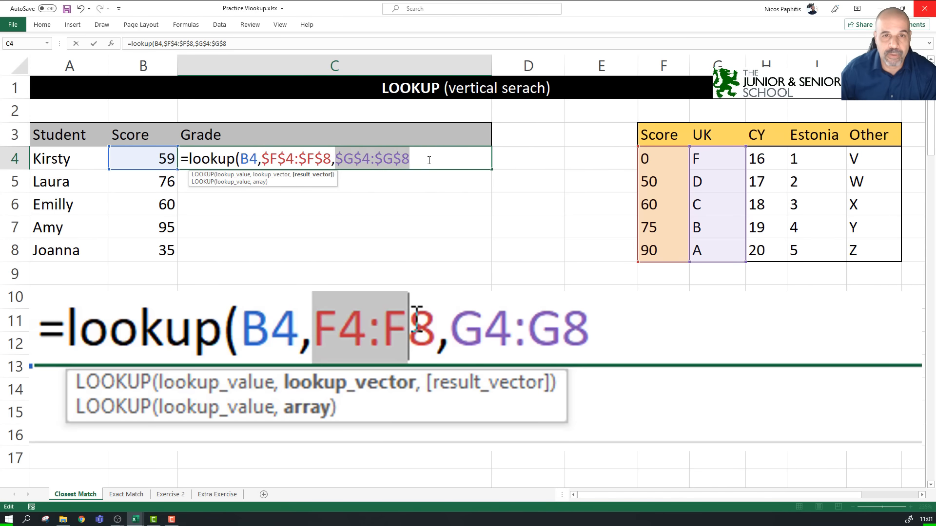
pyautogui.click(429, 158)
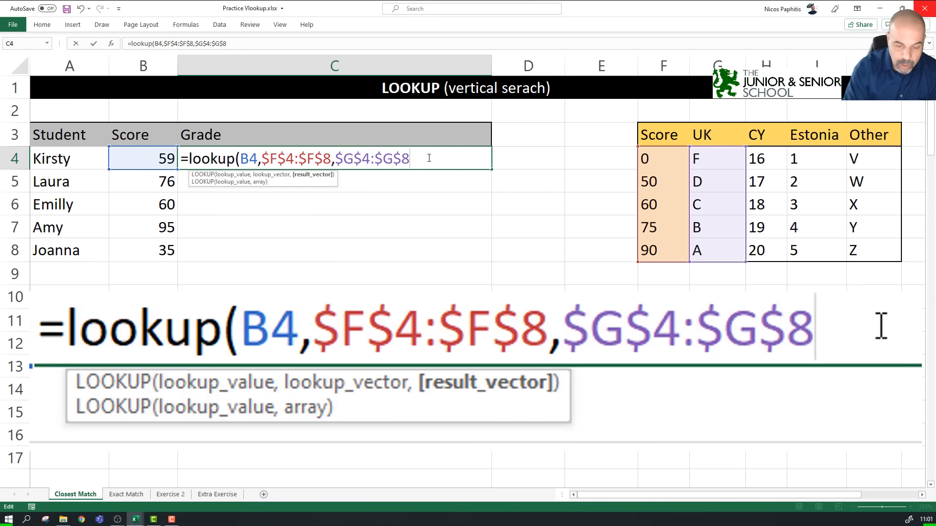
pyautogui.write(')')
pyautogui.press('BackSpace')
pyautogui.write(')')
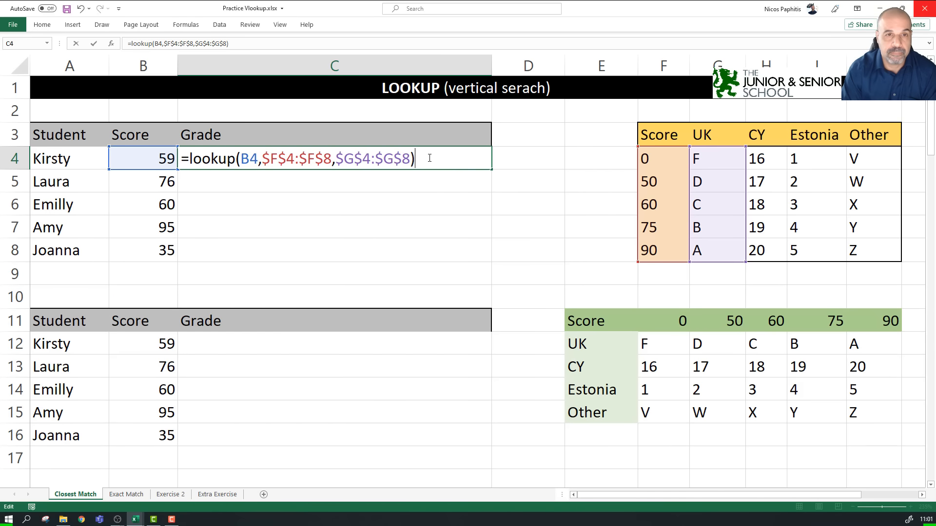
pyautogui.hotkey('ctrl', 'Return')
pyautogui.press('Return')
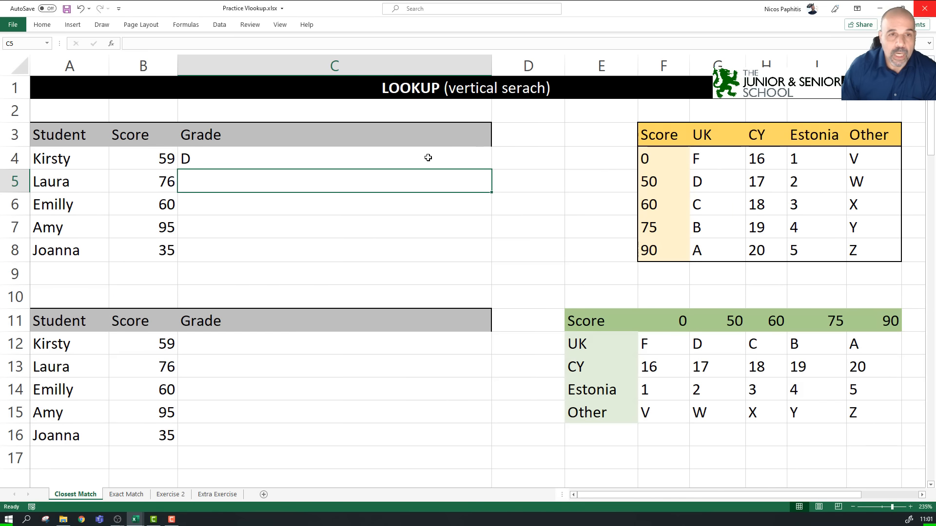
# Step: Circle the score 59 in B4 and outline the score thresholds in F4:F8 with the red pen
pyautogui.click(418, 156)
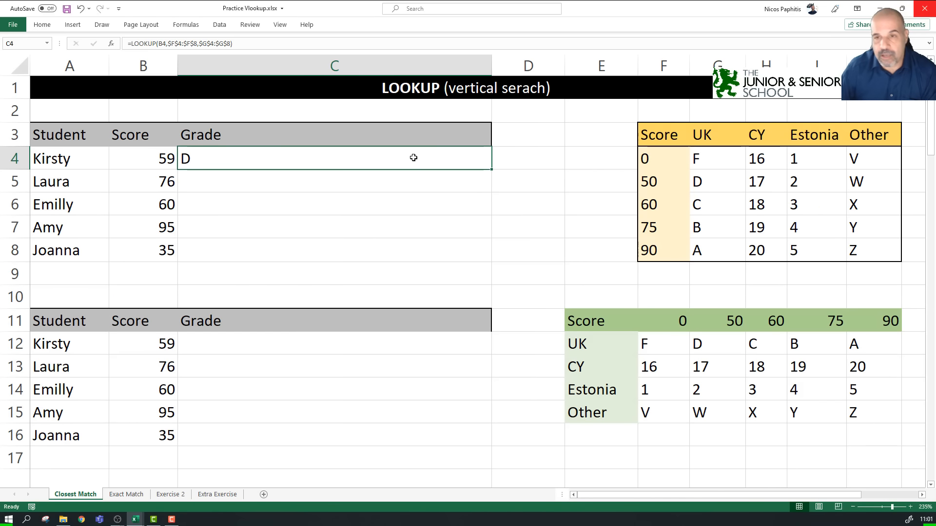
pyautogui.hotkey('ctrl', 'c')
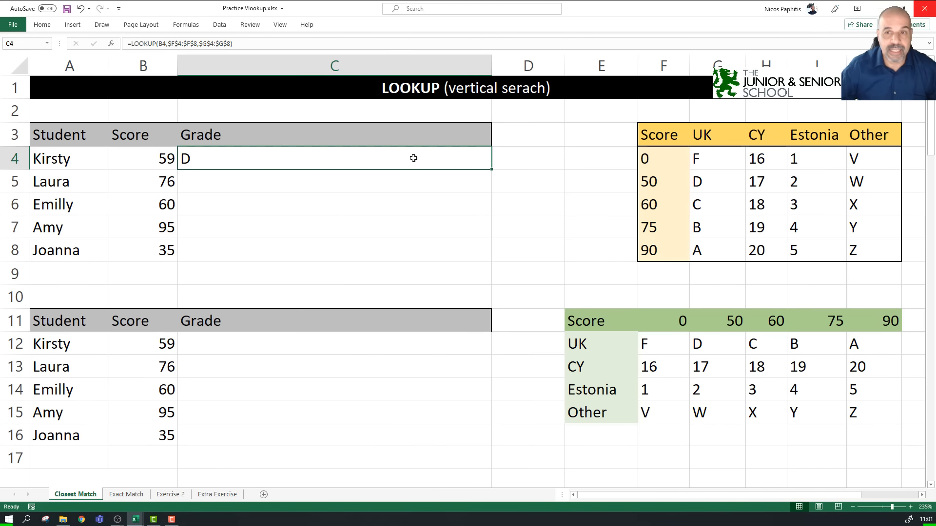
pyautogui.click(101, 24)
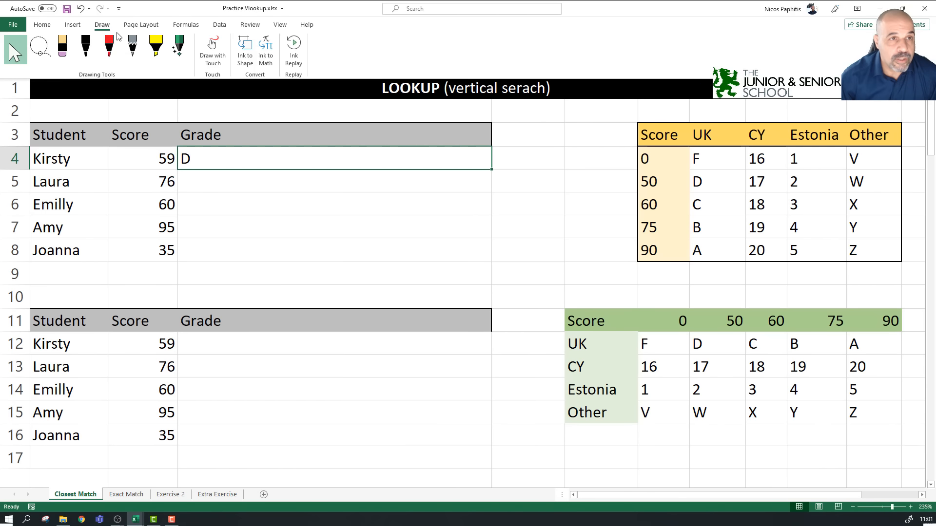
pyautogui.click(109, 48)
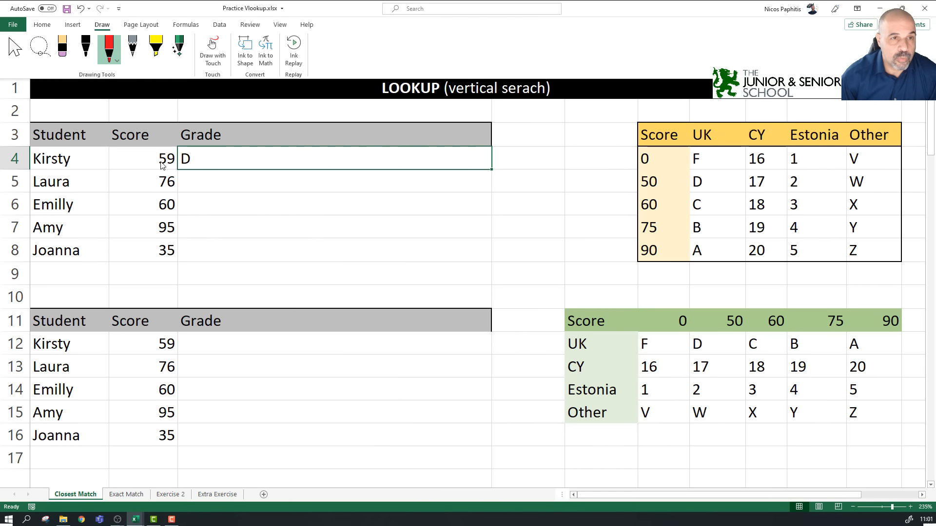
pyautogui.moveTo(154, 151)
pyautogui.mouseDown()
pyautogui.moveTo(163, 166)
pyautogui.moveTo(173, 161)
pyautogui.moveTo(165, 146)
pyautogui.moveTo(155, 155)
pyautogui.mouseUp()
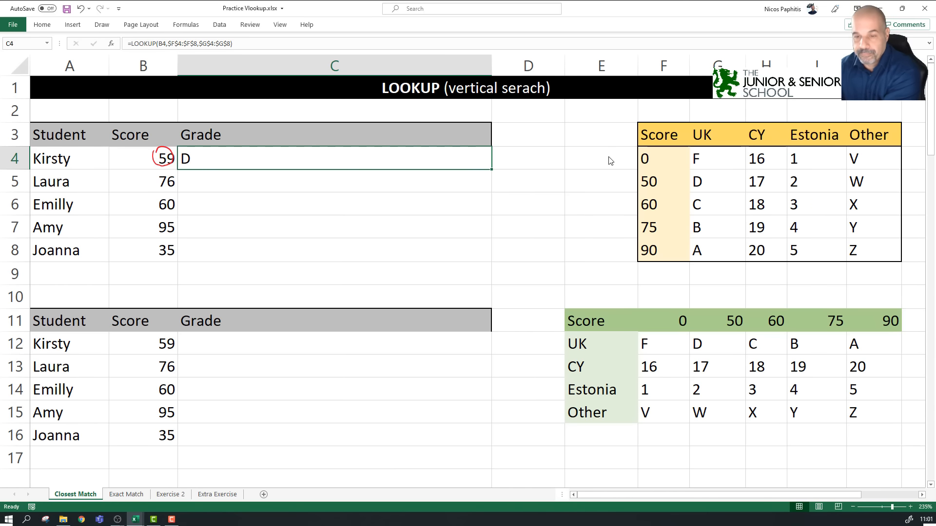
pyautogui.moveTo(637, 152)
pyautogui.mouseDown()
pyautogui.moveTo(634, 261)
pyautogui.moveTo(653, 266)
pyautogui.moveTo(675, 260)
pyautogui.moveTo(676, 219)
pyautogui.moveTo(668, 145)
pyautogui.moveTo(640, 151)
pyautogui.mouseUp()
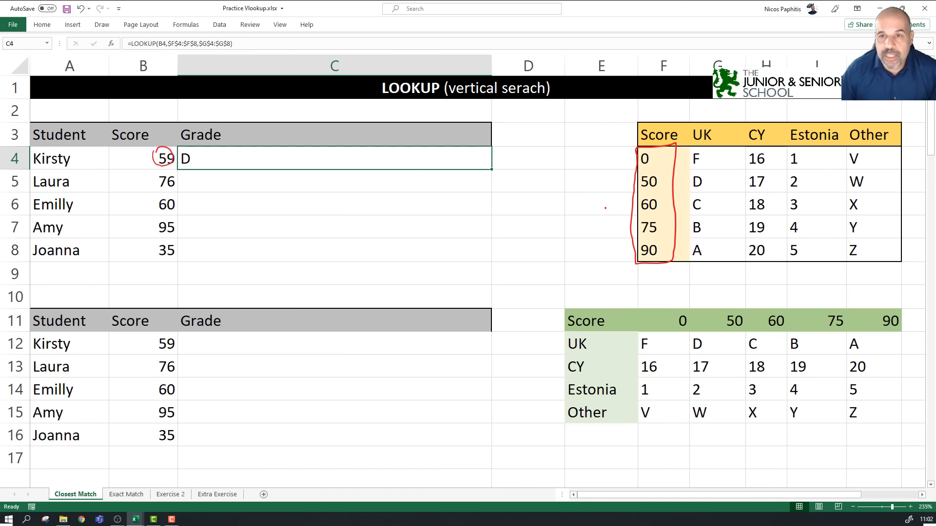
# Step: Draw red arrows pointing at the 60 and 50 thresholds and box the UK grade D in G5
pyautogui.moveTo(594, 204)
pyautogui.mouseDown()
pyautogui.moveTo(619, 201)
pyautogui.moveTo(613, 209)
pyautogui.mouseUp()
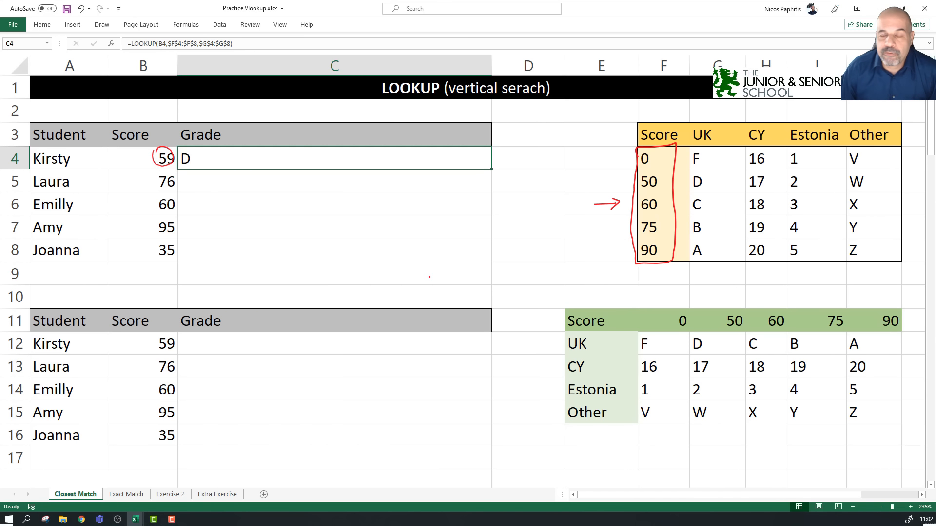
pyautogui.moveTo(596, 182); pyautogui.dragTo(621, 181)
pyautogui.moveTo(621, 182); pyautogui.dragTo(615, 189)
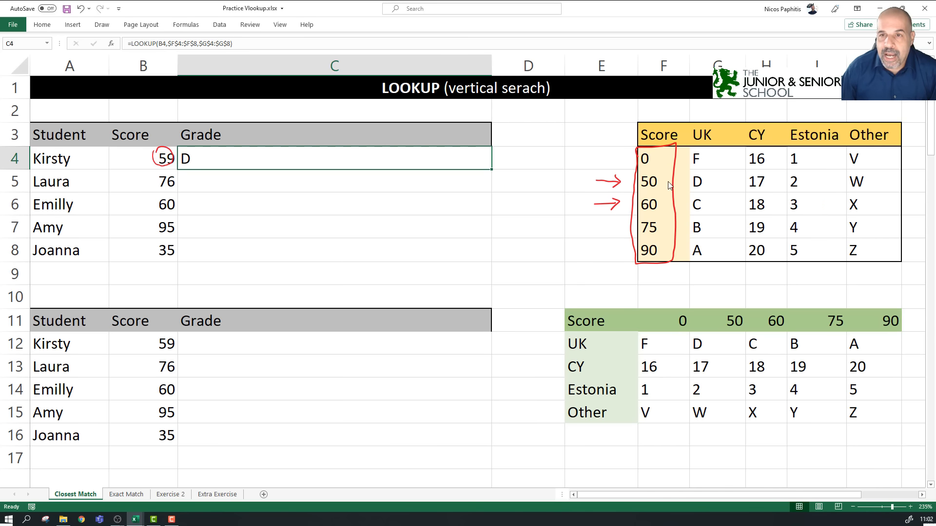
pyautogui.moveTo(687, 171)
pyautogui.mouseDown()
pyautogui.moveTo(685, 192)
pyautogui.moveTo(733, 195)
pyautogui.moveTo(734, 171)
pyautogui.moveTo(694, 172)
pyautogui.mouseUp()
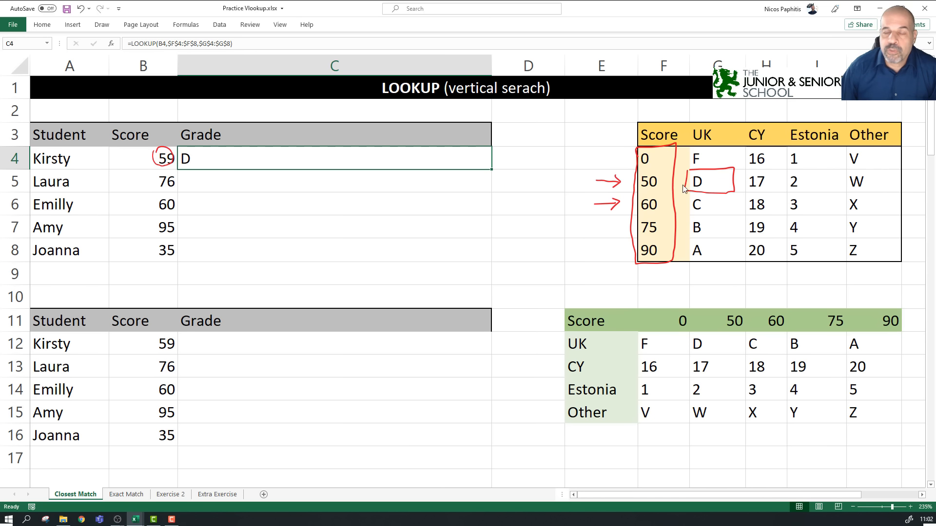
# Step: Draw a red arrow pointing down at the UK header and highlight the $F$4:$F$8 argument in the C4 formula
pyautogui.moveTo(716, 106); pyautogui.dragTo(712, 117)
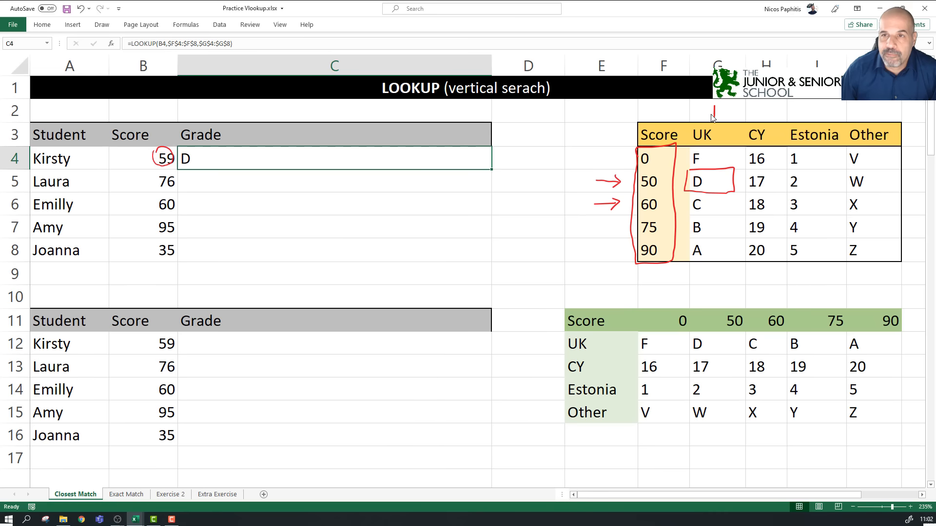
pyautogui.click(322, 44)
pyautogui.click(279, 159)
pyautogui.moveTo(273, 159); pyautogui.dragTo(343, 159)
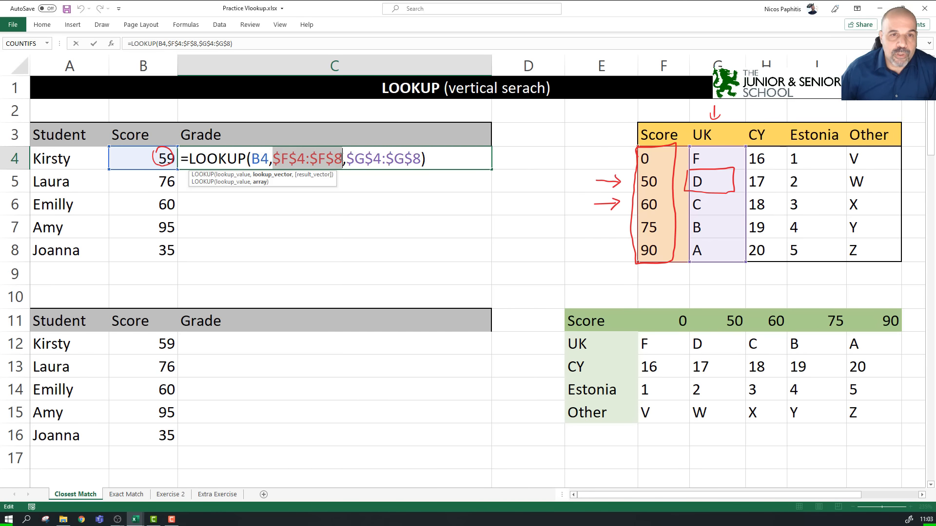
pyautogui.press('Escape')
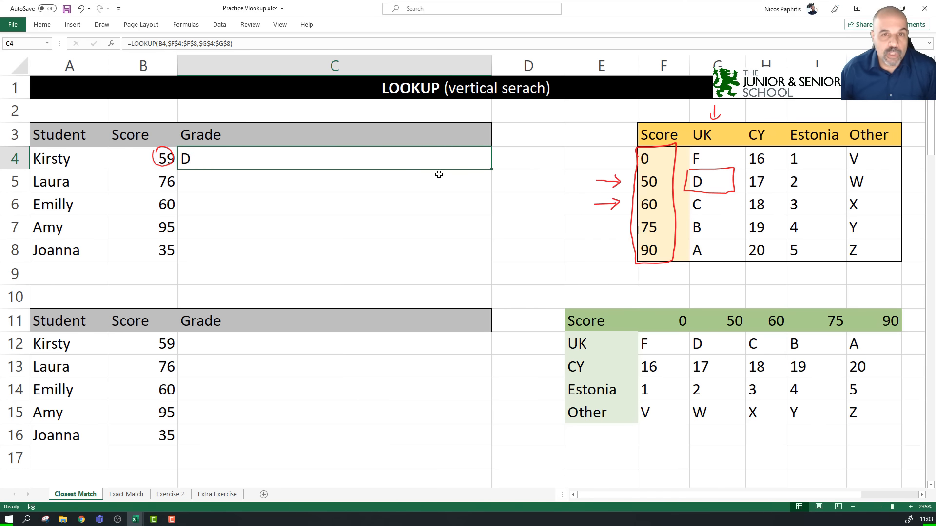
# Step: Fill the C4 formula down to C8 and circle the score 60 in B6 with the red pen
pyautogui.moveTo(491, 171); pyautogui.dragTo(478, 257)
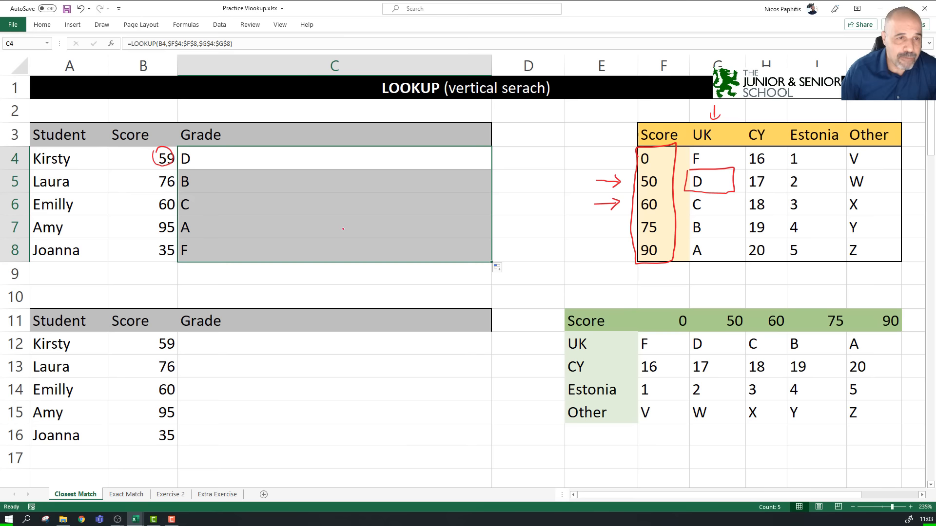
pyautogui.moveTo(161, 196)
pyautogui.mouseDown()
pyautogui.moveTo(152, 212)
pyautogui.moveTo(172, 222)
pyautogui.moveTo(180, 205)
pyautogui.moveTo(156, 201)
pyautogui.mouseUp()
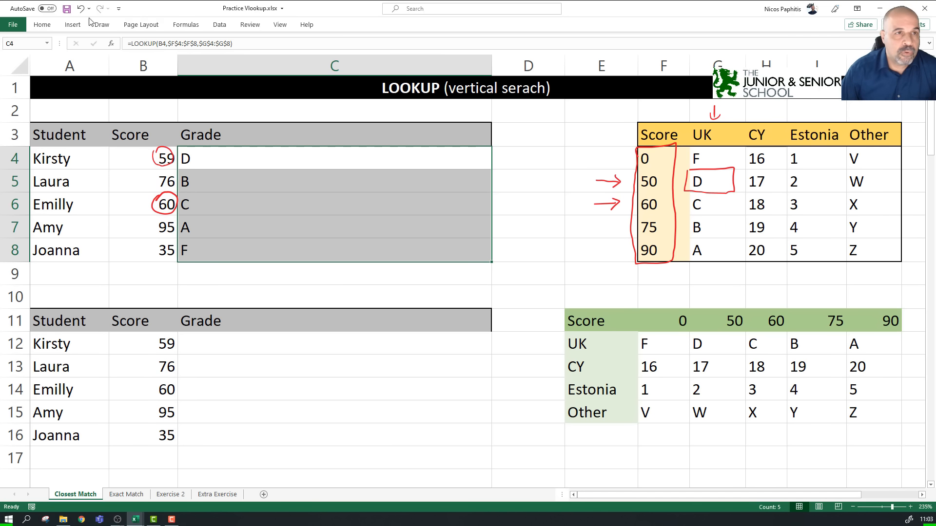
# Step: Erase the red arrows, the outline around the score thresholds and the box around D in the vertical lookup table
pyautogui.click(103, 25)
pyautogui.click(60, 58)
pyautogui.moveTo(621, 184)
pyautogui.mouseDown()
pyautogui.moveTo(617, 202)
pyautogui.moveTo(704, 185)
pyautogui.mouseUp()
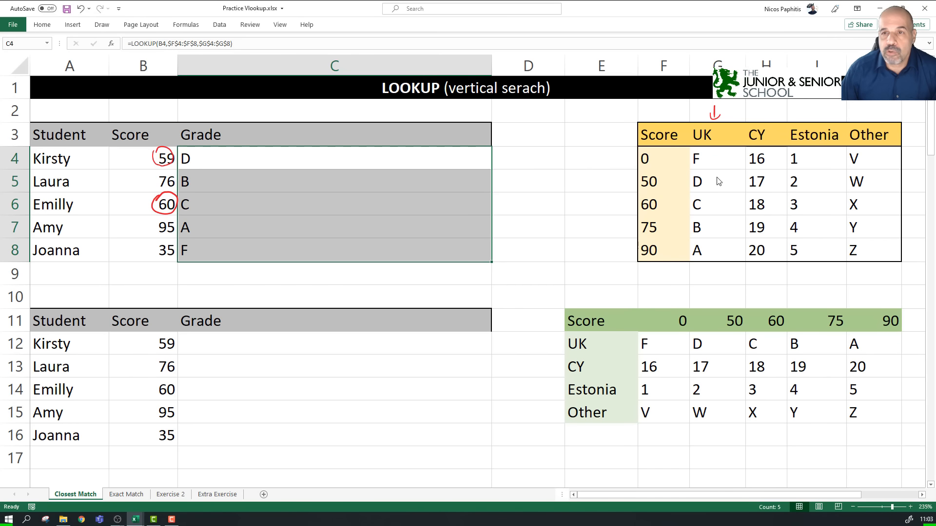
# Step: Mark the match for score 60 in red with arrows at the 60 threshold and grade C6, and underline C in G6
pyautogui.click(101, 25)
pyautogui.click(109, 48)
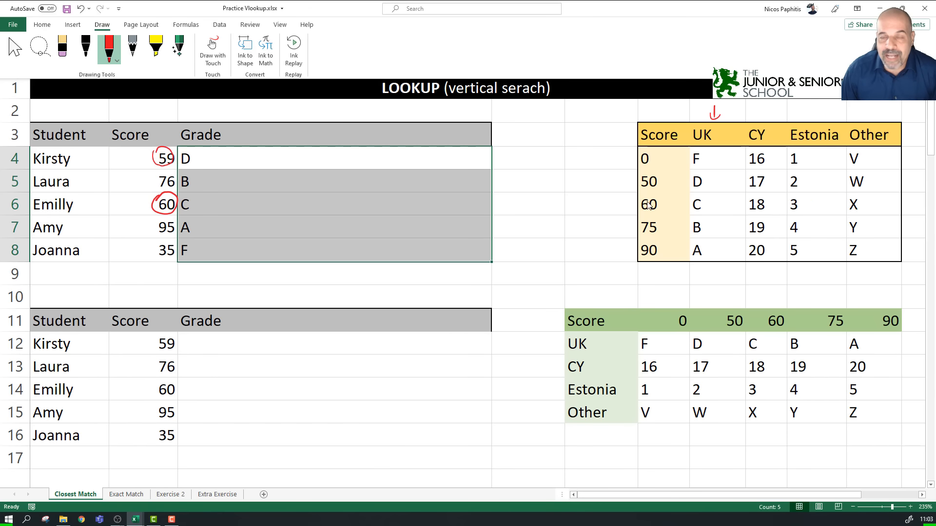
pyautogui.moveTo(619, 204)
pyautogui.mouseDown()
pyautogui.moveTo(607, 205)
pyautogui.moveTo(629, 205)
pyautogui.moveTo(626, 211)
pyautogui.mouseUp()
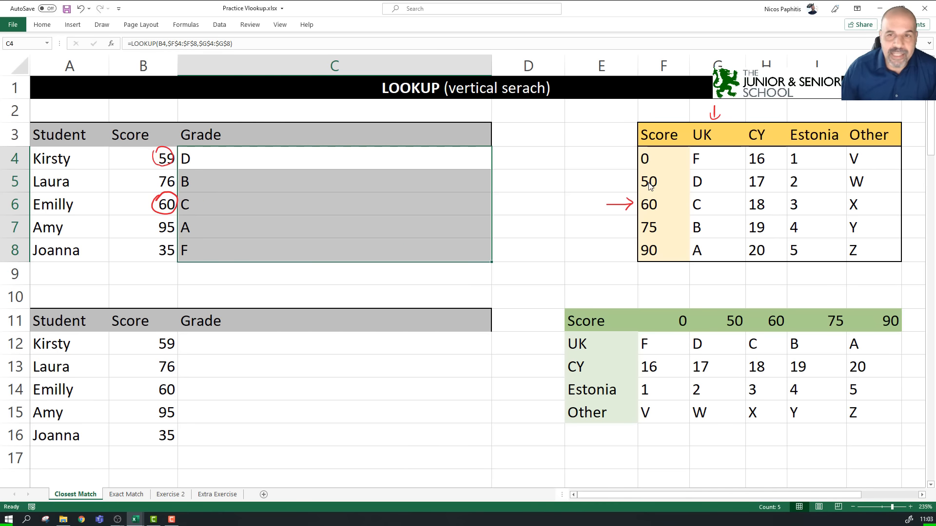
pyautogui.moveTo(692, 212); pyautogui.dragTo(709, 213)
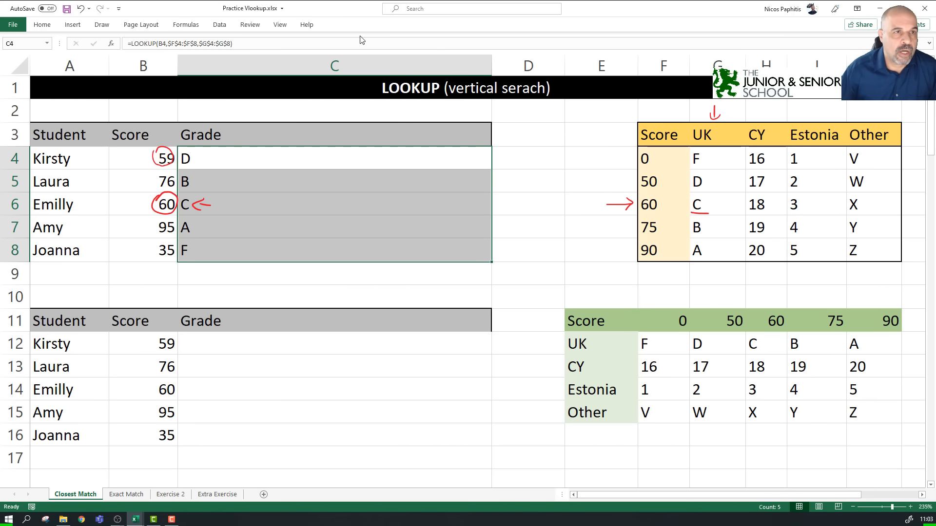
# Step: Erase all remaining red ink from the student scores, the grades and the lookup table
pyautogui.click(106, 22)
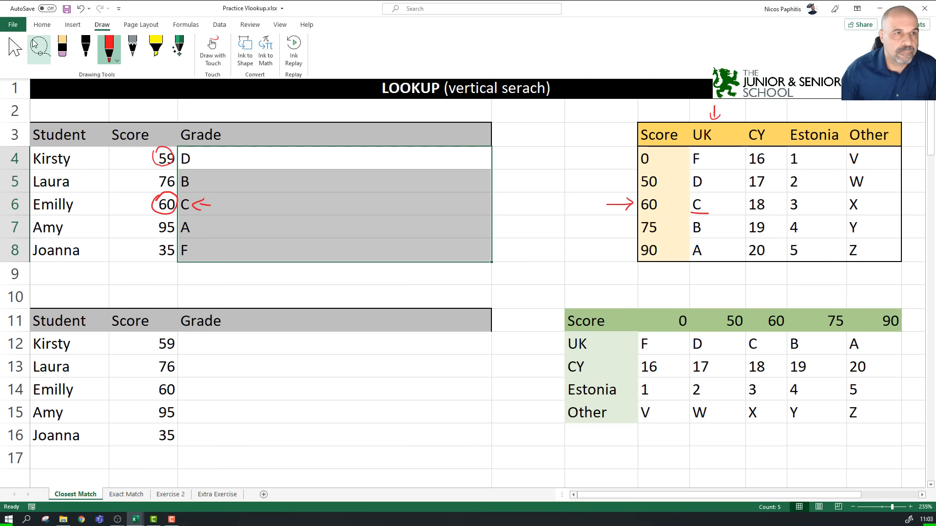
pyautogui.click(61, 50)
pyautogui.click(171, 162)
pyautogui.moveTo(165, 204); pyautogui.dragTo(208, 208)
pyautogui.moveTo(626, 206); pyautogui.dragTo(709, 213)
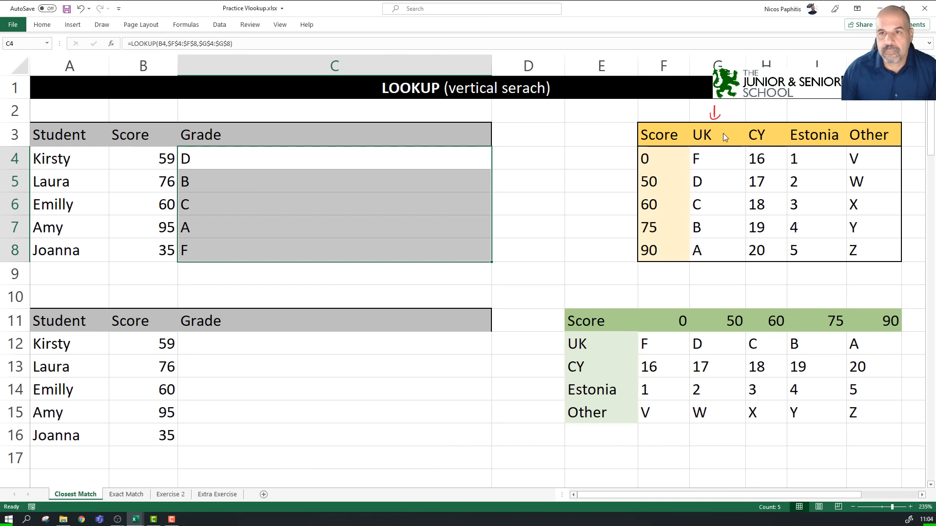
pyautogui.moveTo(712, 127); pyautogui.dragTo(715, 116)
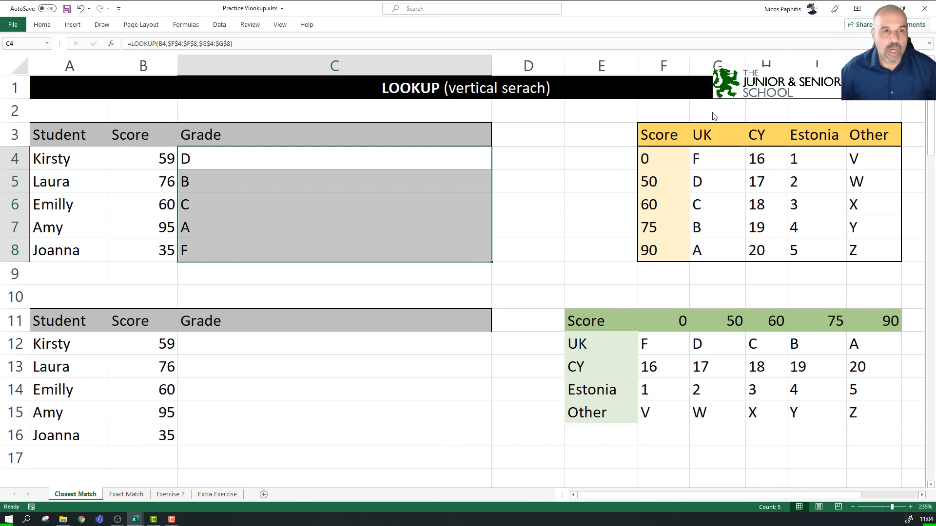
# Step: Clear the LOOKUP results from the grade cells C4:C8
pyautogui.moveTo(304, 160); pyautogui.dragTo(303, 251)
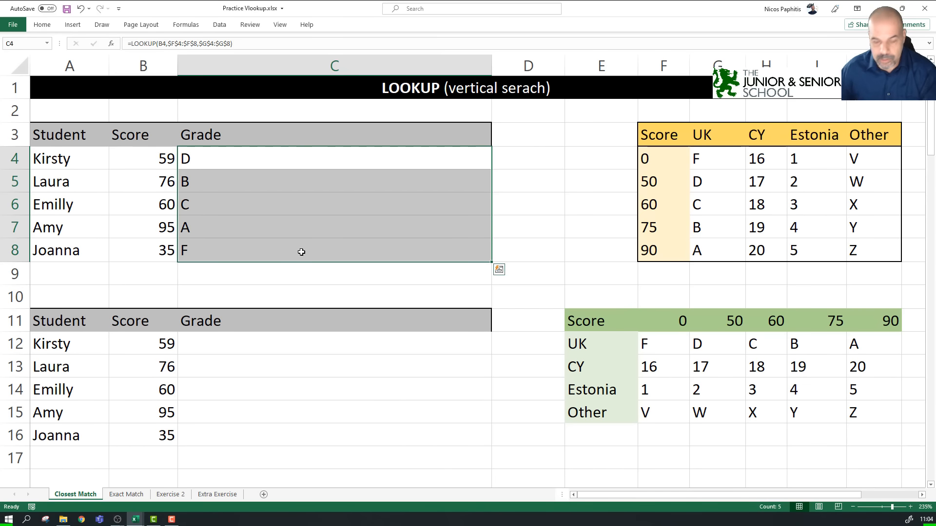
pyautogui.press('Delete')
pyautogui.click(291, 154)
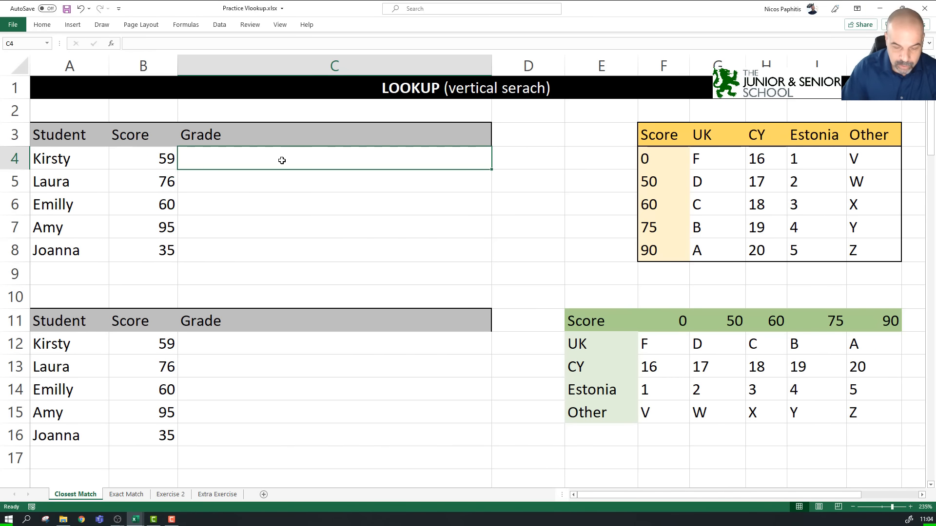
# Step: Enter a LOOKUP formula in C4 with B4 as lookup value, F4:F8 as lookup vector and the Estonia grades I4:I8 as result vector
pyautogui.write('=loo')
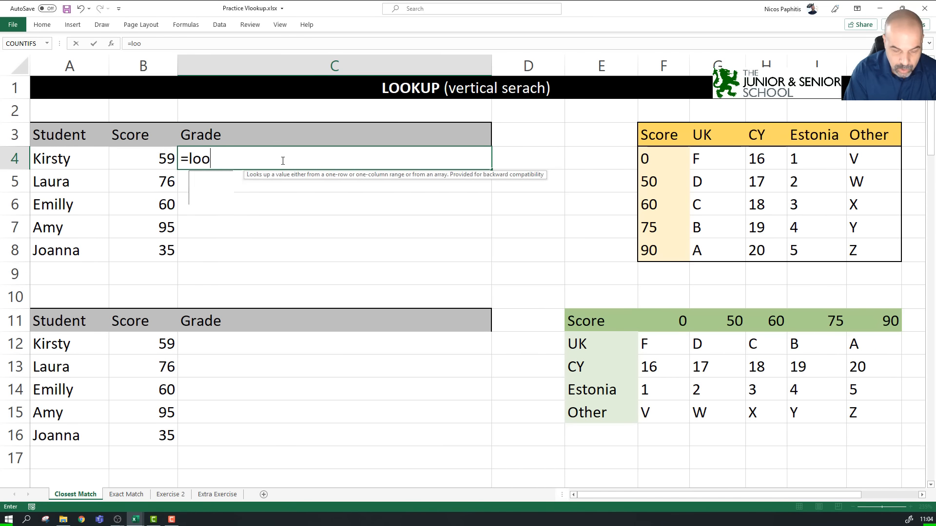
pyautogui.write('kup(')
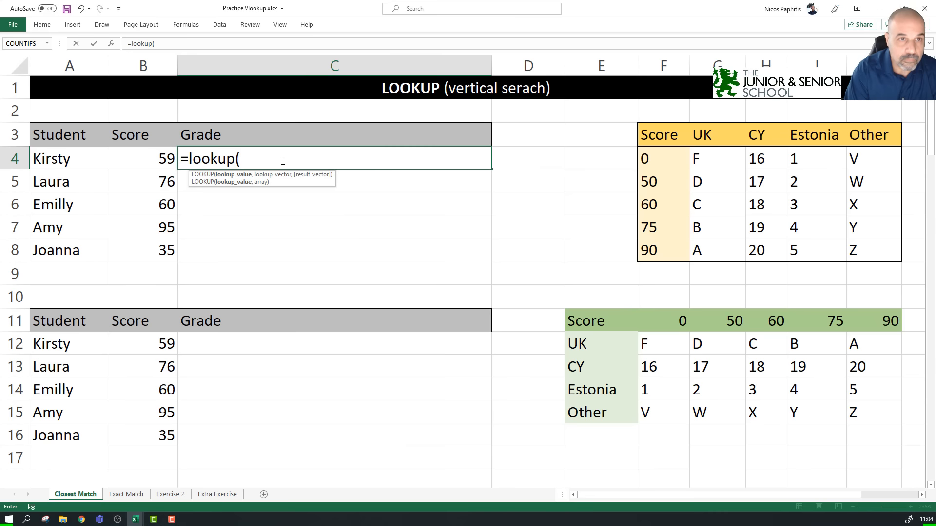
pyautogui.click(147, 165)
pyautogui.write(',')
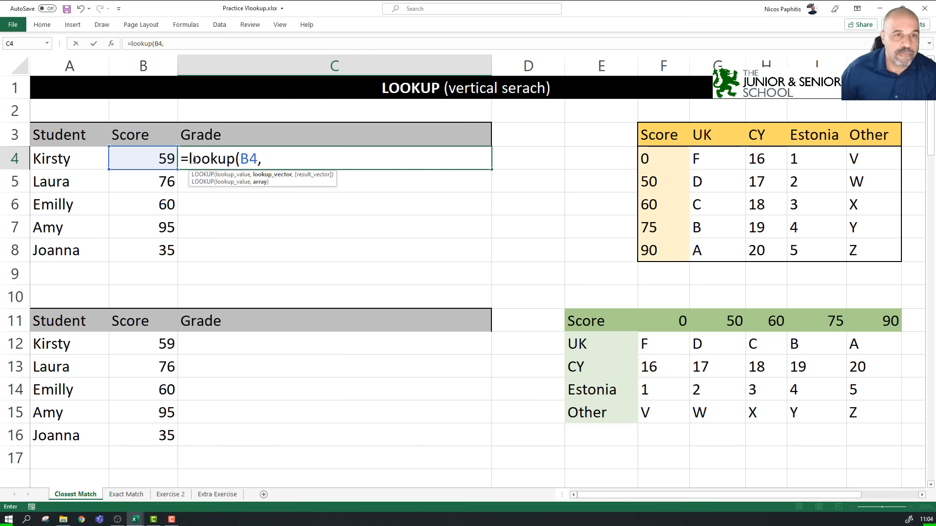
pyautogui.moveTo(653, 158); pyautogui.dragTo(657, 247)
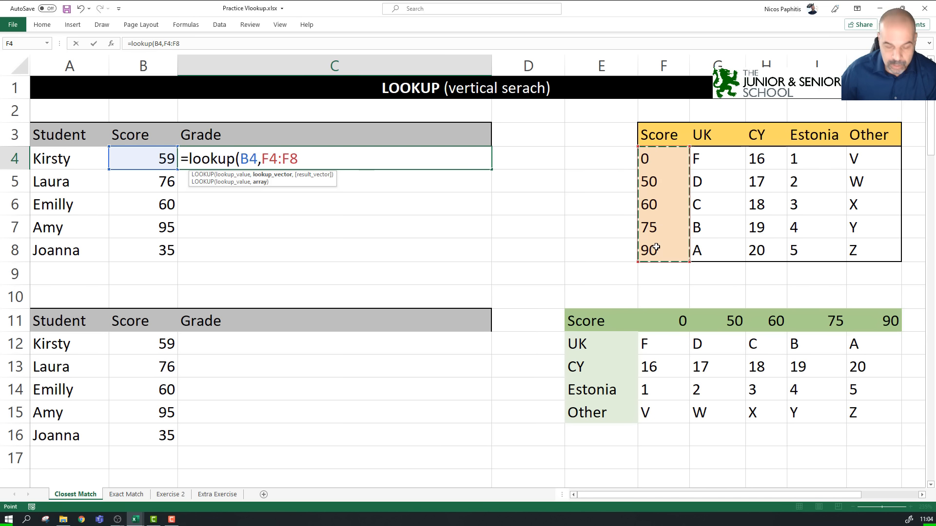
pyautogui.write(',')
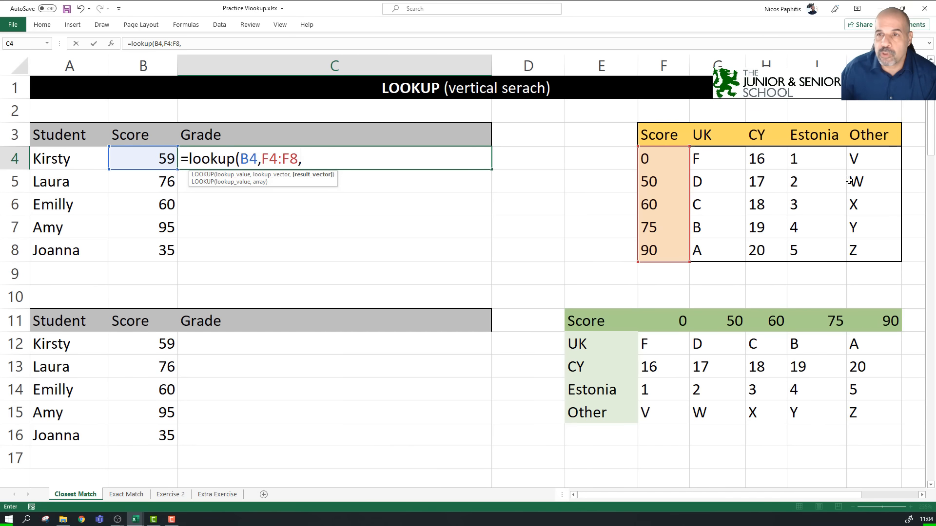
pyautogui.moveTo(821, 156); pyautogui.dragTo(820, 250)
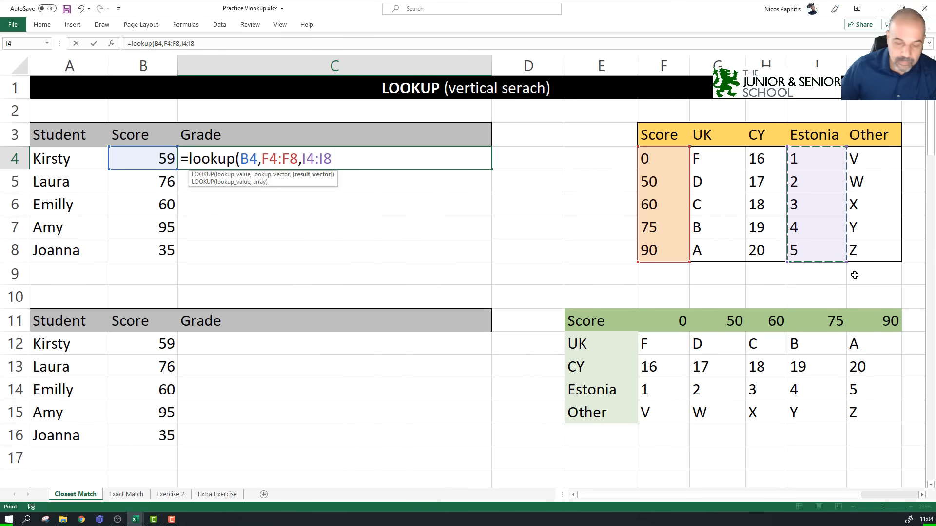
pyautogui.write(')')
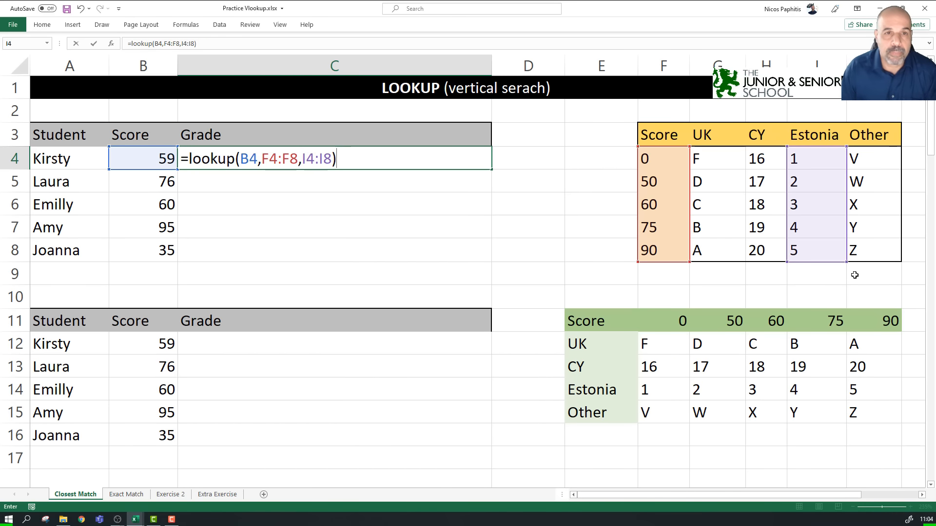
pyautogui.press('Return')
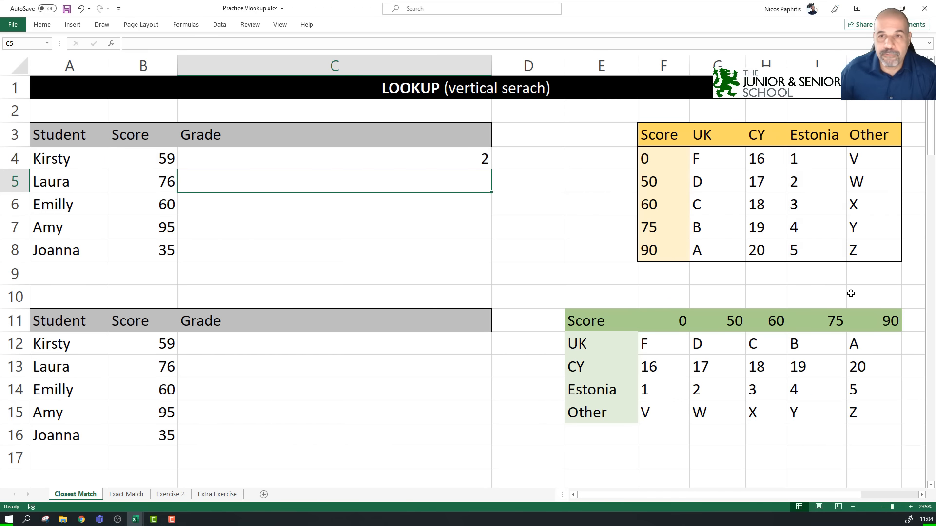
# Step: Examine the grades in the 50 threshold row and compare the horizontal scores in F11:J11 with the vertical scores in F4:F8
pyautogui.moveTo(649, 186); pyautogui.dragTo(858, 182)
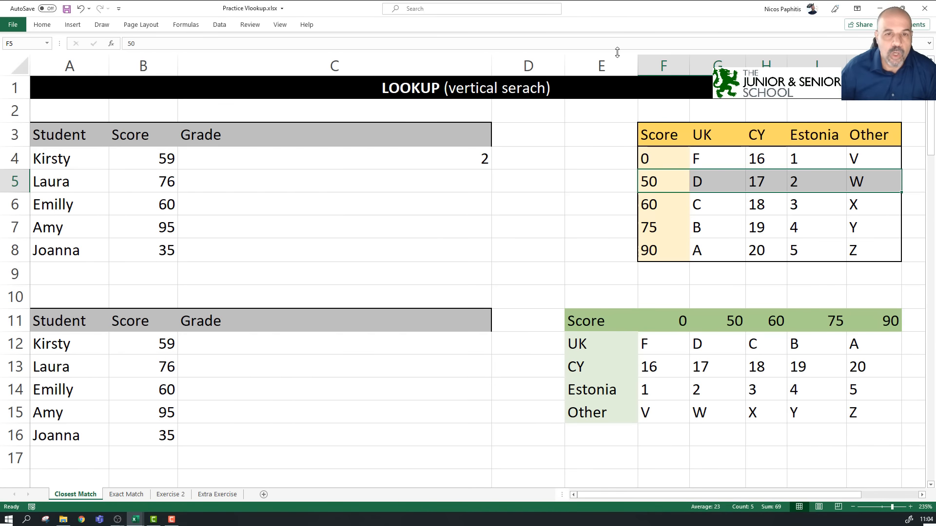
pyautogui.click(371, 299)
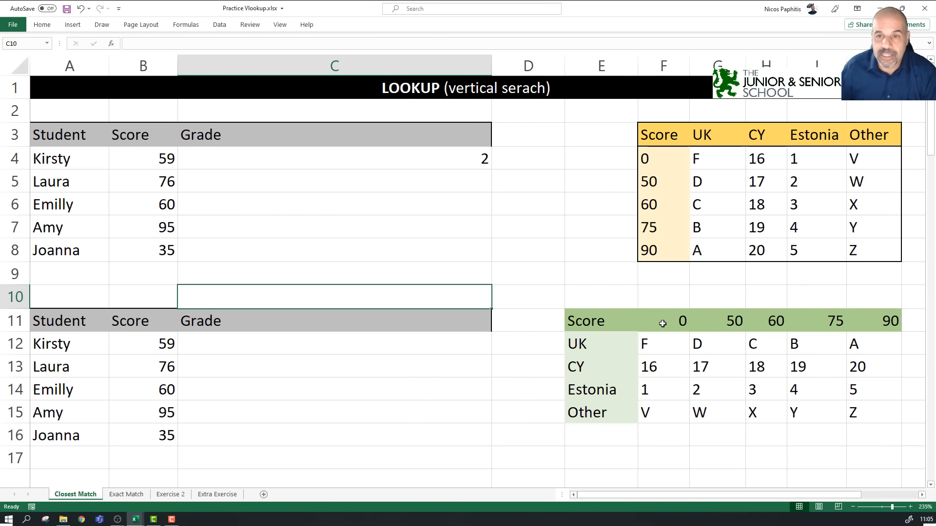
pyautogui.scroll(-2, 663, 324)
pyautogui.scroll(-1, 662, 326)
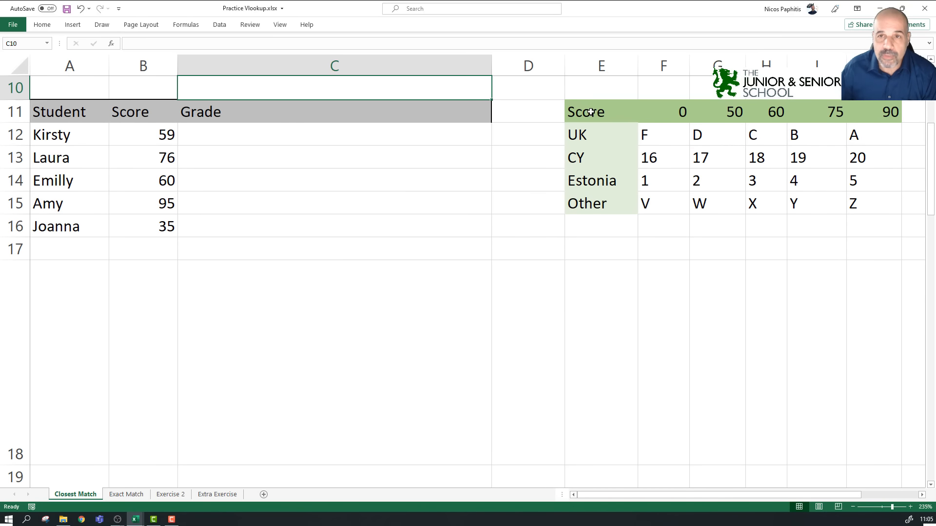
pyautogui.moveTo(660, 110); pyautogui.dragTo(834, 110)
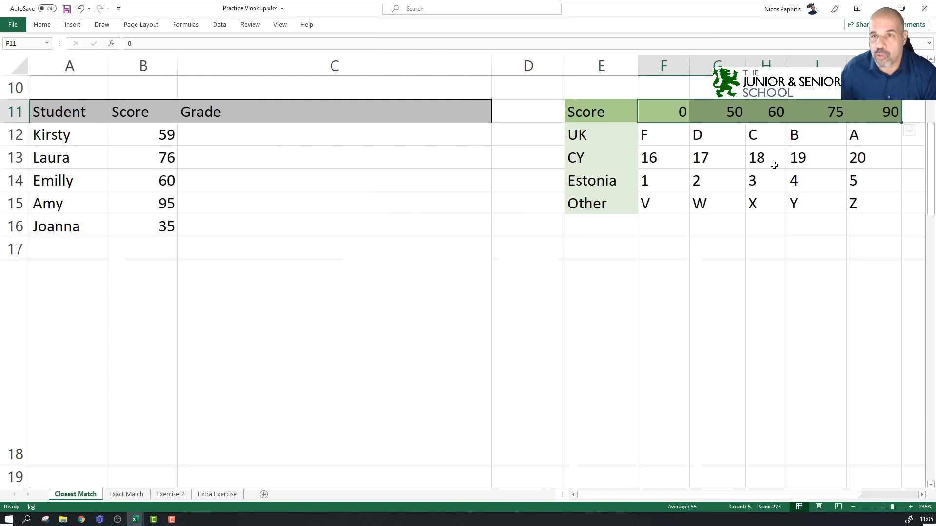
pyautogui.scroll(3, 773, 160)
pyautogui.moveTo(664, 155); pyautogui.dragTo(660, 245)
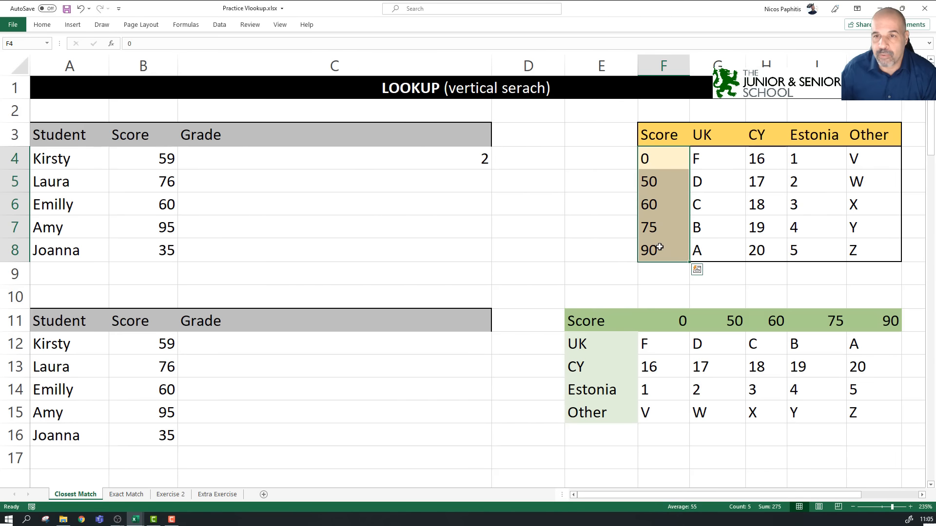
pyautogui.scroll(-3, 814, 252)
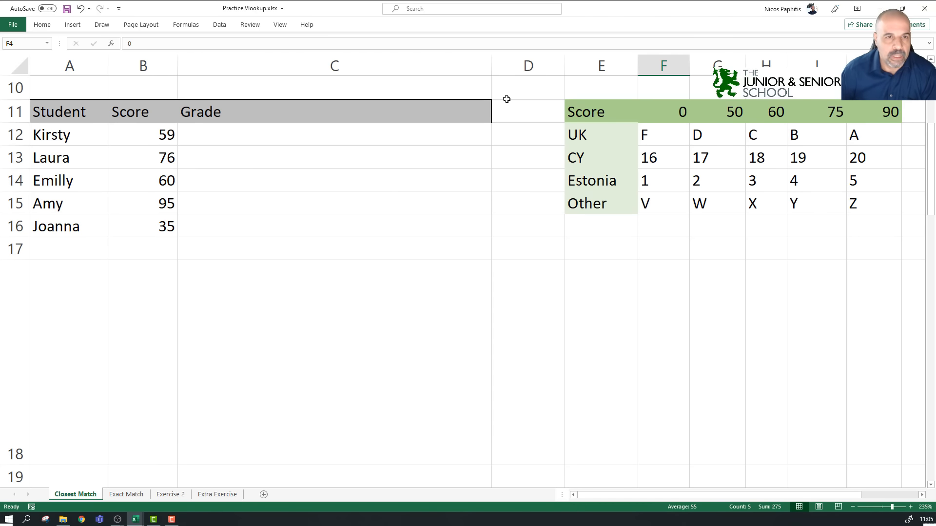
# Step: Compose a LOOKUP formula in C12 with B12 as lookup value, scores F11:J11 as lookup vector and CY grades F13:J13 as result vector
pyautogui.click(407, 132)
pyautogui.write('=')
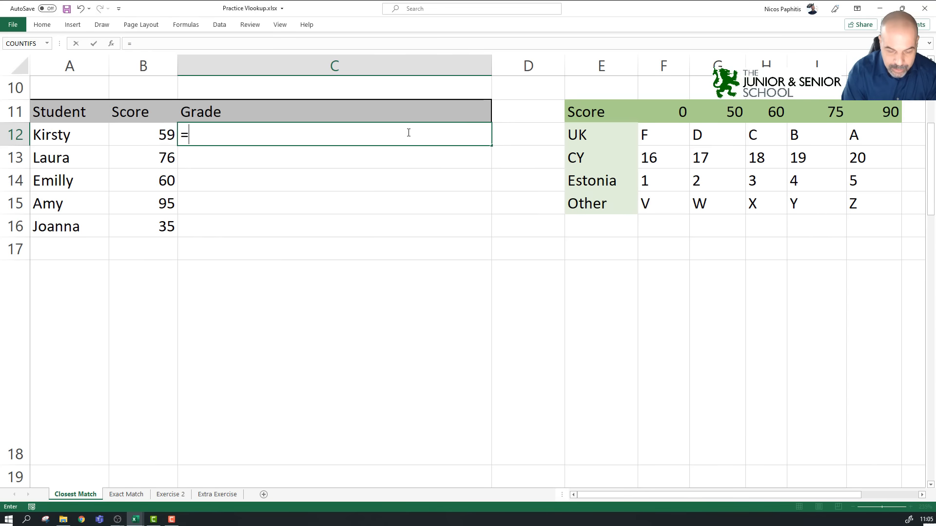
pyautogui.write('looku')
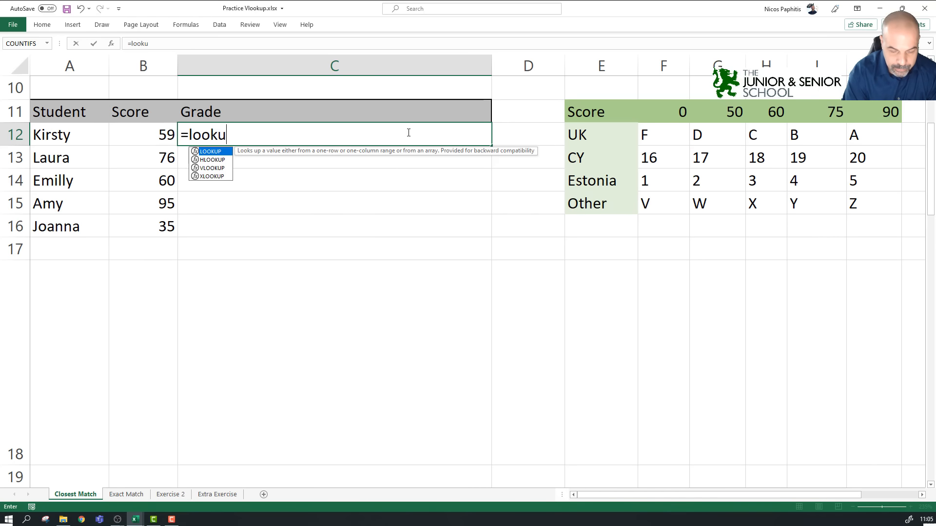
pyautogui.write('p(')
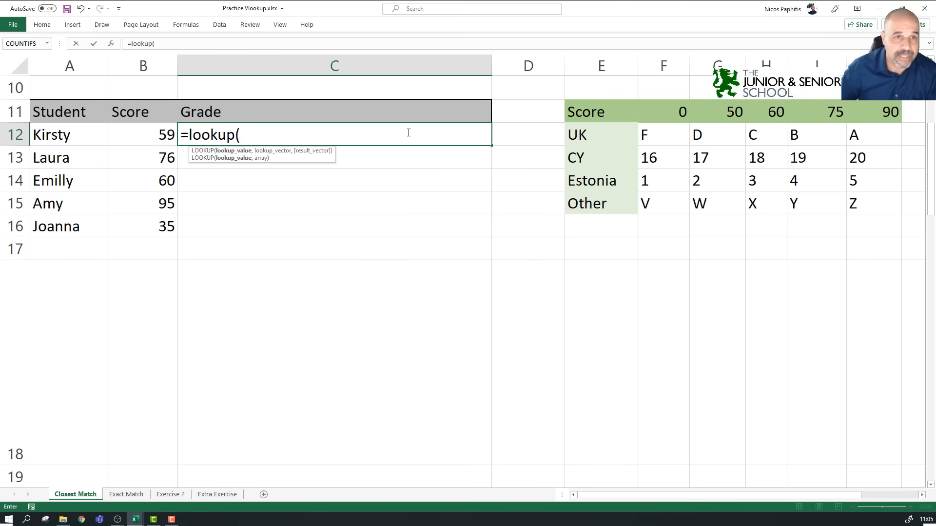
pyautogui.click(134, 142)
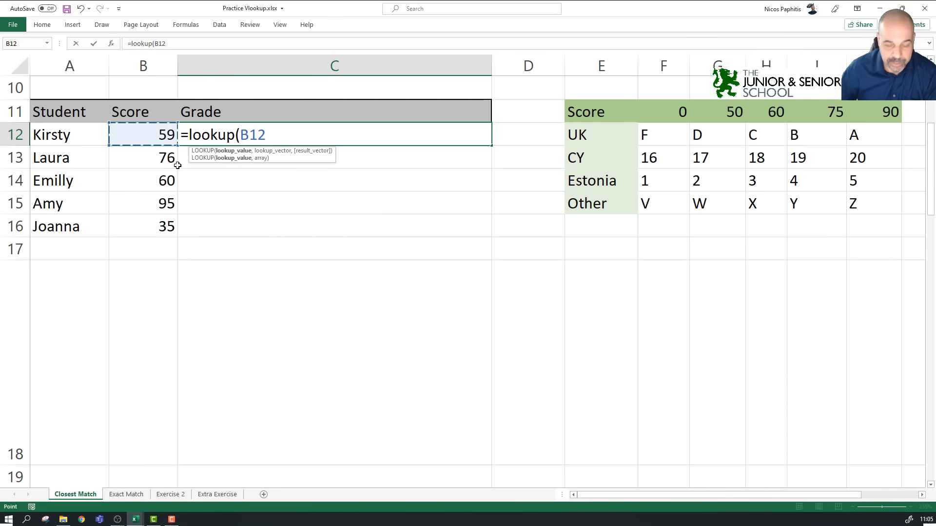
pyautogui.write(',')
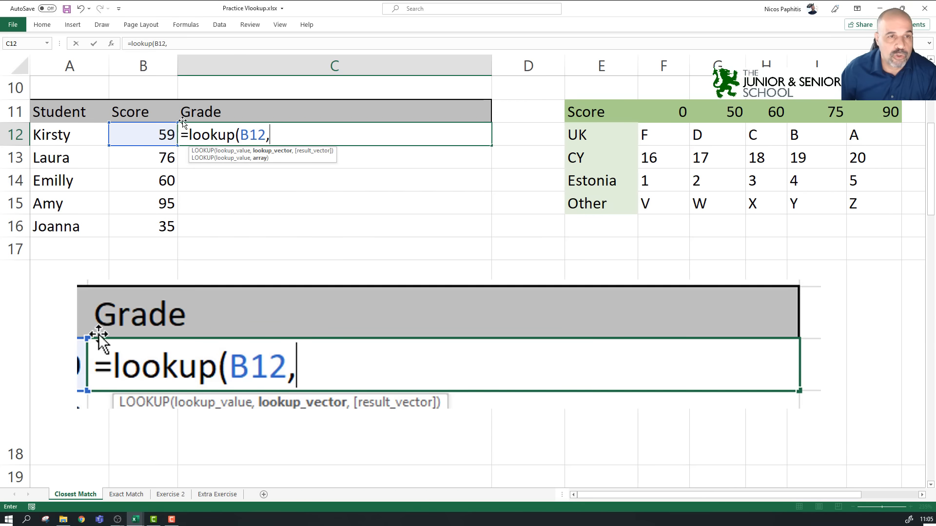
pyautogui.moveTo(667, 110); pyautogui.dragTo(862, 104)
pyautogui.write(',')
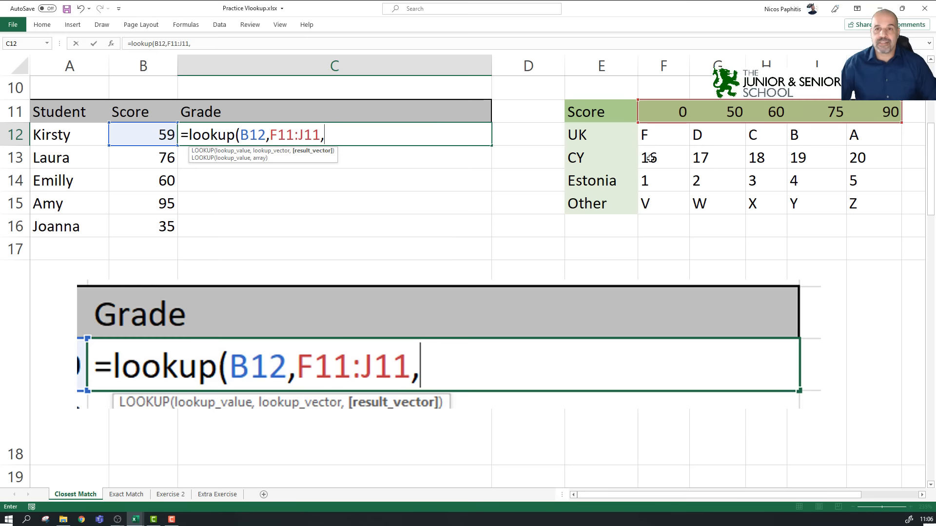
pyautogui.moveTo(650, 157); pyautogui.dragTo(875, 157)
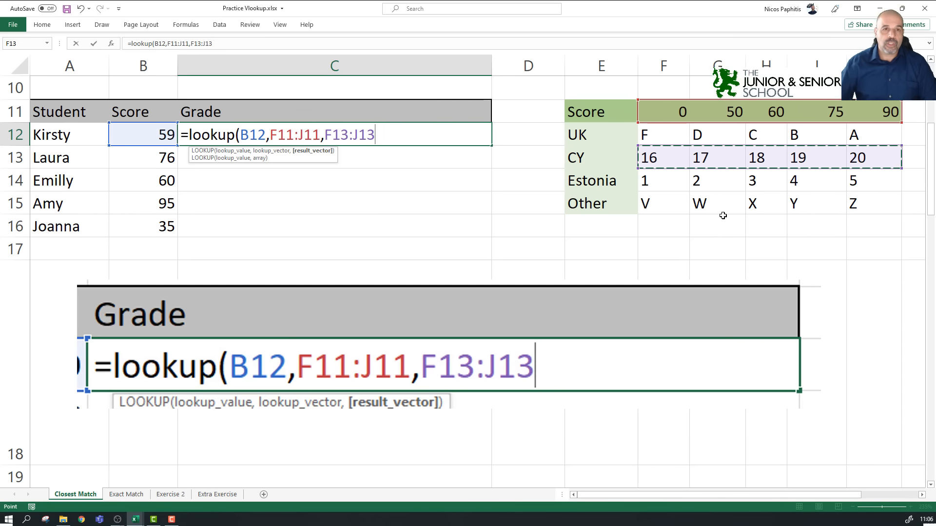
pyautogui.write(')')
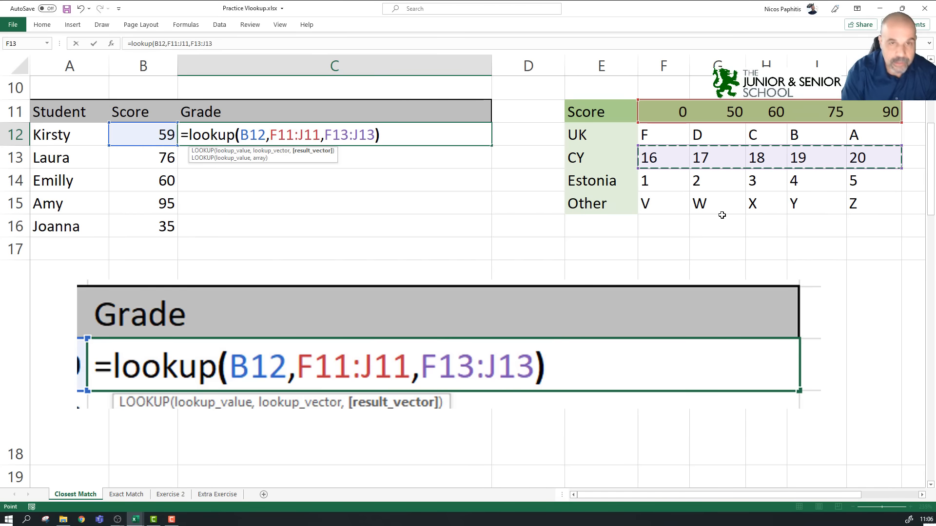
# Step: Make the lookup and result vectors absolute as $F$11:$J$11 and $F$13:$J$13, and enter the C12 formula
pyautogui.moveTo(286, 135); pyautogui.dragTo(299, 139)
pyautogui.press('F4')
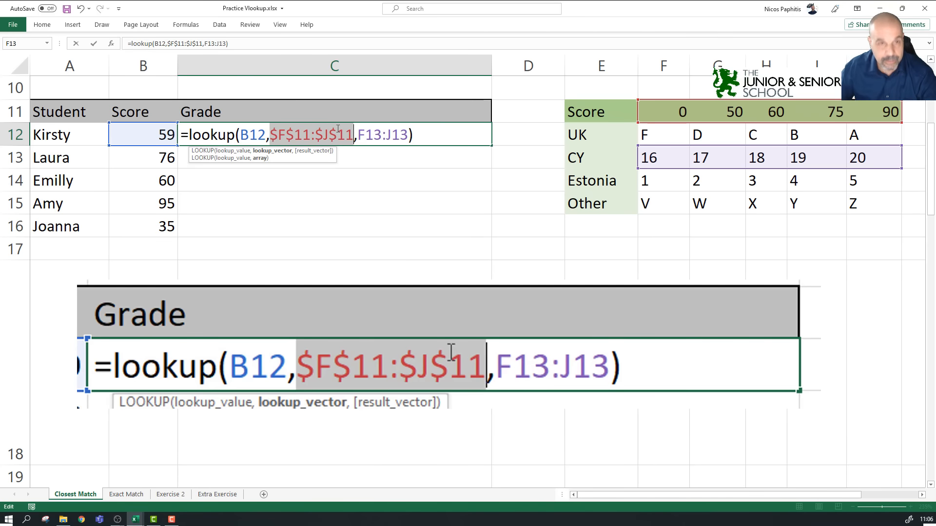
pyautogui.moveTo(365, 137); pyautogui.dragTo(394, 138)
pyautogui.press('F4')
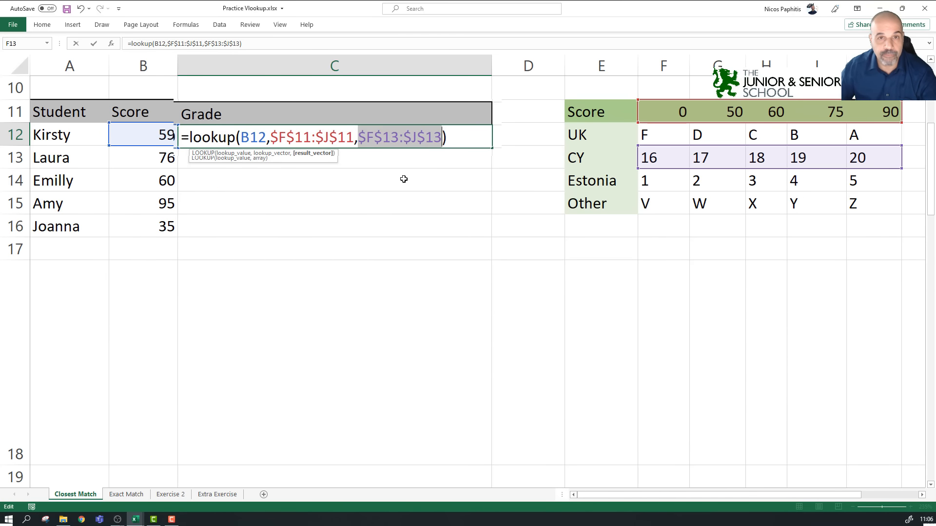
pyautogui.press('Return')
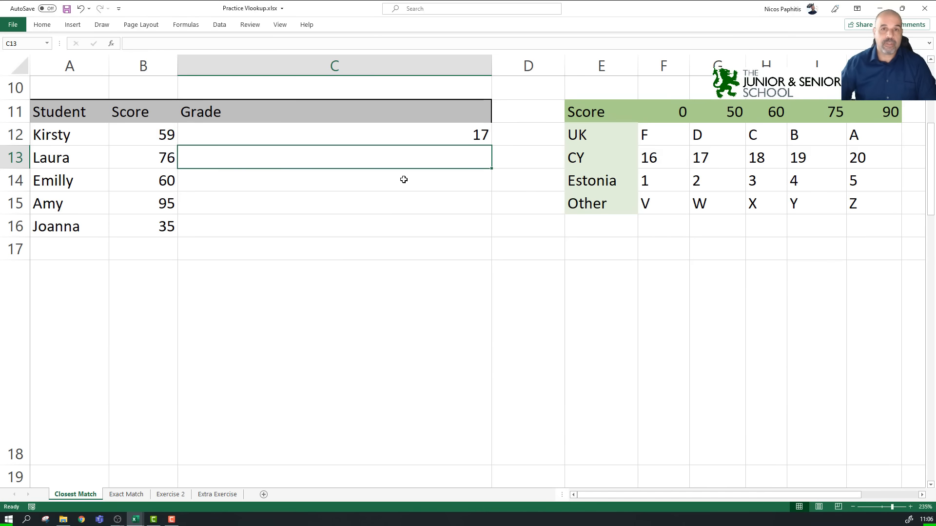
# Step: Copy the LOOKUP formula from C12 down to C16 and check the grade in C15 against the horizontal table
pyautogui.click(376, 140)
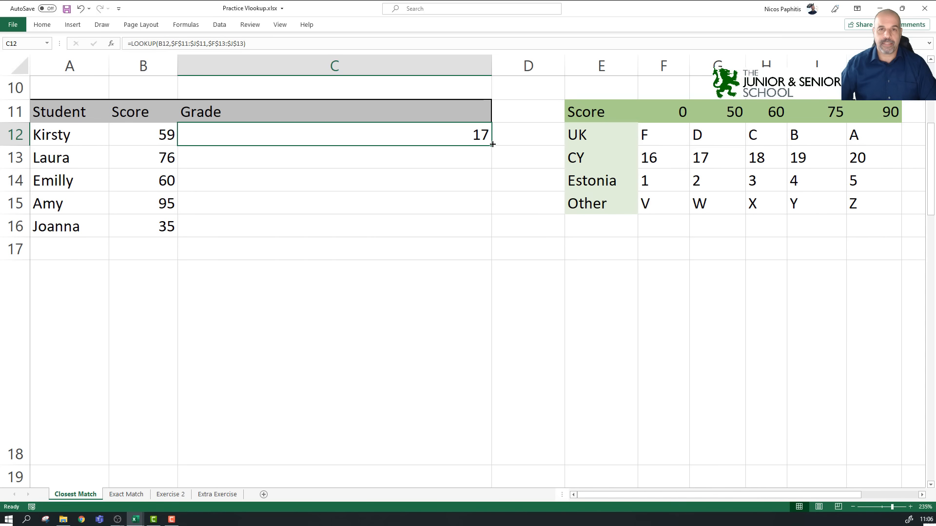
pyautogui.doubleClick(491, 145)
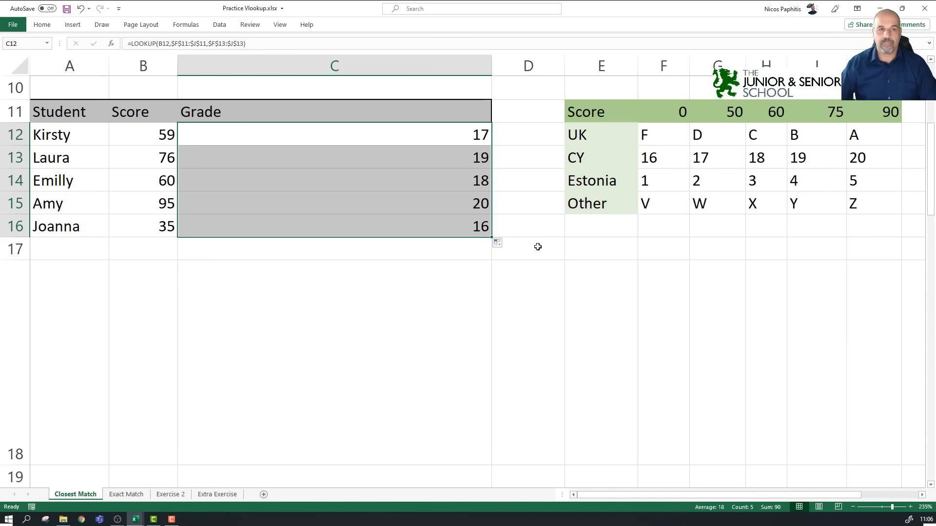
pyautogui.click(167, 204)
pyautogui.click(459, 210)
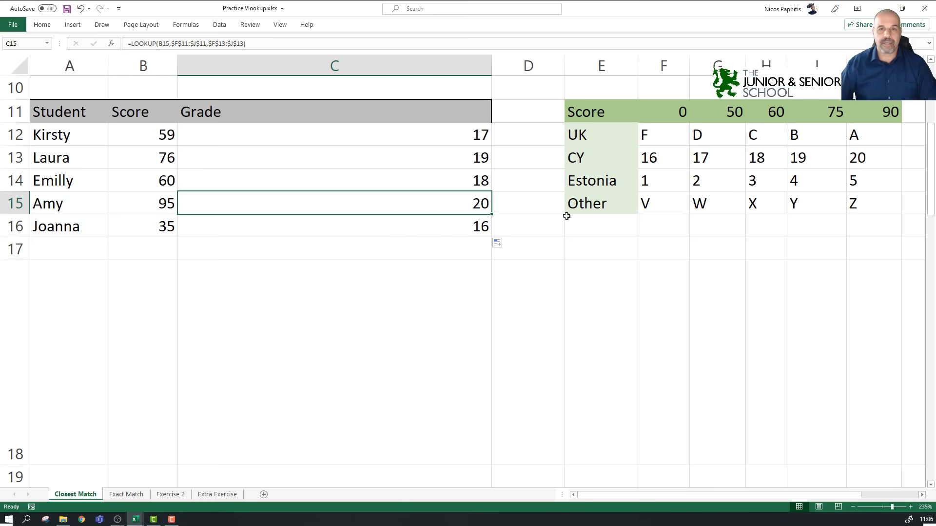
pyautogui.click(868, 155)
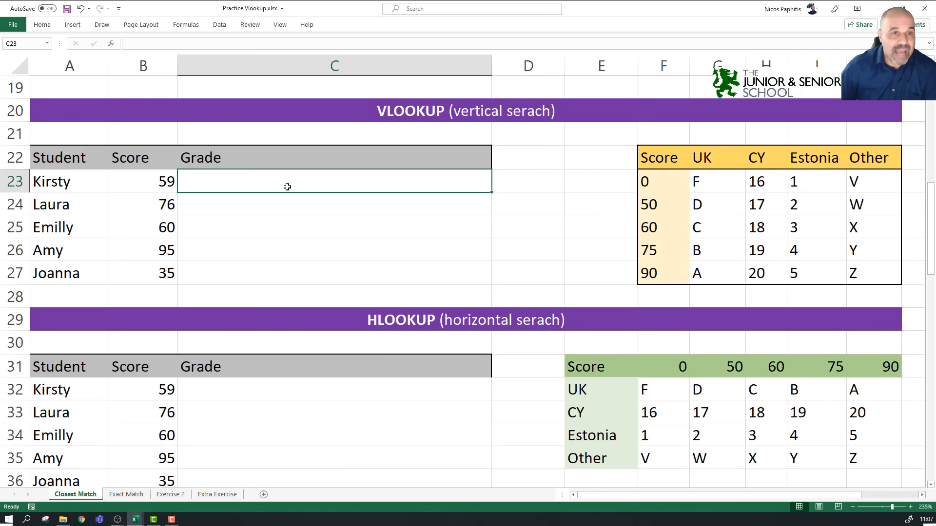
pyautogui.click(156, 184)
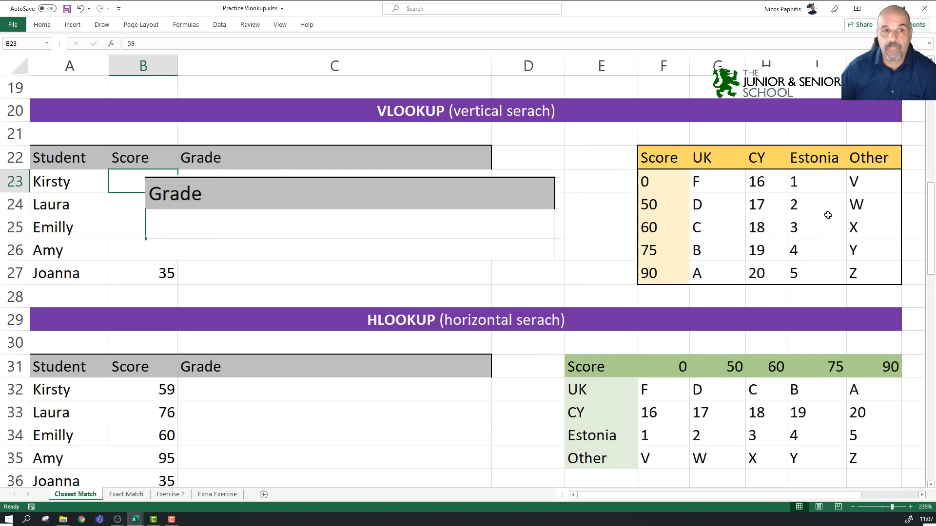
pyautogui.click(453, 177)
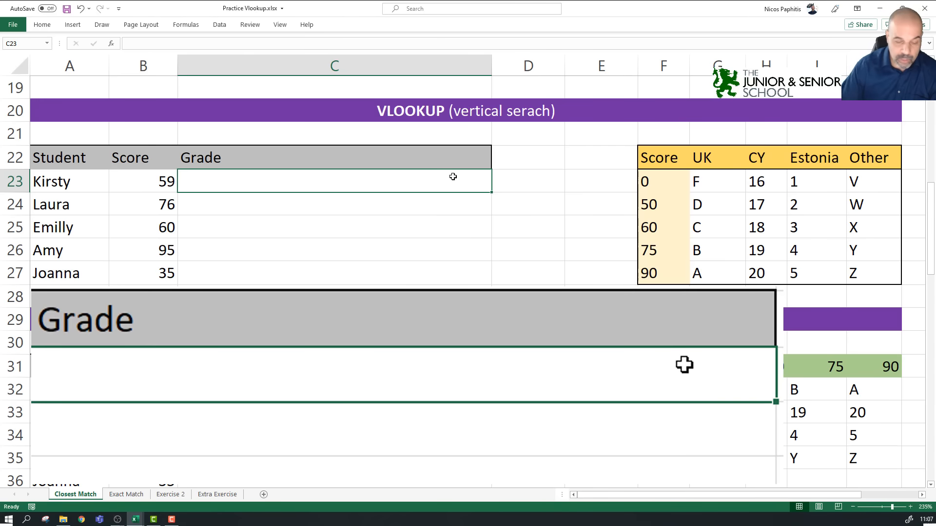
pyautogui.write('=vl')
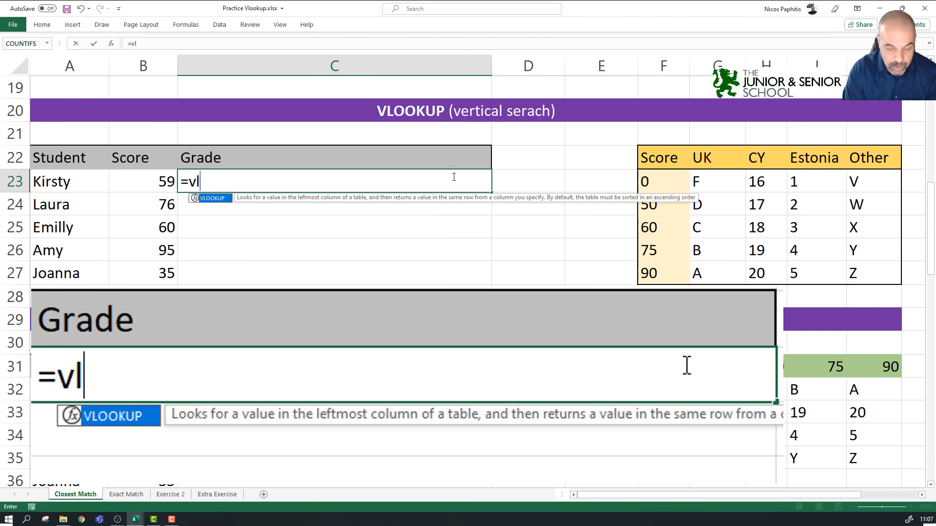
pyautogui.write('ookup(')
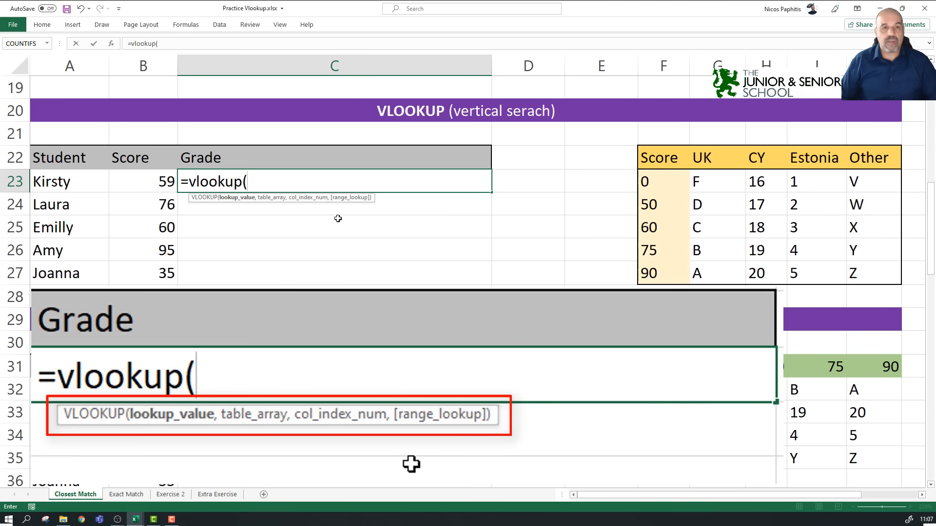
pyautogui.click(146, 179)
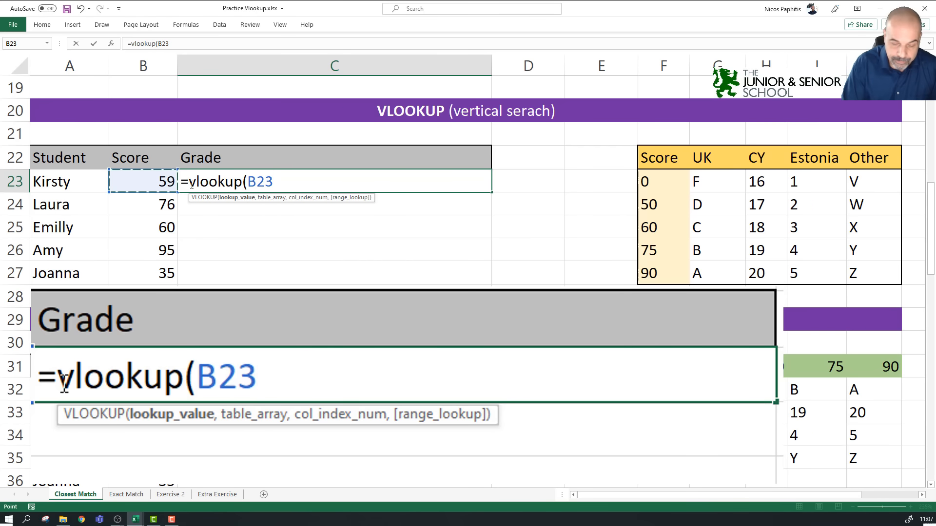
pyautogui.write(',')
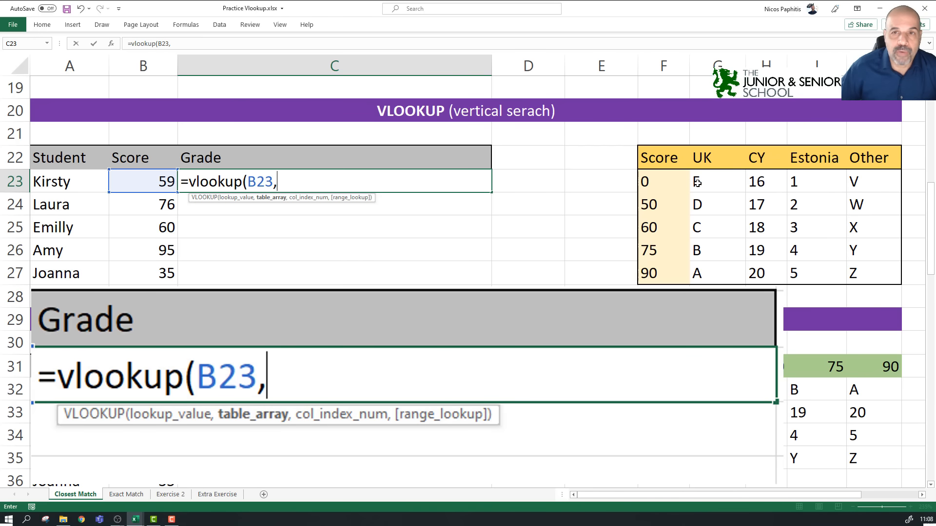
pyautogui.moveTo(652, 183); pyautogui.dragTo(696, 269)
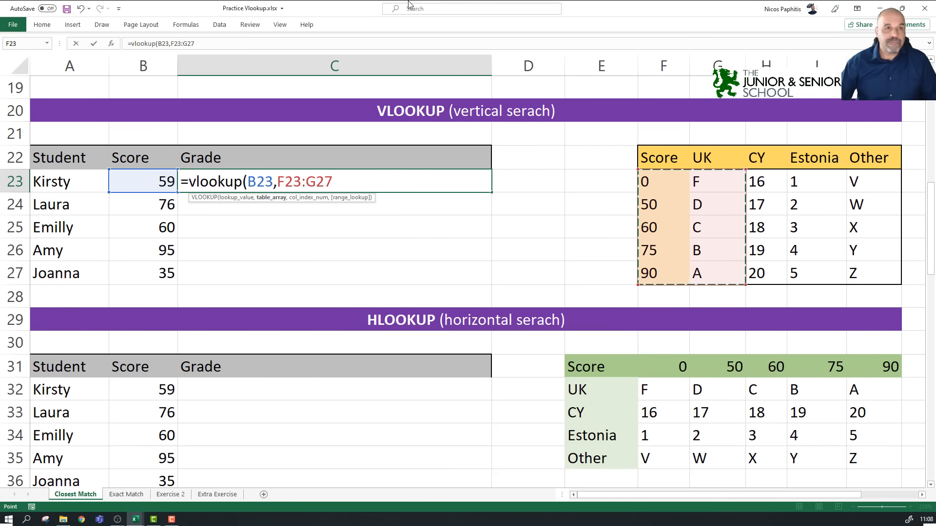
# Step: Draw a red ink arrow below the vertical table's Score column and outline the table data F23:J27 in red
pyautogui.doubleClick(102, 24)
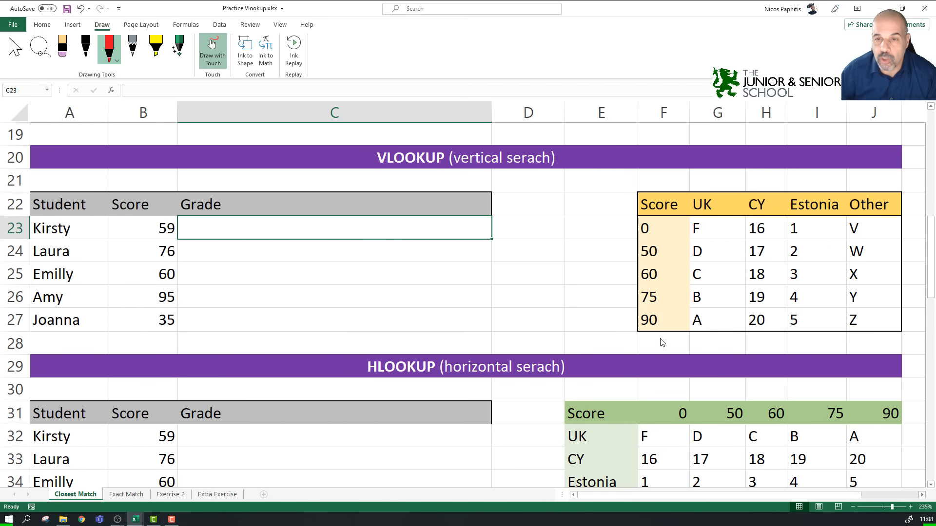
pyautogui.moveTo(663, 347)
pyautogui.mouseDown()
pyautogui.moveTo(663, 333)
pyautogui.moveTo(669, 340)
pyautogui.mouseUp()
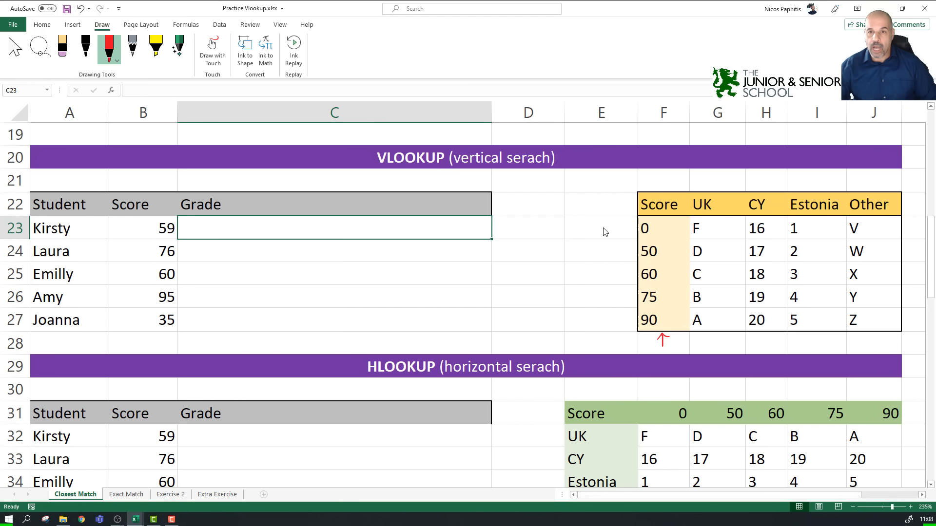
pyautogui.moveTo(638, 218)
pyautogui.mouseDown()
pyautogui.moveTo(636, 329)
pyautogui.moveTo(830, 331)
pyautogui.moveTo(888, 256)
pyautogui.moveTo(689, 220)
pyautogui.moveTo(639, 222)
pyautogui.mouseUp()
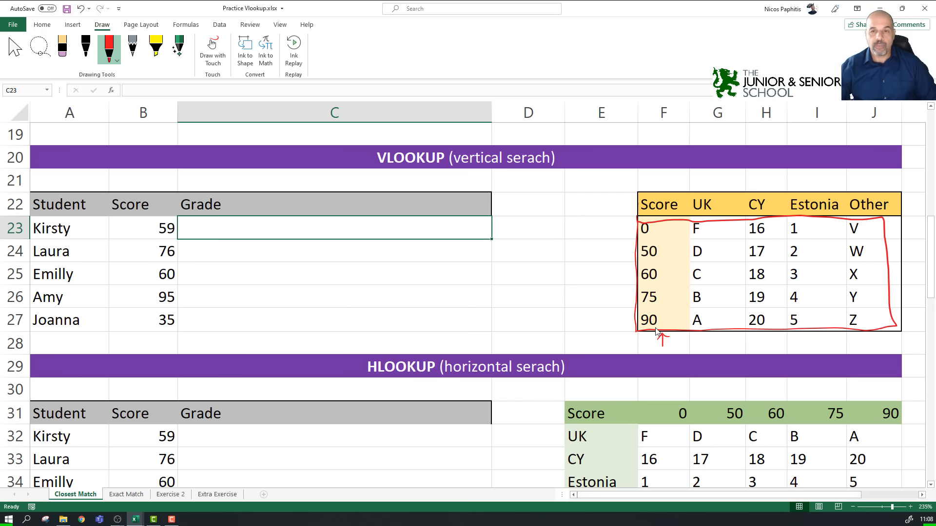
# Step: Draw a red ink arrow above the Score header and number the vertical table's columns 1 to 5 above their headers
pyautogui.moveTo(656, 190); pyautogui.dragTo(662, 183)
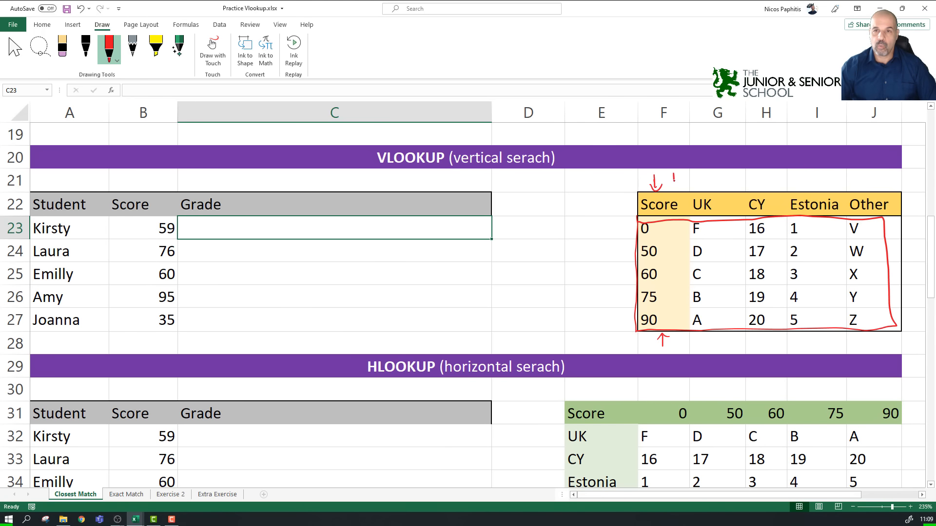
pyautogui.moveTo(706, 176); pyautogui.dragTo(813, 183)
pyautogui.moveTo(877, 175); pyautogui.dragTo(869, 186)
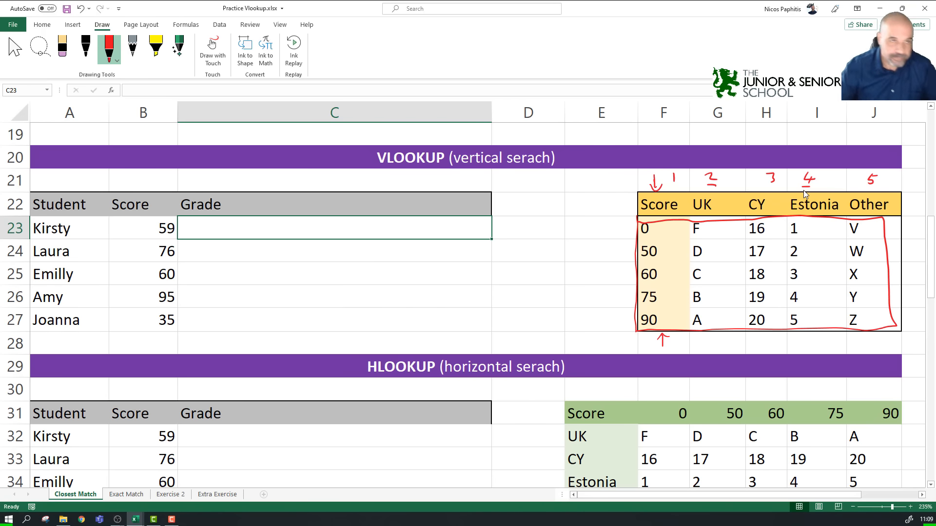
# Step: Select all red ink around the vertical table with the lasso and delete it
pyautogui.click(40, 48)
pyautogui.moveTo(544, 191)
pyautogui.mouseDown()
pyautogui.moveTo(587, 285)
pyautogui.moveTo(878, 355)
pyautogui.moveTo(865, 147)
pyautogui.mouseUp()
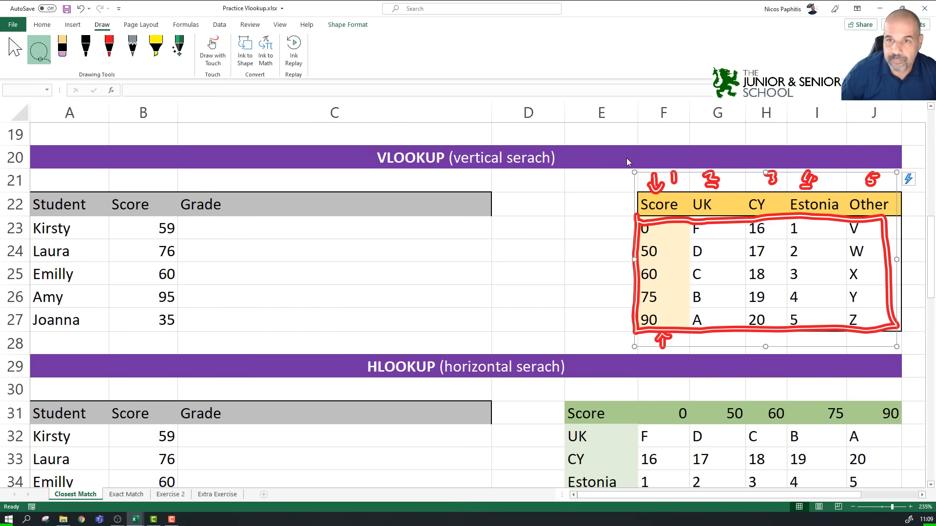
pyautogui.press('Delete')
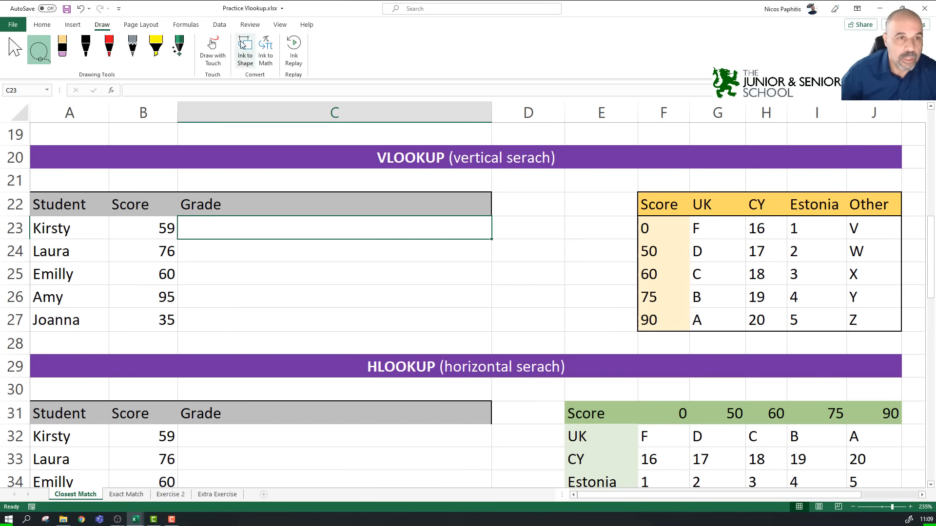
# Step: Start a VLOOKUP formula in C23 with lookup value B23, table array F23:G27 and column index 2
pyautogui.click(217, 231)
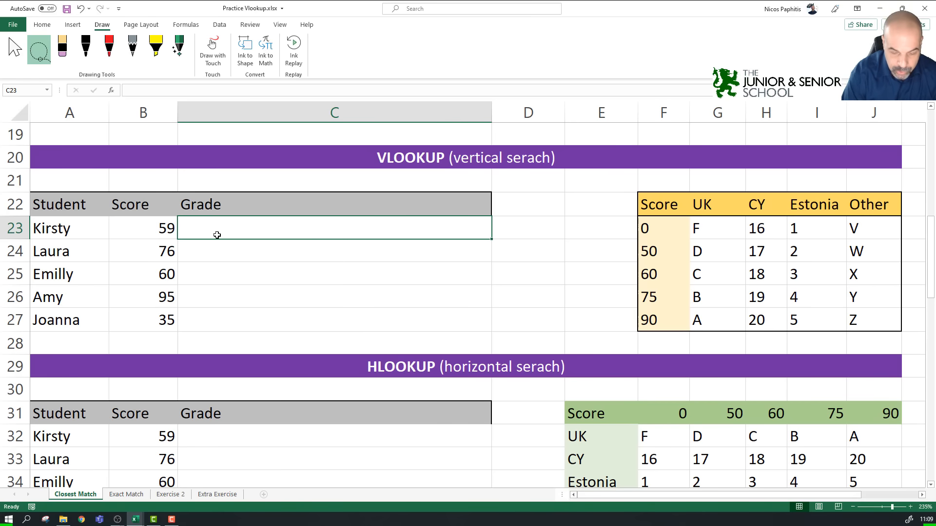
pyautogui.write('=vlookup(')
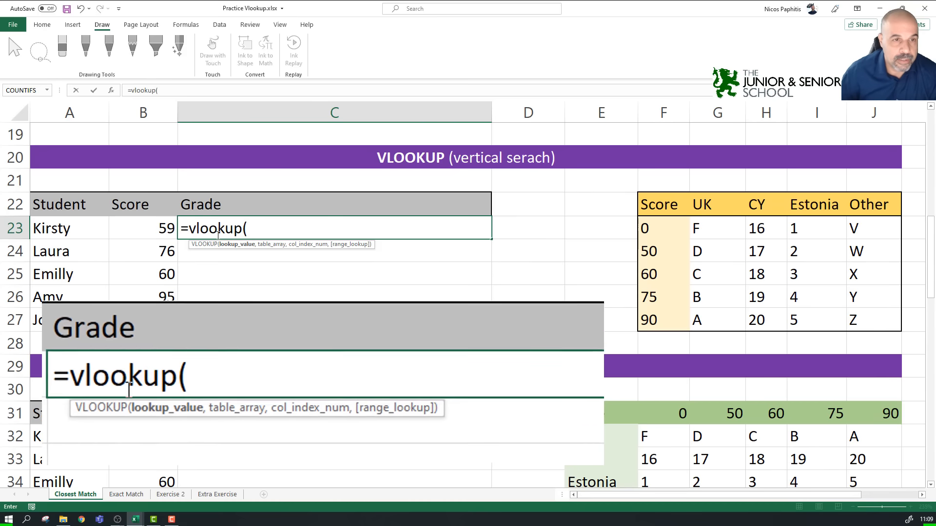
pyautogui.click(153, 224)
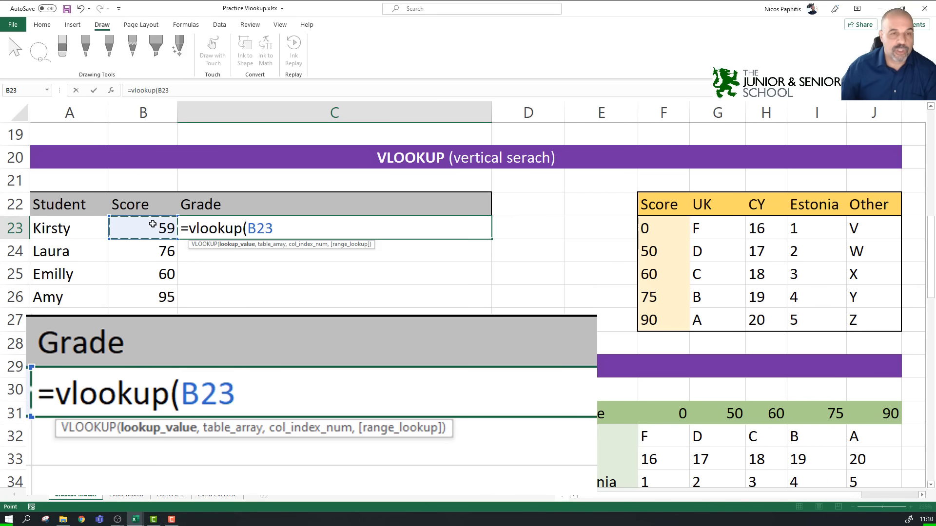
pyautogui.write(',')
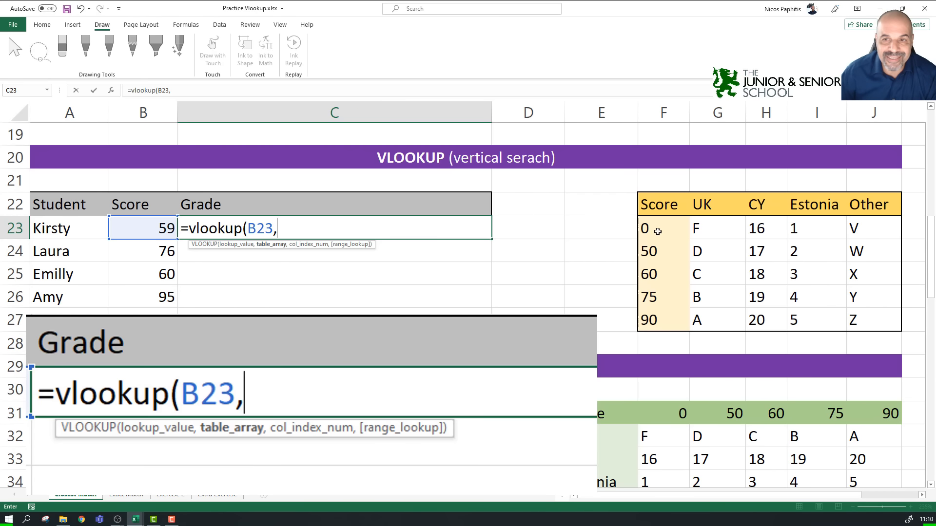
pyautogui.moveTo(657, 232); pyautogui.dragTo(702, 315)
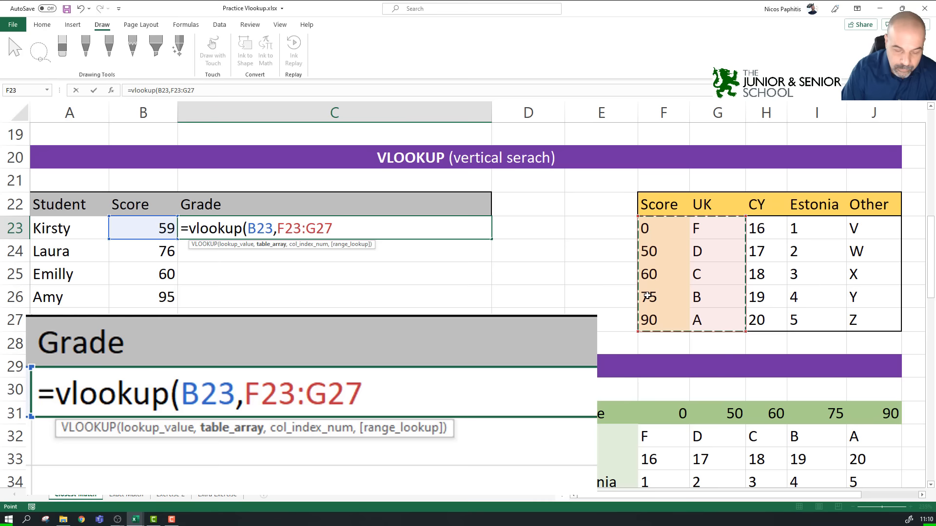
pyautogui.write(',')
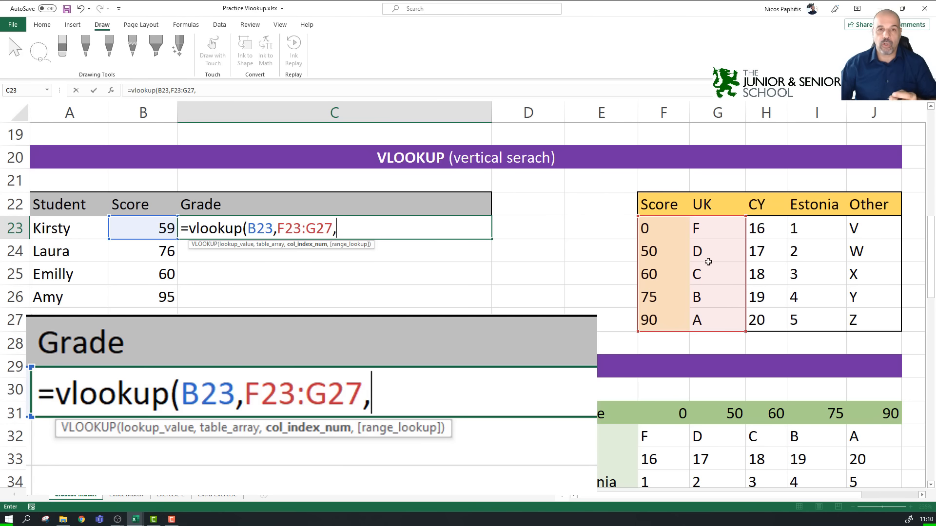
pyautogui.write('2')
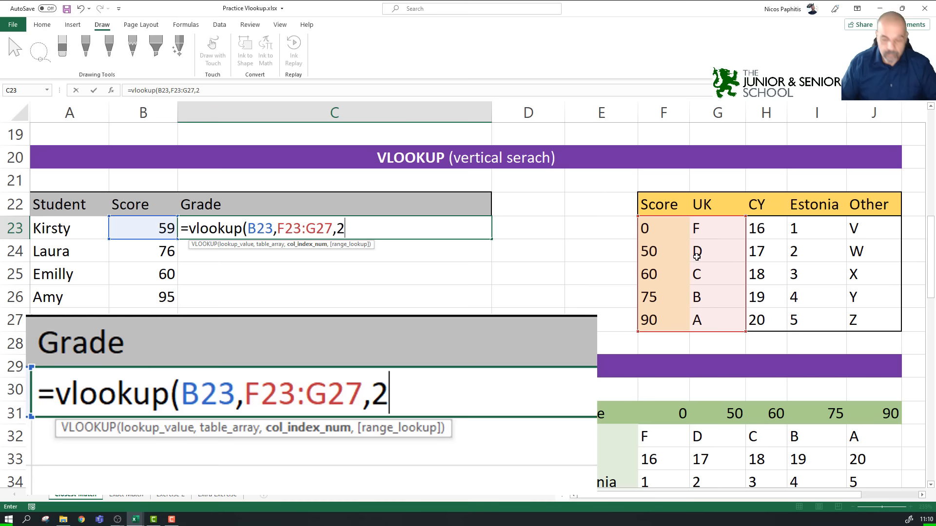
pyautogui.write(',')
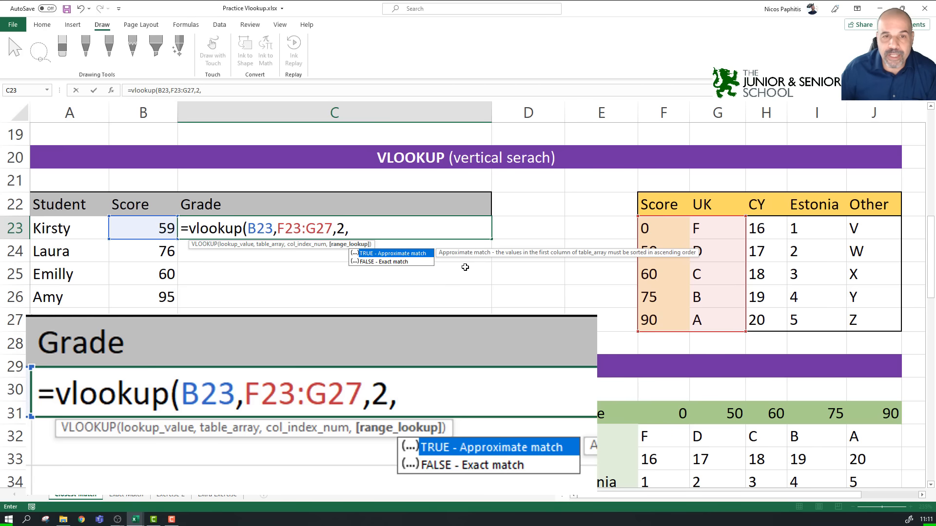
# Step: Complete the C23 VLOOKUP formula with TRUE as the range lookup for an approximate match
pyautogui.click(395, 253)
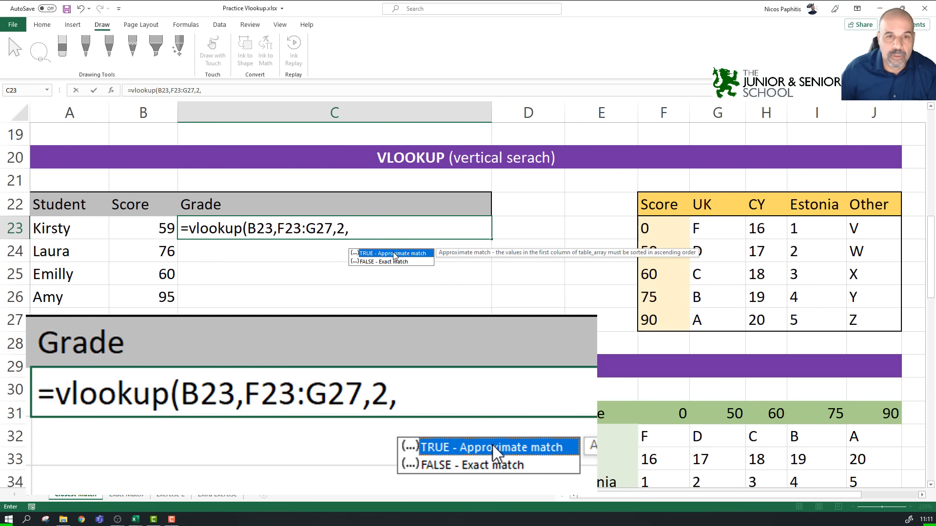
pyautogui.doubleClick(395, 254)
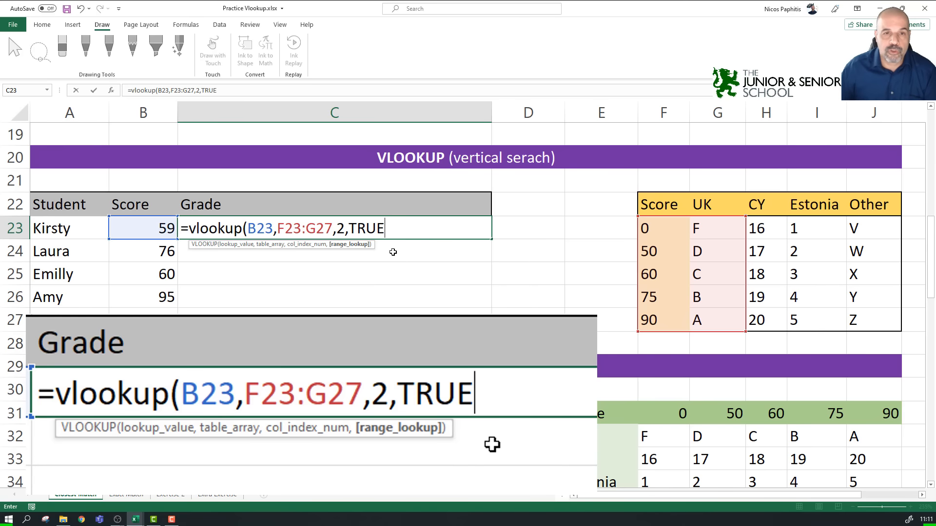
pyautogui.press('BackSpace')
pyautogui.press('BackSpace')
pyautogui.press('BackSpace')
pyautogui.press('BackSpace')
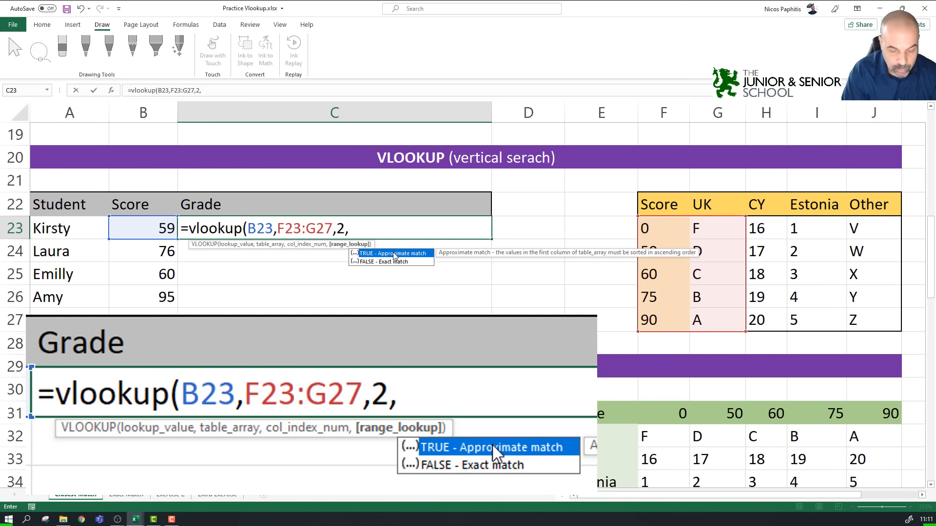
pyautogui.write('true)')
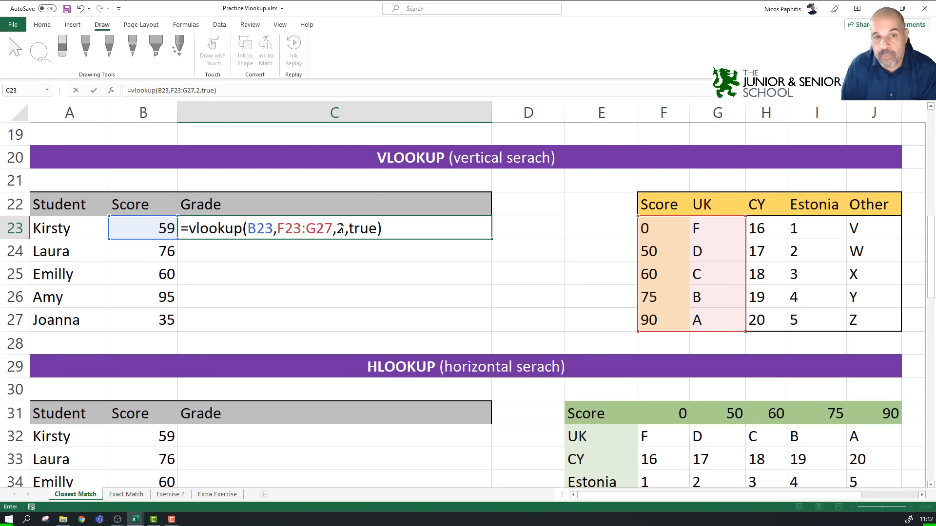
pyautogui.moveTo(350, 228); pyautogui.dragTo(372, 228)
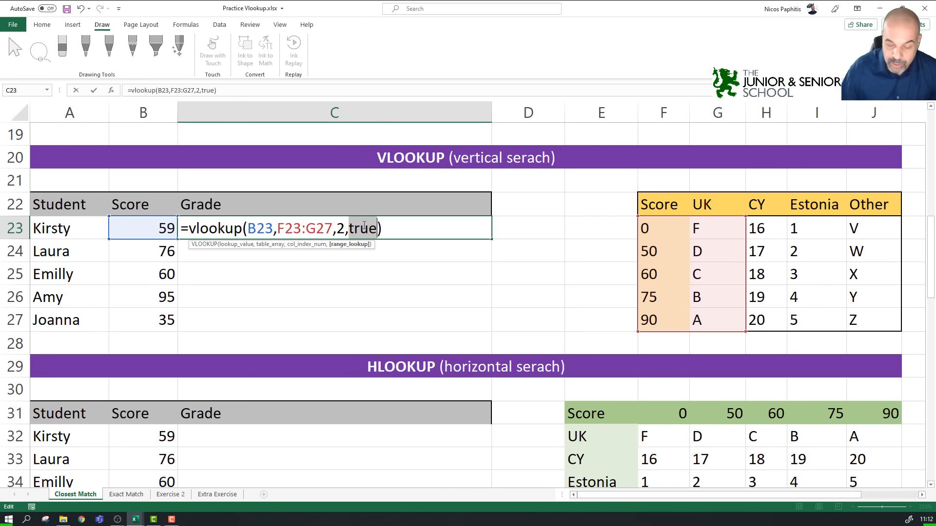
pyautogui.press('Return')
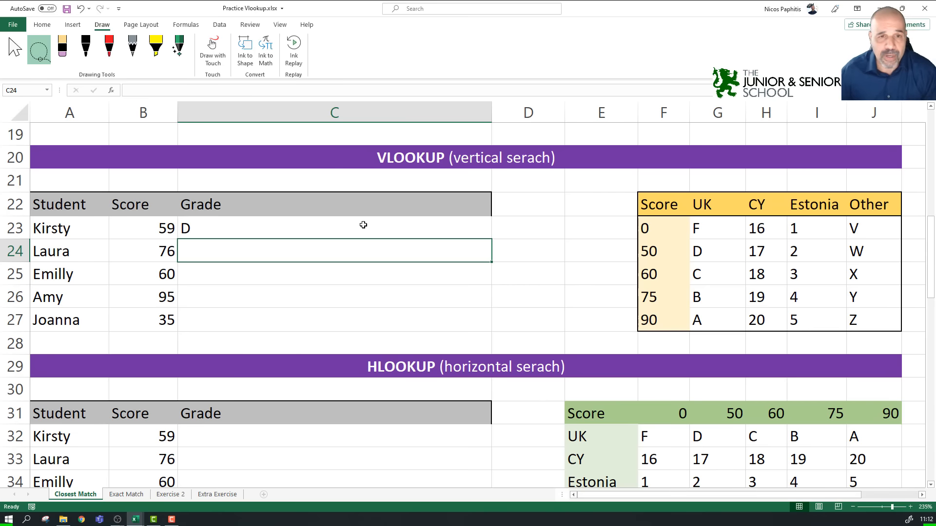
# Step: Make the table range in C23 absolute as $F$23:$G$27 and copy the formula down to C27
pyautogui.click(349, 225)
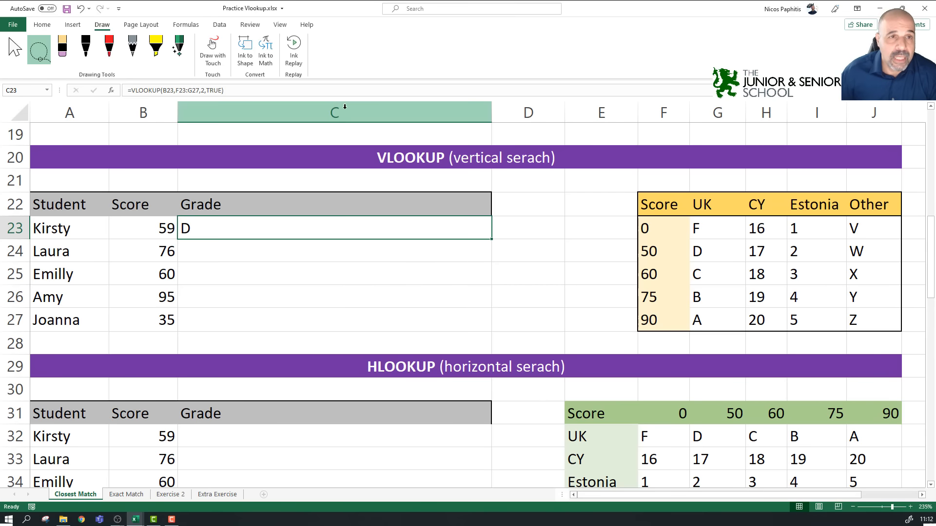
pyautogui.click(320, 87)
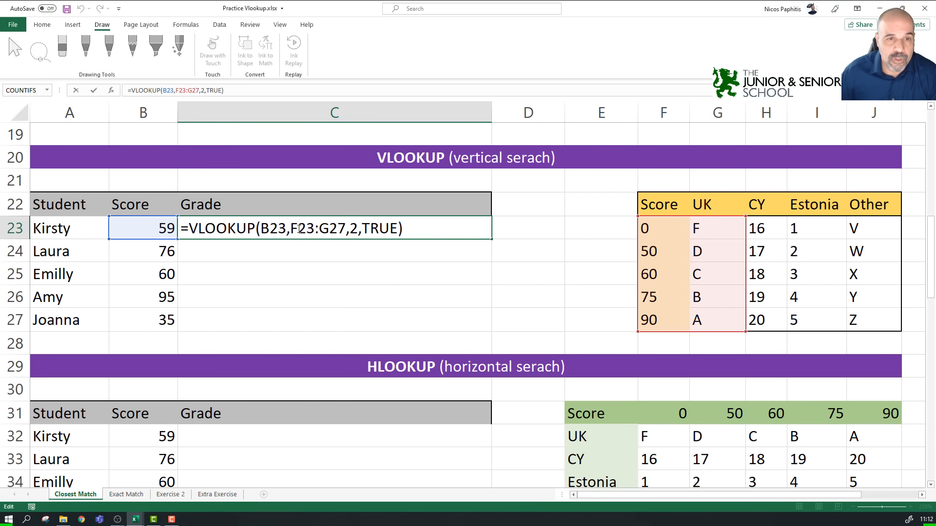
pyautogui.moveTo(291, 229); pyautogui.dragTo(338, 229)
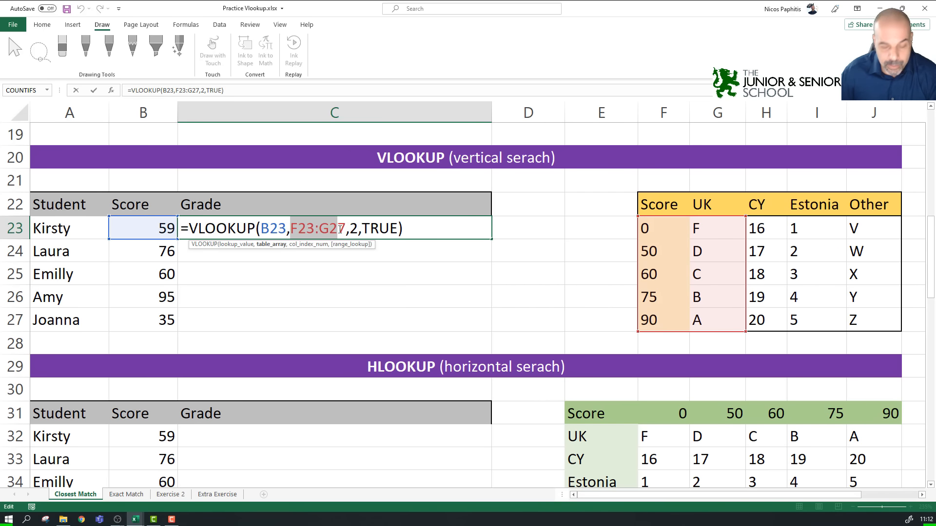
pyautogui.press('F4')
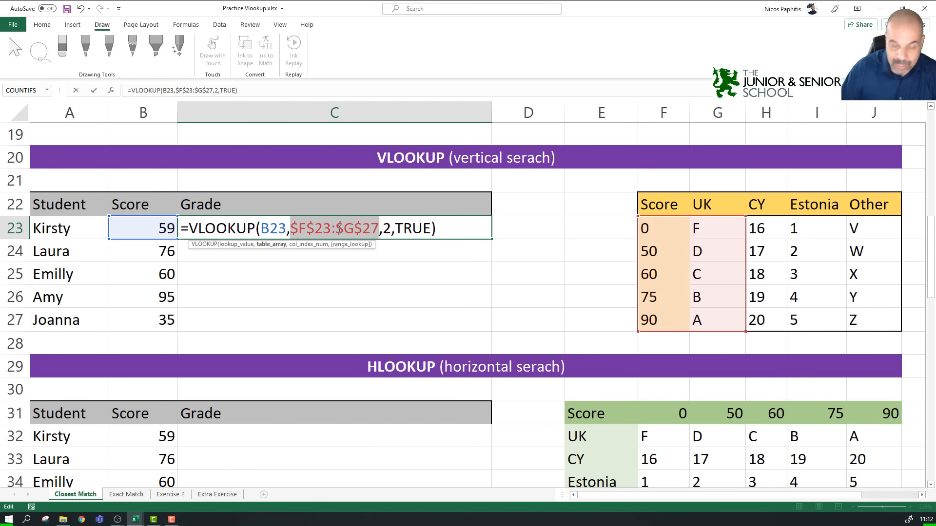
pyautogui.press('Return')
pyautogui.click(372, 228)
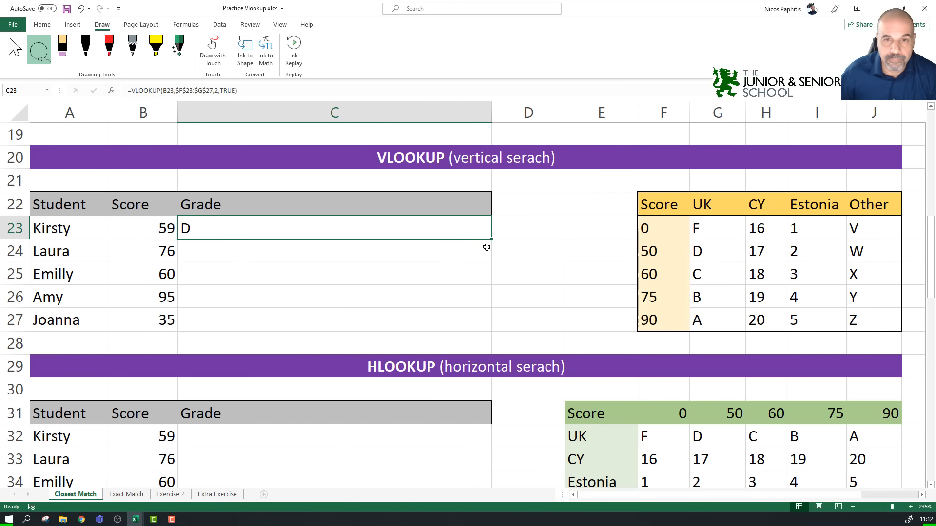
pyautogui.moveTo(491, 240); pyautogui.dragTo(491, 332)
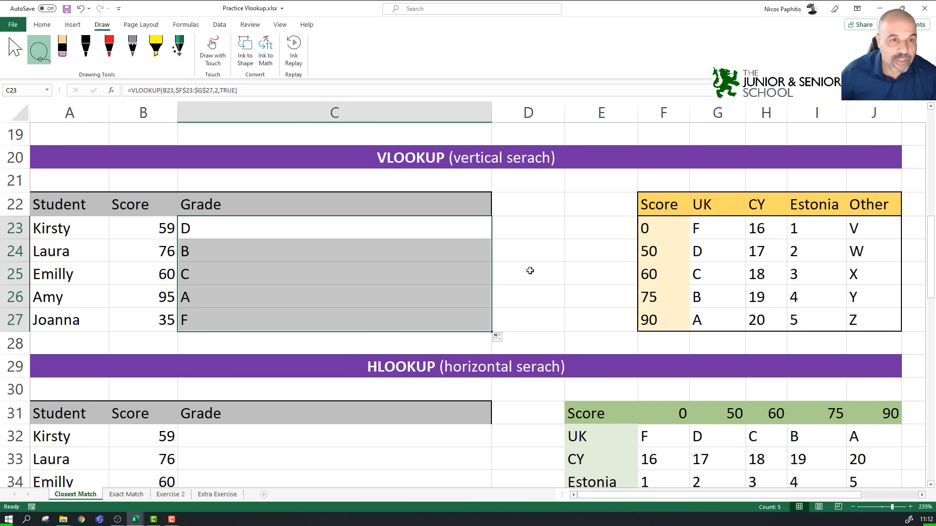
# Step: Delete the table array, column index and range lookup from the C23 formula, keeping =VLOOKUP(B23,
pyautogui.click(361, 233)
pyautogui.press('F2')
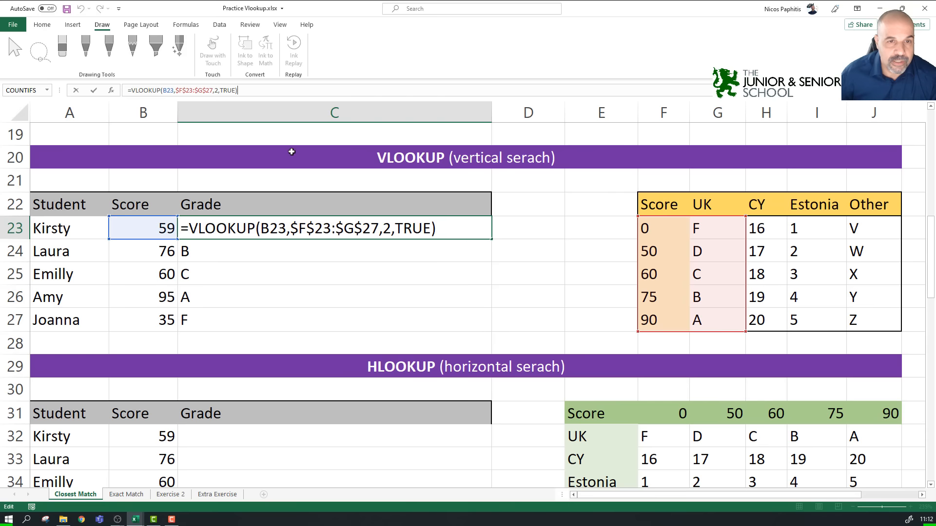
pyautogui.click(393, 229)
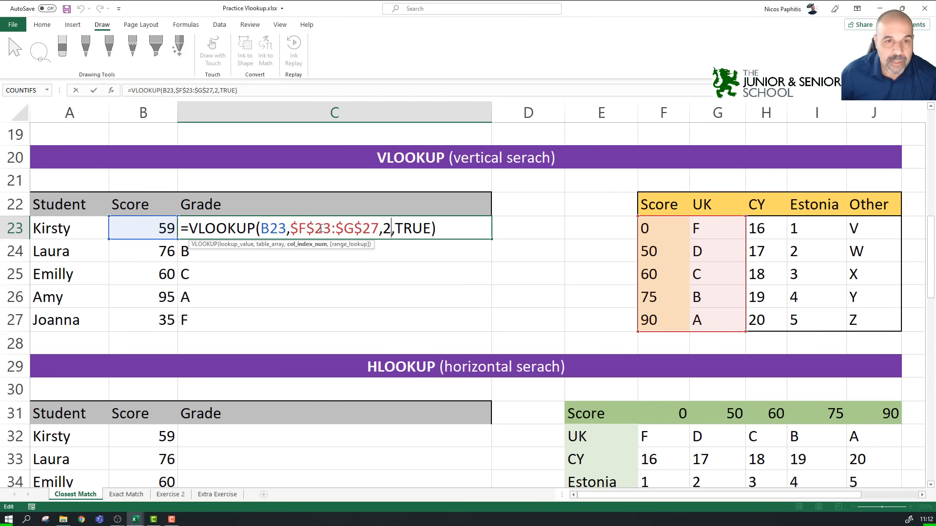
pyautogui.moveTo(291, 230); pyautogui.dragTo(299, 229)
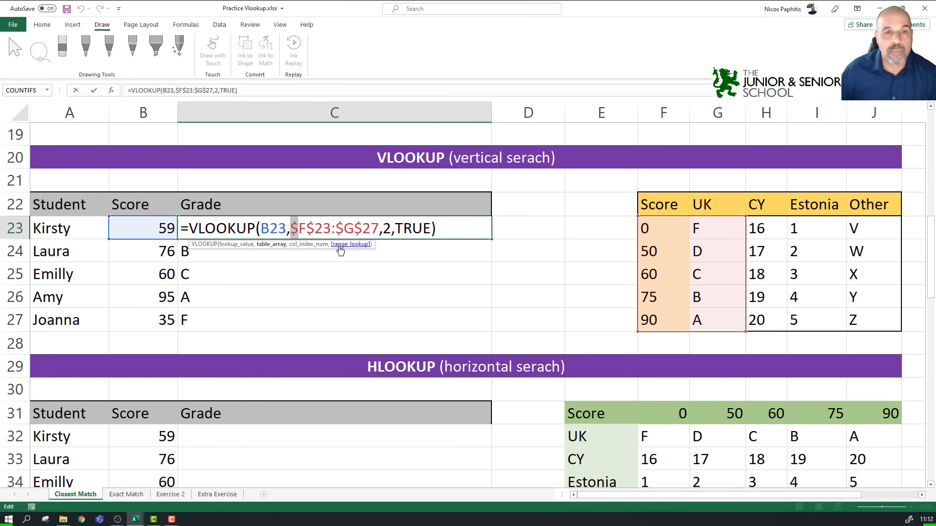
pyautogui.moveTo(291, 229); pyautogui.dragTo(447, 230)
pyautogui.press('BackSpace')
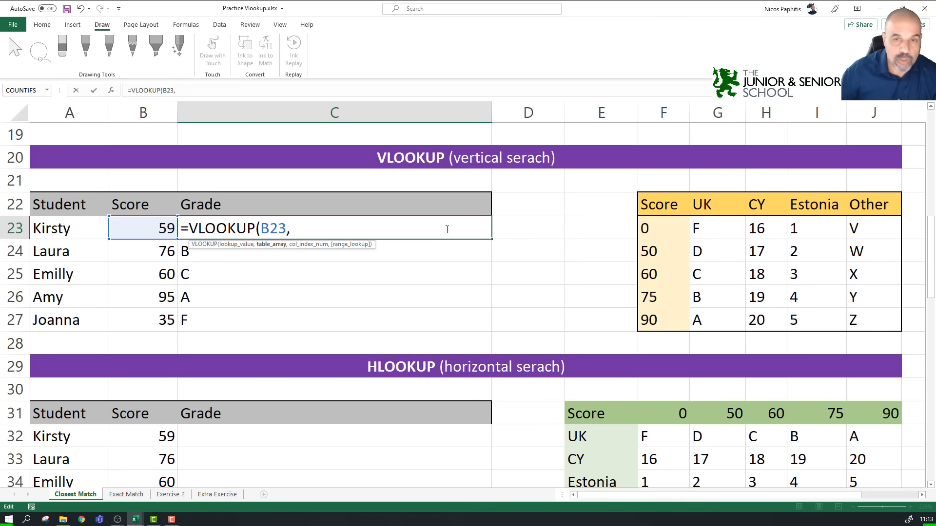
# Step: Complete the C23 formula with table array F23:J27, column index 4 for Estonia and TRUE for an approximate match
pyautogui.click(645, 225)
pyautogui.moveTo(655, 238); pyautogui.dragTo(854, 315)
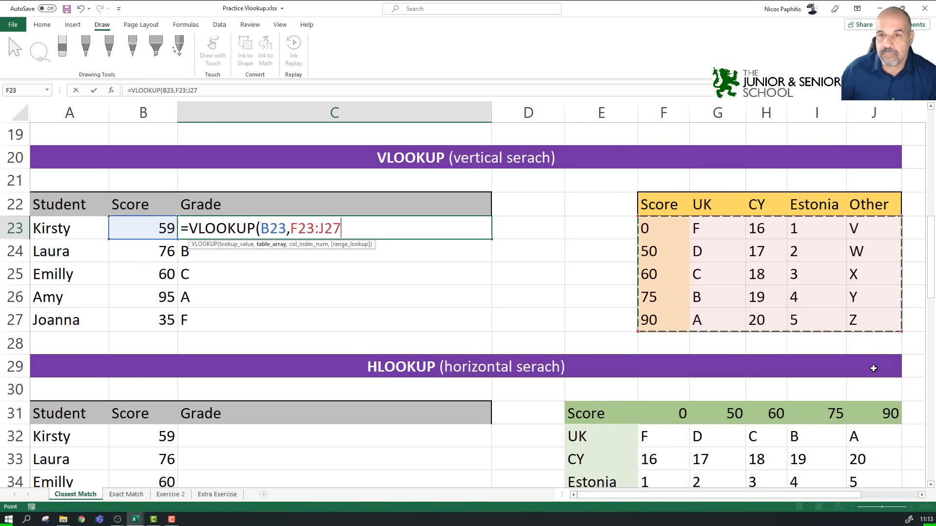
pyautogui.write(',')
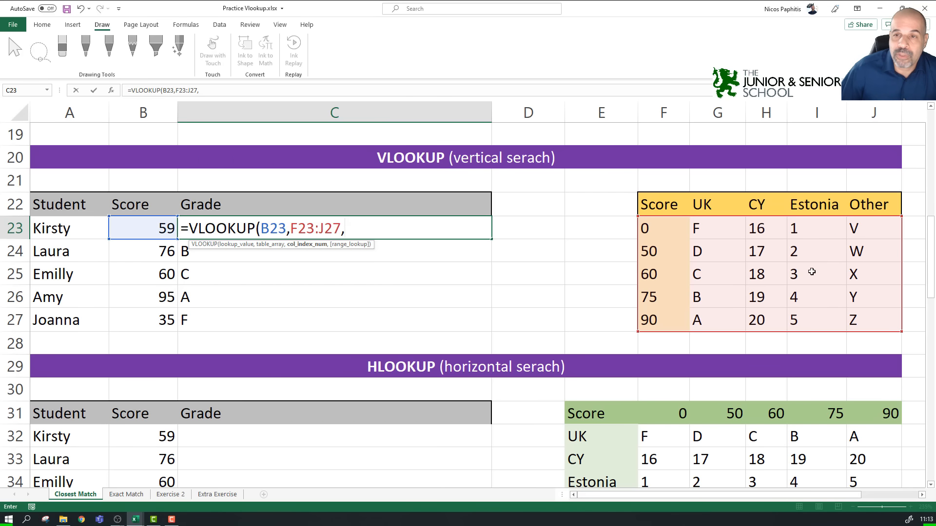
pyautogui.write('4')
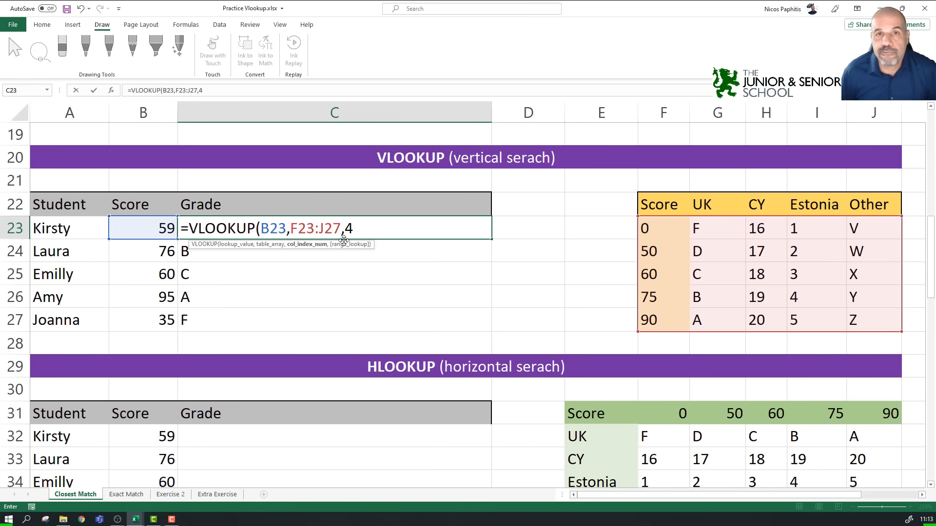
pyautogui.write(',')
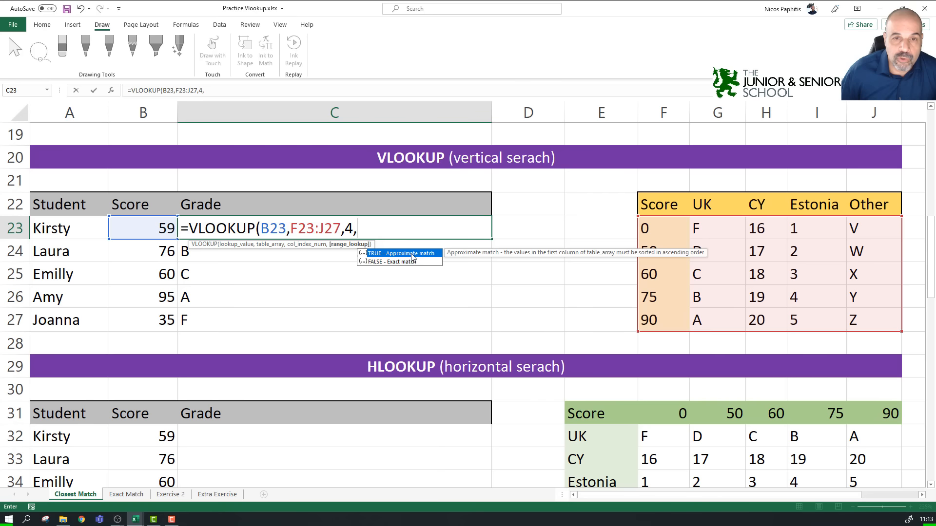
pyautogui.write('true)')
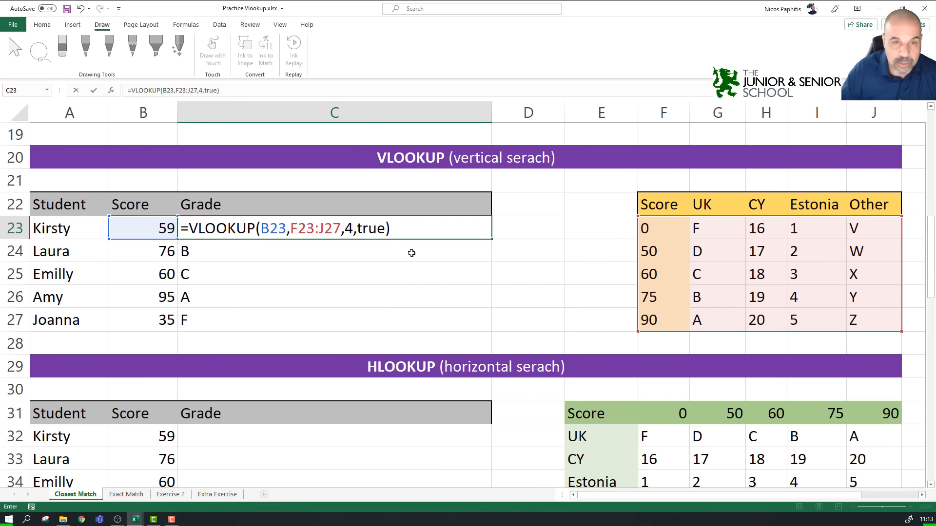
# Step: Make the table range in C23 absolute as $F$23:$J$27 and copy the formula down to C27
pyautogui.moveTo(298, 228); pyautogui.dragTo(333, 228)
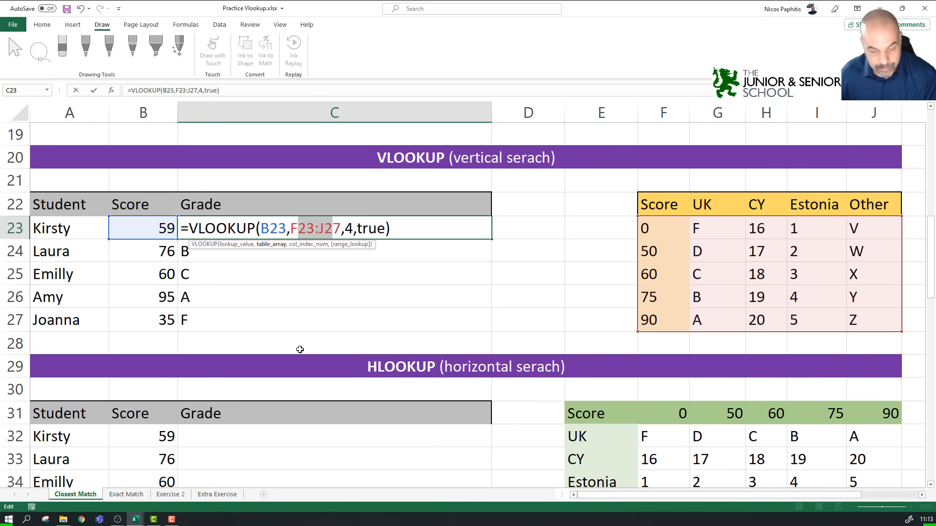
pyautogui.press('F4')
pyautogui.press('Return')
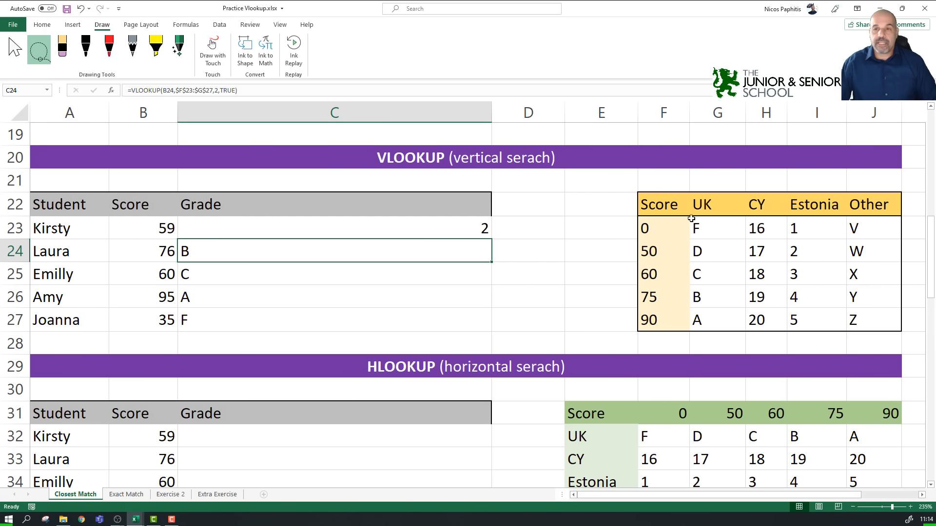
pyautogui.click(485, 230)
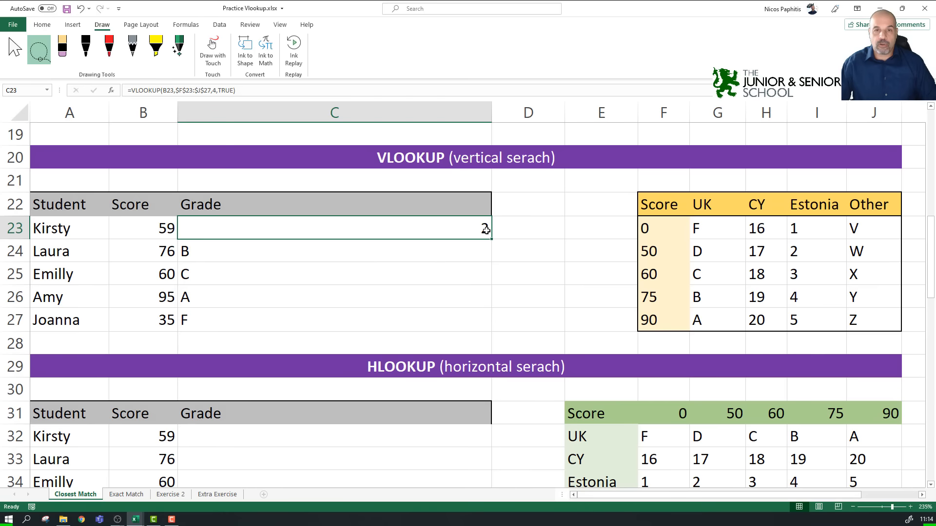
pyautogui.moveTo(492, 239); pyautogui.dragTo(482, 326)
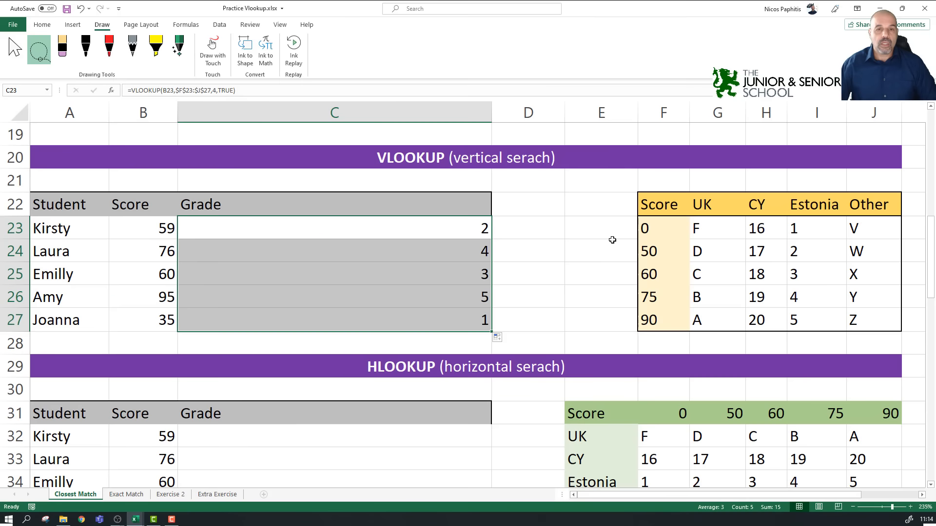
# Step: Begin an HLOOKUP formula in C32 with B32 as the lookup value
pyautogui.scroll(4, 612, 239)
pyautogui.scroll(-1, 612, 240)
pyautogui.scroll(2, 610, 240)
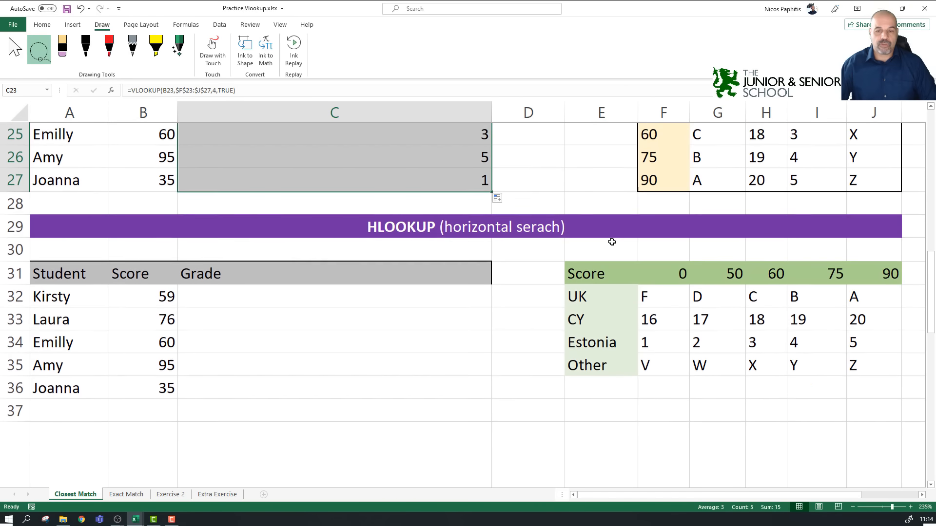
pyautogui.scroll(-2, 610, 240)
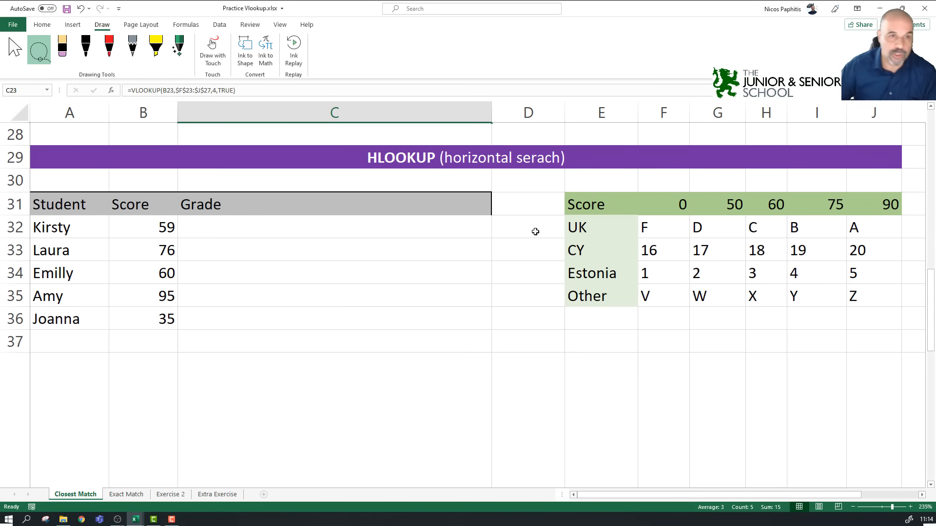
pyautogui.click(314, 231)
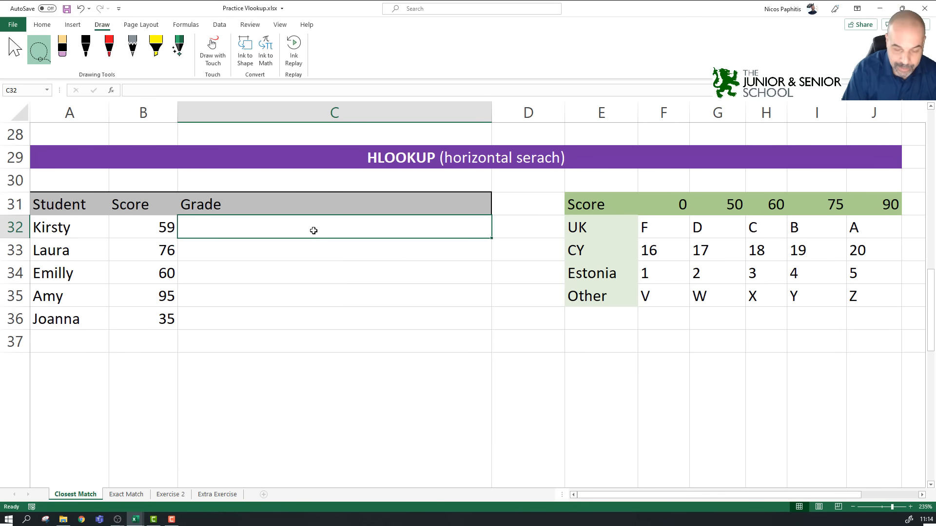
pyautogui.write('=')
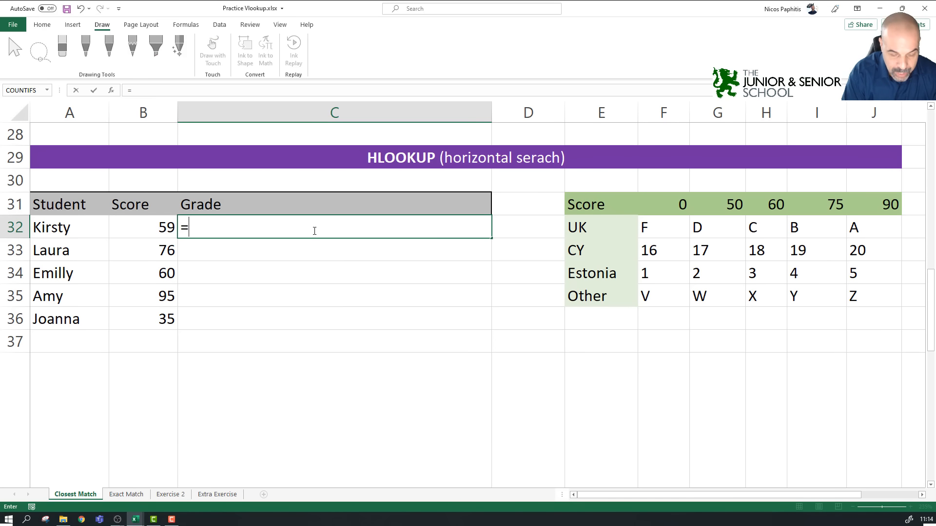
pyautogui.write('h')
pyautogui.write('lookup')
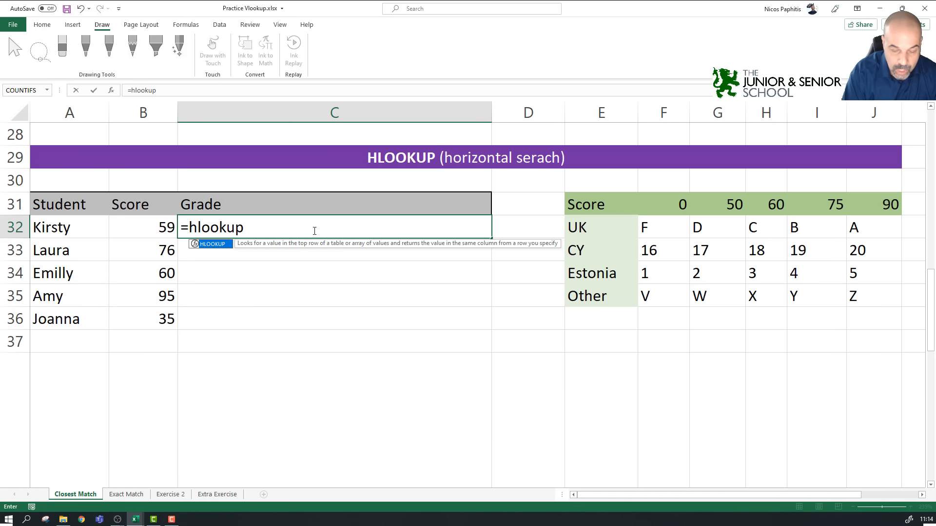
pyautogui.write('(')
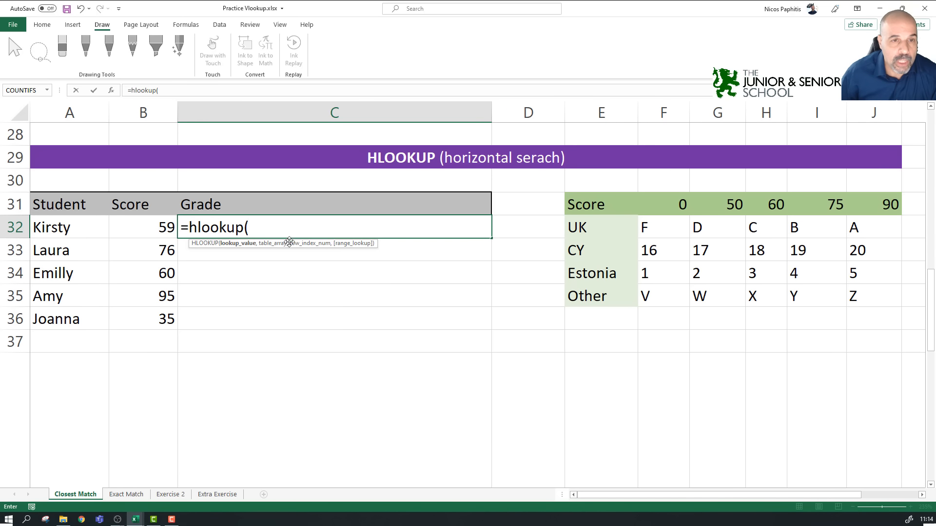
pyautogui.click(122, 226)
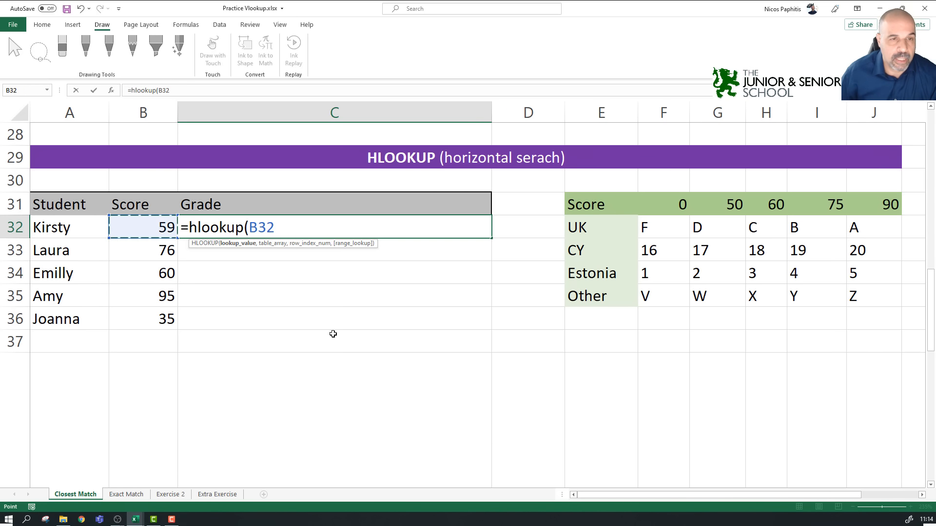
pyautogui.write(',')
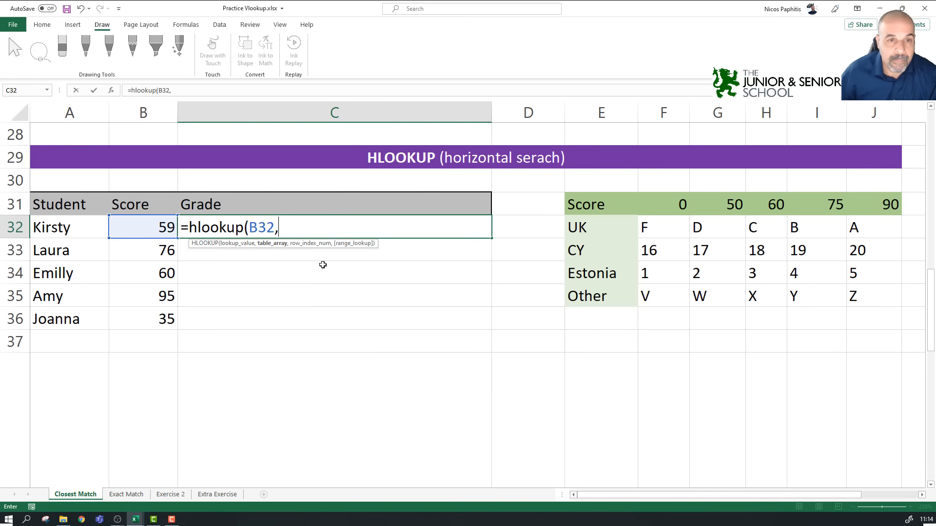
# Step: Complete the C32 formula with table array F31:J35, row index 3 for CY and TRUE for an approximate match
pyautogui.click(660, 213)
pyautogui.moveTo(660, 213)
pyautogui.mouseDown()
pyautogui.moveTo(710, 271)
pyautogui.moveTo(858, 290)
pyautogui.mouseUp()
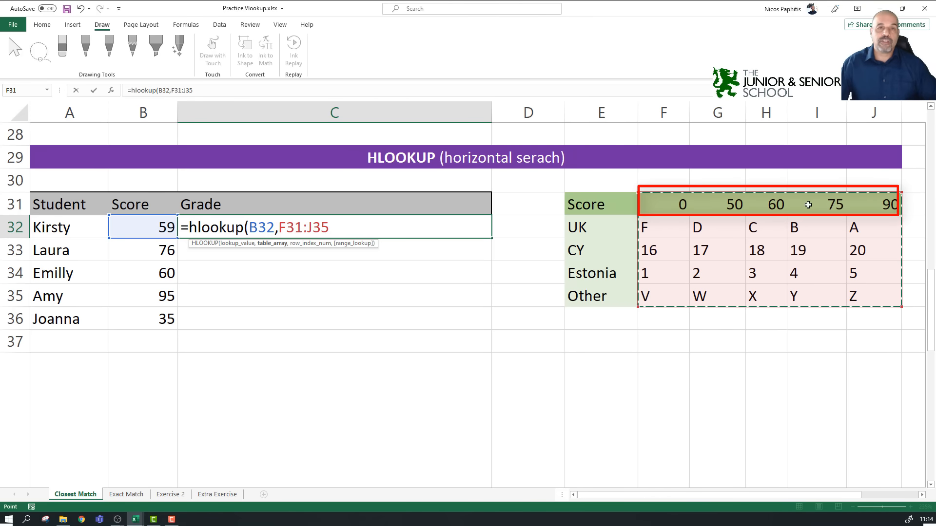
pyautogui.scroll(3, 807, 210)
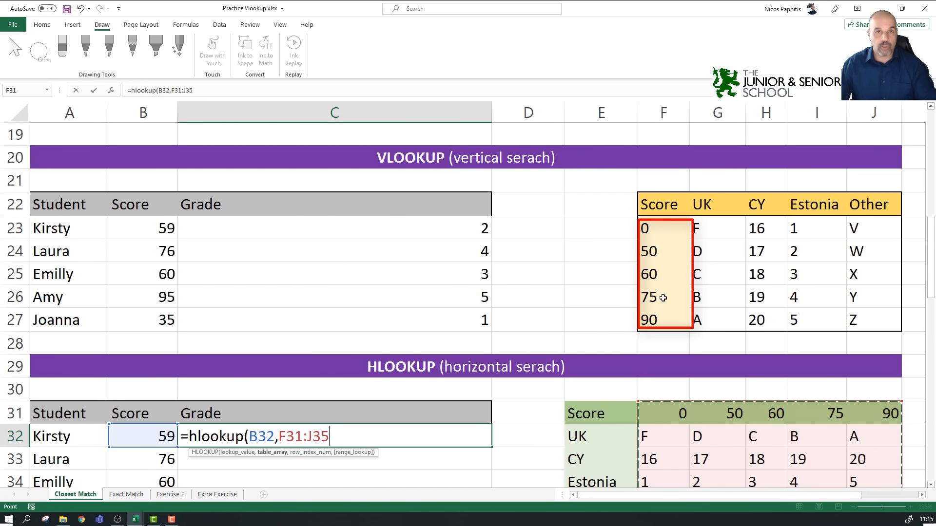
pyautogui.scroll(-3, 663, 299)
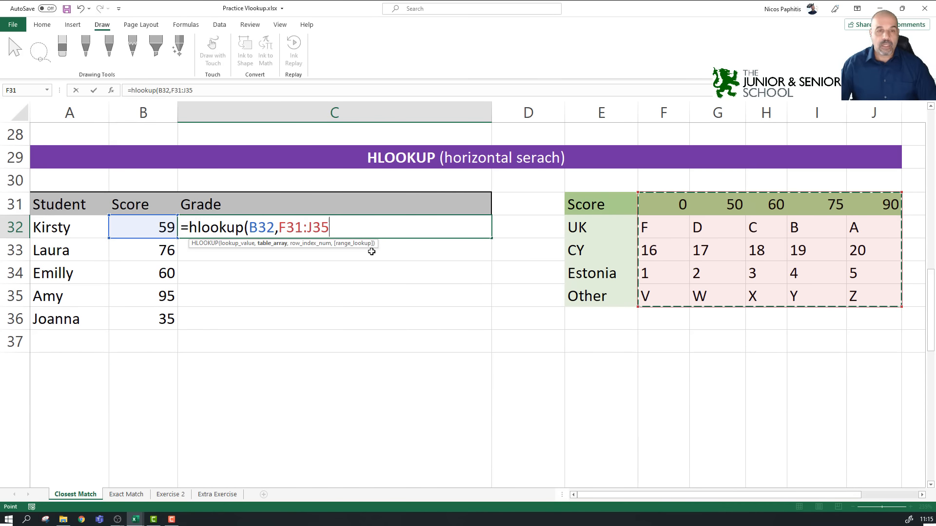
pyautogui.write(',3')
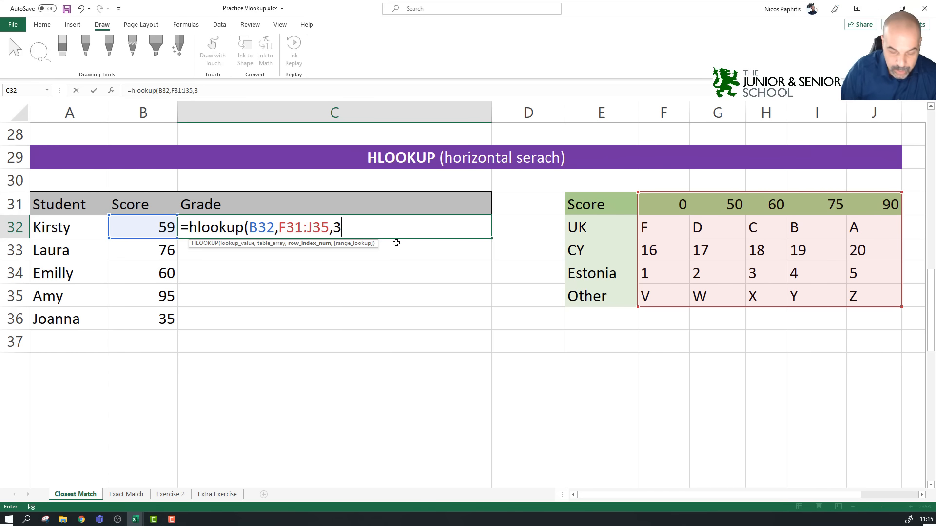
pyautogui.write(',')
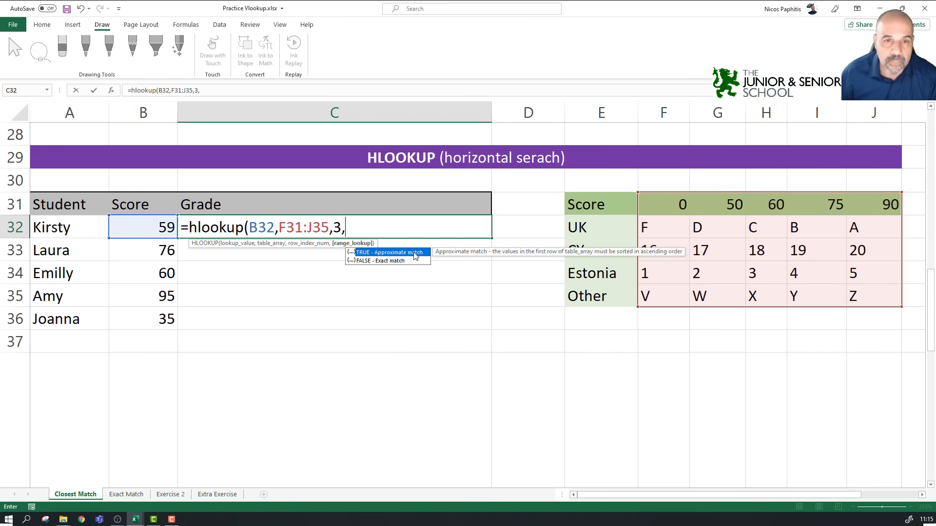
pyautogui.doubleClick(416, 253)
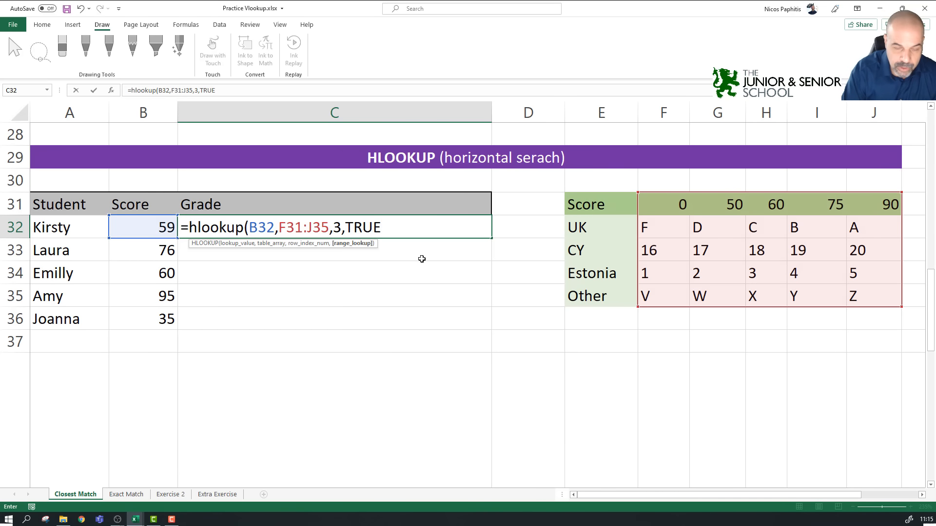
pyautogui.write(')')
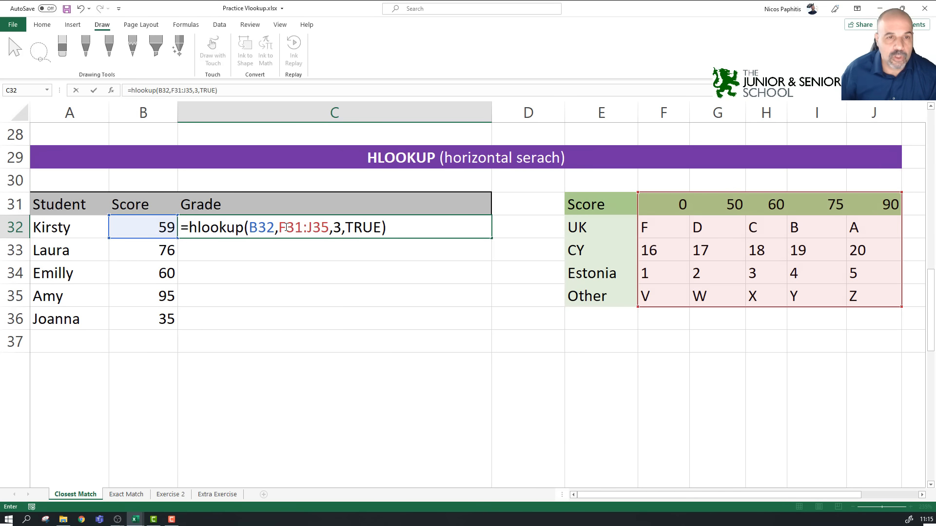
# Step: Make the table range in C32 absolute as $F$31:$J$35 and copy the formula down to C36
pyautogui.moveTo(286, 227); pyautogui.dragTo(320, 227)
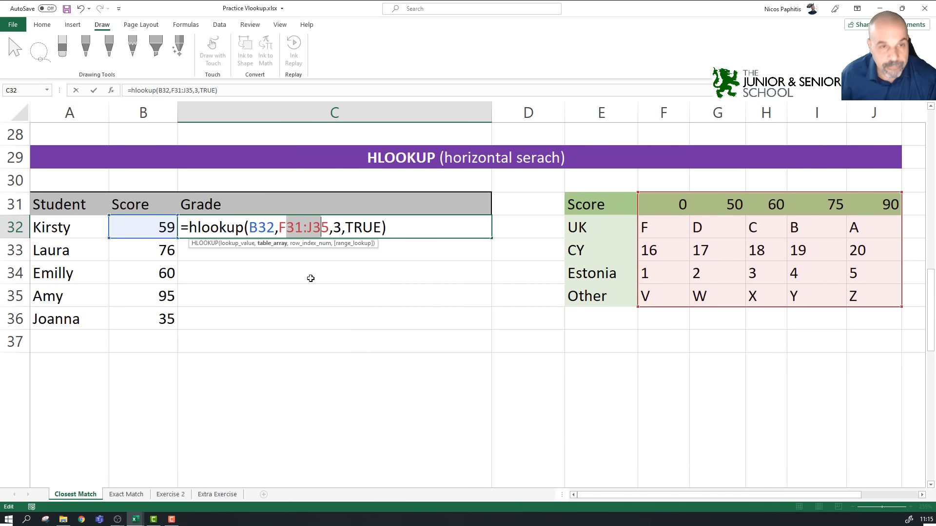
pyautogui.press('F4')
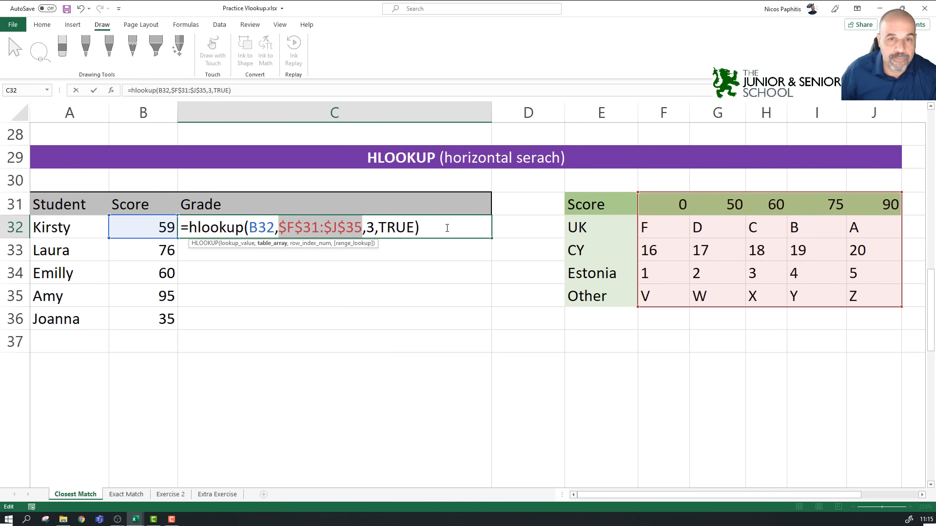
pyautogui.press('Return')
pyautogui.click(446, 228)
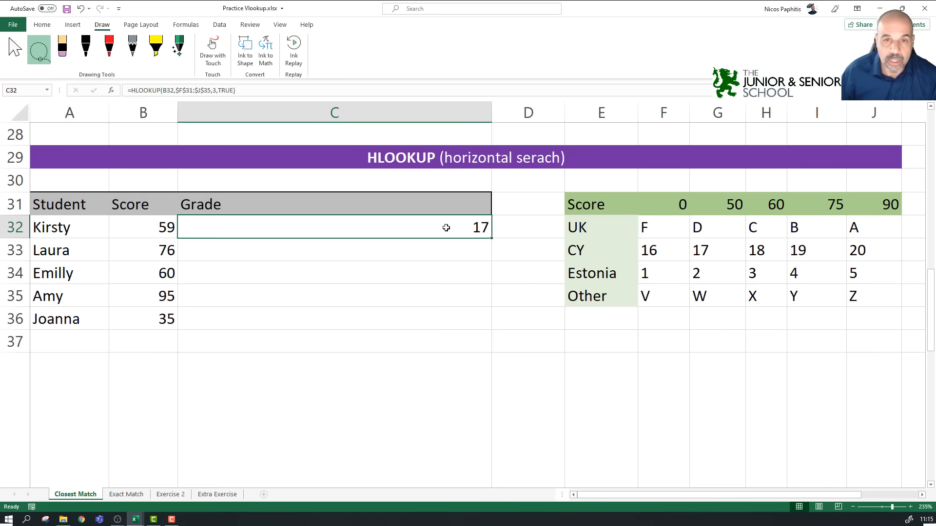
pyautogui.moveTo(492, 238); pyautogui.dragTo(493, 324)
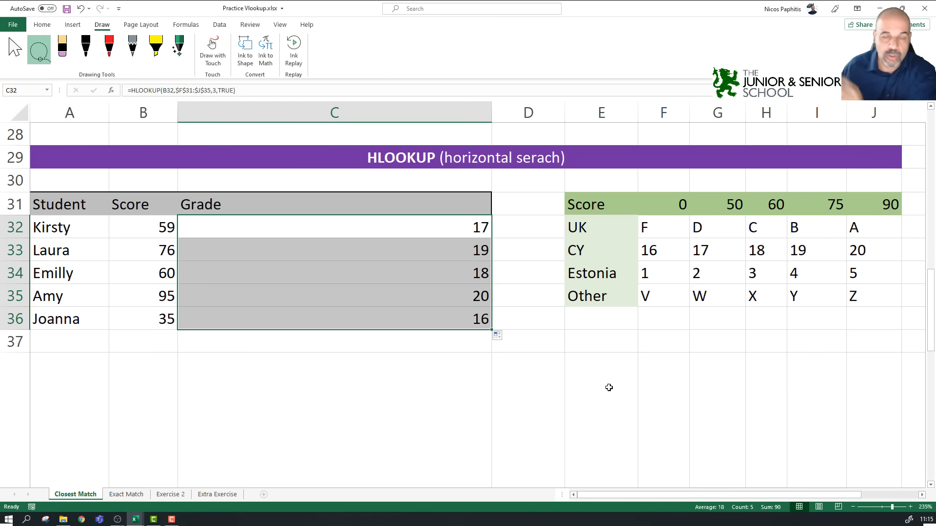
# Step: Change the row index in the C32 formula to 4 for Estonia and copy it down to C36
pyautogui.click(434, 230)
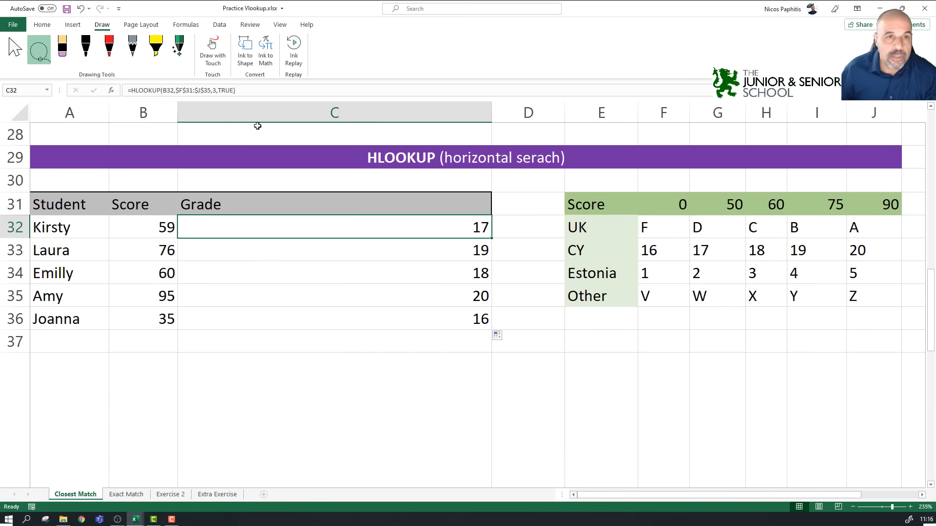
pyautogui.click(274, 89)
pyautogui.click(386, 229)
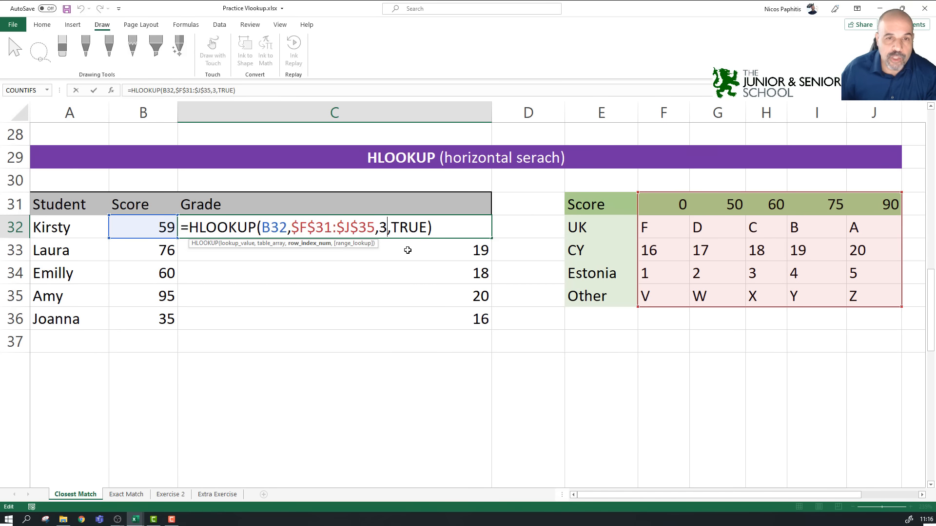
pyautogui.press('BackSpace')
pyautogui.write('4')
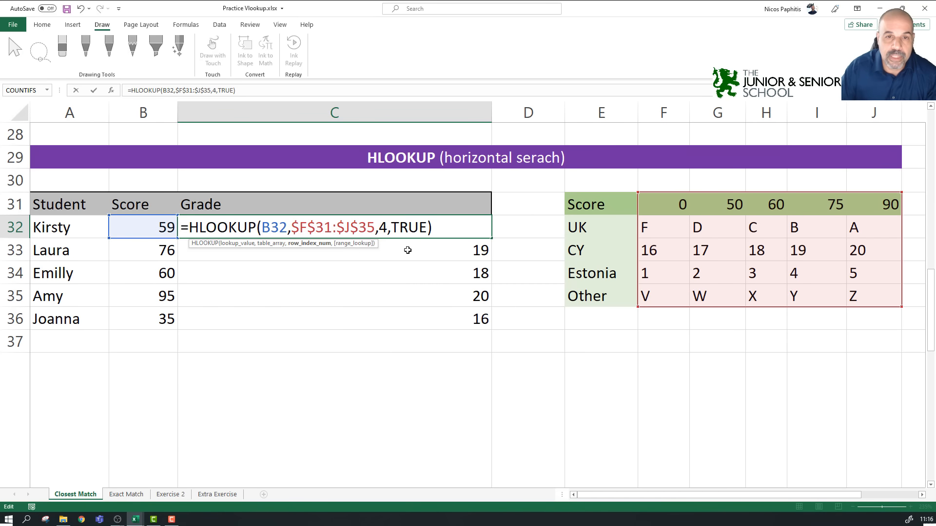
pyautogui.press('Return')
pyautogui.click(437, 231)
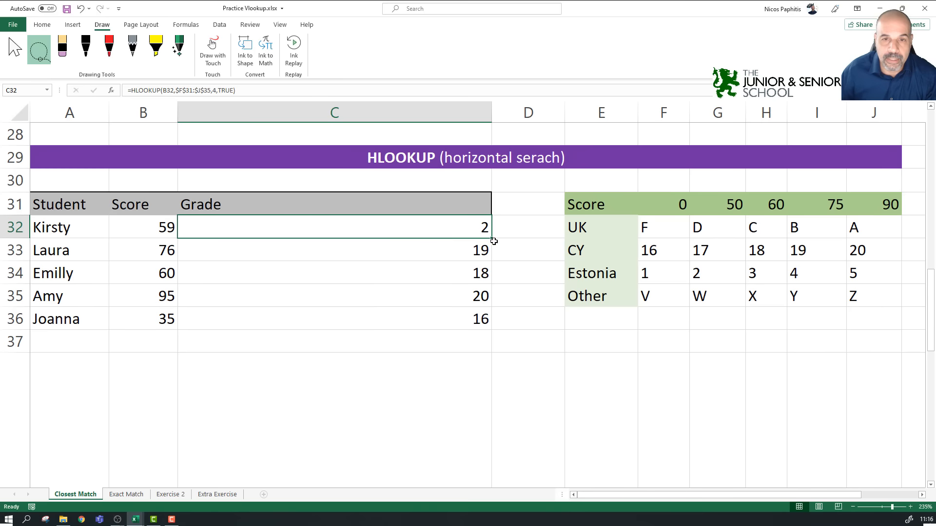
pyautogui.moveTo(491, 241); pyautogui.dragTo(492, 326)
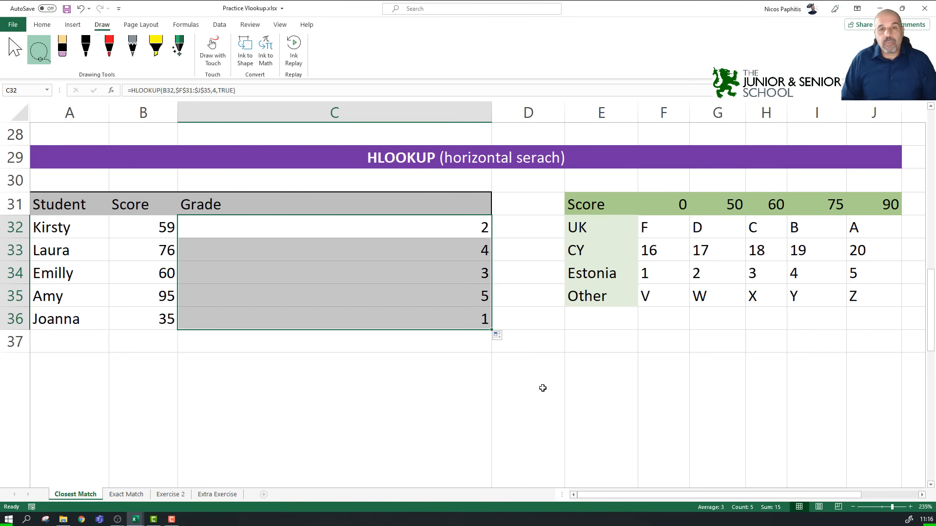
# Step: Examine the grade table in the "Where VLOOKUP falls short" section, checking where its Score column J43:J47 sits within F43:J47
pyautogui.scroll(-5, 542, 388)
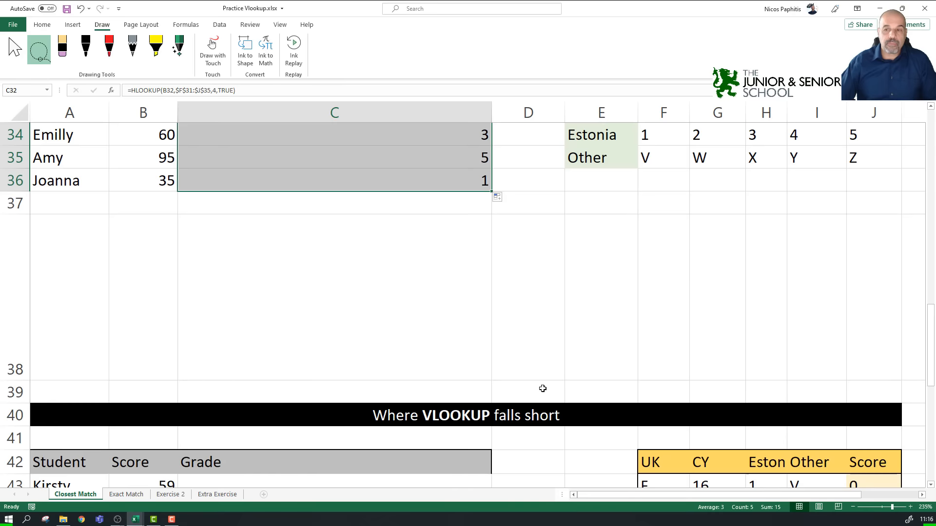
pyautogui.scroll(2, 542, 388)
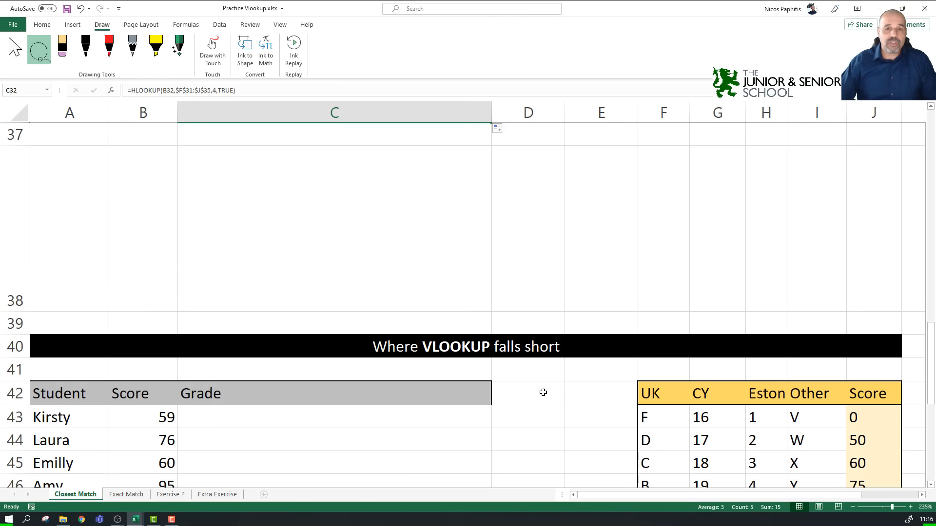
pyautogui.scroll(-2, 543, 392)
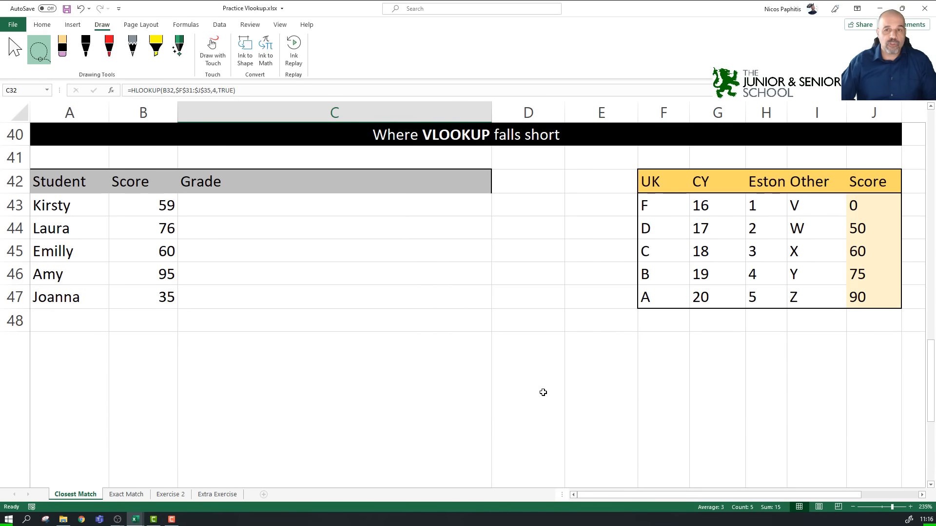
pyautogui.scroll(-5, 543, 393)
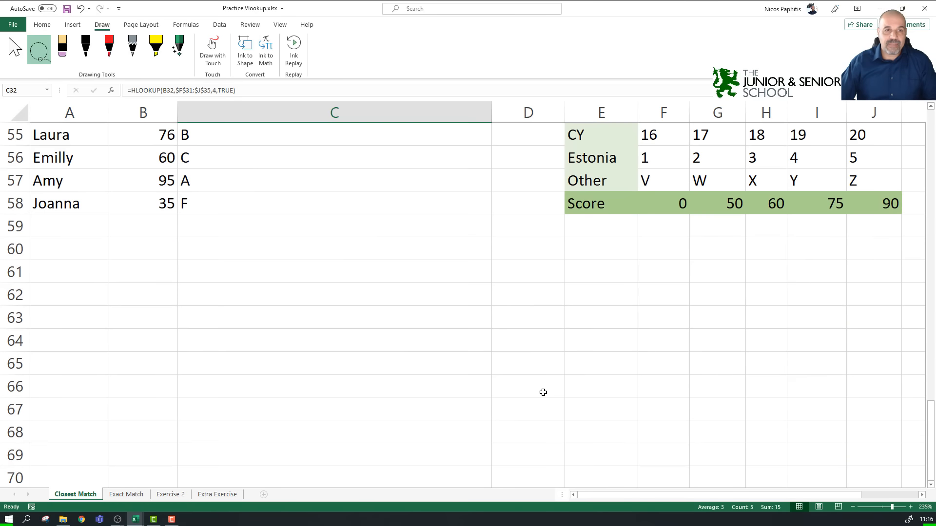
pyautogui.scroll(3, 543, 392)
pyautogui.scroll(4, 543, 392)
pyautogui.scroll(-1, 543, 393)
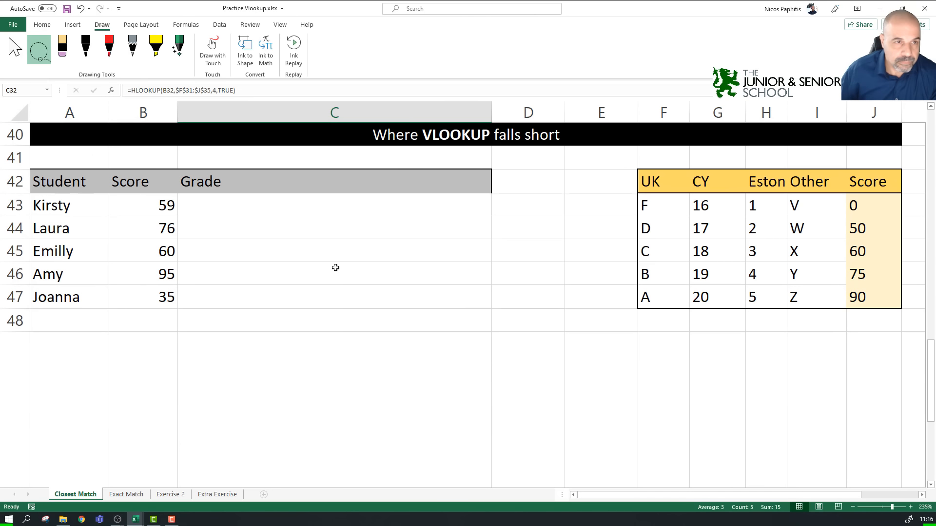
pyautogui.moveTo(873, 205); pyautogui.dragTo(851, 300)
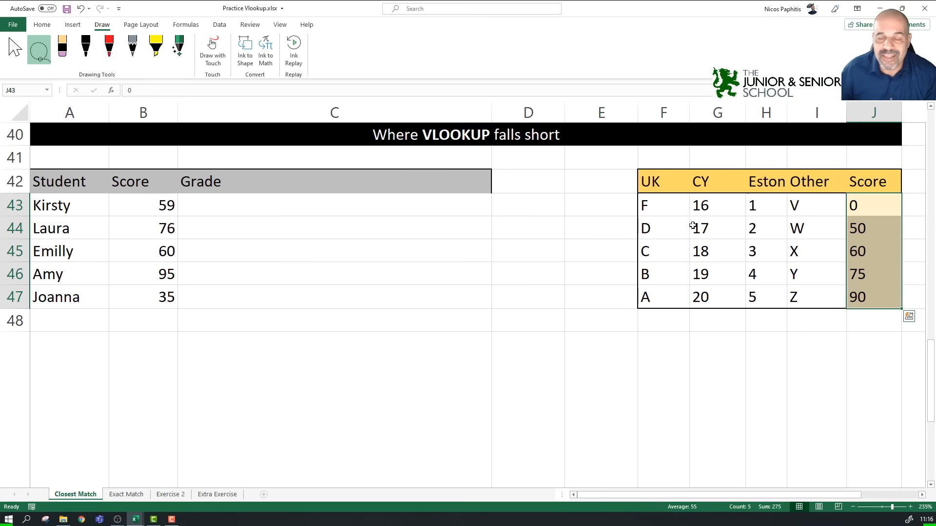
pyautogui.moveTo(654, 203); pyautogui.dragTo(876, 294)
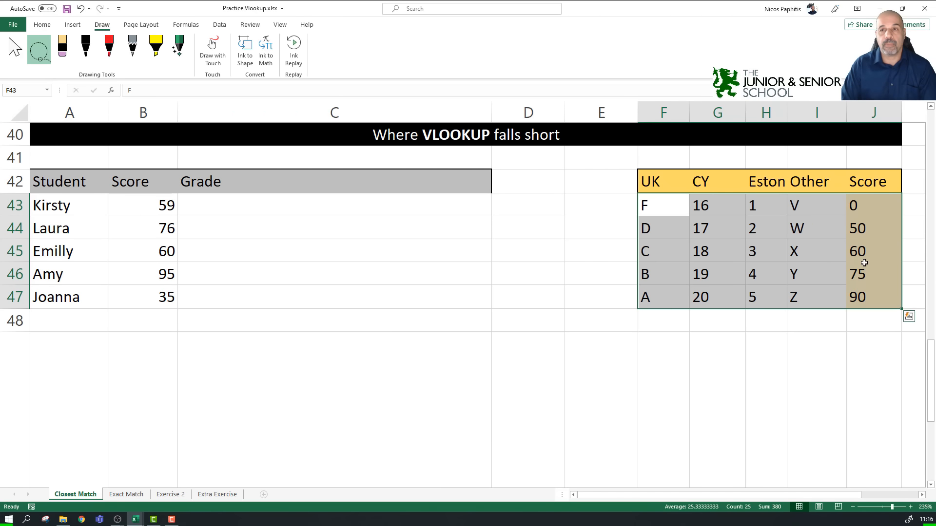
pyautogui.click(871, 205)
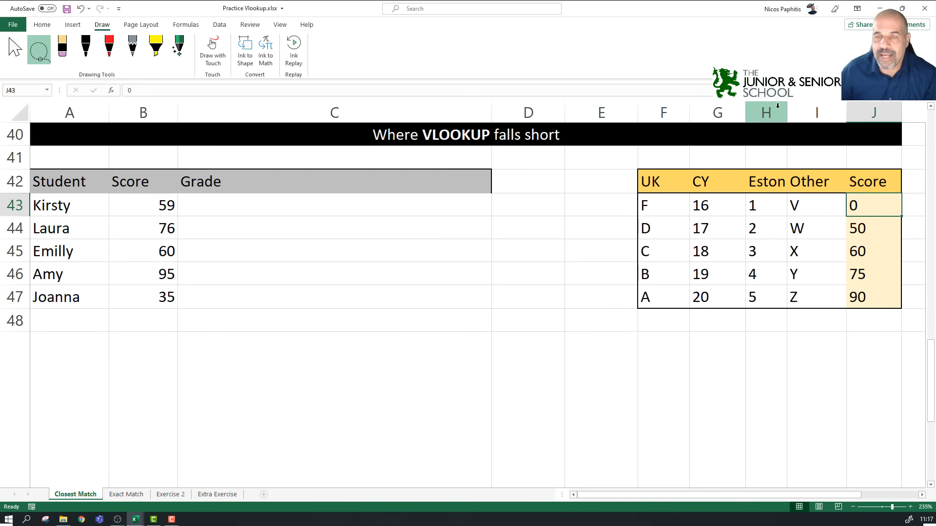
# Step: Insert a new column before the Estonia column H and move the Score column with its header into H42:H47
pyautogui.rightClick(763, 114)
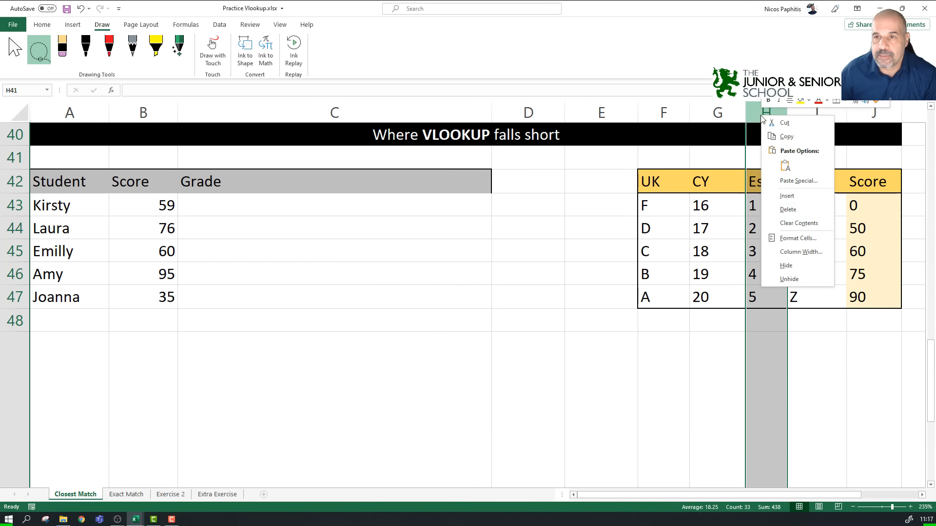
pyautogui.click(804, 197)
pyautogui.moveTo(912, 181); pyautogui.dragTo(912, 298)
pyautogui.moveTo(910, 215); pyautogui.dragTo(814, 248)
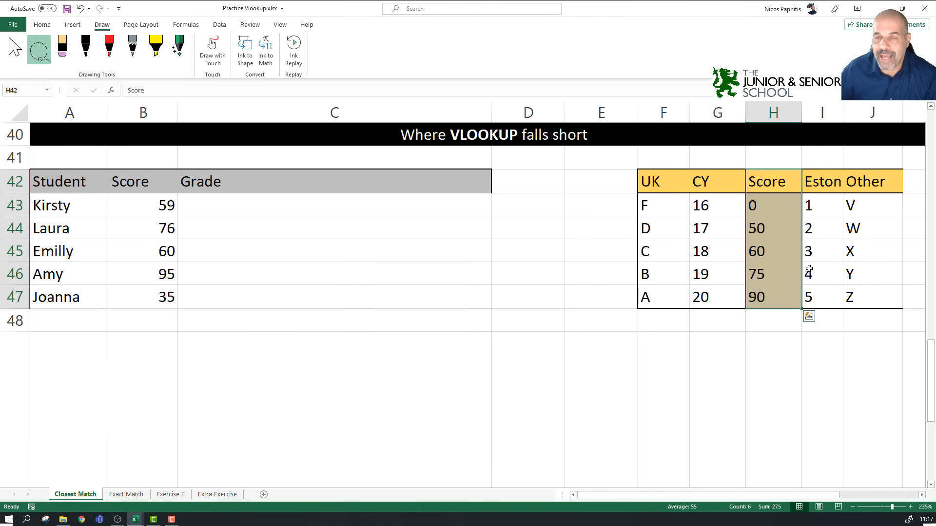
pyautogui.click(782, 357)
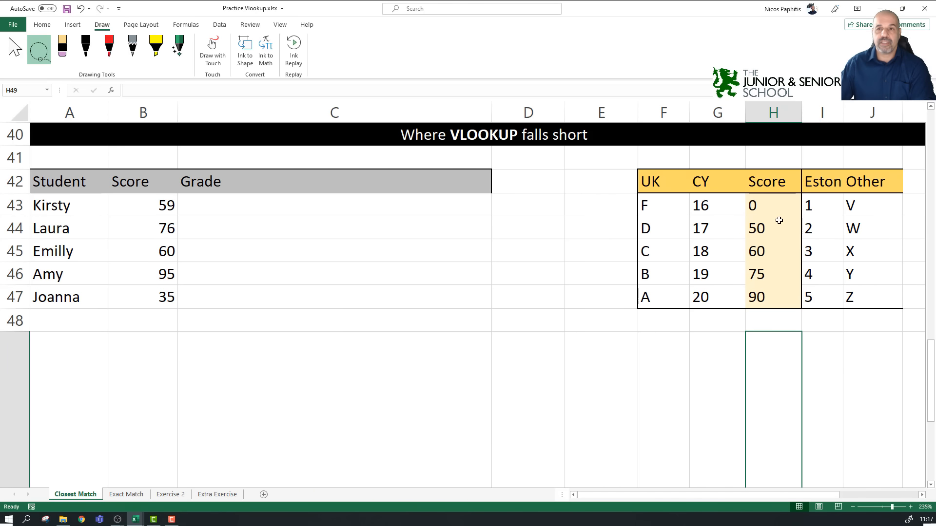
# Step: Move the Score column with its header from H42:H47 to E42:E47, directly before the UK column
pyautogui.click(135, 519)
pyautogui.click(173, 494)
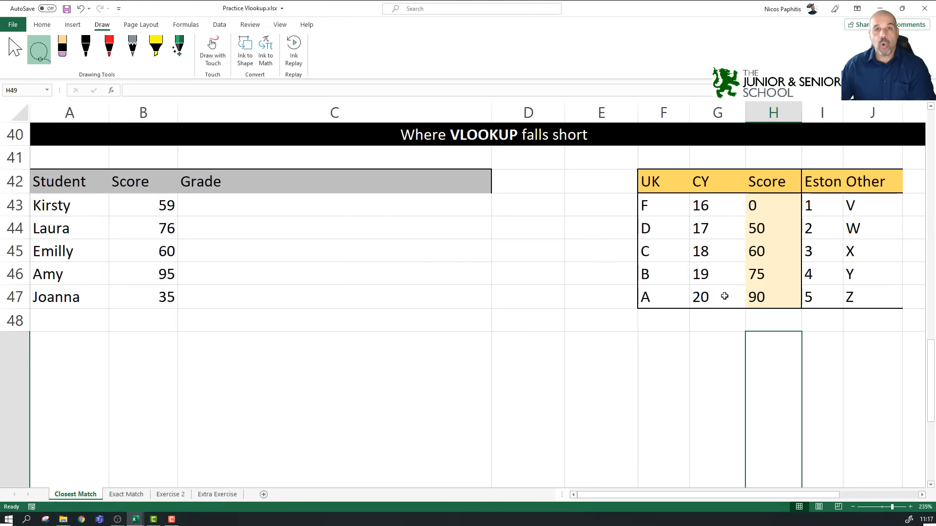
pyautogui.moveTo(770, 175); pyautogui.dragTo(619, 276)
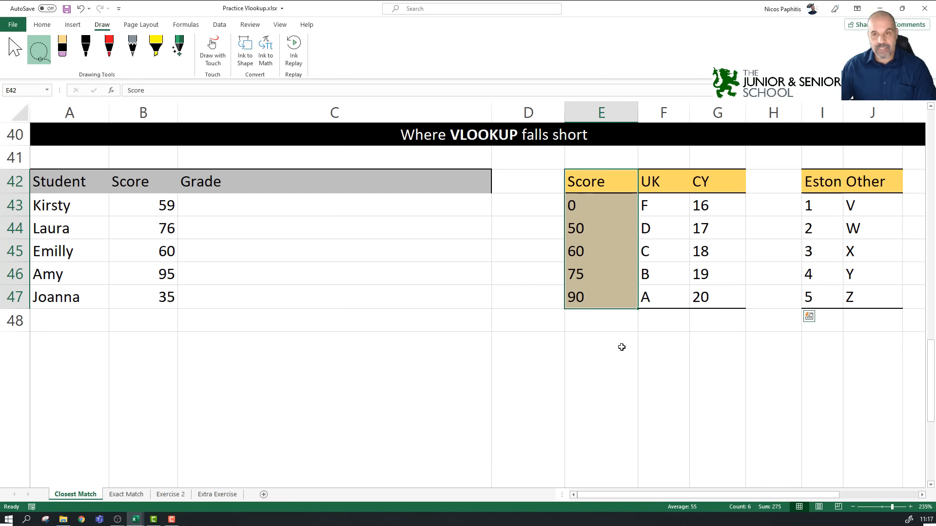
# Step: Undo the moves of the Score column and the insertion of column H in the grade table
pyautogui.hotkey('ctrl', 'z')
pyautogui.hotkey('ctrl', 'z')
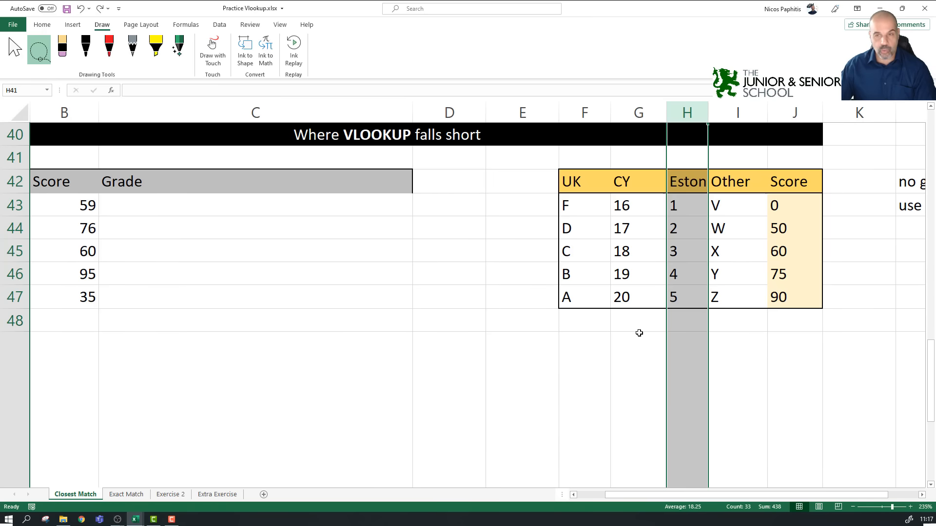
pyautogui.scroll(-4, 642, 330)
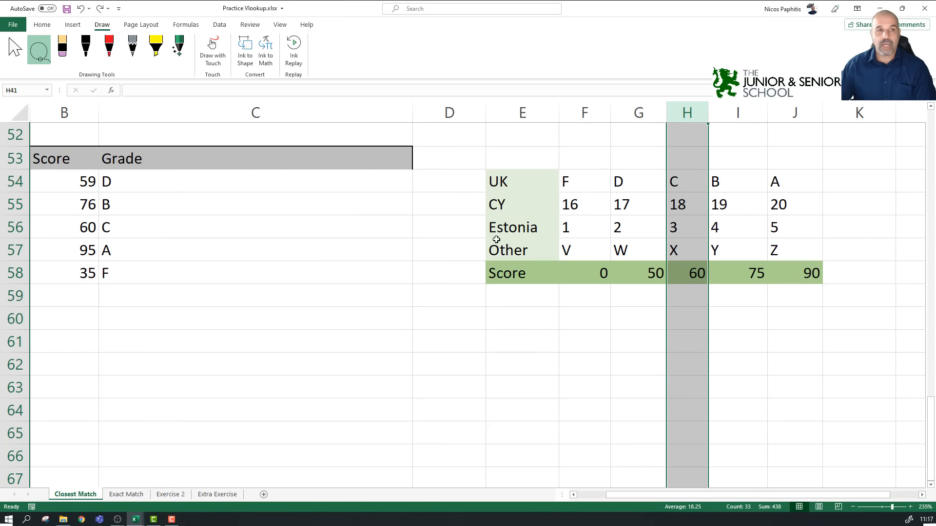
pyautogui.scroll(2, 595, 263)
pyautogui.scroll(-2, 608, 322)
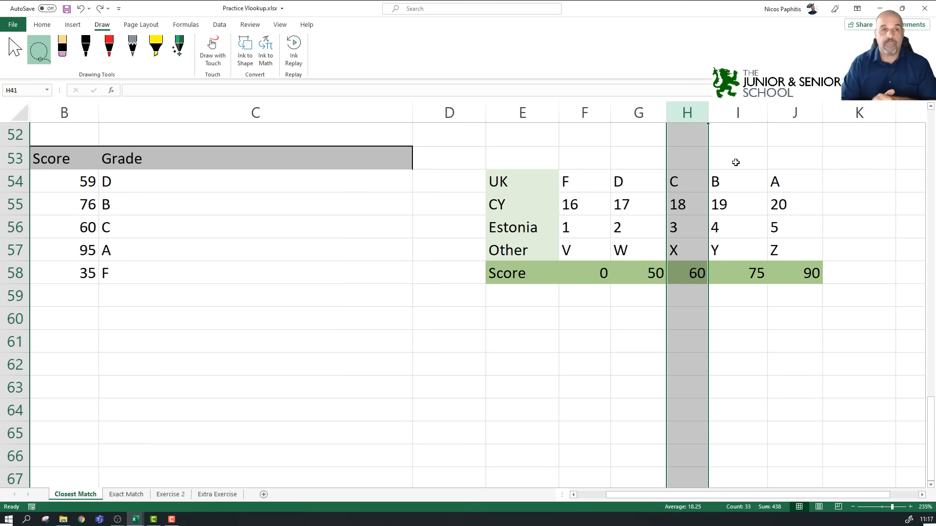
# Step: Start a VLOOKUP formula in C43 with B43 as lookup value and F43:J47 as table range
pyautogui.scroll(4, 341, 175)
pyautogui.click(195, 202)
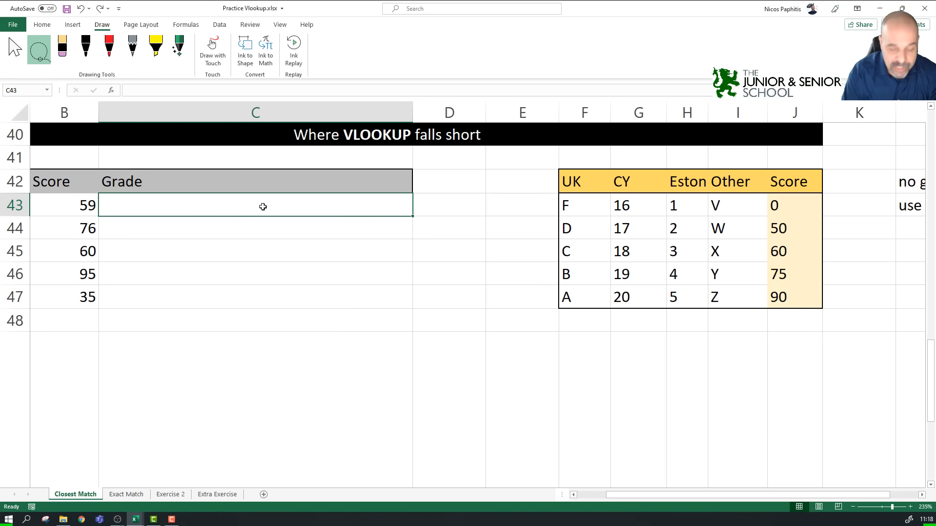
pyautogui.write('vl')
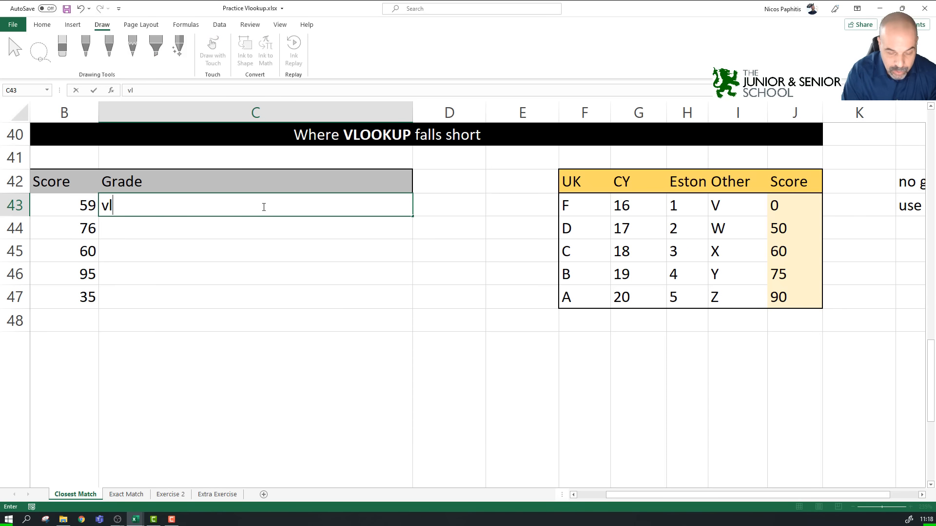
pyautogui.write('ookup(')
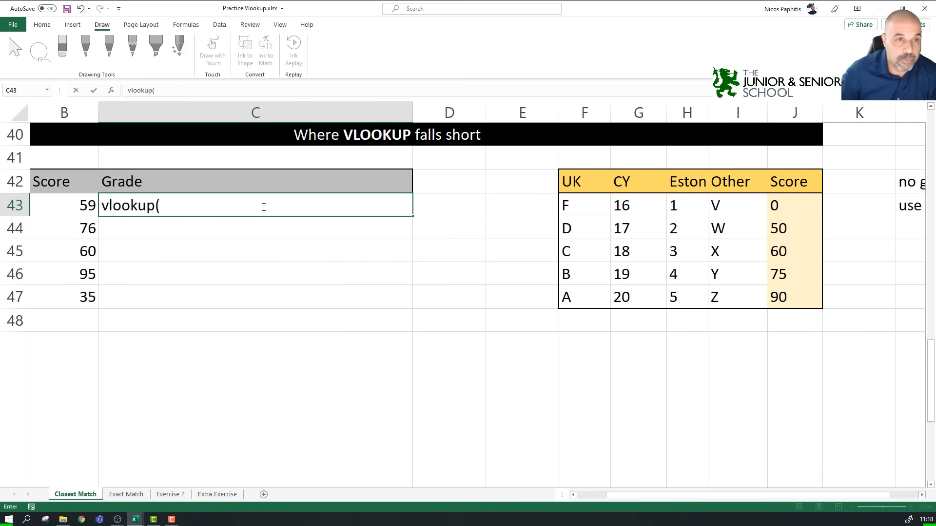
pyautogui.press('Left')
pyautogui.press('Left')
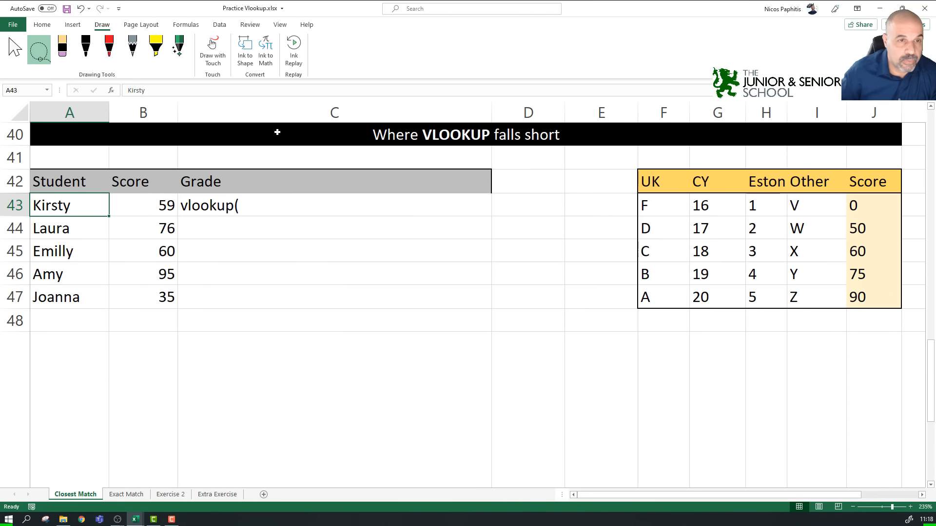
pyautogui.doubleClick(193, 214)
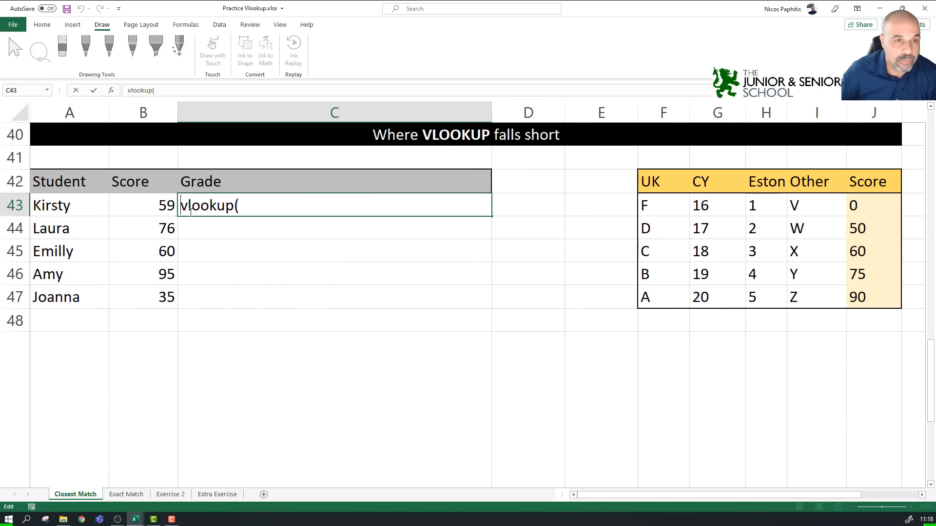
pyautogui.press('Home')
pyautogui.write('=')
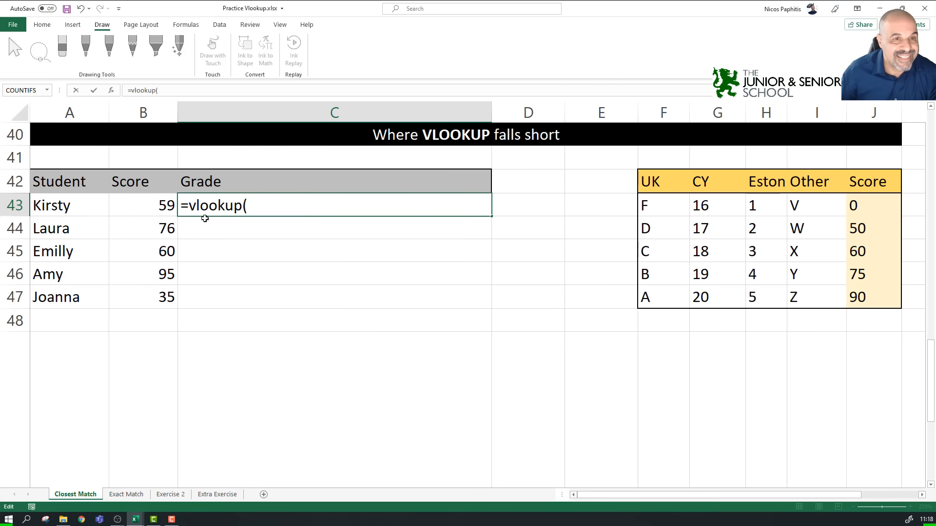
pyautogui.press('End')
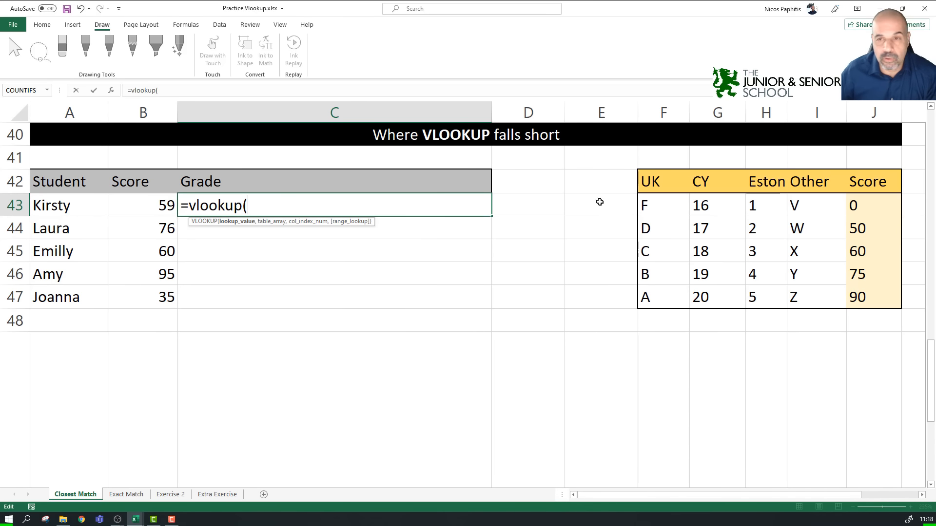
pyautogui.click(139, 207)
pyautogui.write(',')
pyautogui.moveTo(644, 207); pyautogui.dragTo(834, 312)
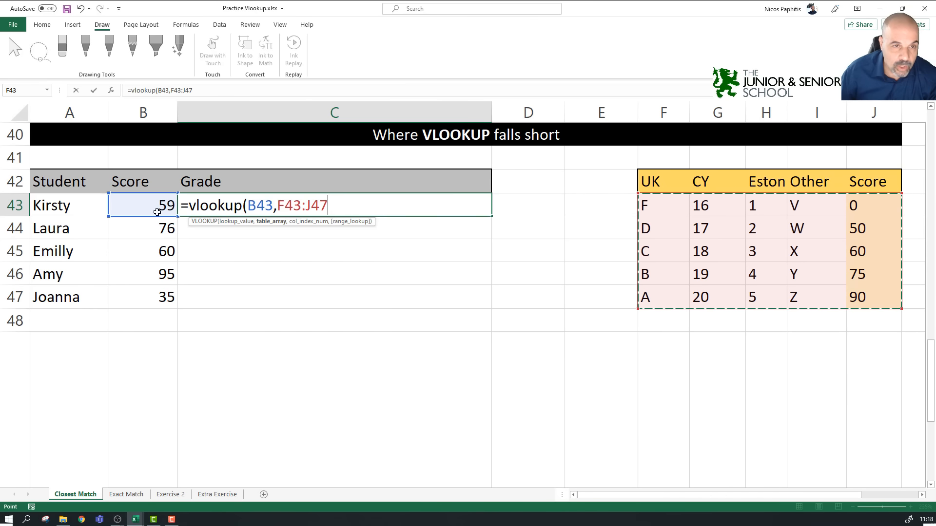
# Step: Replace the C43 formula with a LOOKUP of B43 in the scores J43:J47, returning UK grades from F43:F47
pyautogui.moveTo(329, 207); pyautogui.dragTo(187, 207)
pyautogui.write('lookup')
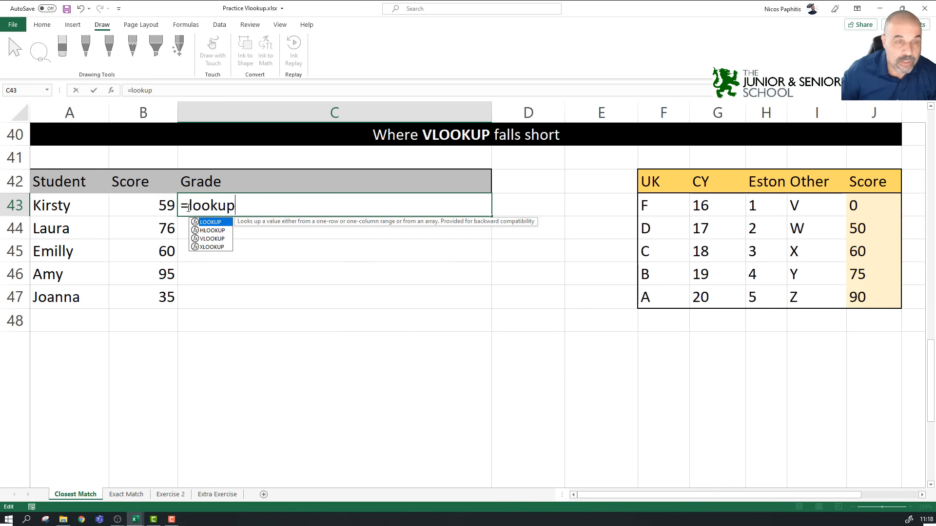
pyautogui.write('(')
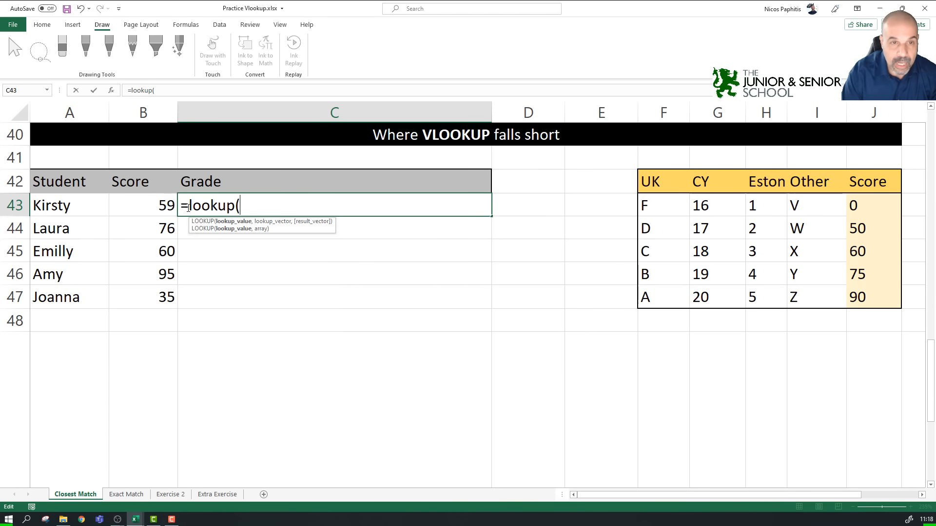
pyautogui.click(133, 213)
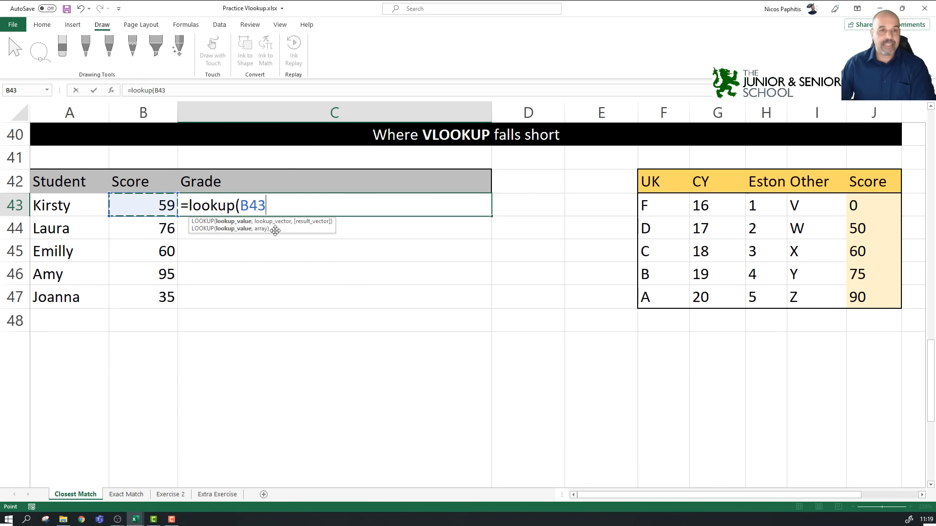
pyautogui.write(',')
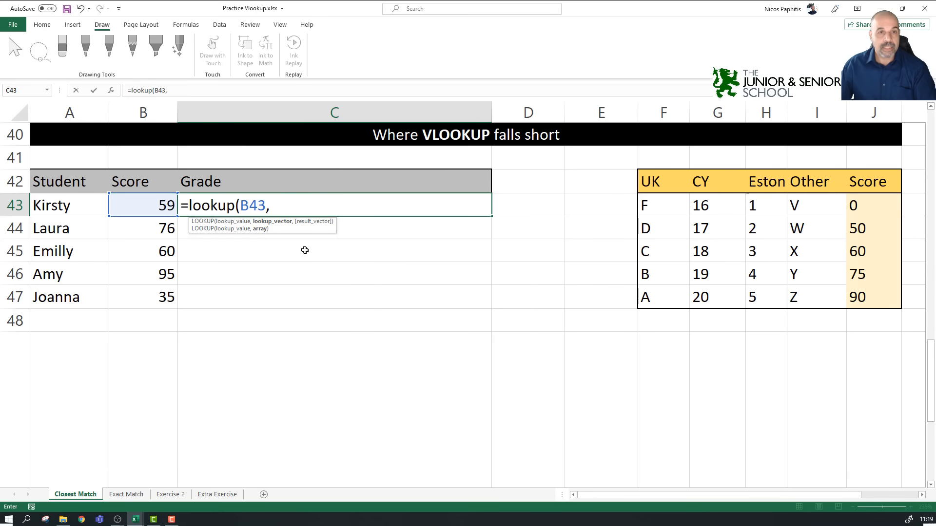
pyautogui.moveTo(872, 205); pyautogui.dragTo(867, 296)
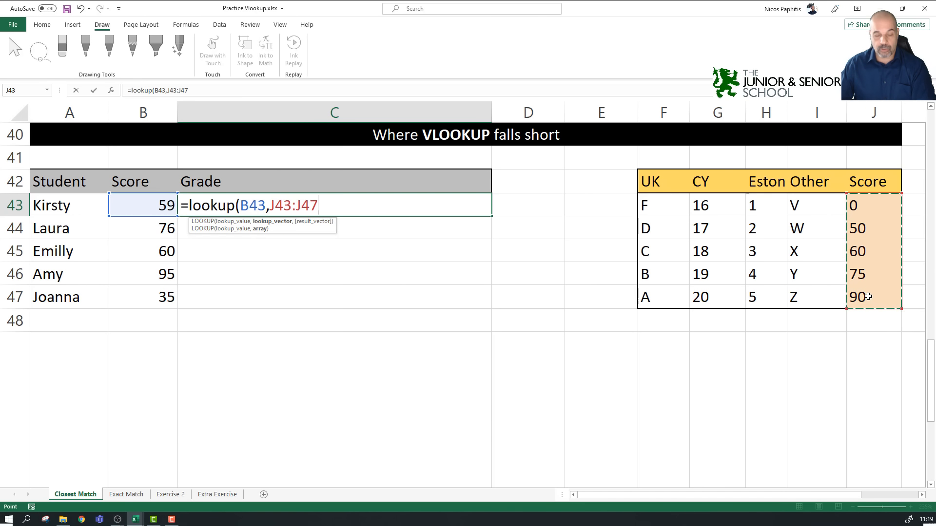
pyautogui.write(',')
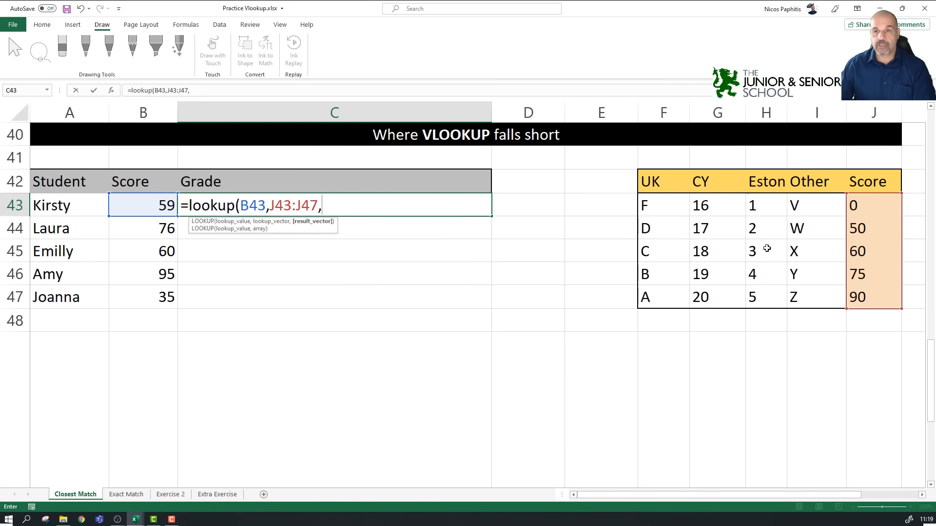
pyautogui.click(665, 208)
pyautogui.moveTo(665, 209); pyautogui.dragTo(660, 299)
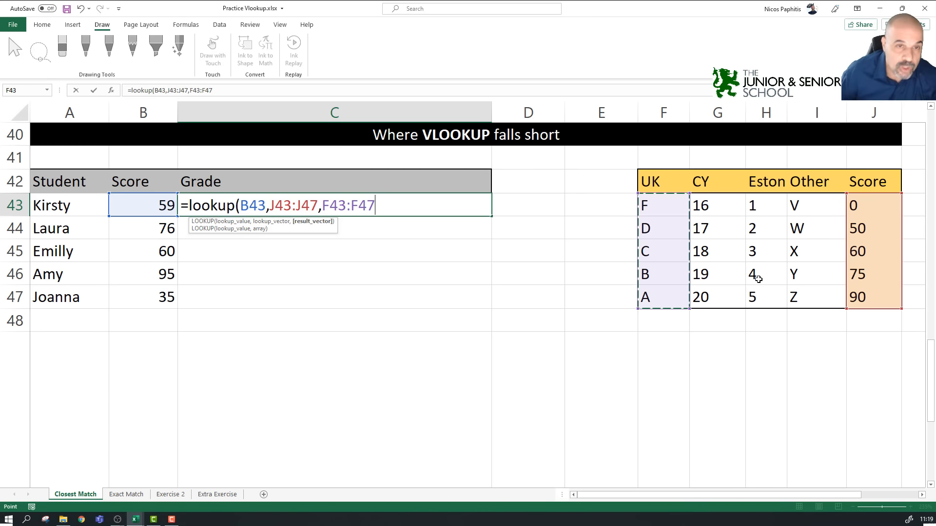
# Step: Make the C43 ranges absolute as $J$43:$J$47 and $F$43:$F$47, complete the formula and copy it down to C47
pyautogui.moveTo(269, 205); pyautogui.dragTo(408, 205)
pyautogui.press('F4')
pyautogui.press('F4')
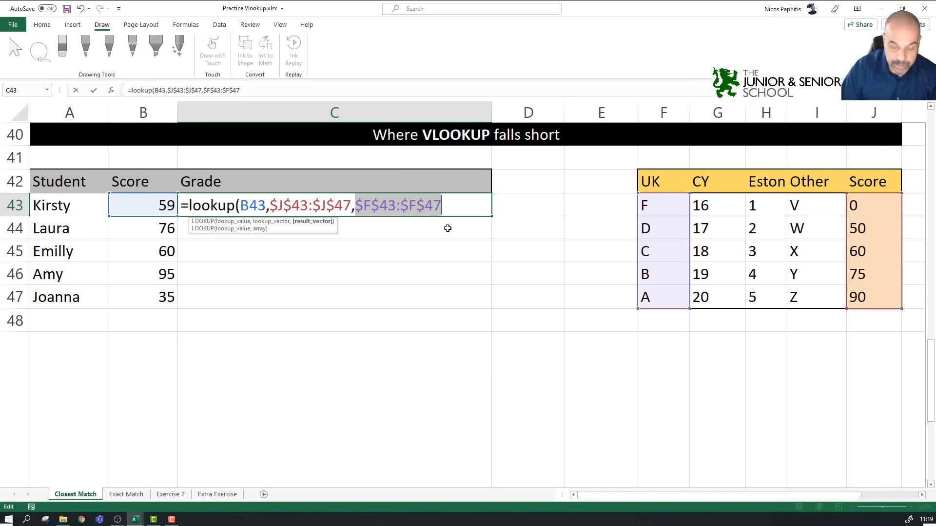
pyautogui.press('Right')
pyautogui.write(')')
pyautogui.press('Return')
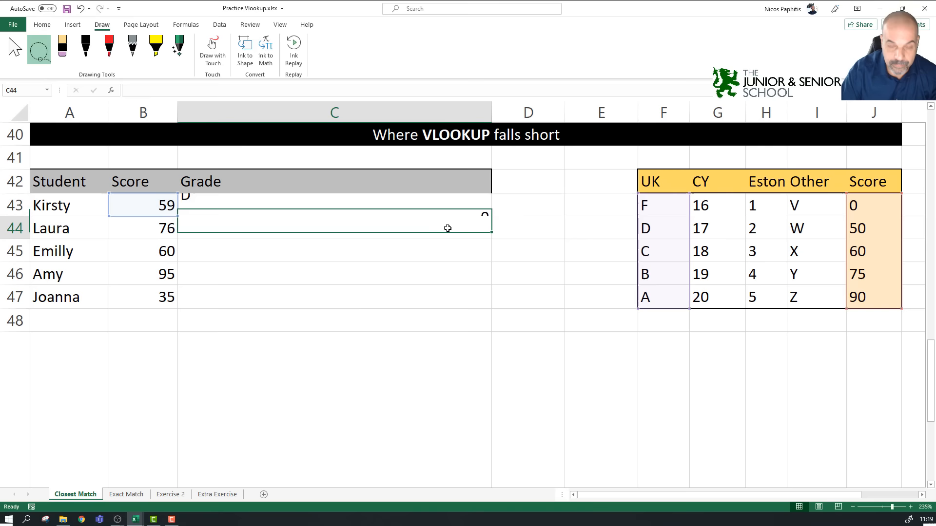
pyautogui.click(436, 202)
pyautogui.moveTo(492, 218); pyautogui.dragTo(483, 311)
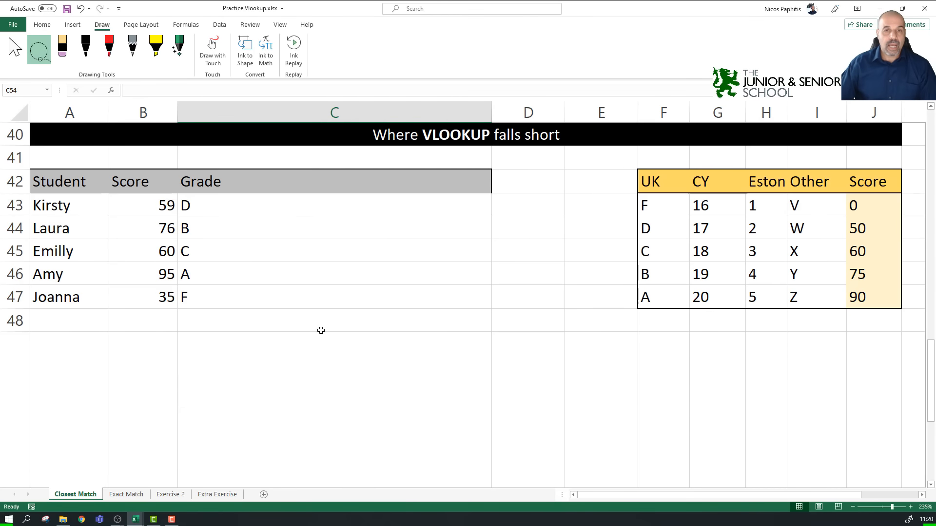
# Step: Switch to the Exact Match sheet and enlarge the view of the Dcode and Destination code tables
pyautogui.scroll(-1, 319, 299)
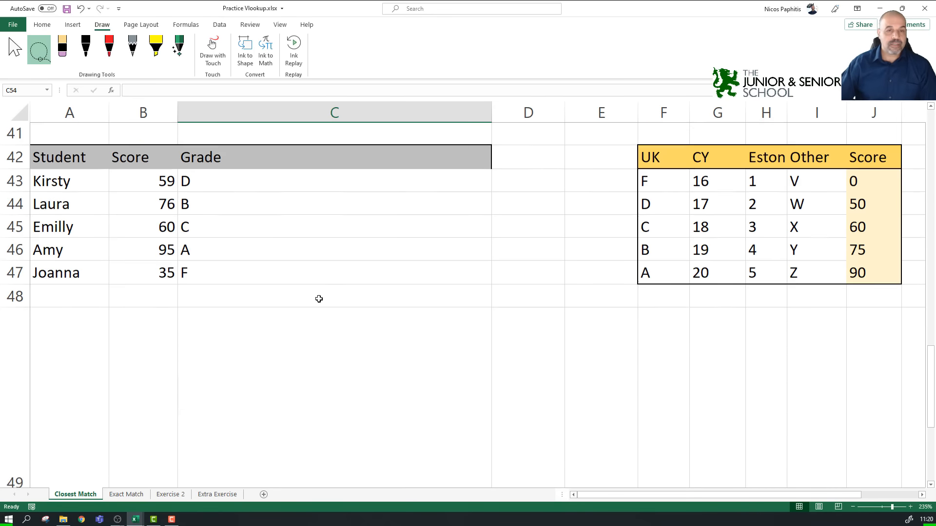
pyautogui.scroll(-5, 318, 299)
pyautogui.scroll(2, 319, 302)
pyautogui.scroll(-2, 317, 301)
pyautogui.scroll(1, 317, 300)
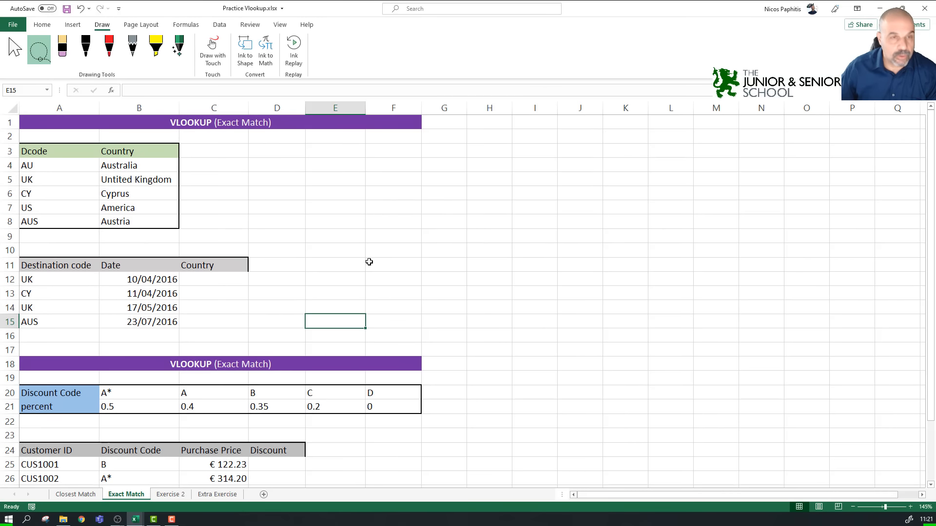
pyautogui.scroll(3, 372, 260)
pyautogui.scroll(2, 369, 263)
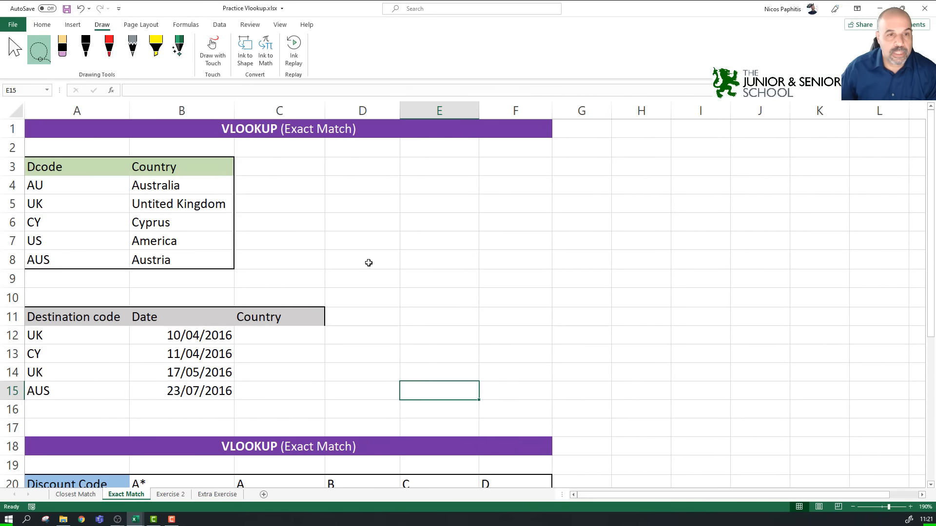
pyautogui.scroll(2, 367, 264)
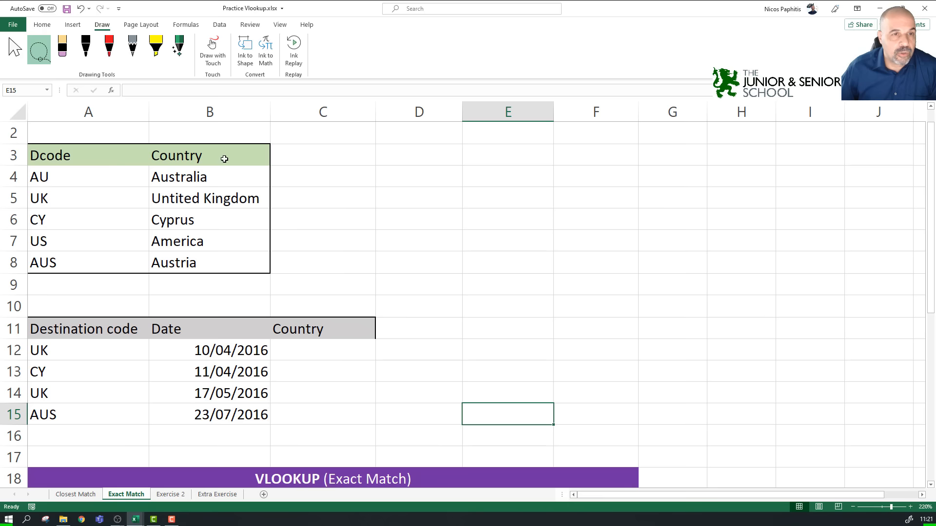
# Step: Examine the Dcode and Country columns in A4:B8 against the destination code in A12 and the Country column in C12:C15
pyautogui.moveTo(78, 172); pyautogui.dragTo(67, 260)
pyautogui.moveTo(255, 175); pyautogui.dragTo(235, 251)
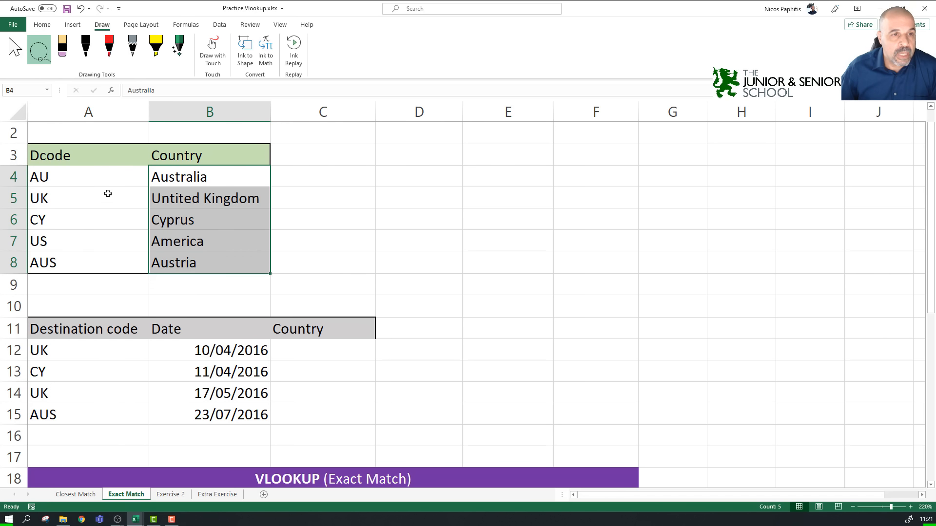
pyautogui.click(346, 352)
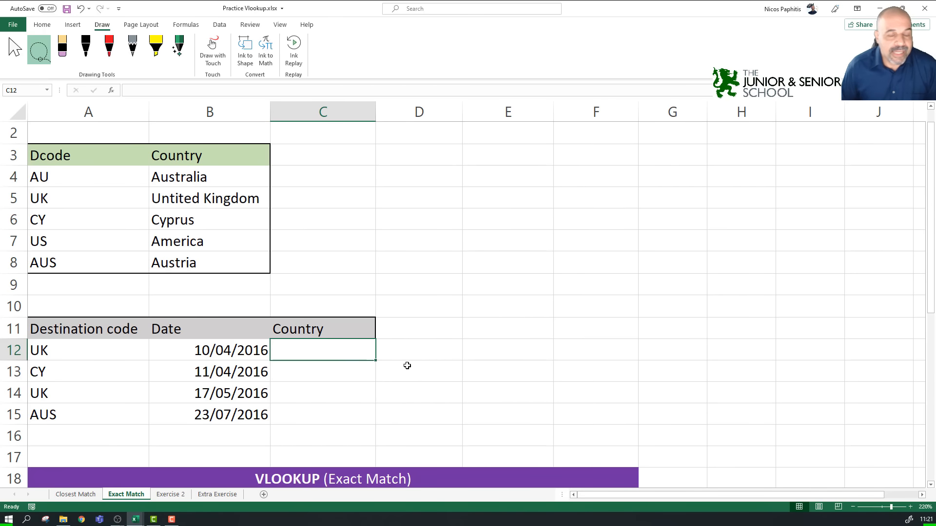
pyautogui.click(178, 179)
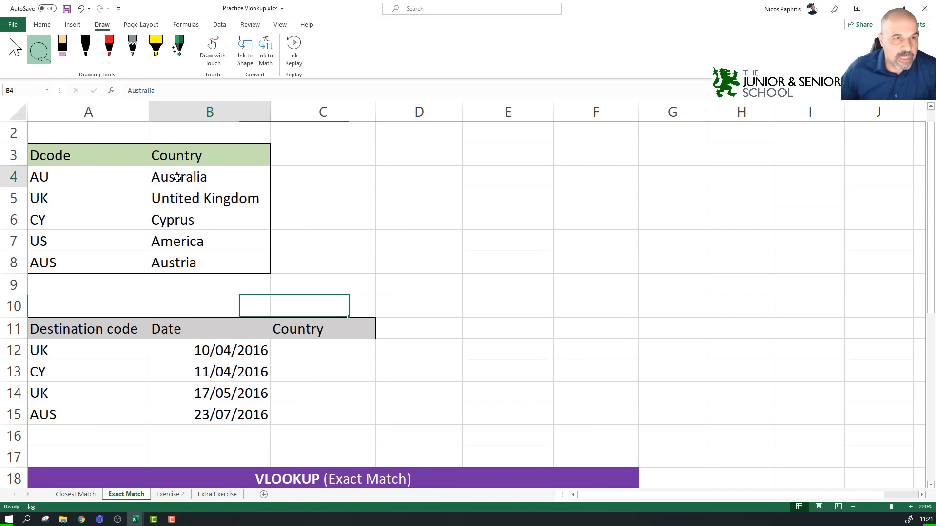
pyautogui.click(311, 363)
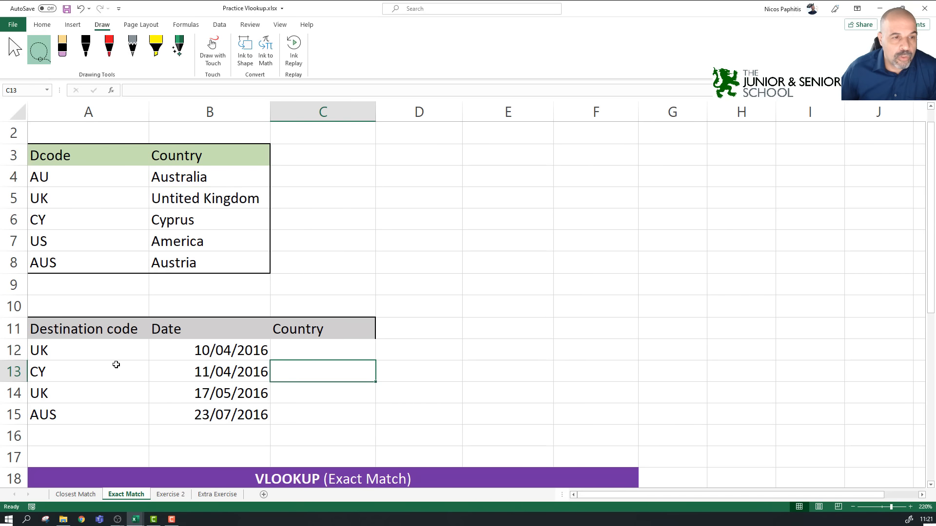
pyautogui.click(54, 348)
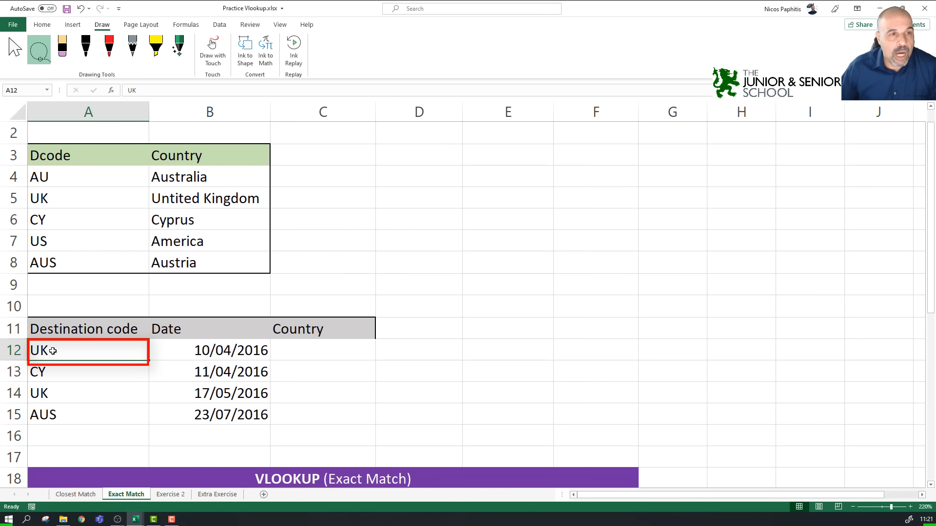
pyautogui.moveTo(73, 179)
pyautogui.mouseDown()
pyautogui.moveTo(183, 248)
pyautogui.moveTo(177, 264)
pyautogui.mouseUp()
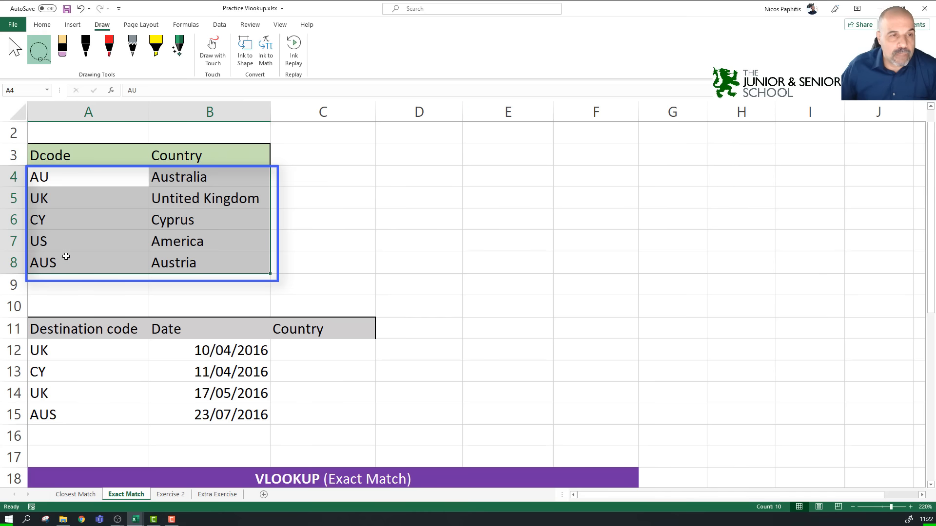
pyautogui.moveTo(51, 176); pyautogui.dragTo(42, 261)
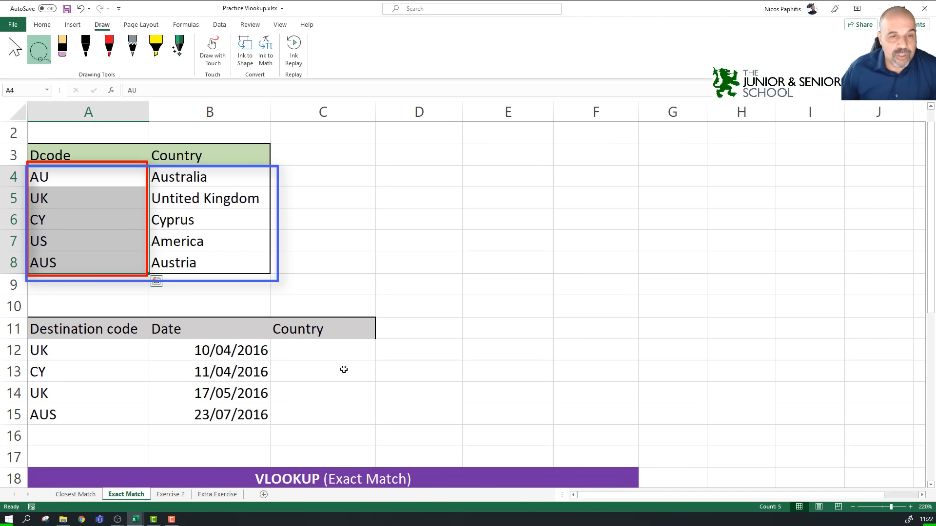
pyautogui.moveTo(178, 176); pyautogui.dragTo(178, 263)
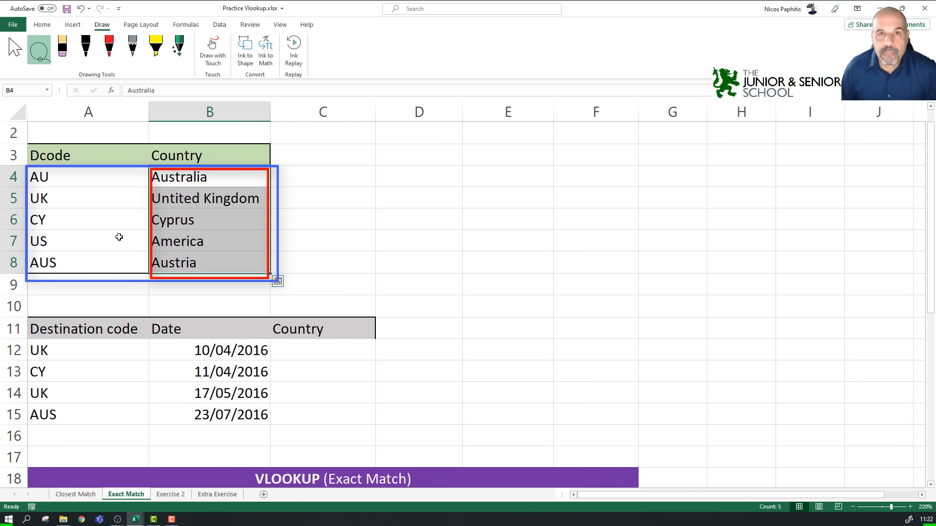
# Step: Try a LOOKUP in C12 of the destination code A12 in A4:A8, returning countries from B4:B8
pyautogui.click(322, 350)
pyautogui.write('=l')
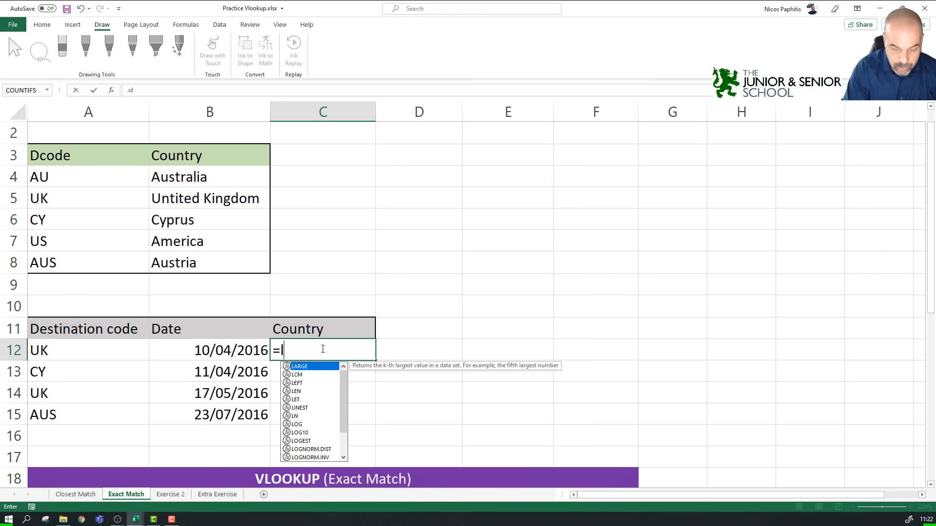
pyautogui.write('ookup(')
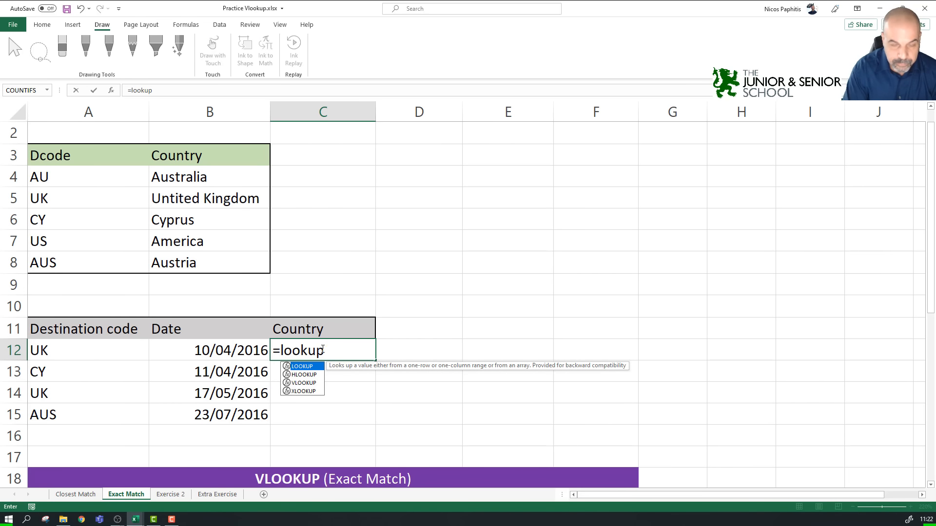
pyautogui.click(90, 351)
pyautogui.write(',')
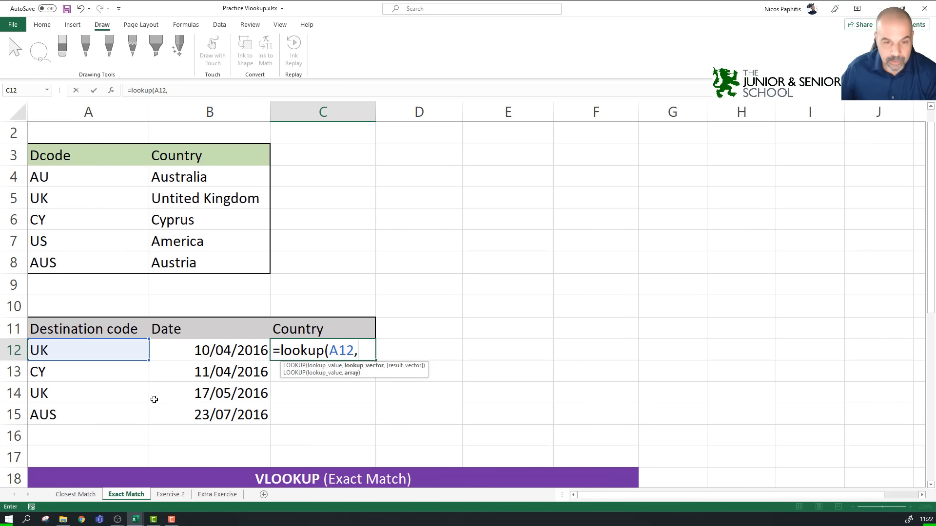
pyautogui.click(89, 177)
pyautogui.moveTo(89, 177); pyautogui.dragTo(80, 262)
pyautogui.write(',')
pyautogui.moveTo(190, 181); pyautogui.dragTo(175, 264)
pyautogui.write(')')
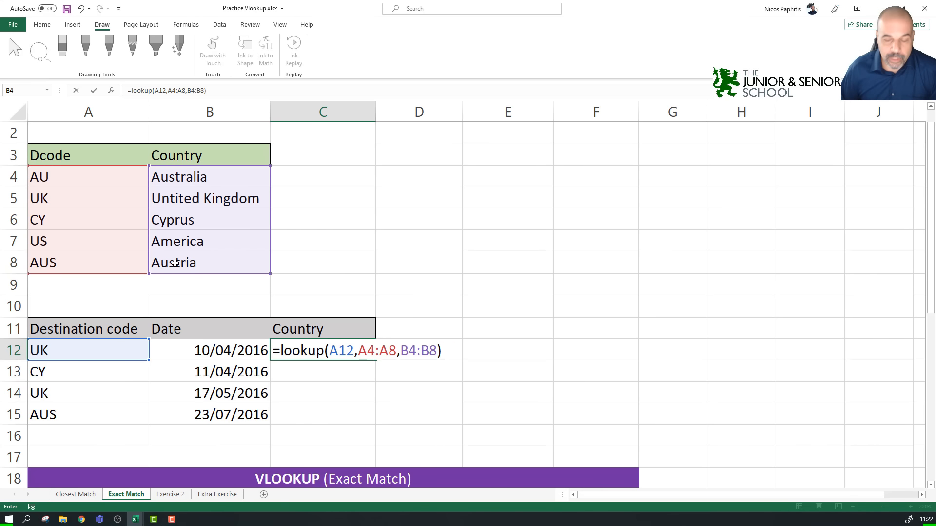
pyautogui.press('Return')
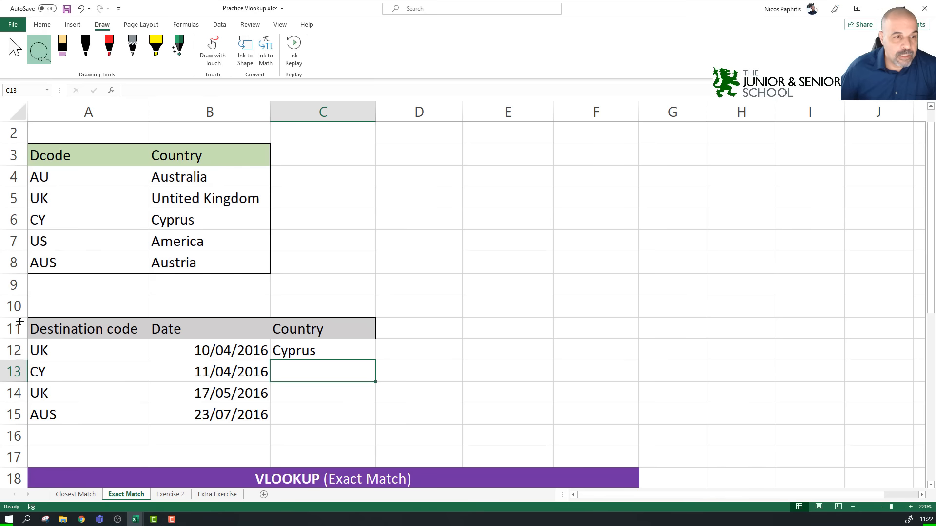
# Step: Compare the C12 result with the UK row in A5:B5 and clear the formula from C12
pyautogui.click(72, 352)
pyautogui.click(318, 355)
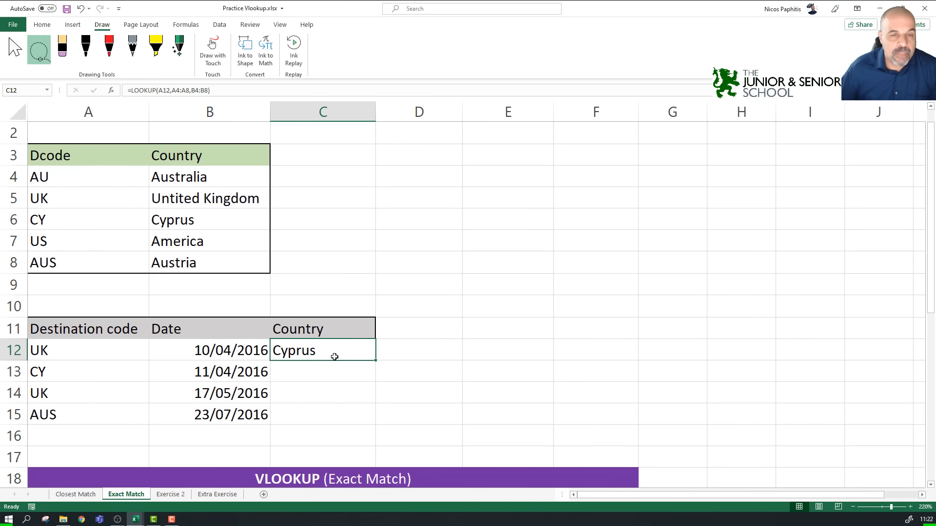
pyautogui.click(189, 202)
pyautogui.moveTo(73, 198); pyautogui.dragTo(201, 203)
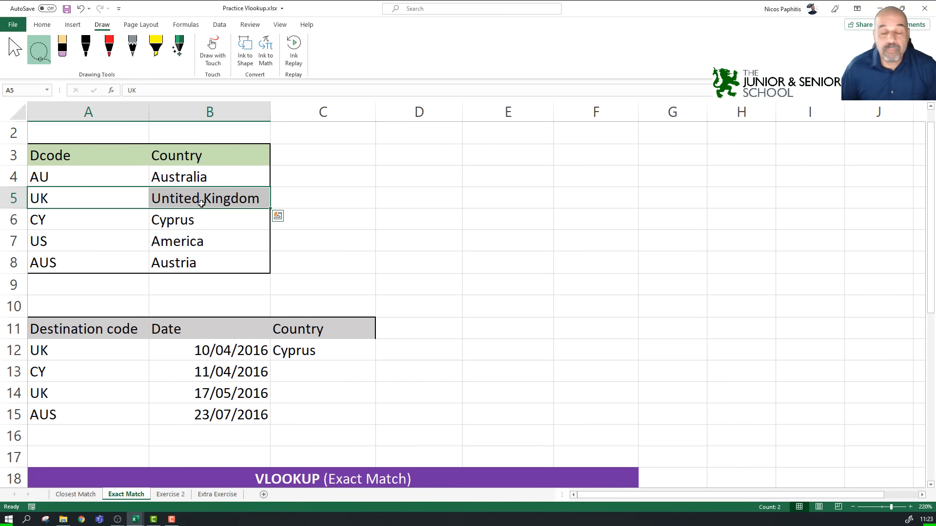
pyautogui.click(320, 353)
pyautogui.press('Delete')
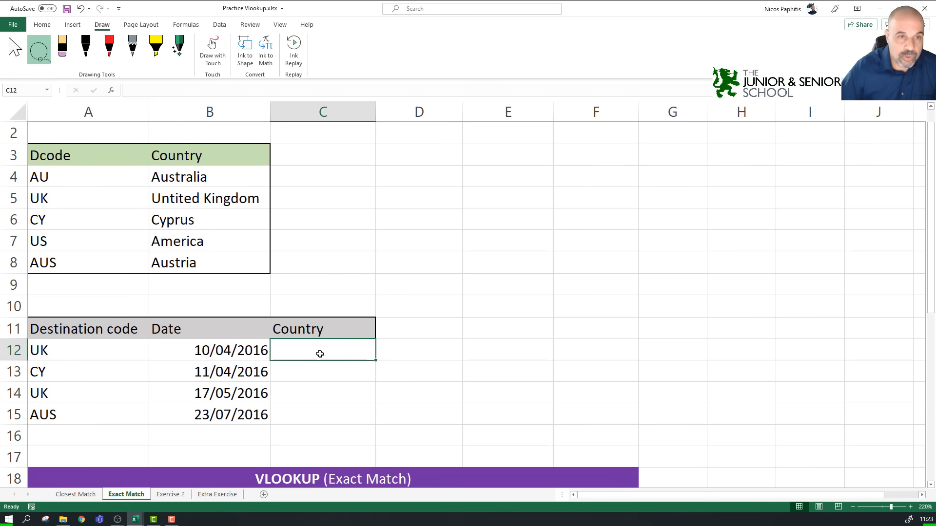
# Step: Begin a VLOOKUP in C12 with A12 as the lookup value and A4:B8 as the table array
pyautogui.write('=vlookup')
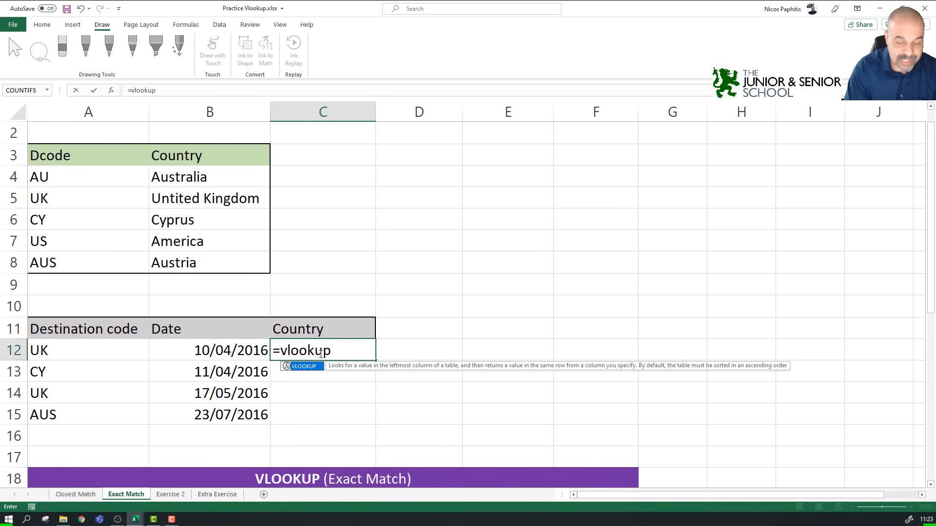
pyautogui.write('(')
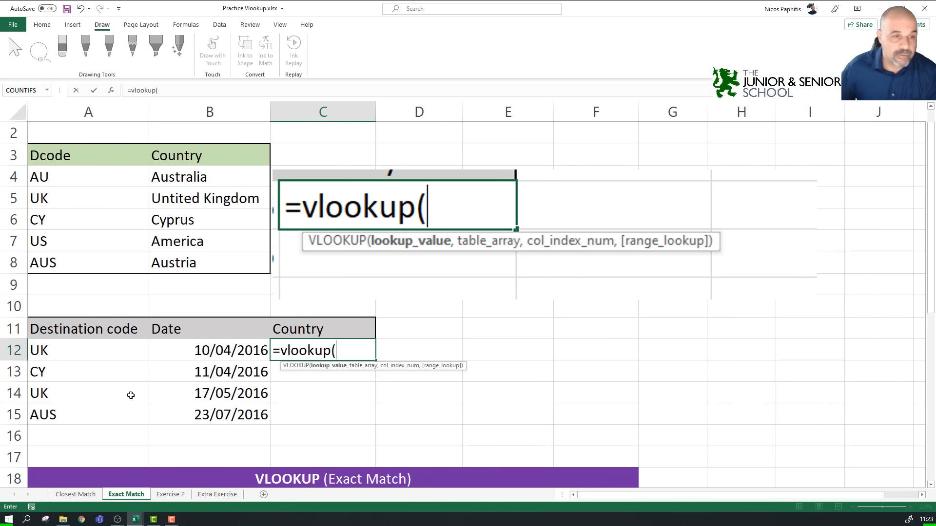
pyautogui.click(127, 365)
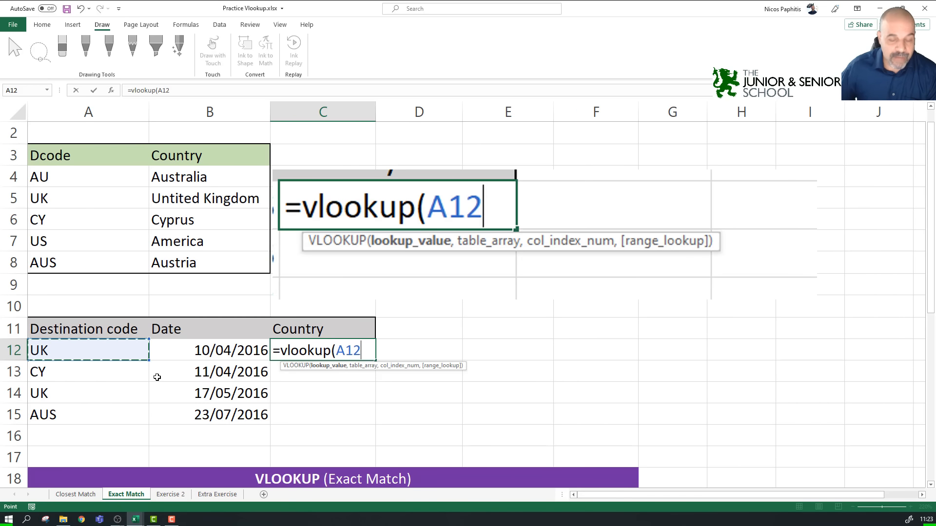
pyautogui.write(',')
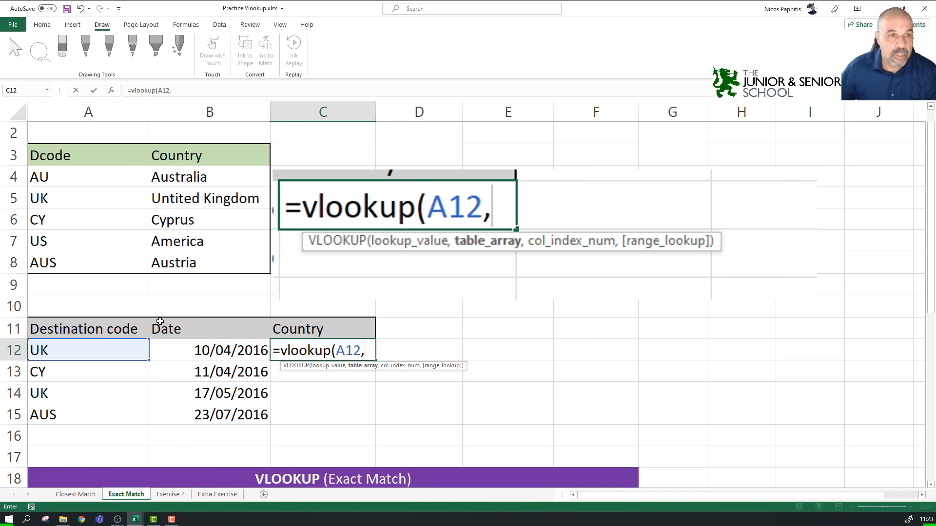
pyautogui.moveTo(97, 174)
pyautogui.mouseDown()
pyautogui.moveTo(171, 200)
pyautogui.moveTo(176, 263)
pyautogui.mouseUp()
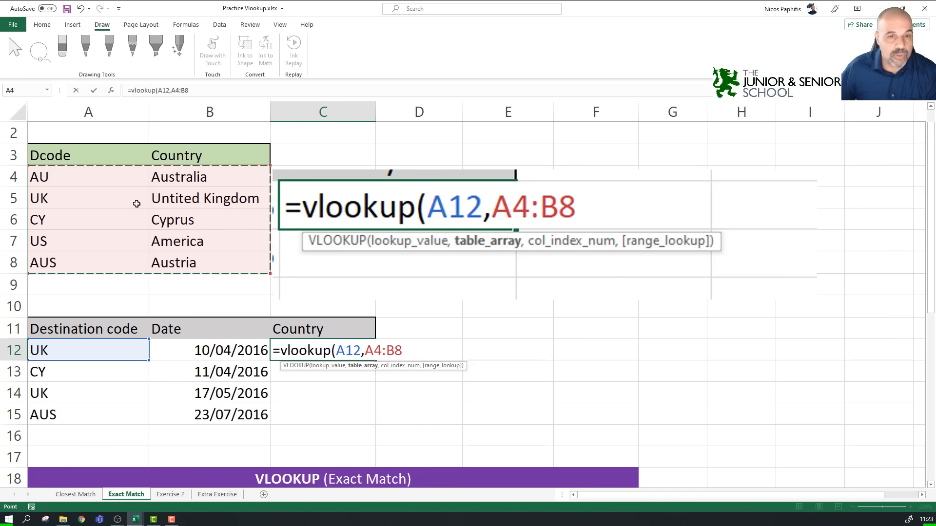
pyautogui.write(',')
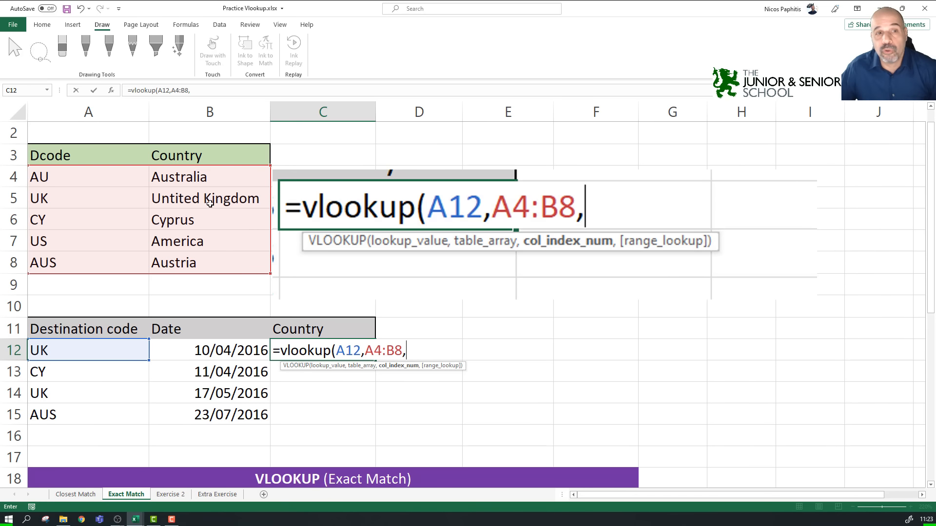
# Step: Complete the C12 VLOOKUP with column index 2 and FALSE for an exact match
pyautogui.write('2')
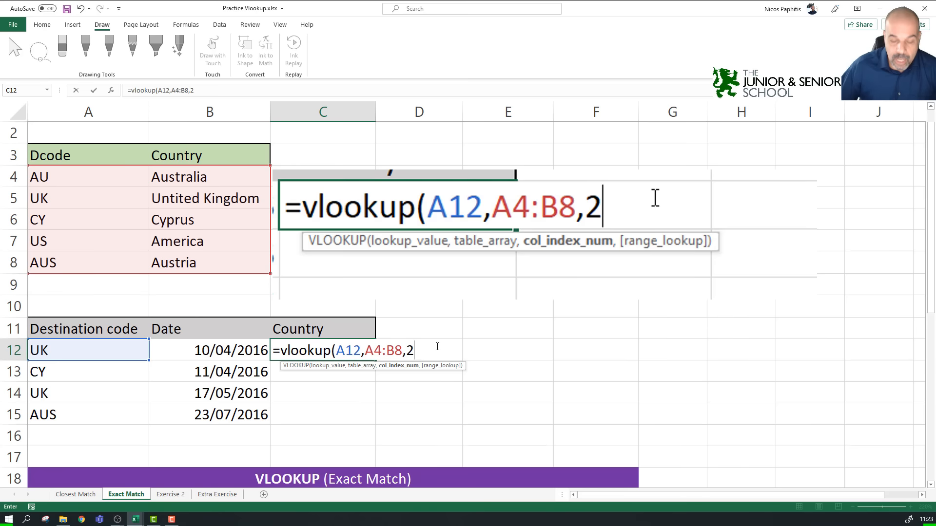
pyautogui.write(',')
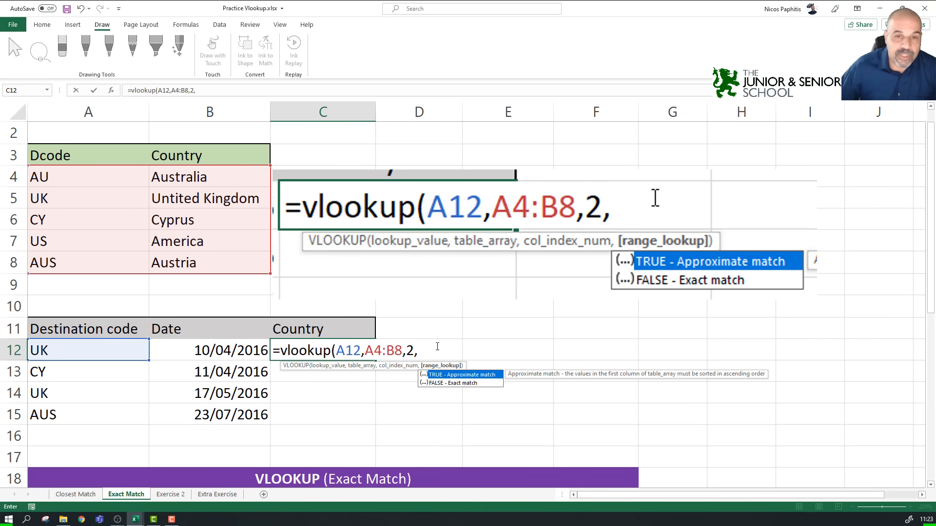
pyautogui.click(485, 384)
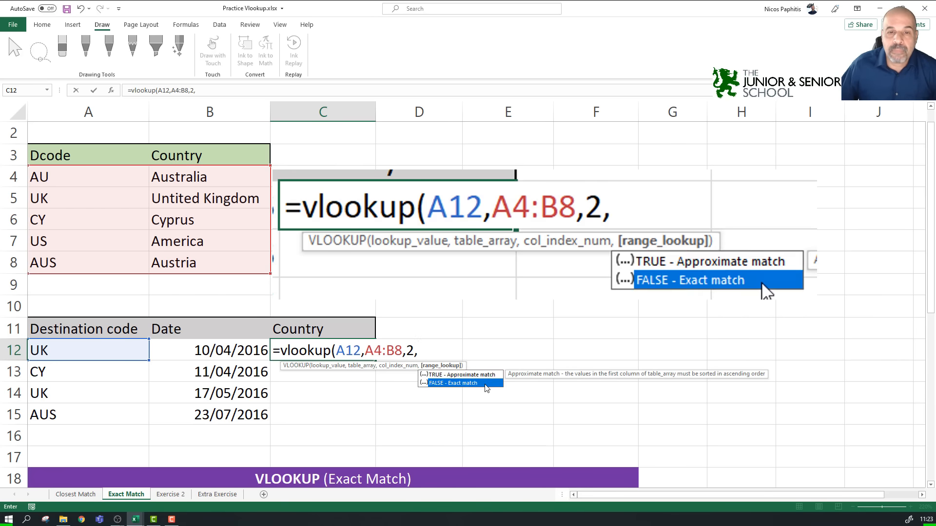
pyautogui.doubleClick(486, 384)
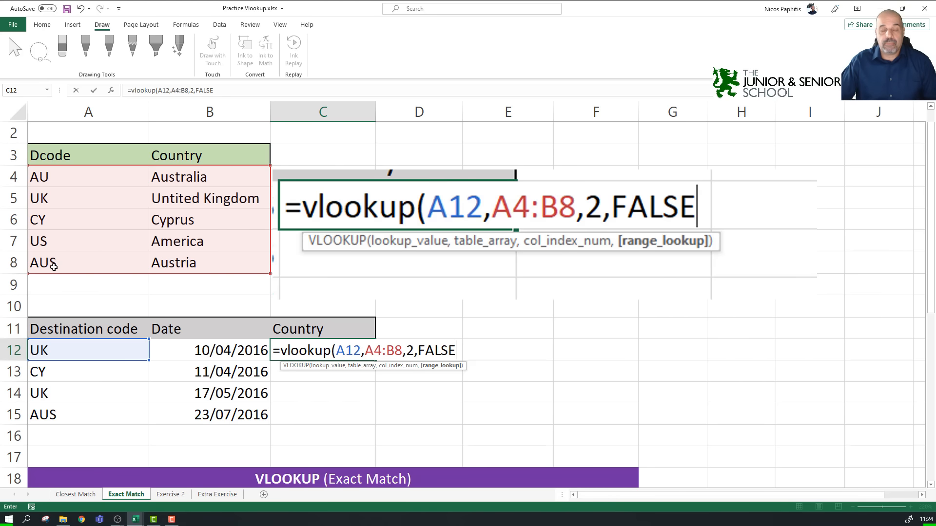
pyautogui.write(')')
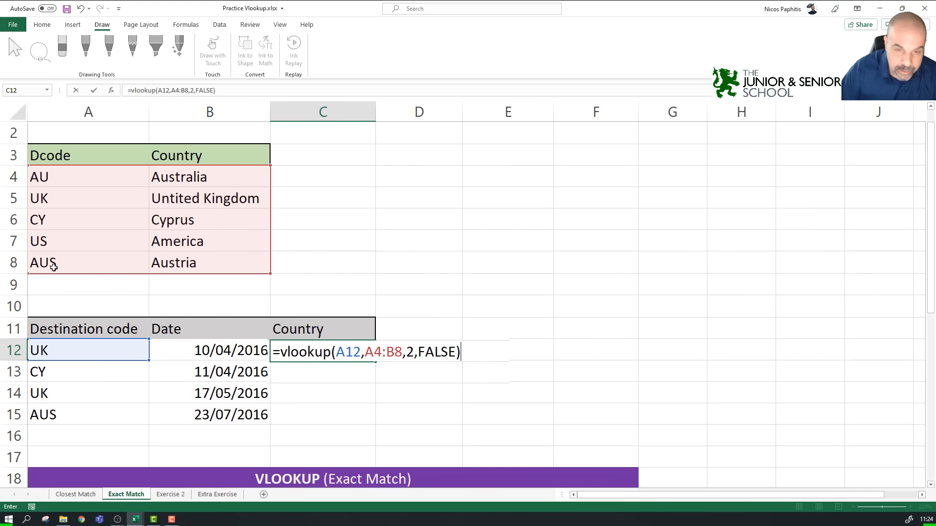
pyautogui.press('Return')
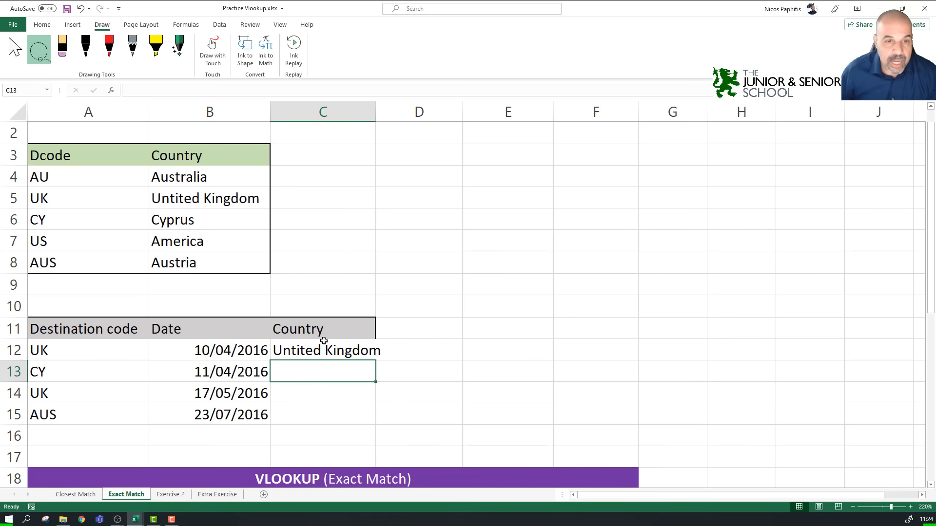
# Step: Widen column C to fit the full country name in C12
pyautogui.click(335, 352)
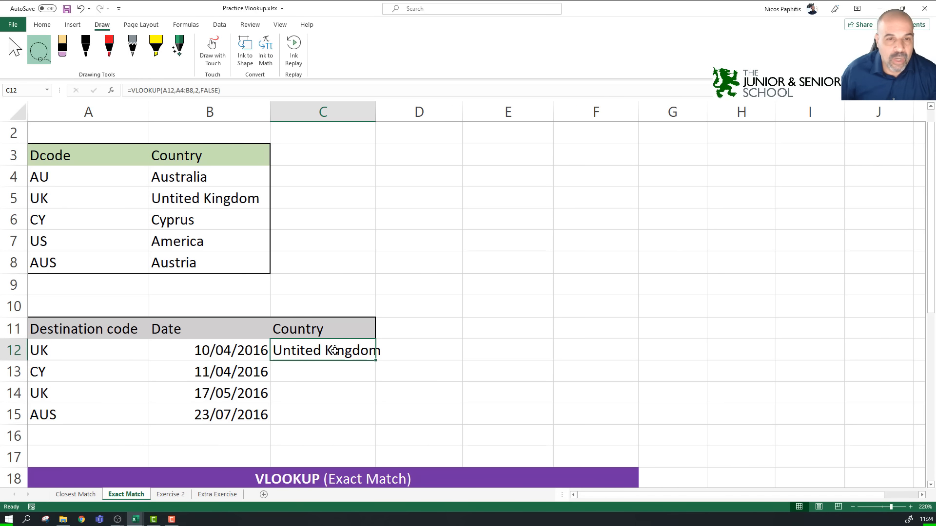
pyautogui.click(221, 90)
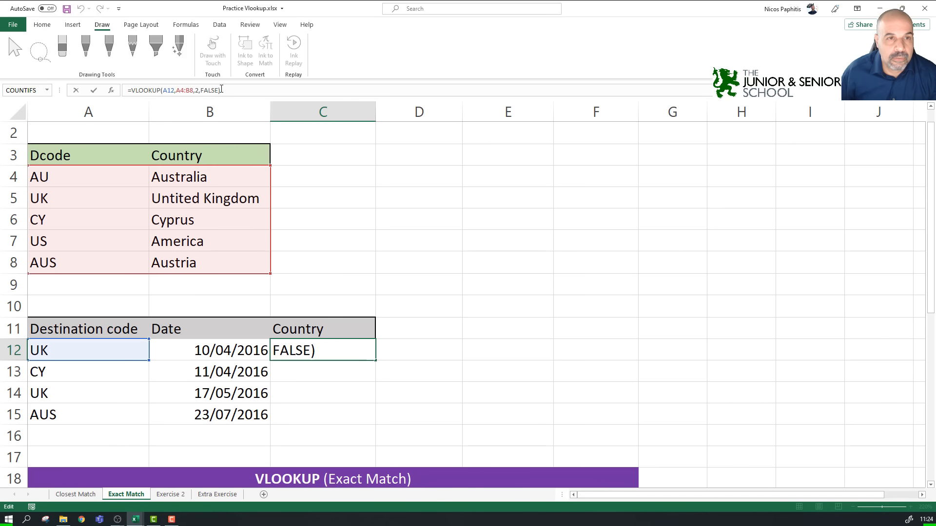
pyautogui.press('Escape')
pyautogui.moveTo(376, 113); pyautogui.dragTo(531, 122)
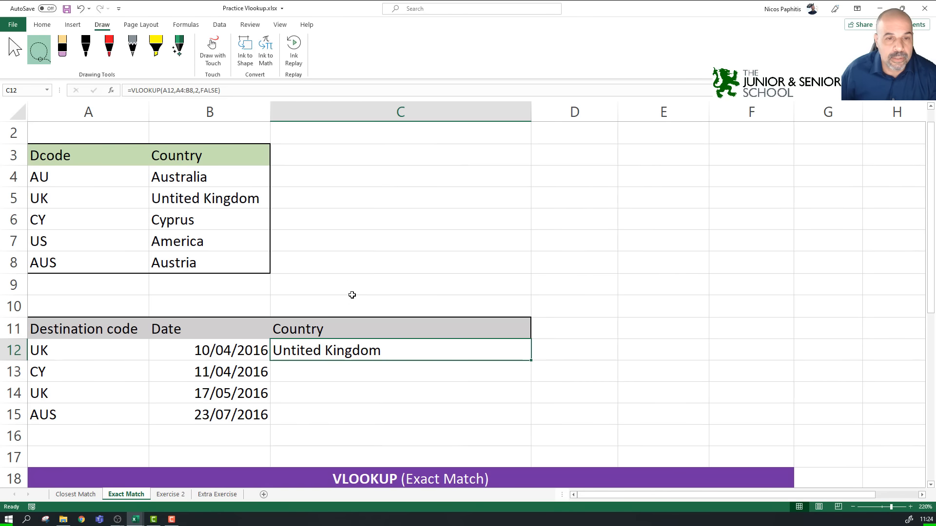
# Step: Make the table range in the C12 formula absolute as $A$4:$B$8 and copy the formula down to C15
pyautogui.click(215, 90)
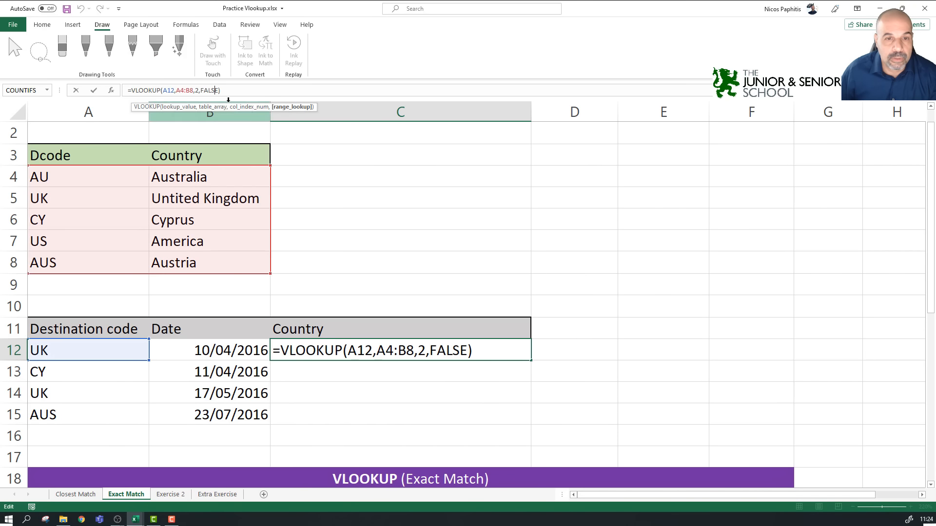
pyautogui.click(377, 351)
pyautogui.moveTo(376, 350); pyautogui.dragTo(414, 351)
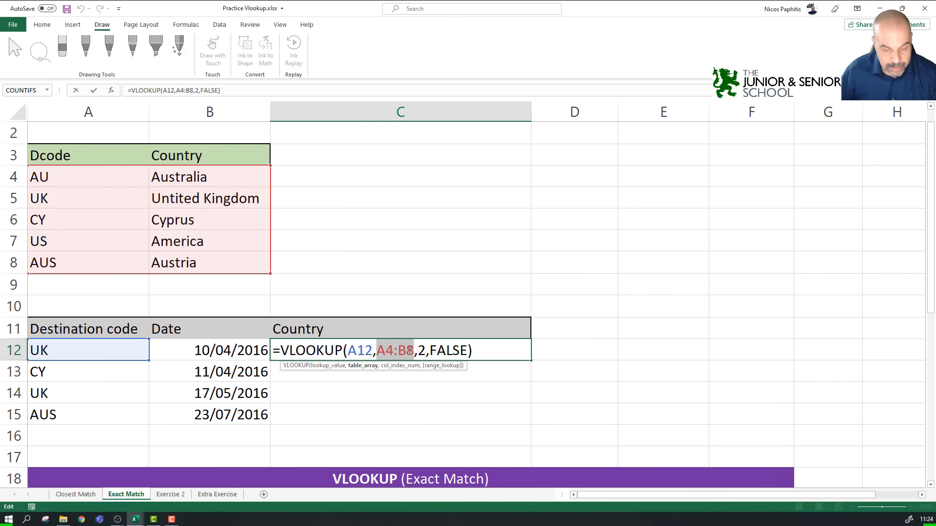
pyautogui.press('F4')
pyautogui.press('Return')
pyautogui.click(408, 350)
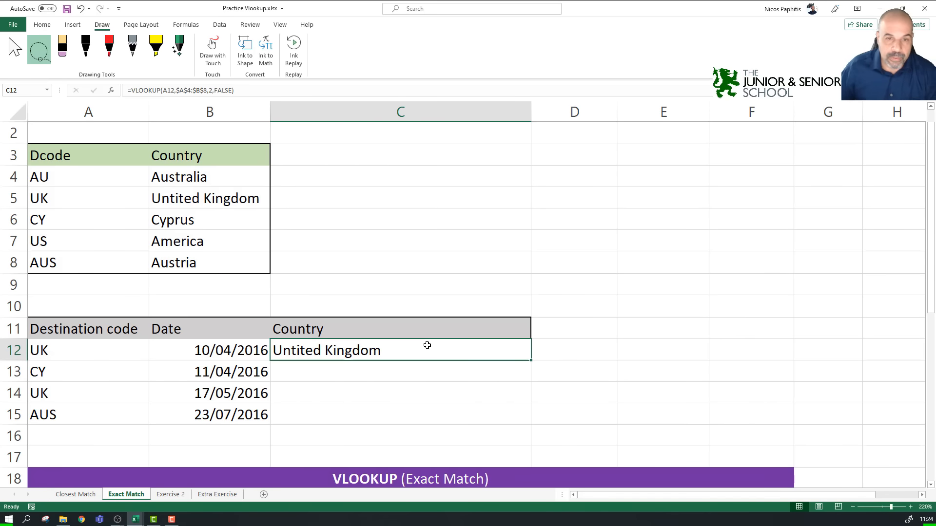
pyautogui.moveTo(531, 363); pyautogui.dragTo(516, 423)
# Step: Replace the destination code in A13 with zz
pyautogui.click(35, 363)
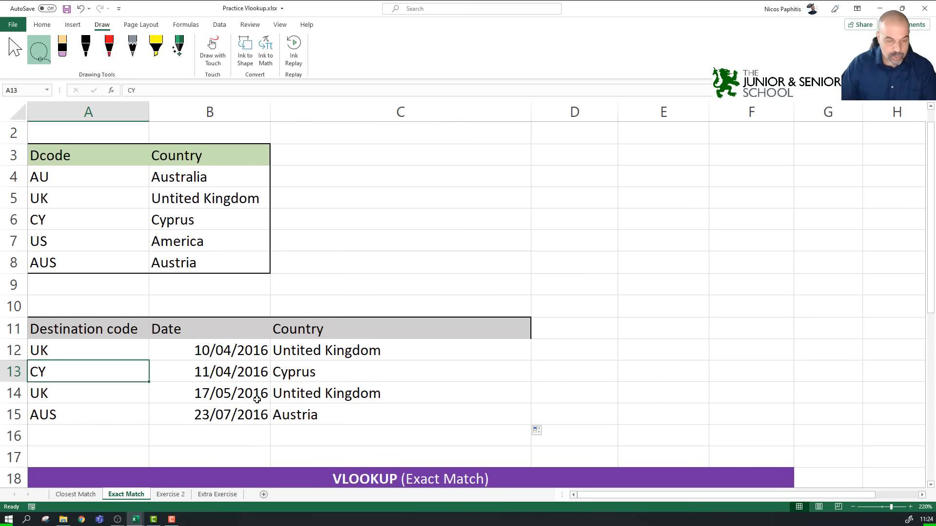
pyautogui.write('zz')
pyautogui.press('Return')
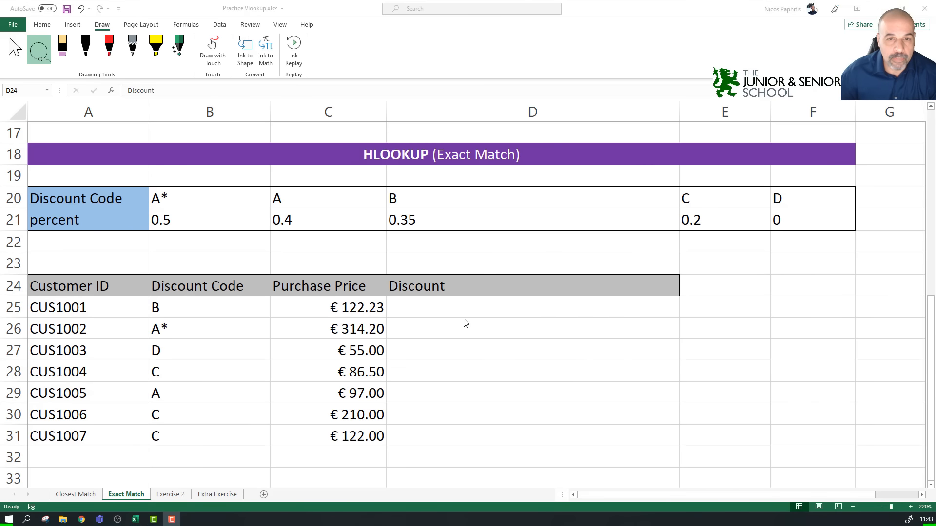
# Step: Examine the Discount cell D25 and the discount code in B25 of the HLOOKUP exercise
pyautogui.click(463, 305)
pyautogui.click(463, 306)
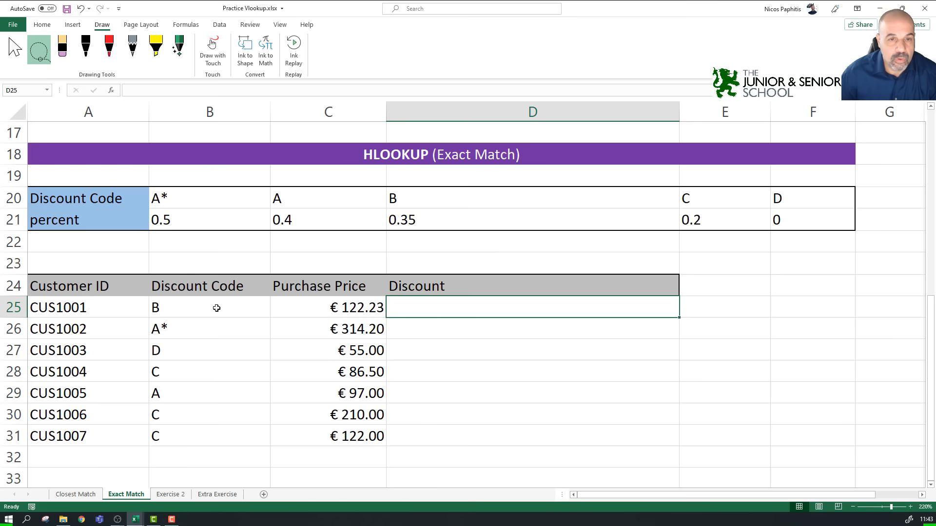
pyautogui.click(165, 309)
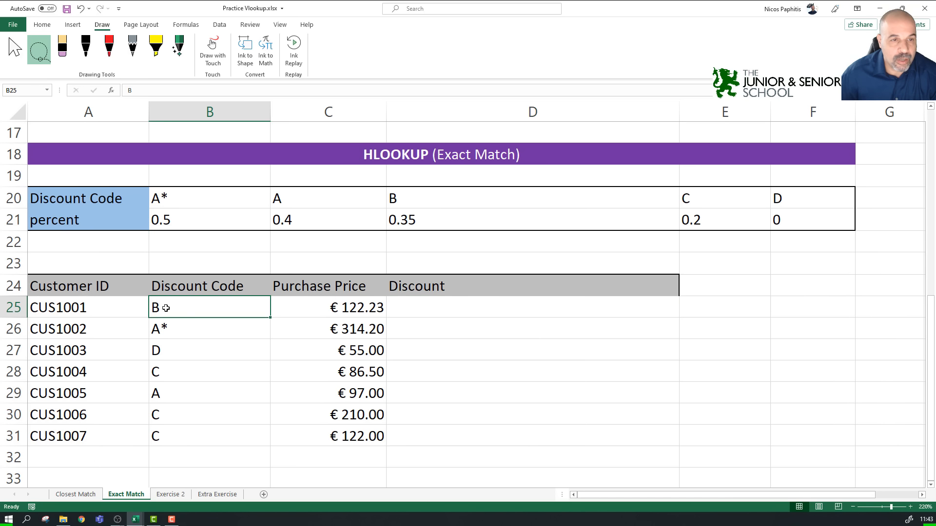
# Step: Start an HLOOKUP formula in D25 with lookup value B25 and the discount table as absolute range $B$20:$F$21
pyautogui.moveTo(201, 200); pyautogui.dragTo(820, 224)
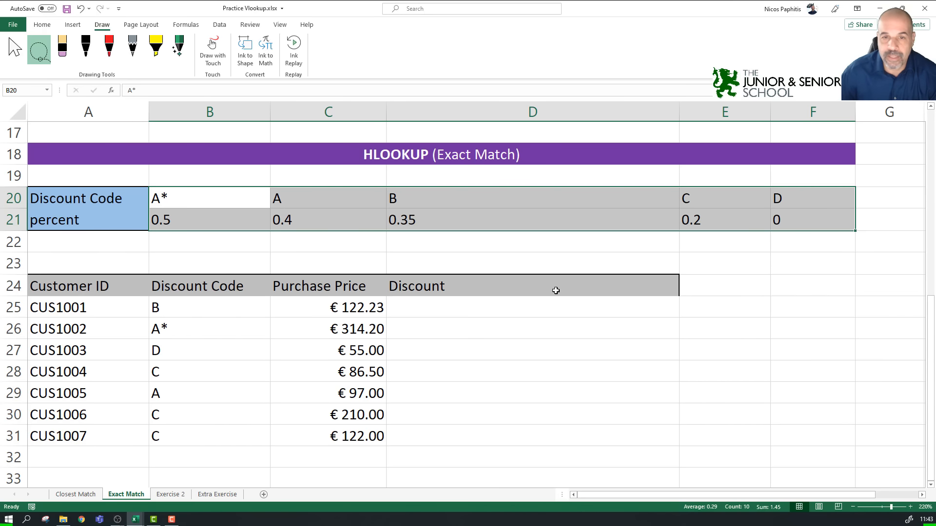
pyautogui.click(484, 303)
pyautogui.write('=')
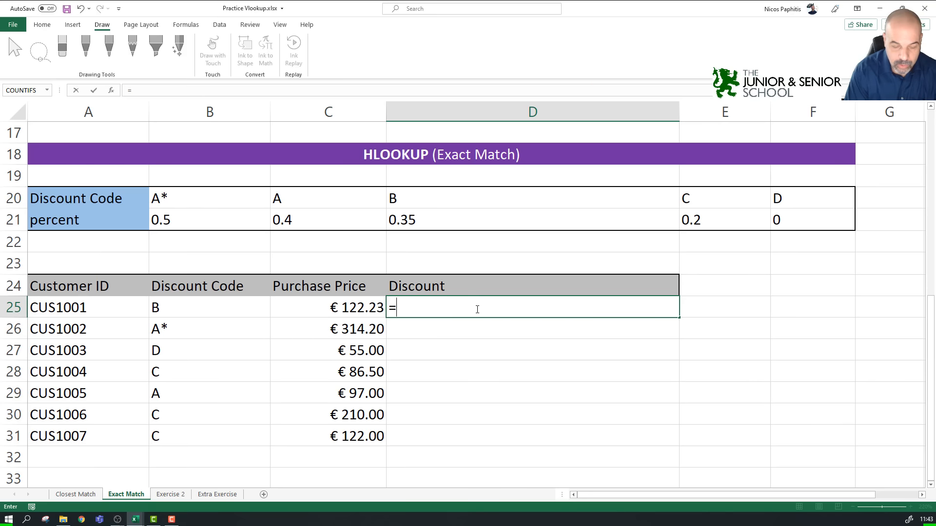
pyautogui.write('hloo')
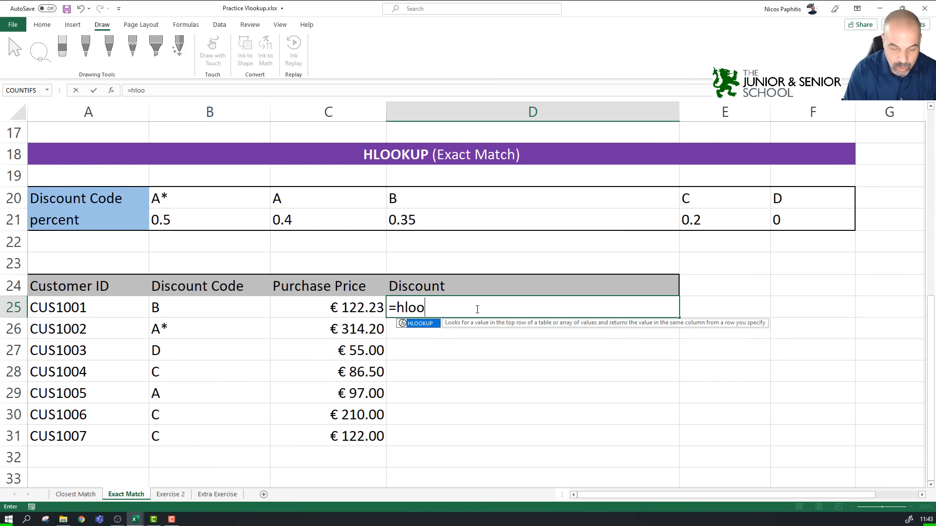
pyautogui.write('kup(')
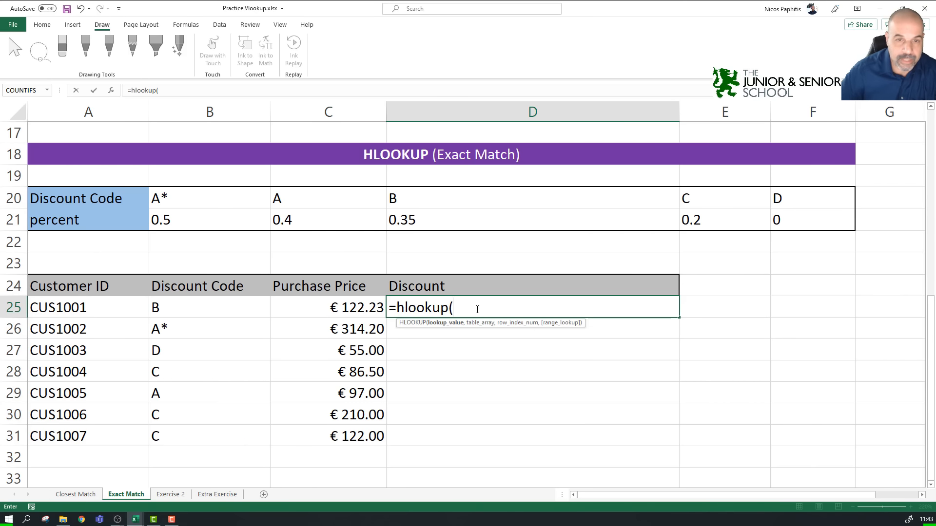
pyautogui.click(234, 307)
pyautogui.write(',')
pyautogui.moveTo(204, 198); pyautogui.dragTo(785, 217)
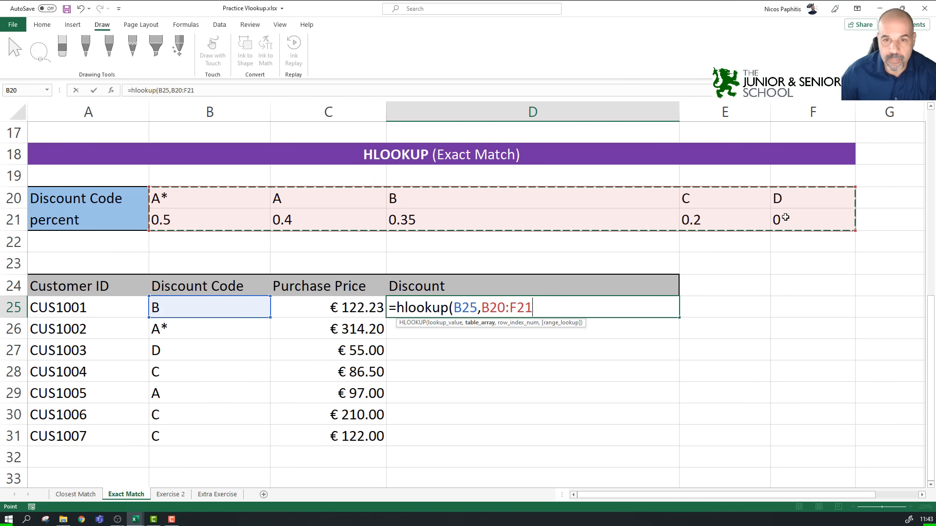
pyautogui.moveTo(499, 308); pyautogui.dragTo(520, 307)
pyautogui.press('F4')
pyautogui.click(589, 306)
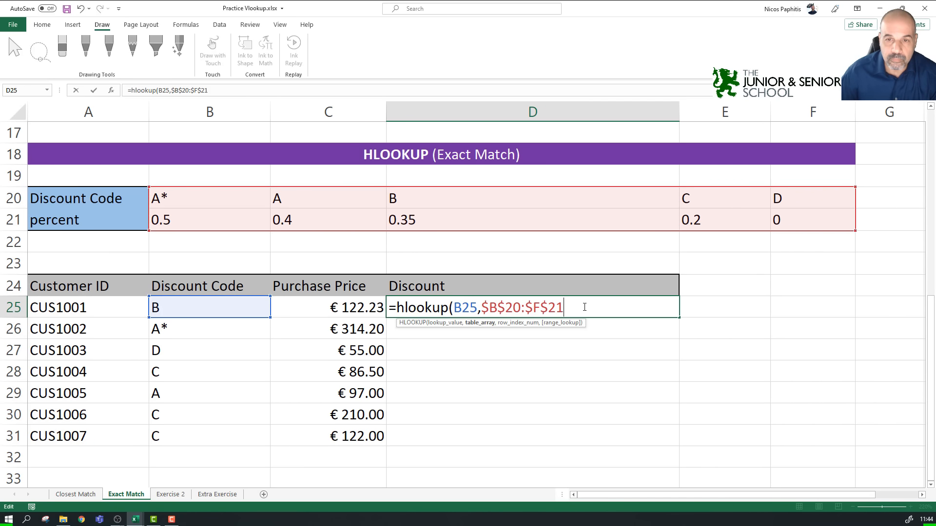
# Step: Complete the HLOOKUP in D25 with row index 2 and FALSE for an exact match, and fill it down to D31
pyautogui.write(',')
pyautogui.moveTo(147, 211)
pyautogui.mouseDown()
pyautogui.moveTo(565, 234)
pyautogui.moveTo(280, 220)
pyautogui.mouseUp()
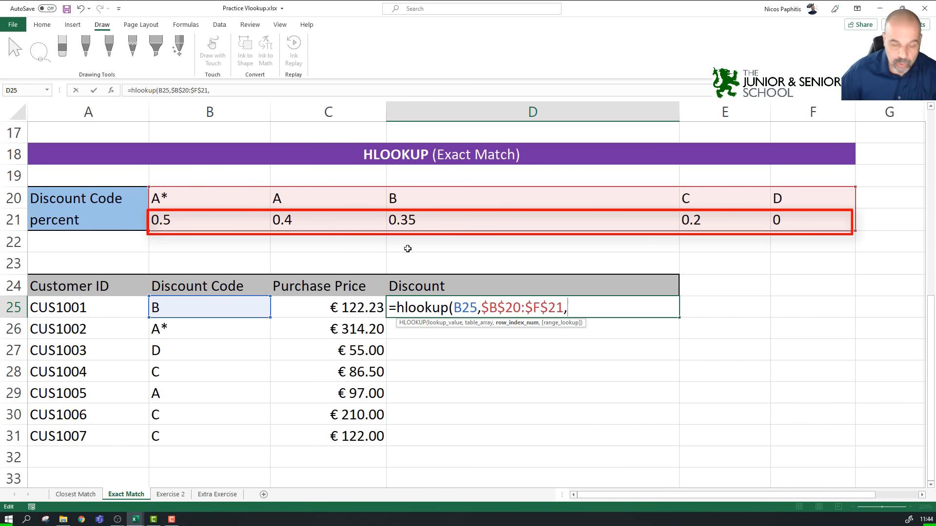
pyautogui.write('2')
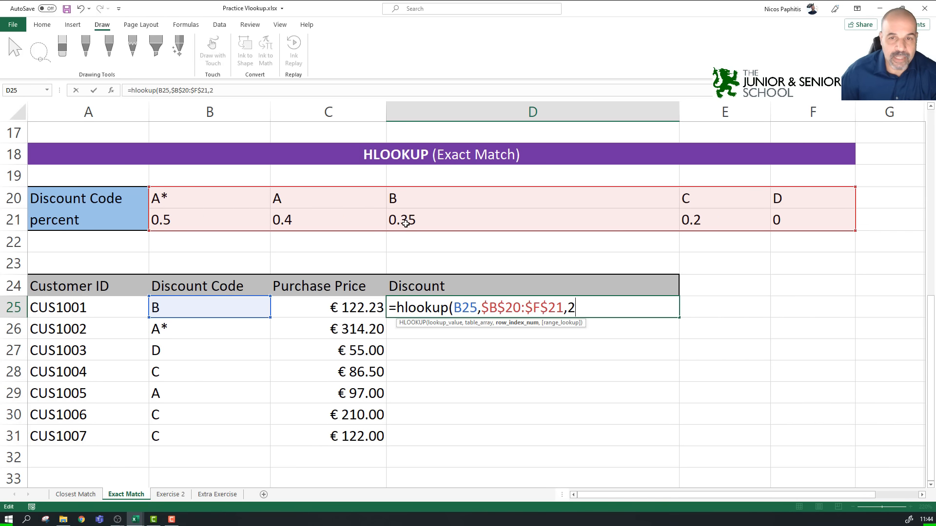
pyautogui.write(',')
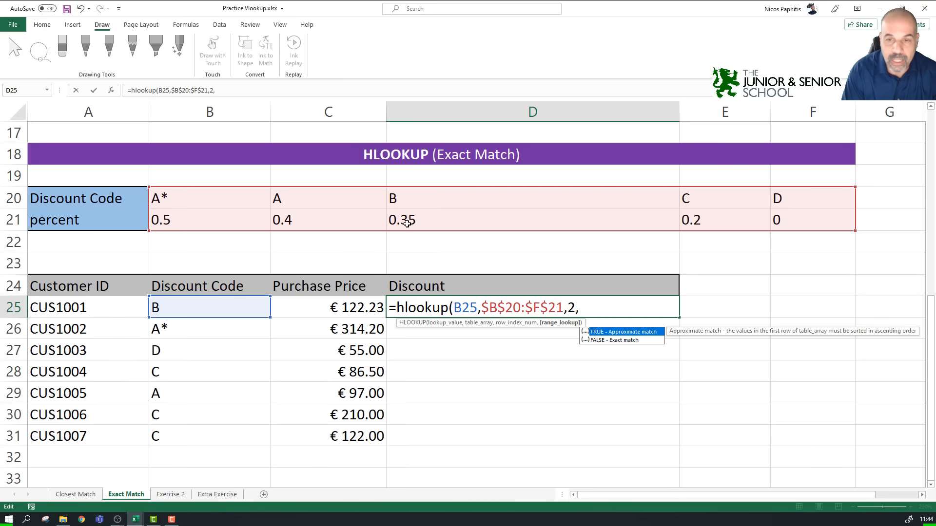
pyautogui.write('false')
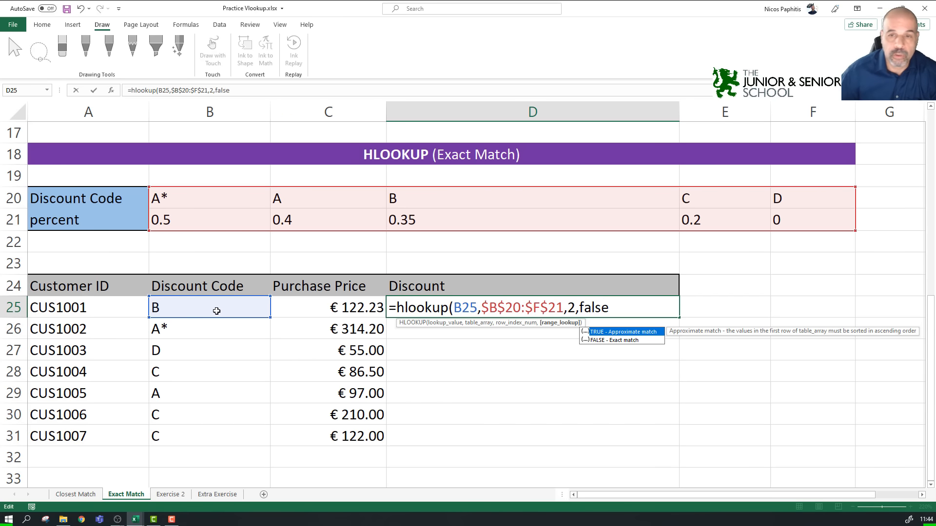
pyautogui.write(')')
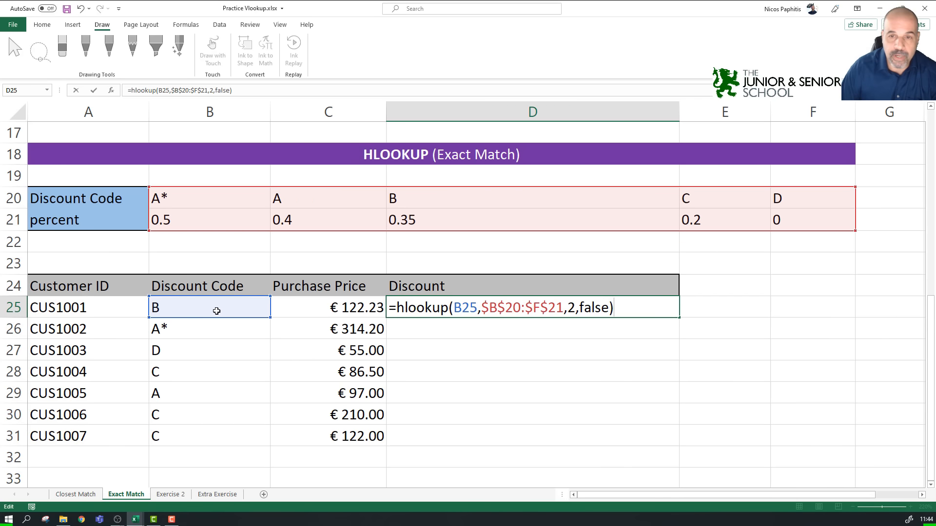
pyautogui.press('Return')
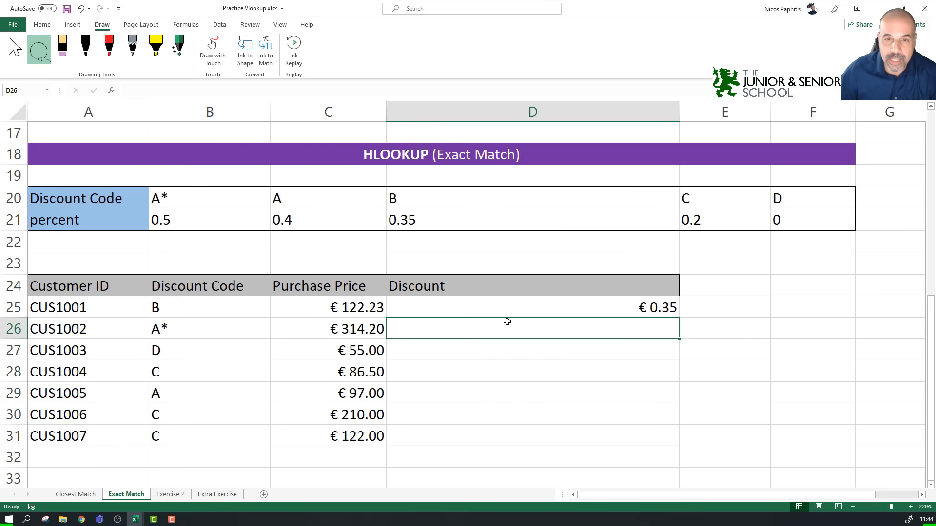
pyautogui.click(572, 314)
pyautogui.moveTo(681, 317); pyautogui.dragTo(654, 436)
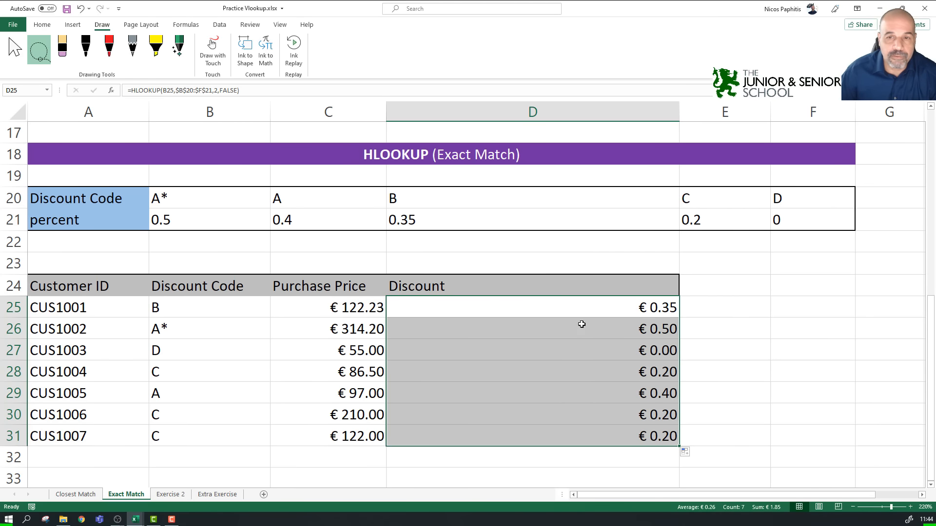
# Step: Multiply the HLOOKUP in D25 by the purchase price in C25 and fill the updated formula down to D31
pyautogui.click(572, 304)
pyautogui.click(425, 91)
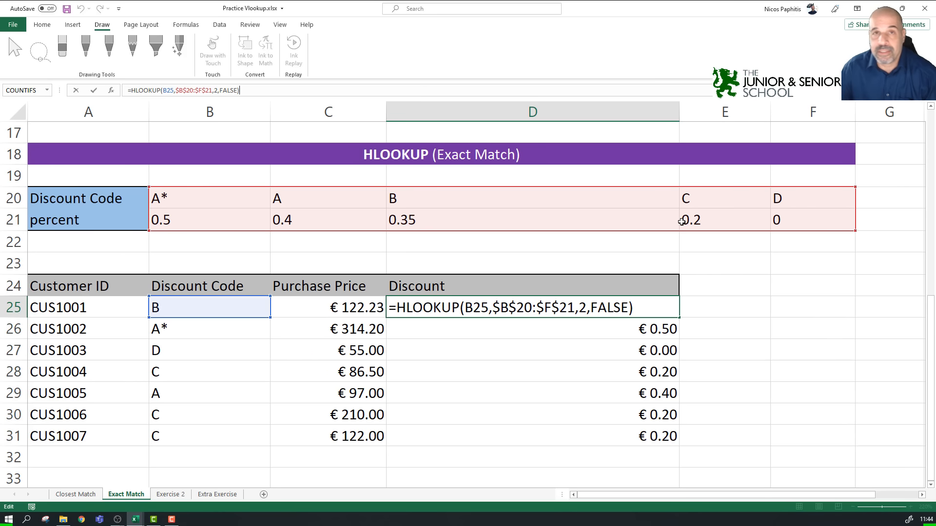
pyautogui.click(648, 314)
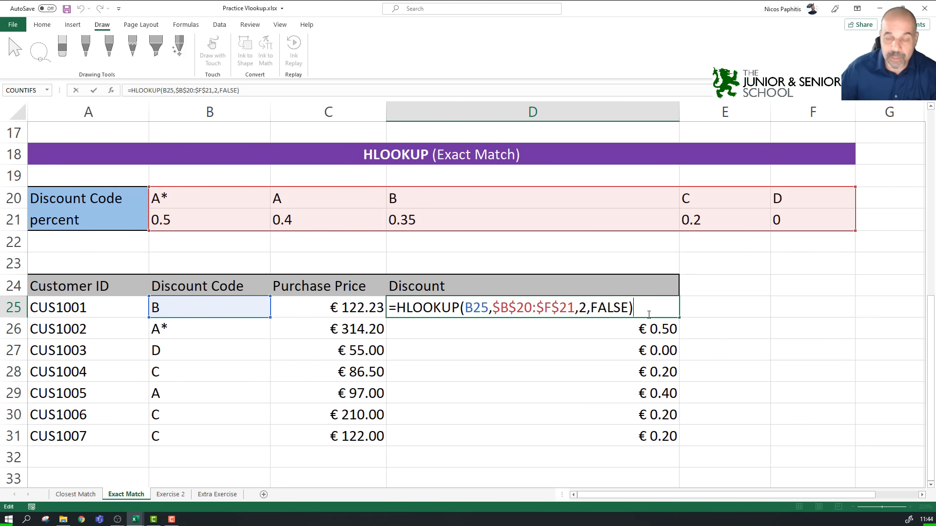
pyautogui.write('*')
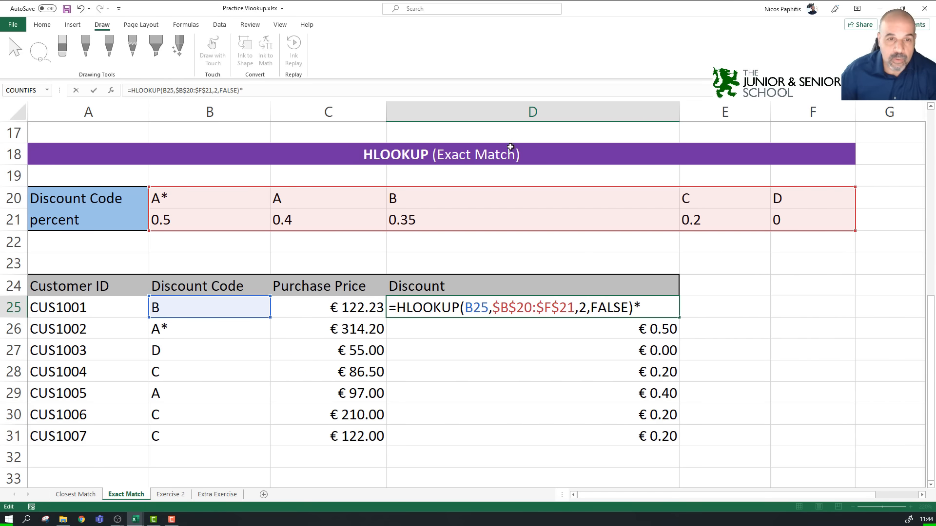
pyautogui.click(341, 307)
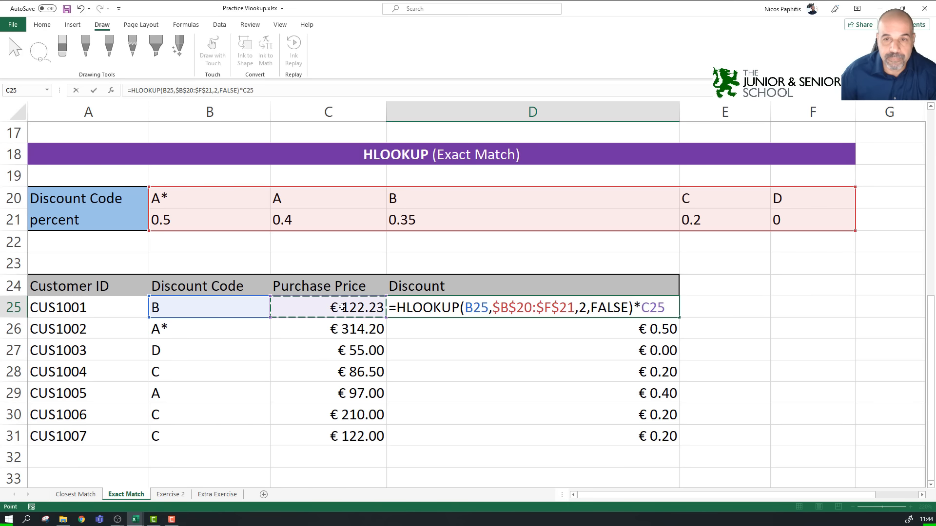
pyautogui.press('Return')
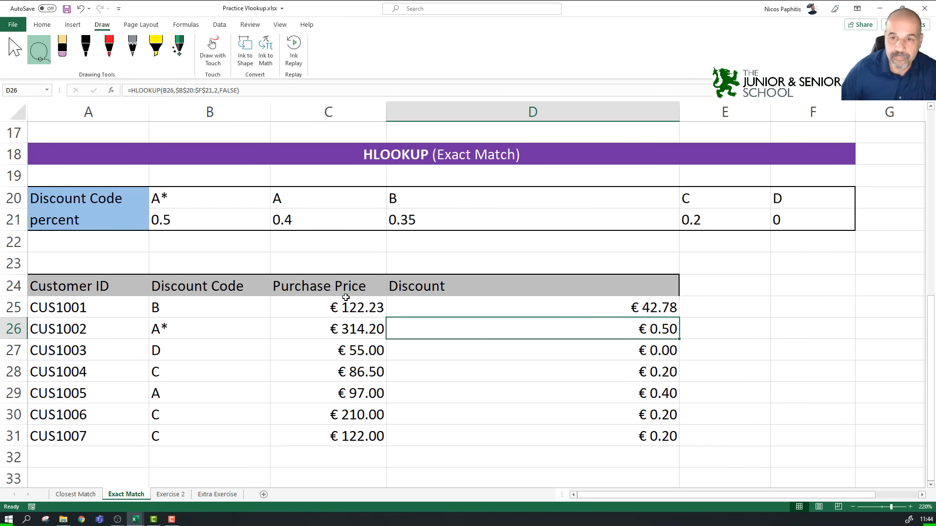
pyautogui.moveTo(679, 318); pyautogui.dragTo(670, 423)
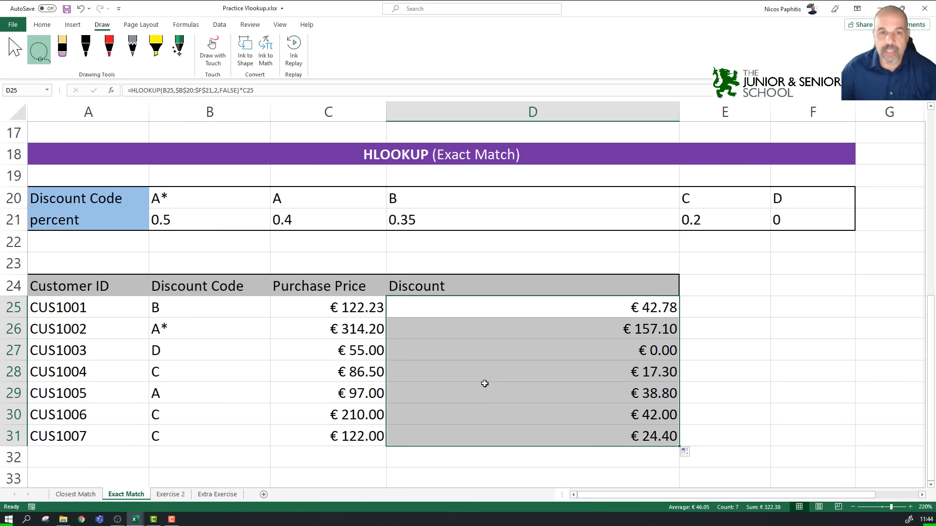
# Step: Trace the first customer's discount from the code in B25 through the matching table column to the purchase price and discount
pyautogui.click(215, 308)
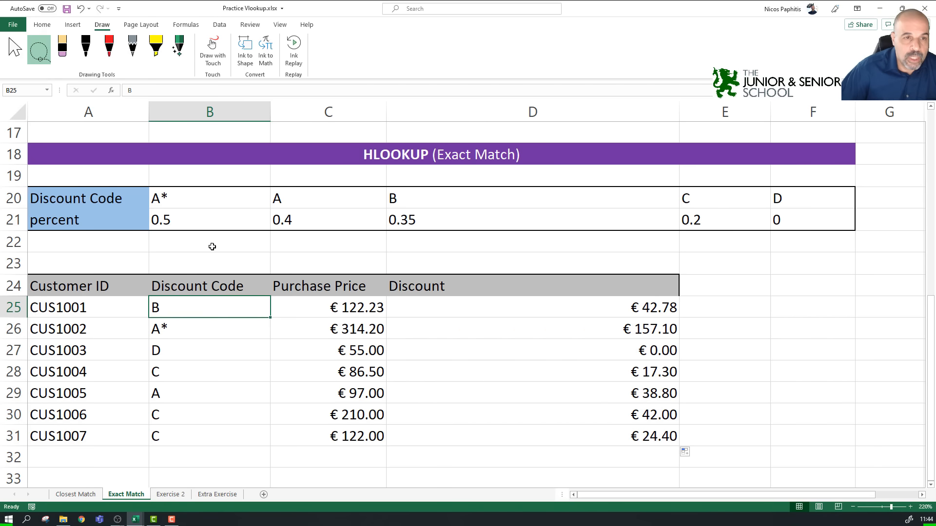
pyautogui.moveTo(190, 197); pyautogui.dragTo(791, 215)
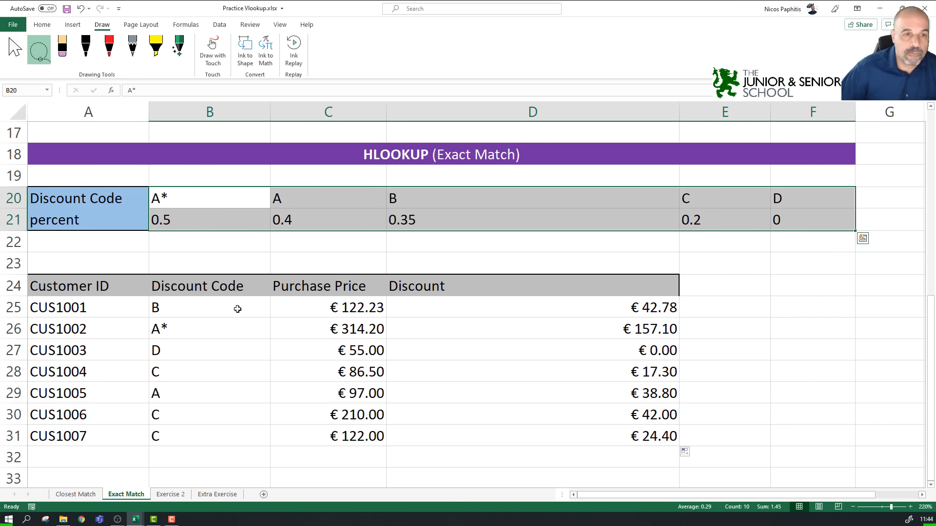
pyautogui.click(433, 197)
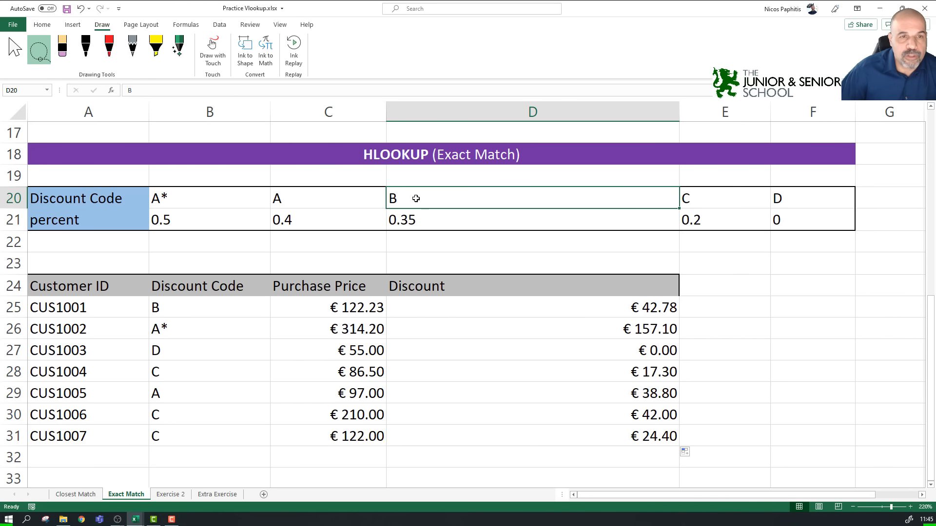
pyautogui.click(412, 222)
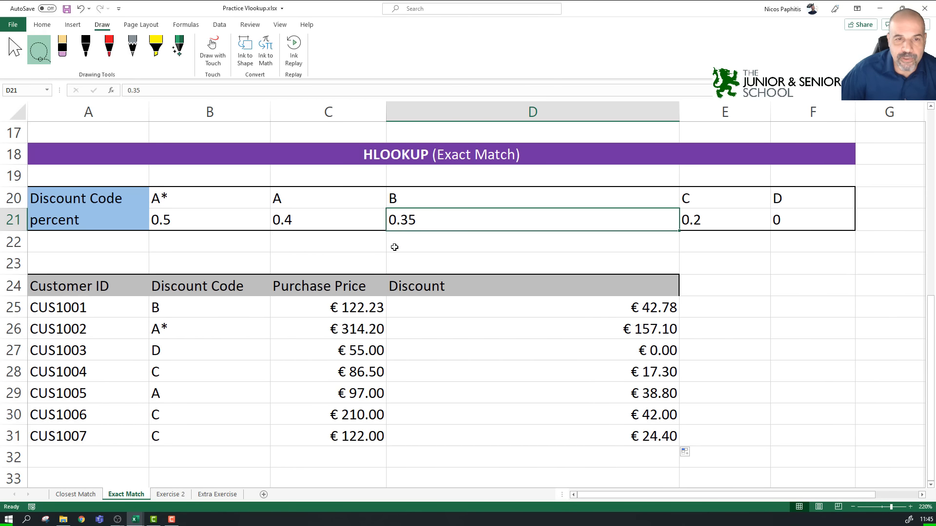
pyautogui.click(344, 306)
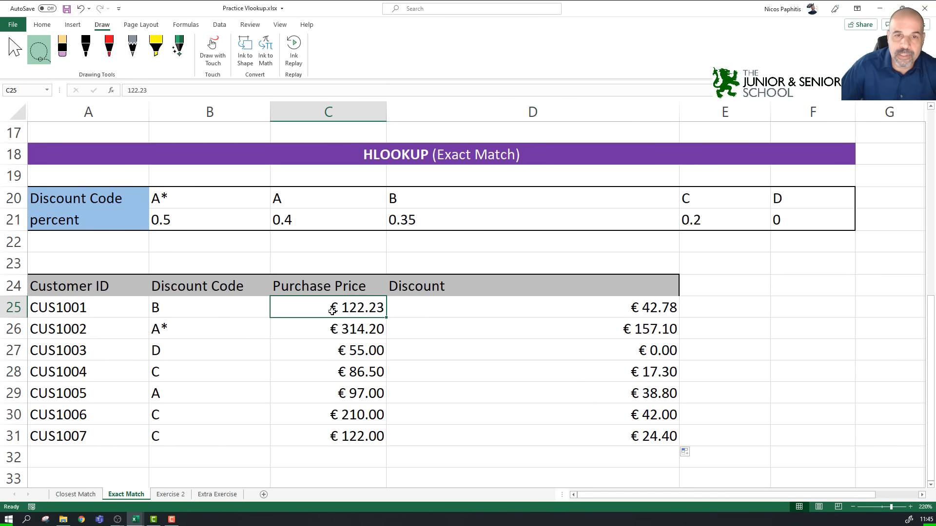
pyautogui.click(551, 312)
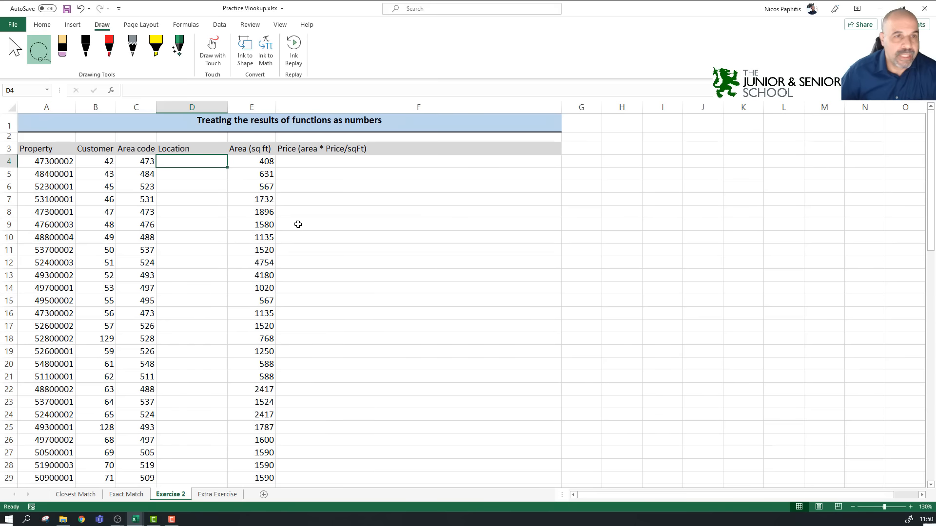
# Step: Review the empty Location and Price cells on the Exercise 2 sheet and check the Sources.xlsx file in the video vlookup practices folder
pyautogui.moveTo(200, 162)
pyautogui.mouseDown()
pyautogui.moveTo(202, 340)
pyautogui.moveTo(182, 167)
pyautogui.moveTo(205, 162)
pyautogui.mouseUp()
pyautogui.moveTo(327, 161)
pyautogui.mouseDown()
pyautogui.moveTo(324, 319)
pyautogui.moveTo(316, 164)
pyautogui.mouseUp()
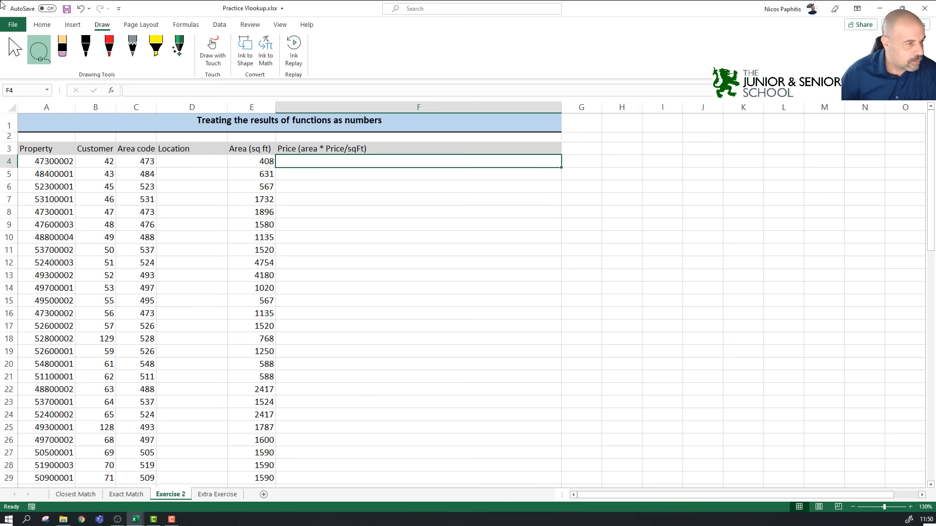
pyautogui.hotkey('alt', 'Tab')
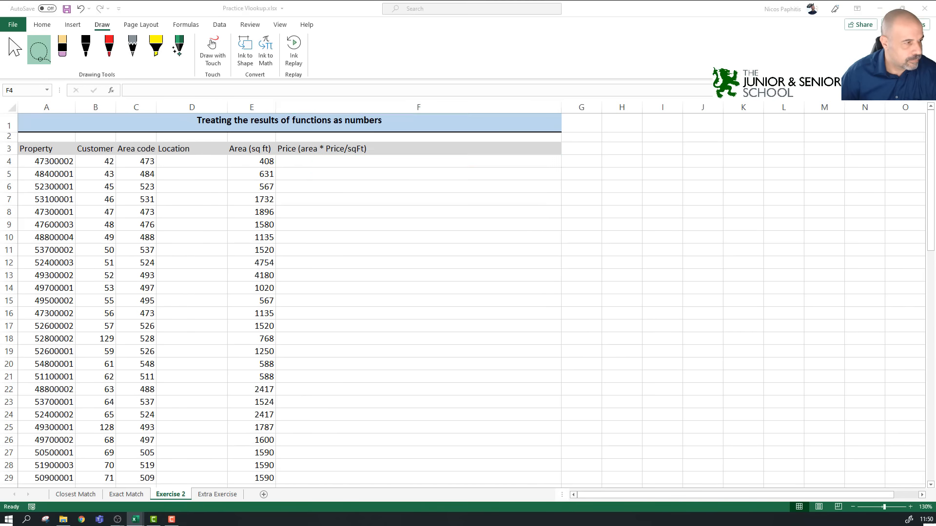
pyautogui.moveTo(426, 79); pyautogui.dragTo(558, 136)
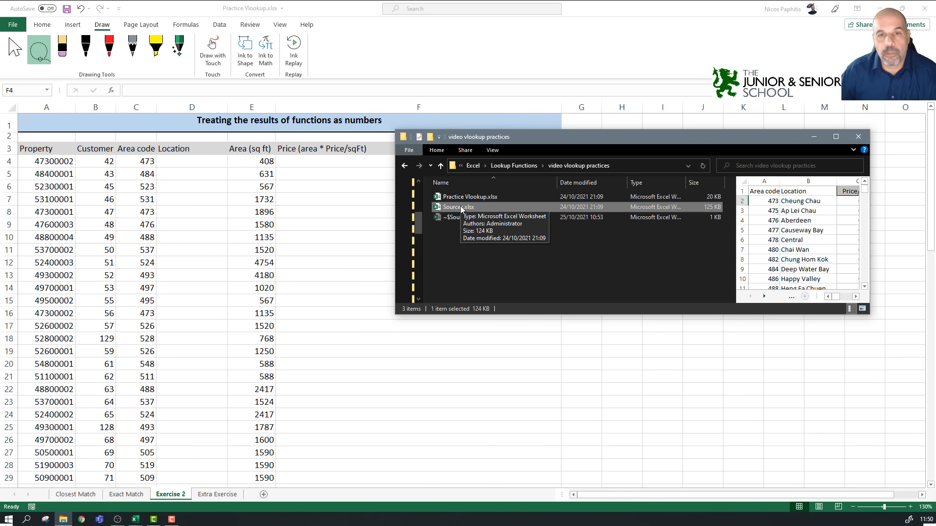
pyautogui.hotkey('alt', 'Tab')
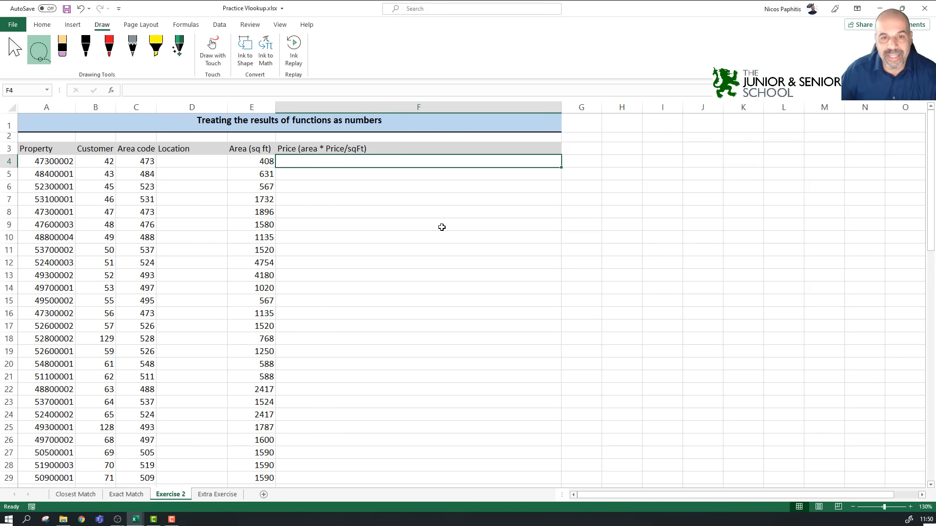
# Step: Switch to the Sources.xlsx workbook and examine the Area code, Location and Price/sqFt columns on the J9LOCATION sheet
pyautogui.hotkey('alt', 'Tab')
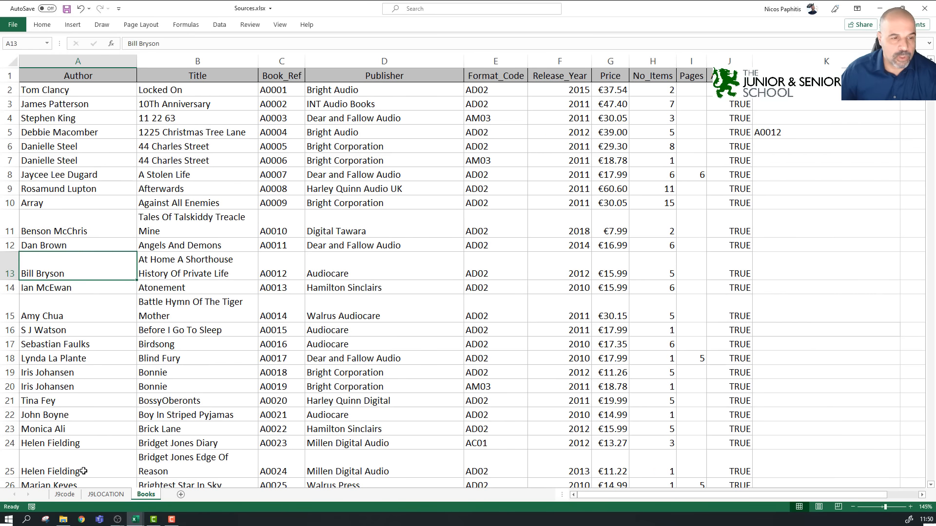
pyautogui.click(65, 494)
pyautogui.click(106, 494)
pyautogui.click(154, 498)
pyautogui.click(115, 496)
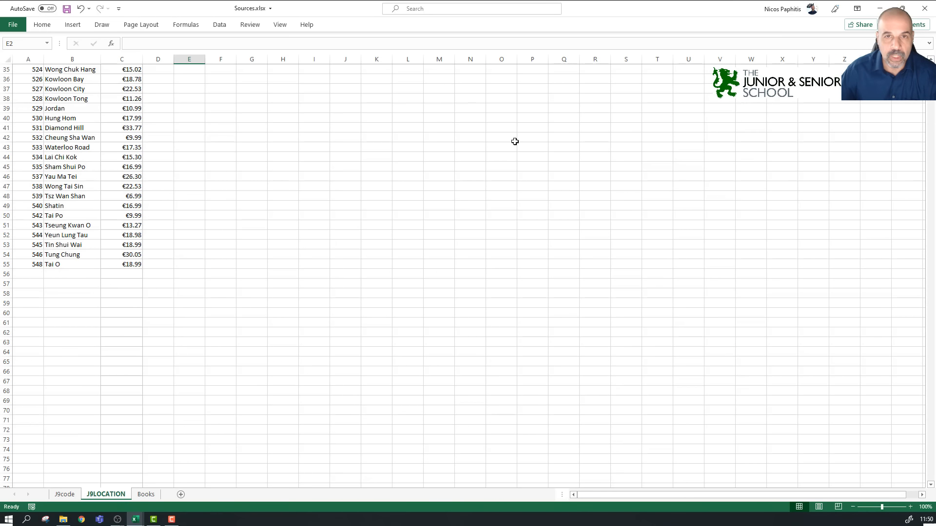
pyautogui.press('Down')
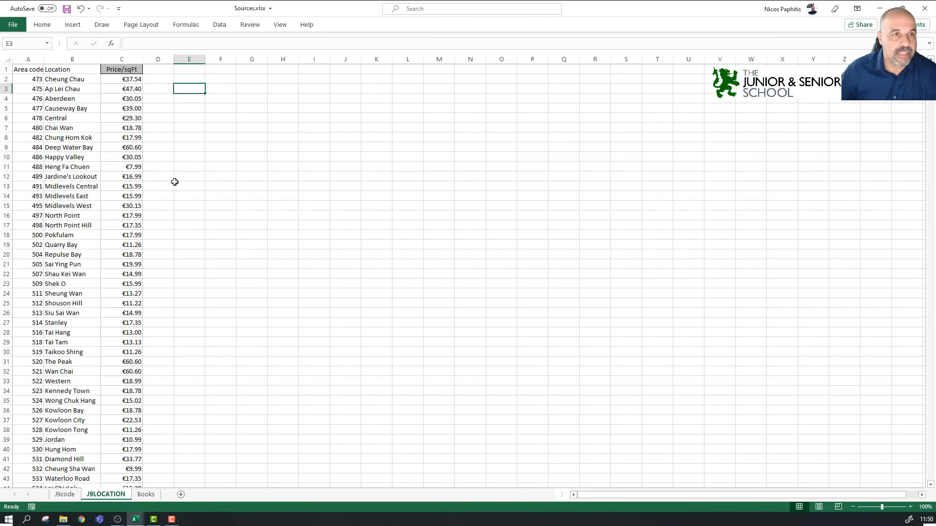
pyautogui.click(29, 73)
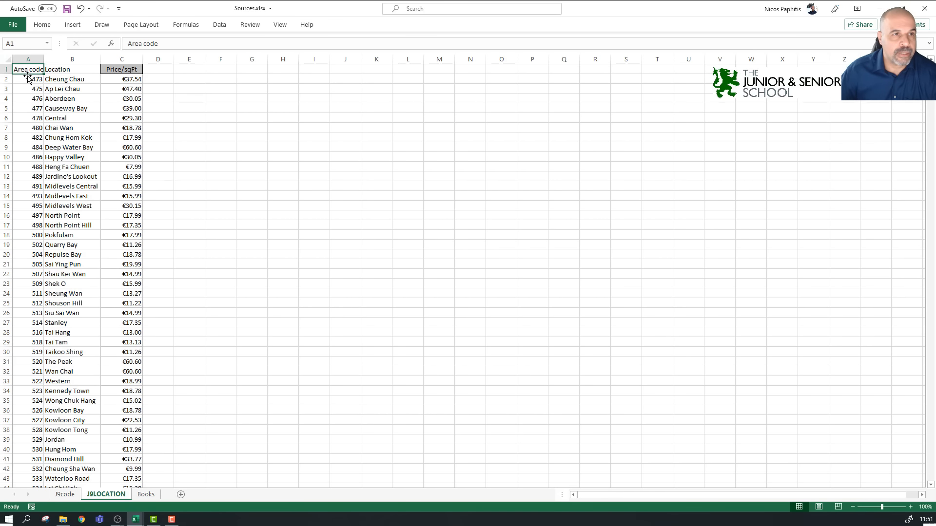
pyautogui.click(78, 72)
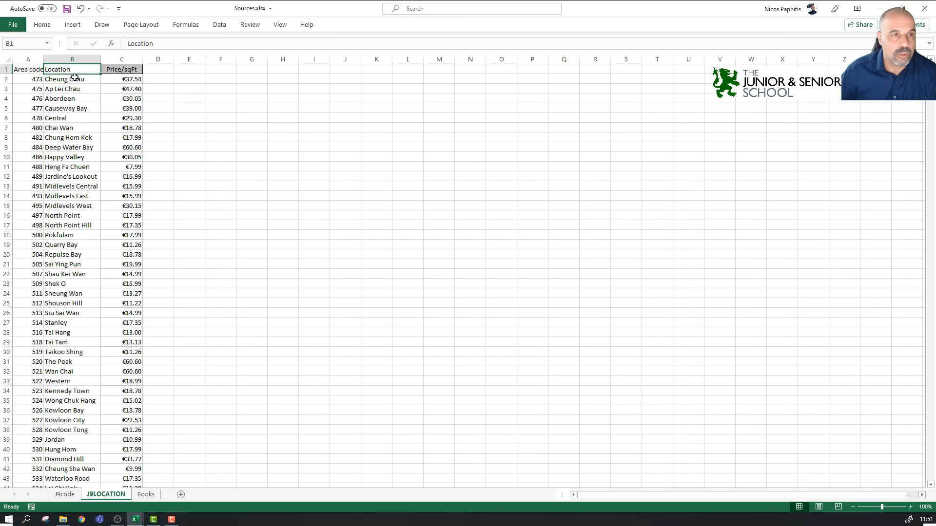
pyautogui.click(123, 71)
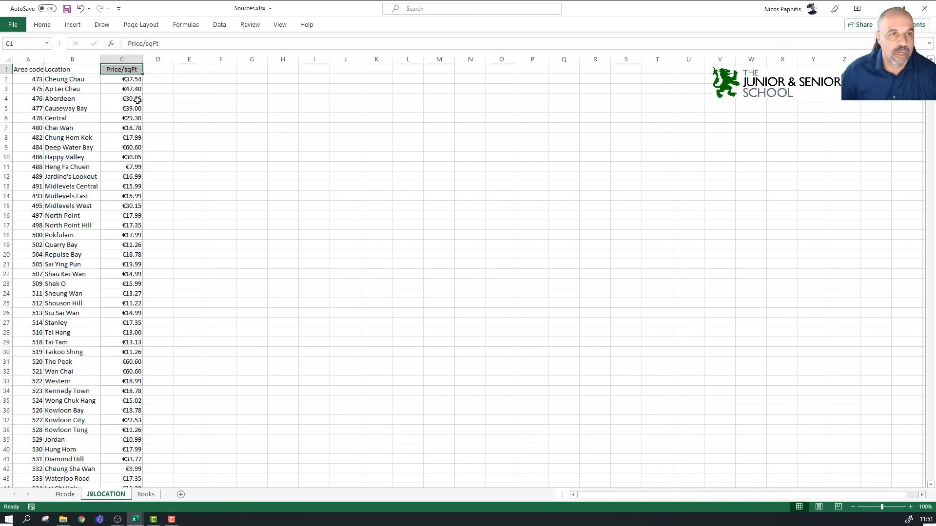
# Step: Zoom the J9LOCATION sheet to 250%, float the Sources.xlsx window over the practice workbook, and return to the Exercise 2 sheet
pyautogui.scroll(10, 304, 198)
pyautogui.moveTo(318, 14); pyautogui.dragTo(569, 104)
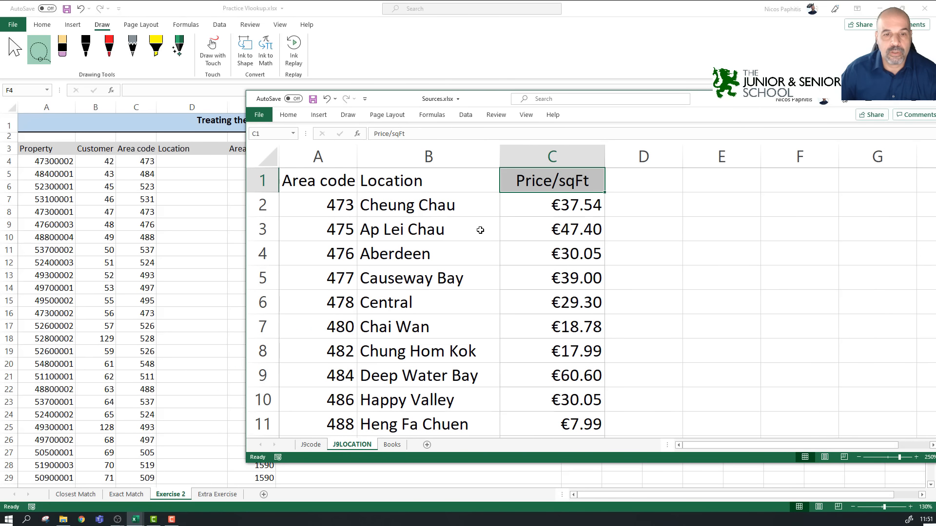
pyautogui.click(597, 13)
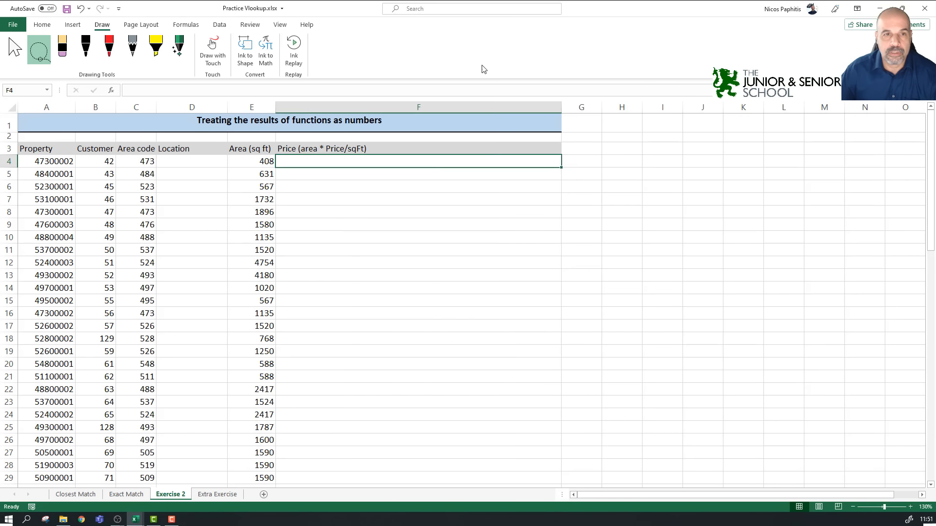
# Step: Relate the empty Location cell D4 to the first property's area code in C4
pyautogui.click(187, 169)
pyautogui.moveTo(198, 170); pyautogui.dragTo(186, 165)
pyautogui.click(185, 164)
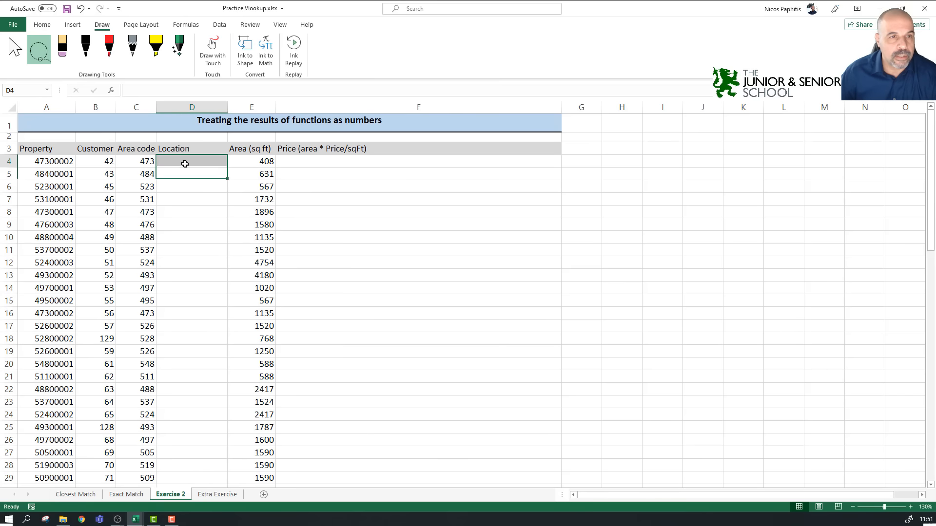
pyautogui.click(127, 164)
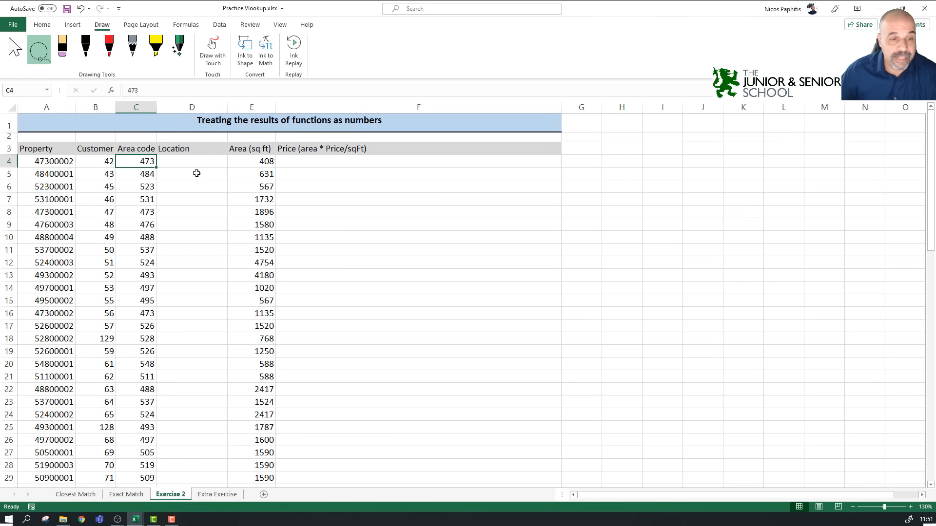
# Step: Bring up the Sources.xlsx window, reposition it over the practice workbook, check its Area code column, and return to Exercise 2
pyautogui.click(135, 520)
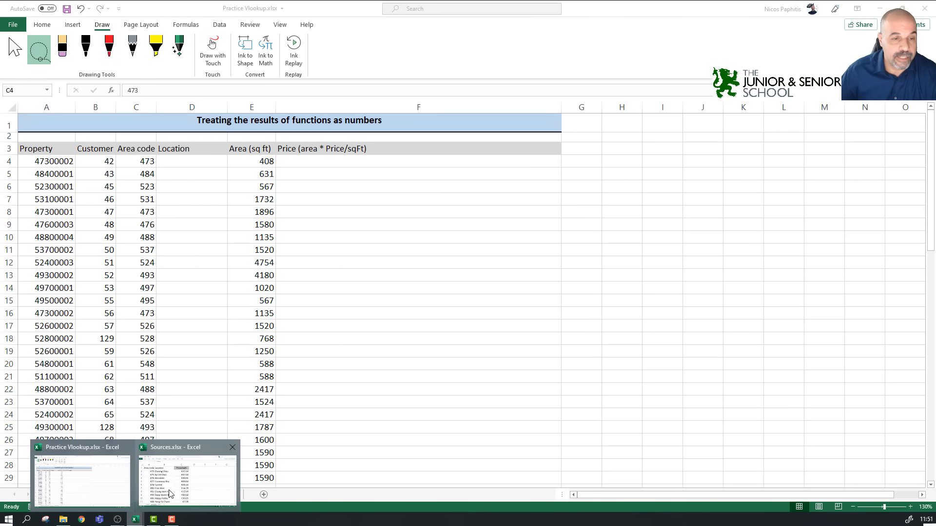
pyautogui.click(197, 444)
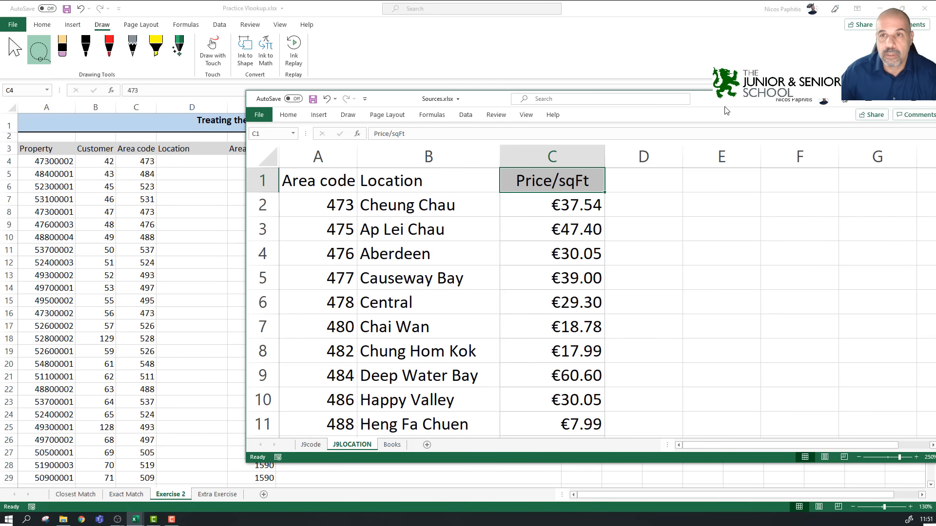
pyautogui.moveTo(725, 109); pyautogui.dragTo(689, 76)
pyautogui.moveTo(295, 166)
pyautogui.mouseDown()
pyautogui.moveTo(278, 388)
pyautogui.moveTo(294, 179)
pyautogui.mouseUp()
pyautogui.click(543, 36)
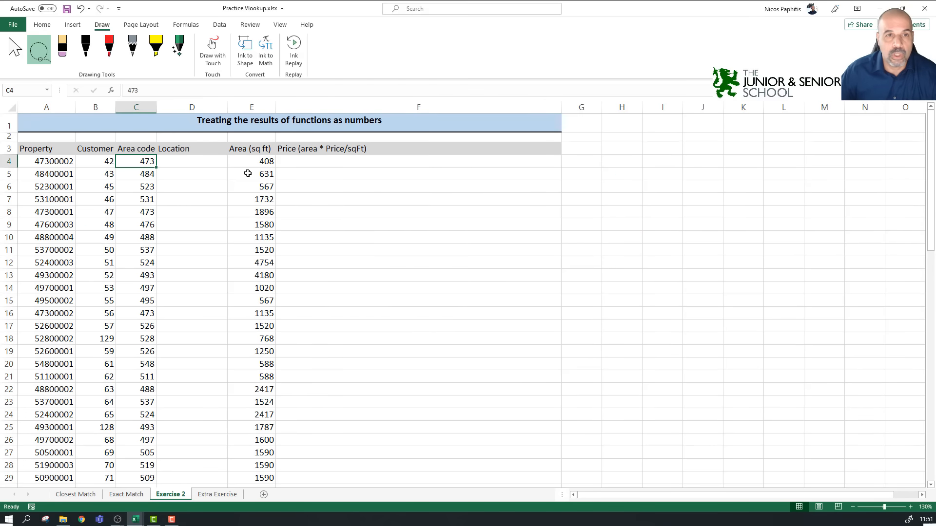
# Step: Widen the Location column and begin a VLOOKUP in D4 with the area code in C4 as the lookup value
pyautogui.scroll(2, 409, 230)
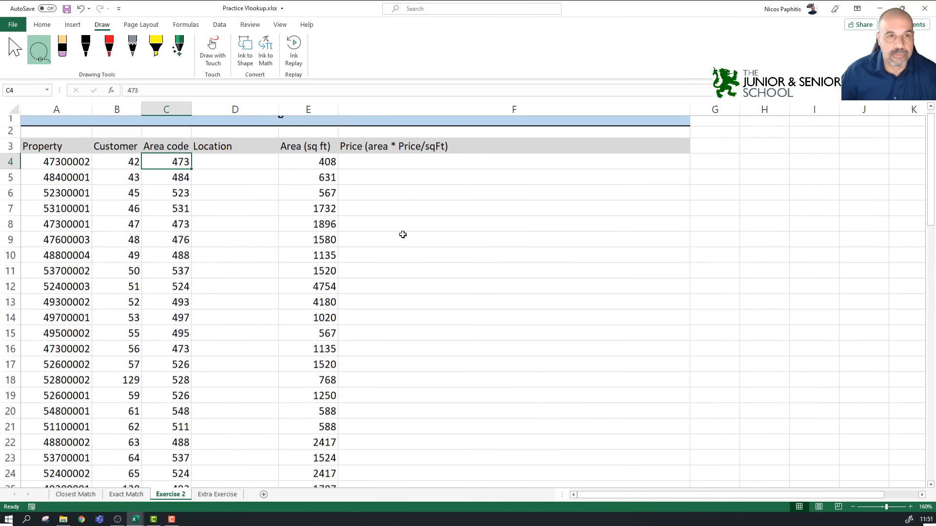
pyautogui.moveTo(279, 105); pyautogui.dragTo(447, 115)
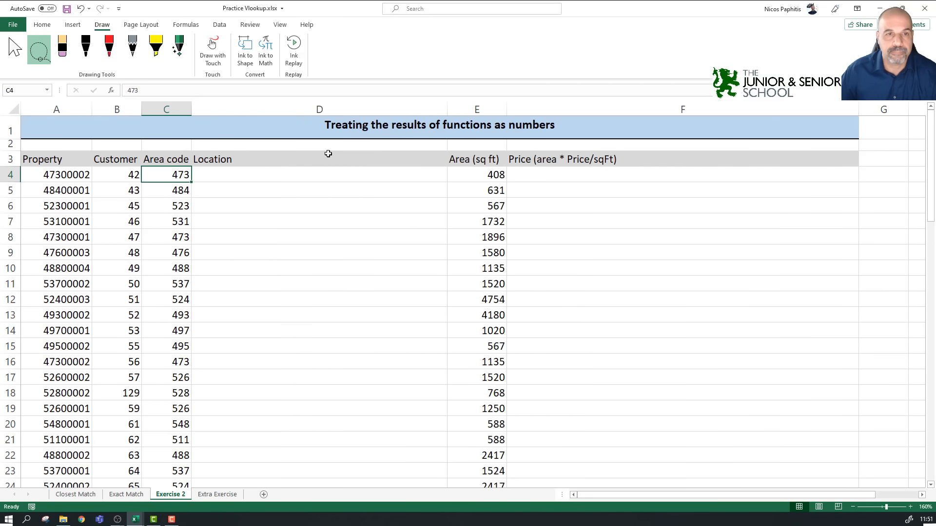
pyautogui.click(265, 177)
pyautogui.write('=')
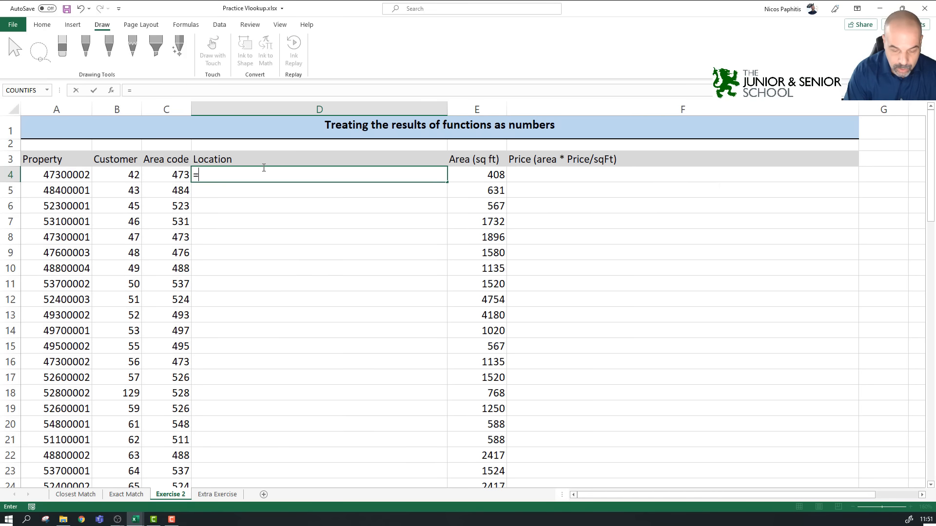
pyautogui.write('vlookup(')
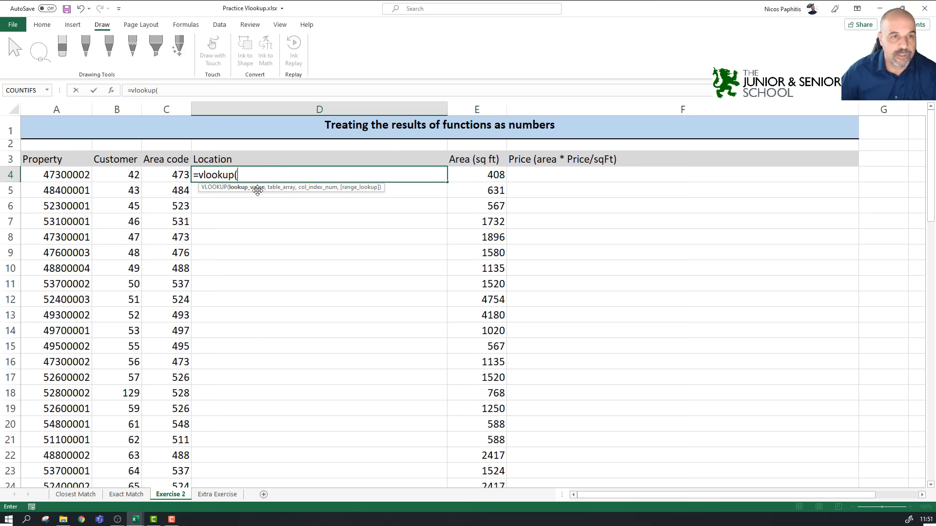
pyautogui.click(164, 175)
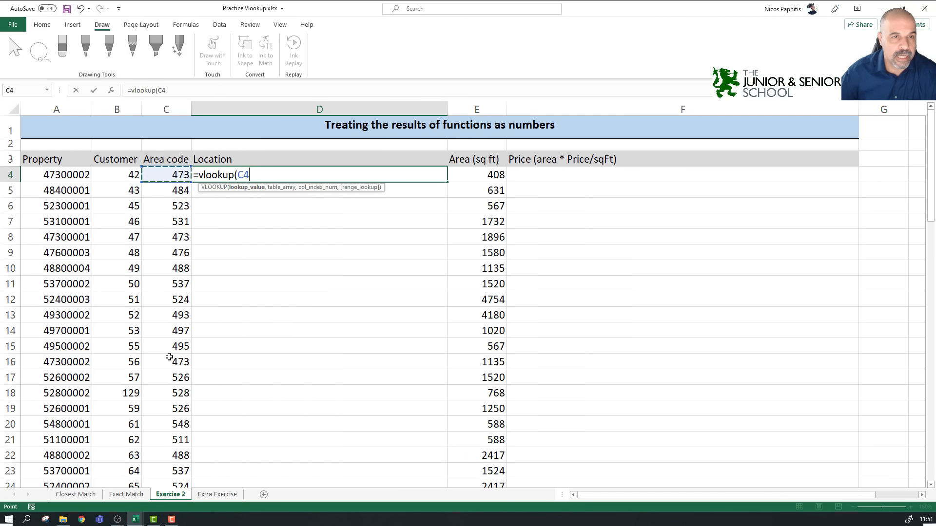
pyautogui.write(',')
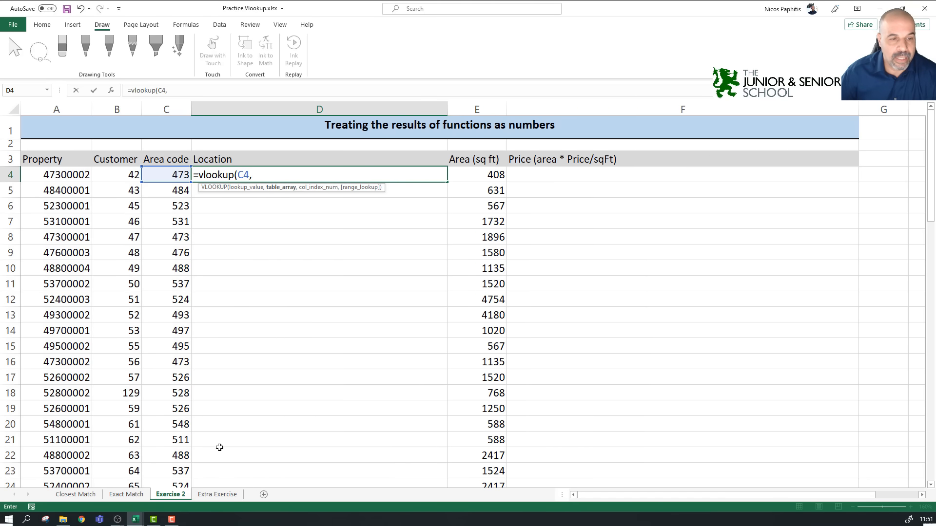
# Step: Set the D4 lookup's table array to $A$2:$C$55 on the J9LOCATION sheet of Sources.xlsx
pyautogui.hotkey('alt', 'Tab')
pyautogui.moveTo(245, 173); pyautogui.dragTo(486, 368)
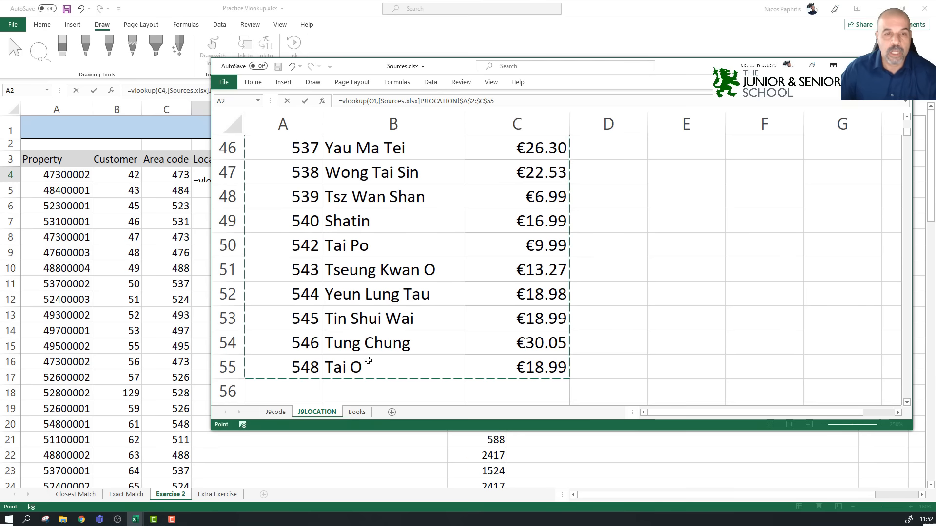
pyautogui.scroll(5, 457, 257)
pyautogui.scroll(10, 457, 257)
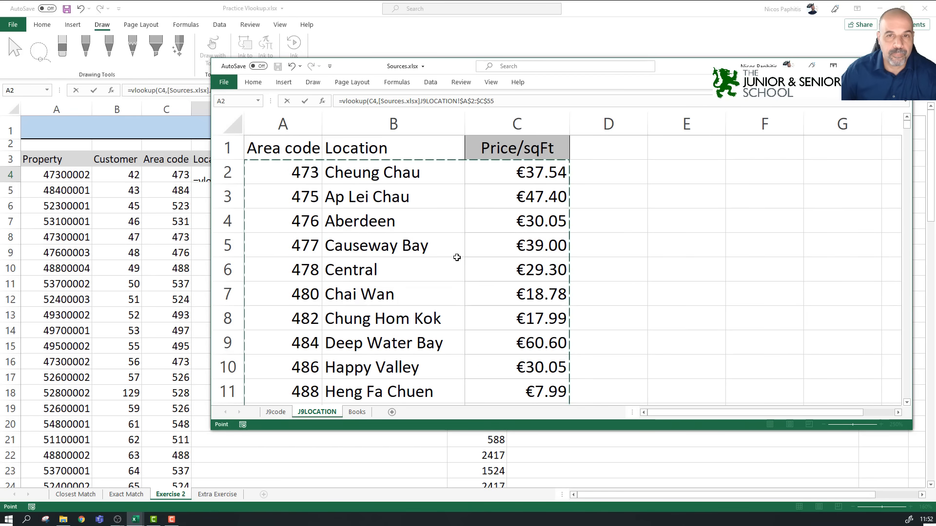
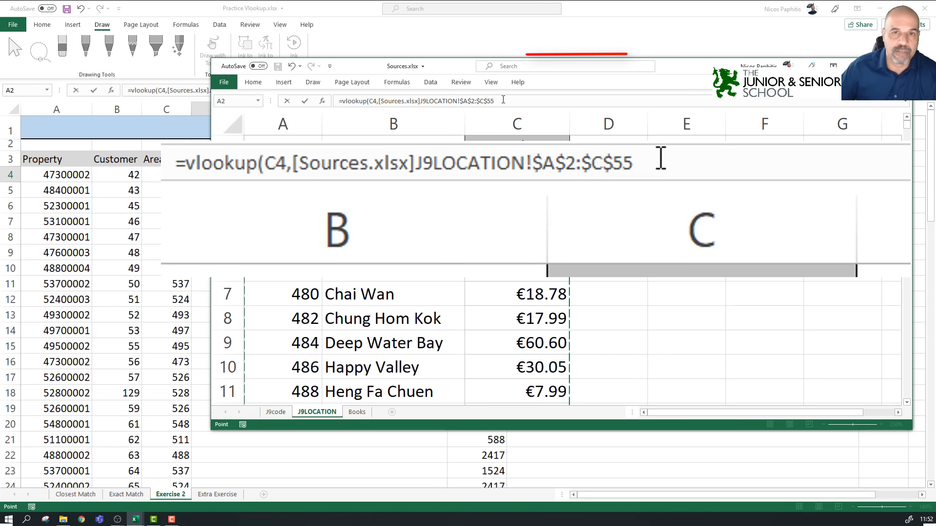
pyautogui.moveTo(503, 100)
pyautogui.mouseDown()
pyautogui.moveTo(449, 100)
pyautogui.moveTo(458, 100)
pyautogui.mouseUp()
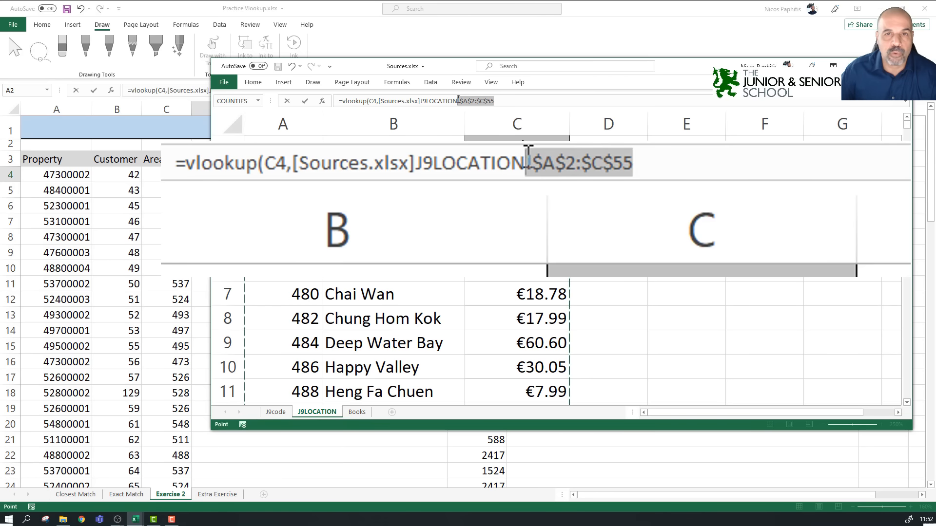
pyautogui.click(495, 101)
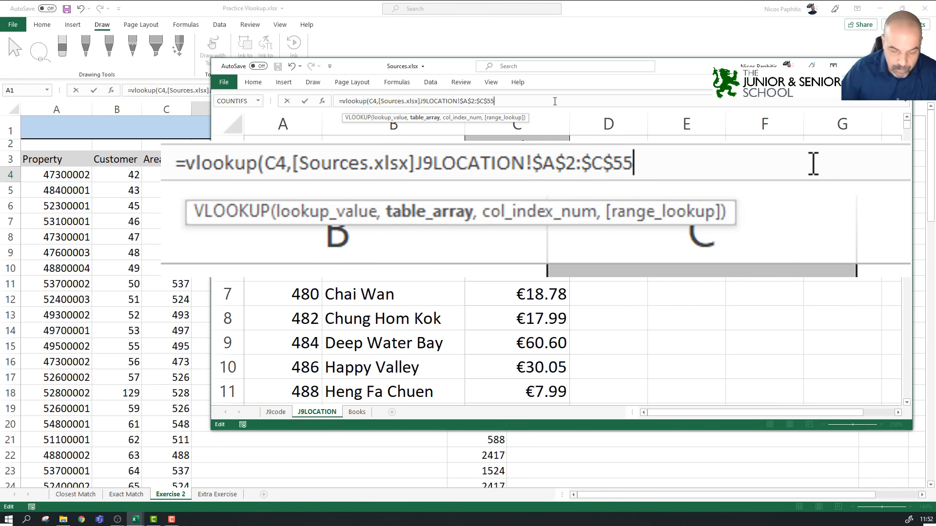
# Step: Complete the D4 lookup with column index 2 and FALSE for an exact match
pyautogui.write(',2')
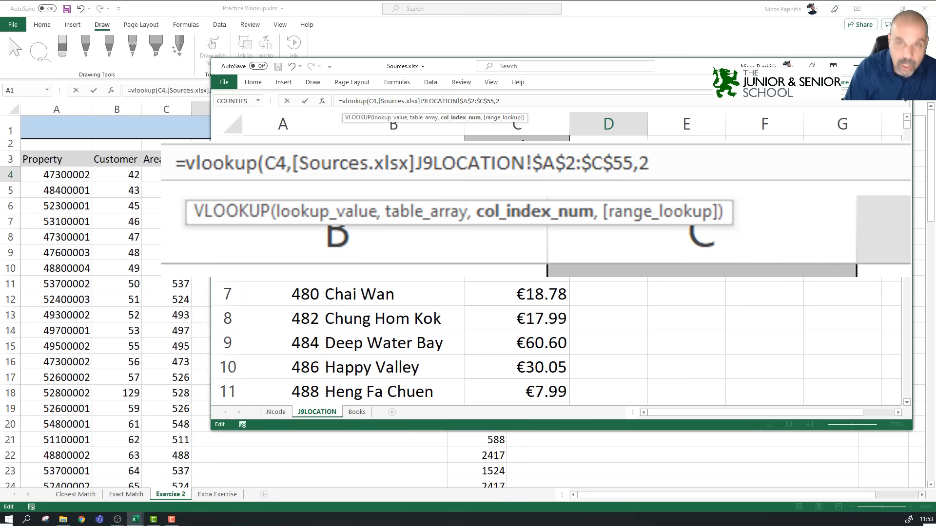
pyautogui.write(',')
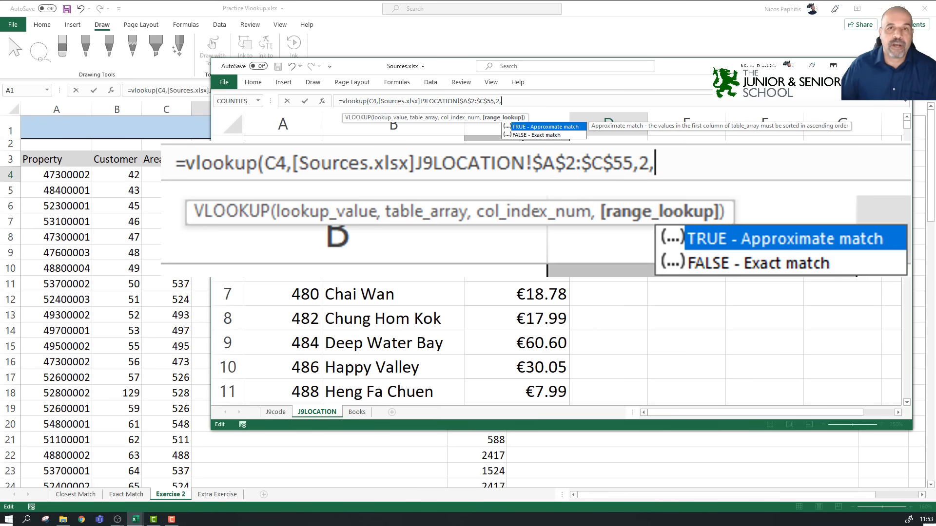
pyautogui.write('false)')
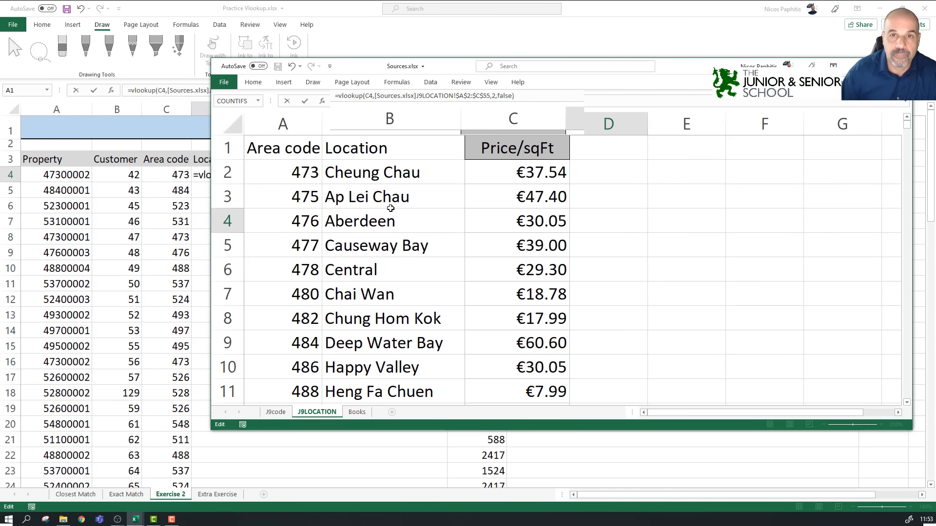
pyautogui.press('Return')
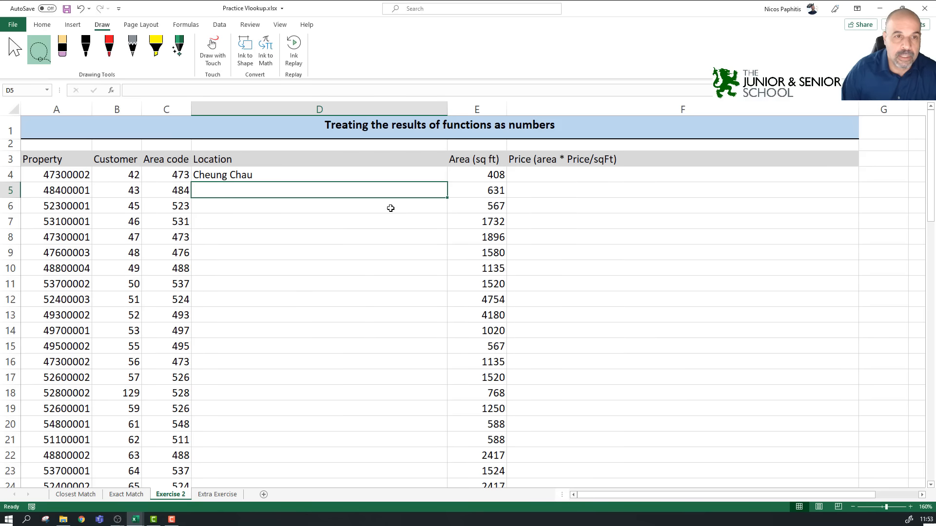
# Step: Fill the D4 formula down the whole Location column, check the filled rows, and narrow the column
pyautogui.click(368, 176)
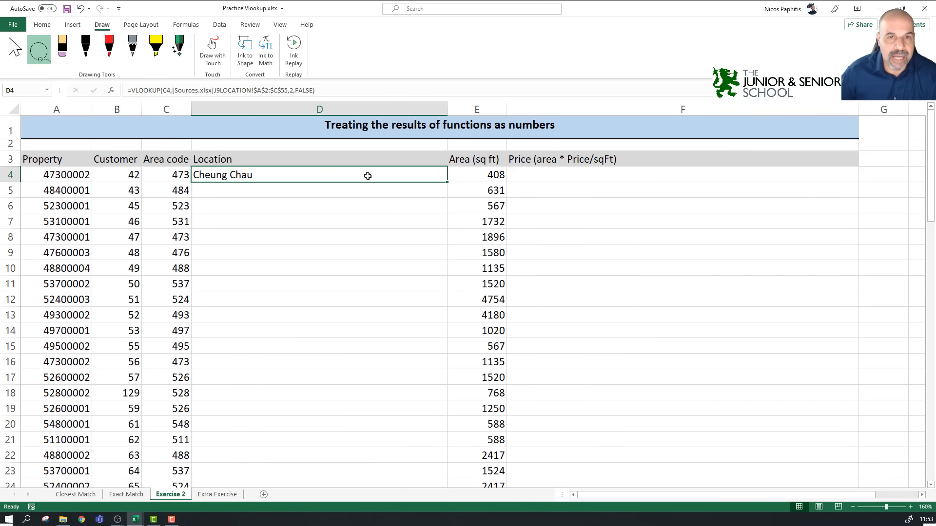
pyautogui.doubleClick(447, 183)
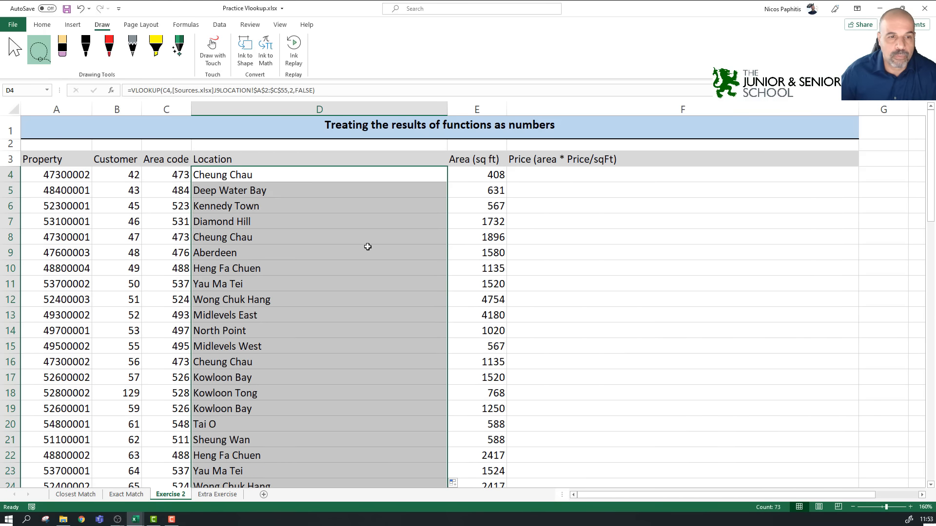
pyautogui.scroll(-6, 348, 243)
pyautogui.scroll(-8, 348, 244)
pyautogui.scroll(14, 348, 241)
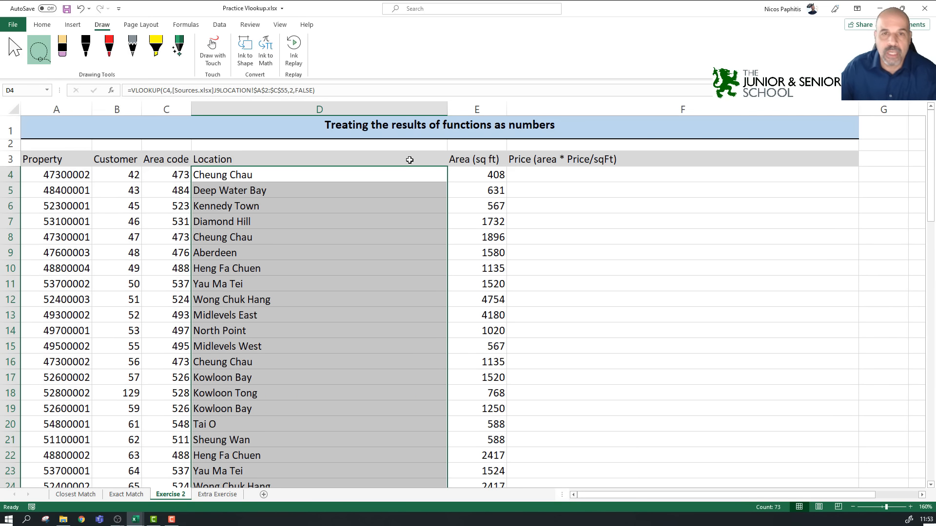
pyautogui.moveTo(447, 109); pyautogui.dragTo(332, 129)
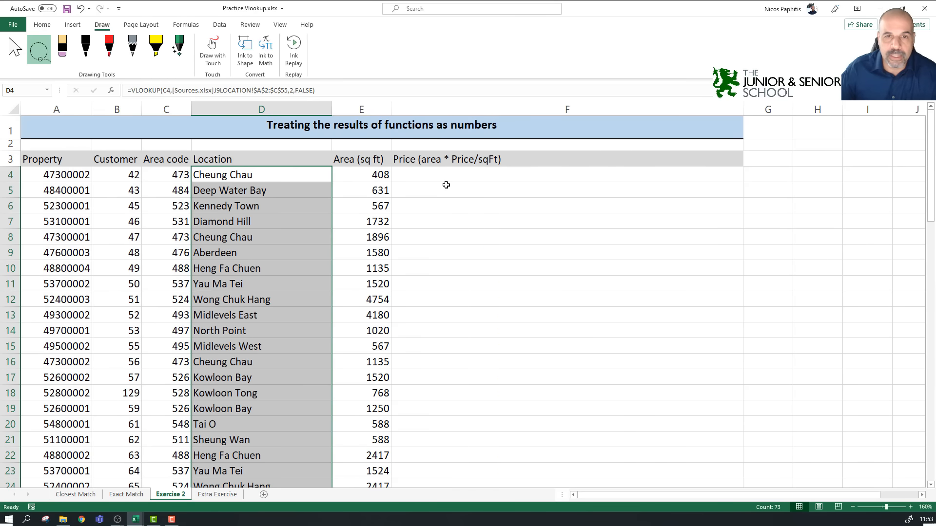
# Step: Begin a VLOOKUP in the Price cell F4 with the area code in C4 as the lookup value
pyautogui.click(441, 176)
pyautogui.write('=')
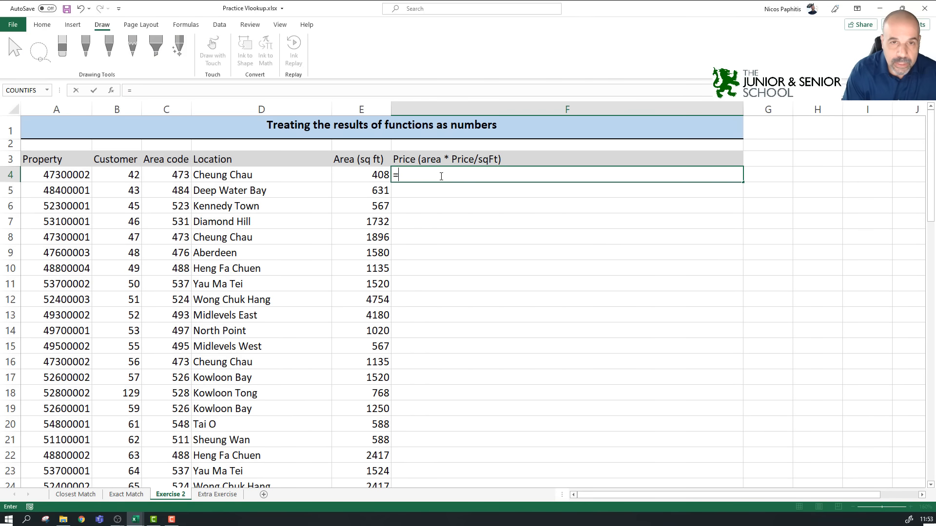
pyautogui.write('vlookup')
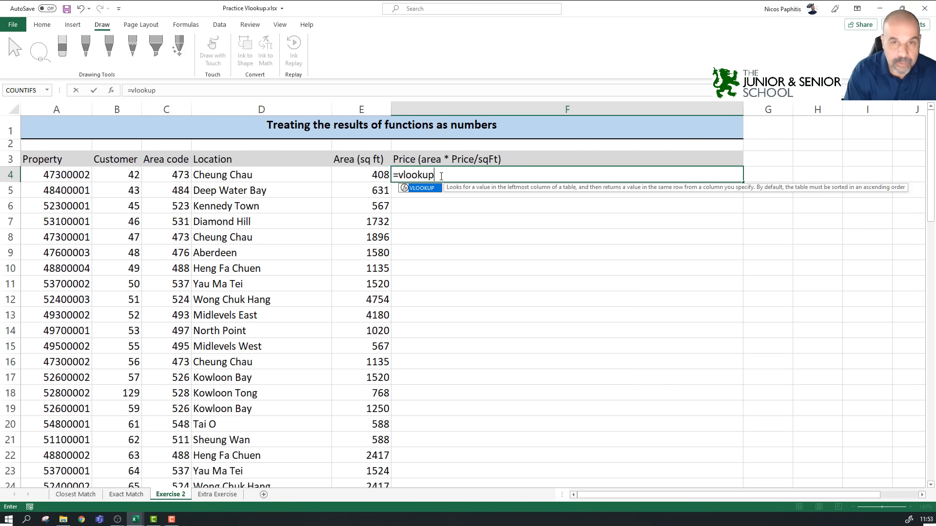
pyautogui.write('(')
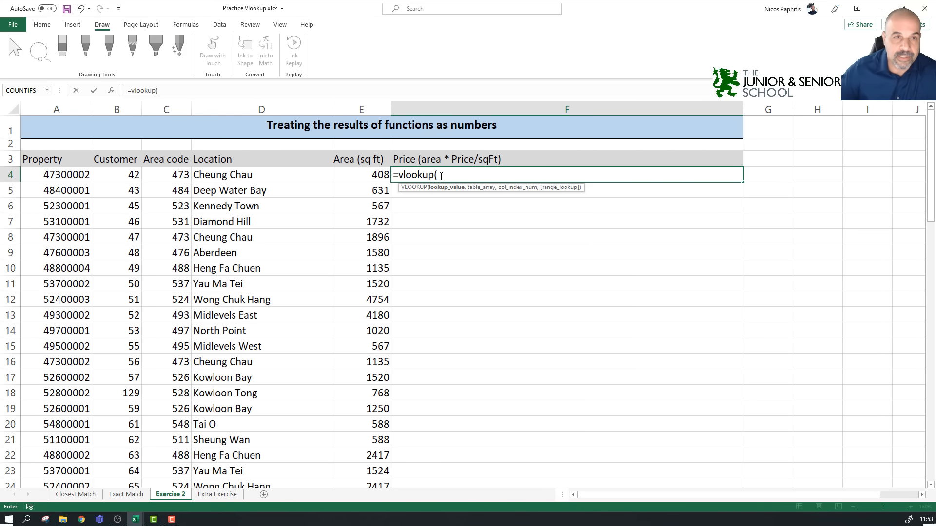
pyautogui.click(169, 174)
pyautogui.write(',')
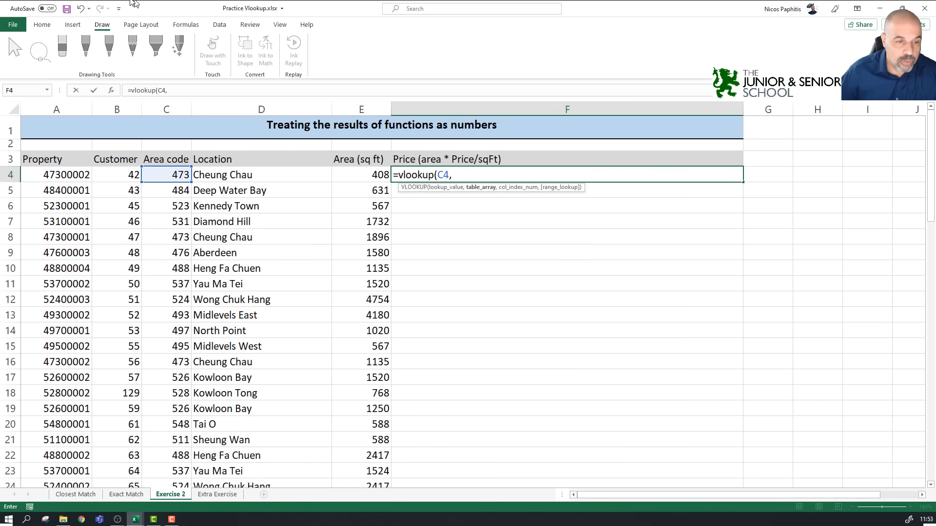
pyautogui.moveTo(135, 519)
pyautogui.click(192, 450)
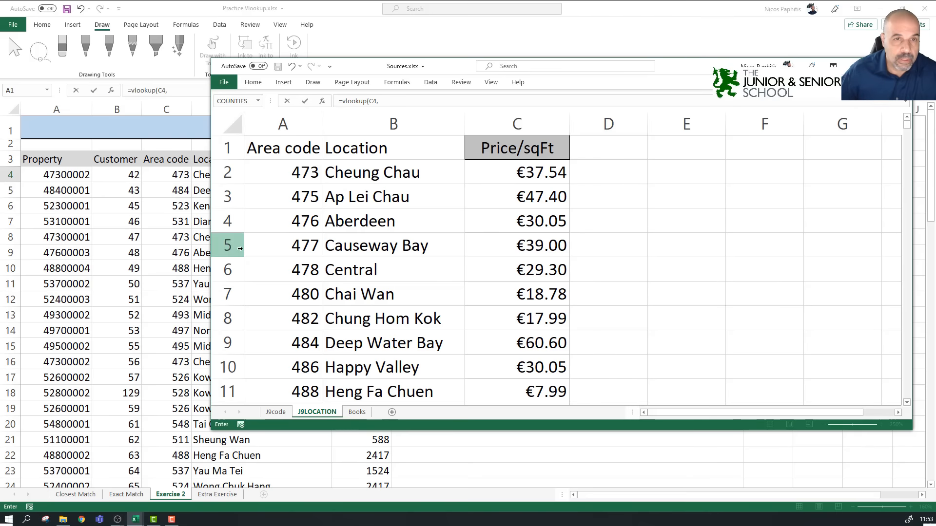
pyautogui.moveTo(268, 168); pyautogui.dragTo(478, 175)
pyautogui.scroll(5, 547, 258)
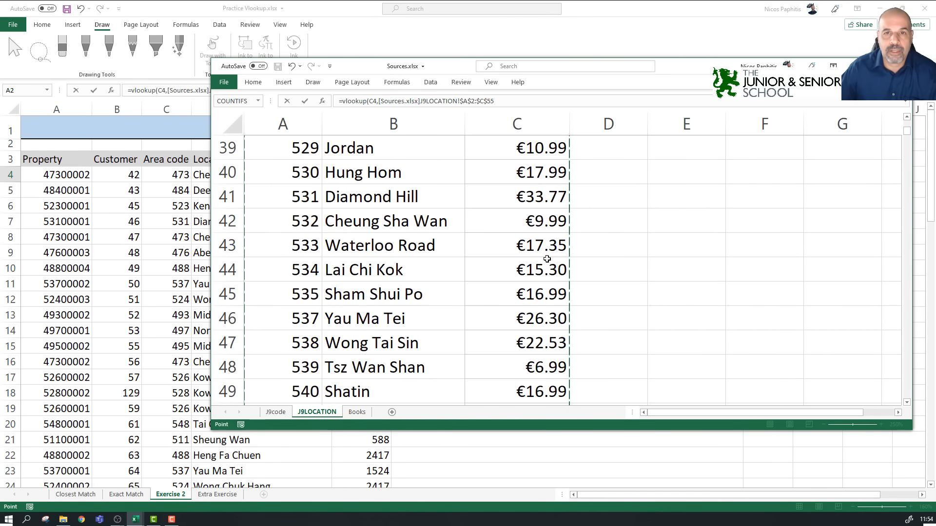
pyautogui.scroll(13, 547, 259)
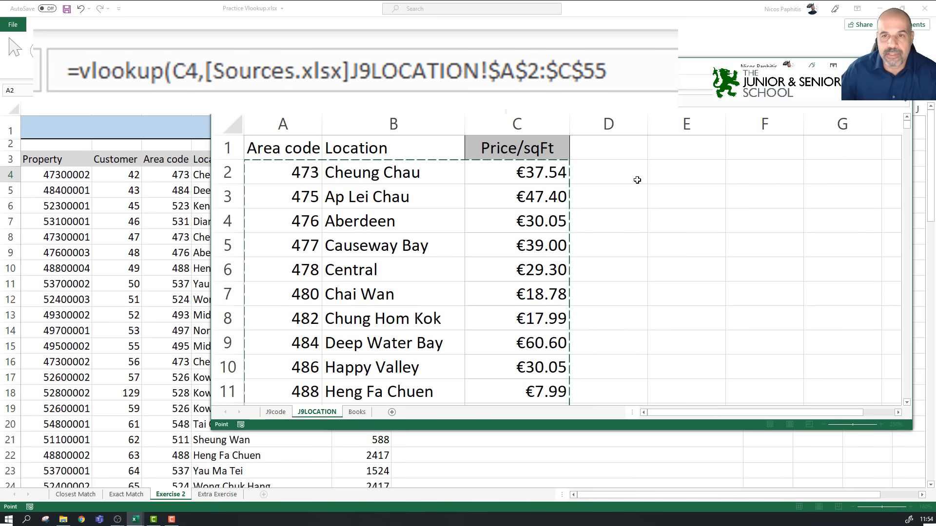
pyautogui.click(622, 181)
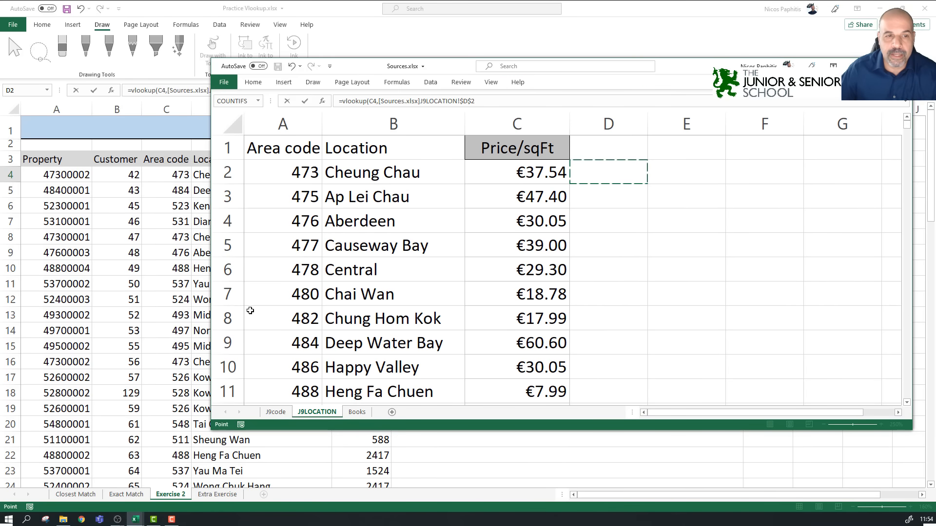
pyautogui.click(168, 240)
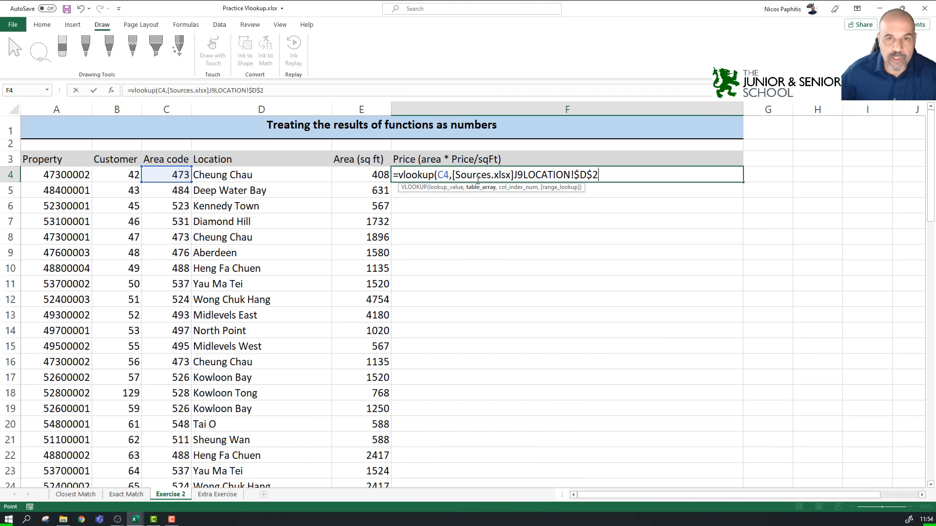
pyautogui.moveTo(453, 175); pyautogui.dragTo(599, 175)
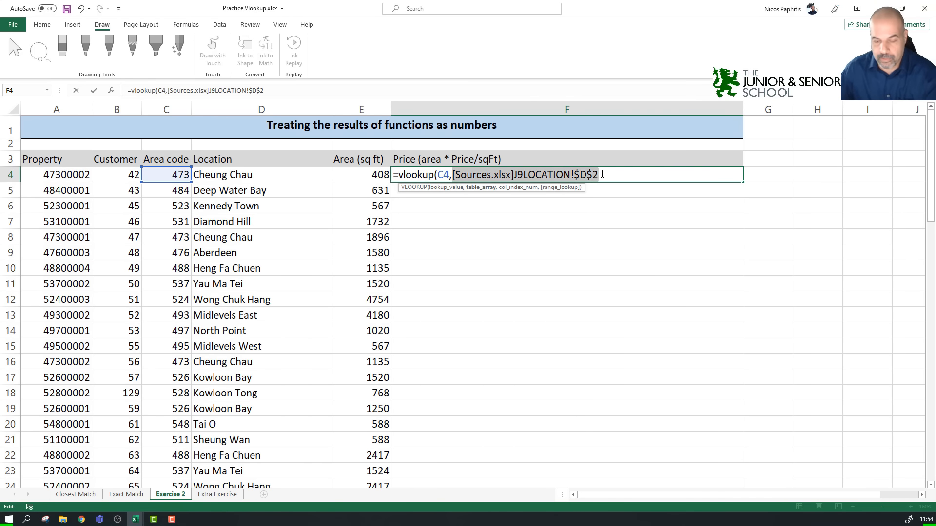
pyautogui.press('BackSpace')
# Step: Set the F4 lookup's table array to $A$2:$C$55 on the J9LOCATION sheet of Sources.xlsx
pyautogui.moveTo(135, 519)
pyautogui.click(183, 477)
pyautogui.moveTo(295, 172); pyautogui.dragTo(565, 343)
pyautogui.moveTo(512, 135); pyautogui.dragTo(539, 280)
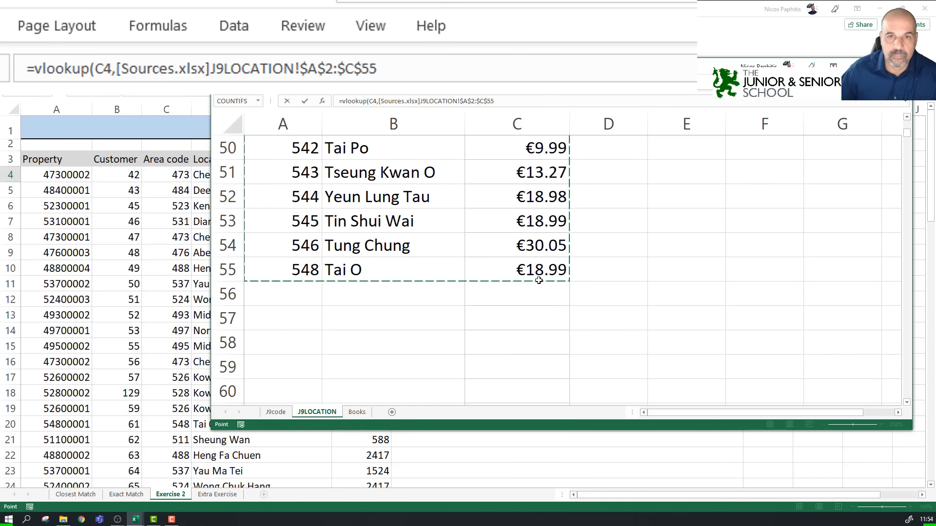
pyautogui.write(',')
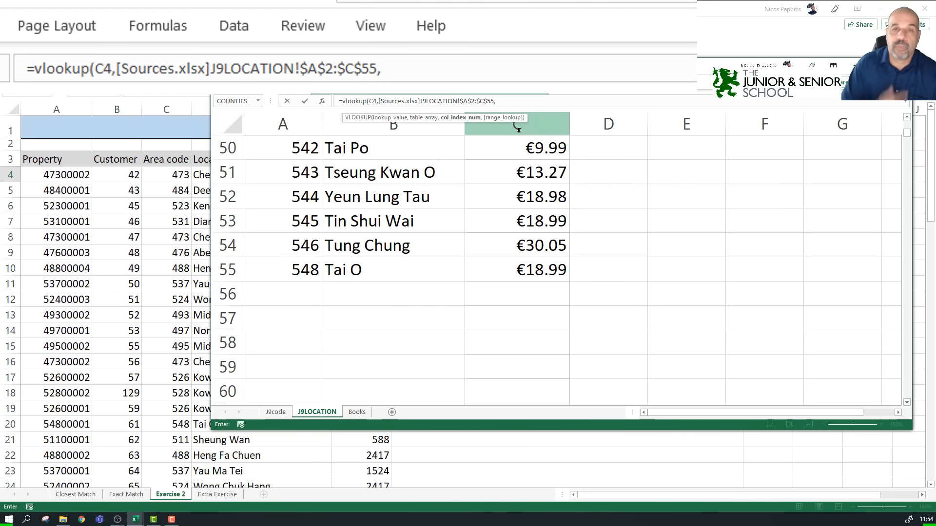
# Step: Complete the F4 lookup with column index 3 for Price/sqFt and FALSE for an exact match
pyautogui.scroll(16, 485, 217)
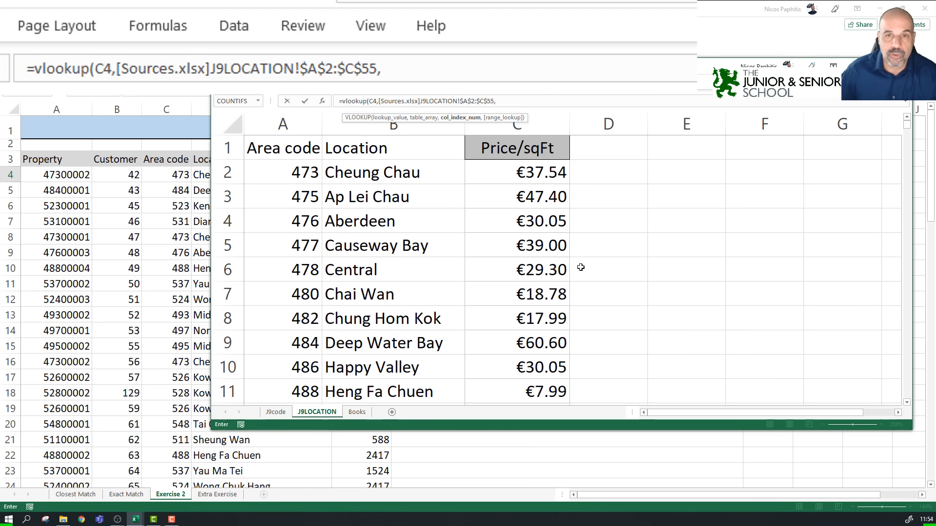
pyautogui.write('3')
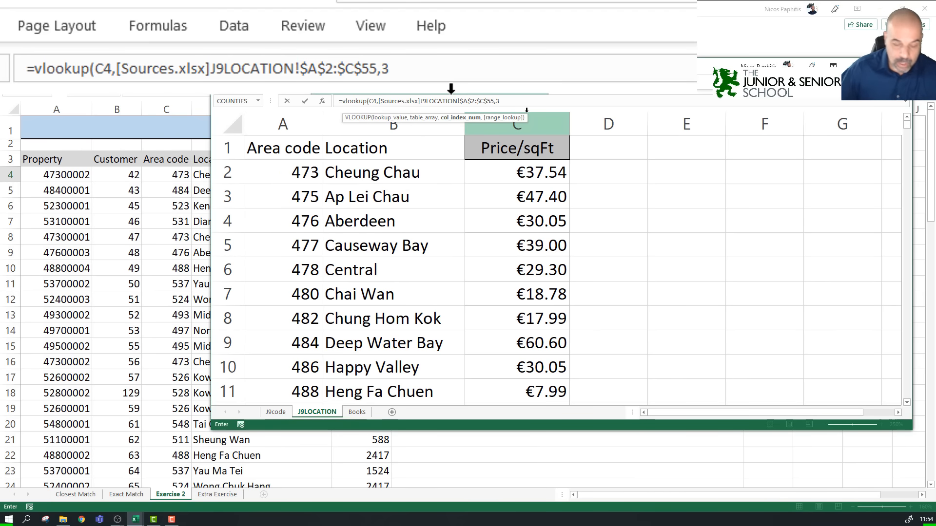
pyautogui.write(',false')
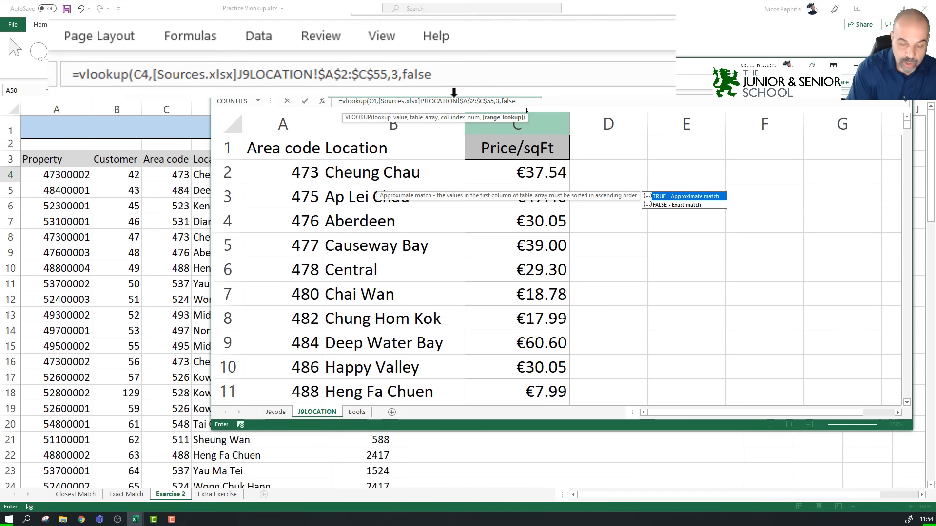
pyautogui.press('Return')
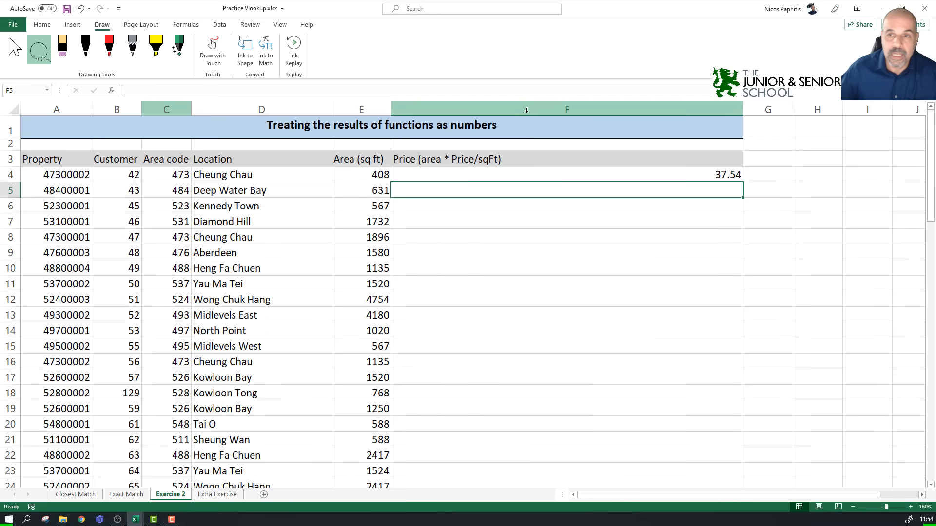
# Step: Multiply the VLOOKUP in F4 by the area in E4 and fill the formula down the whole Price column
pyautogui.click(629, 173)
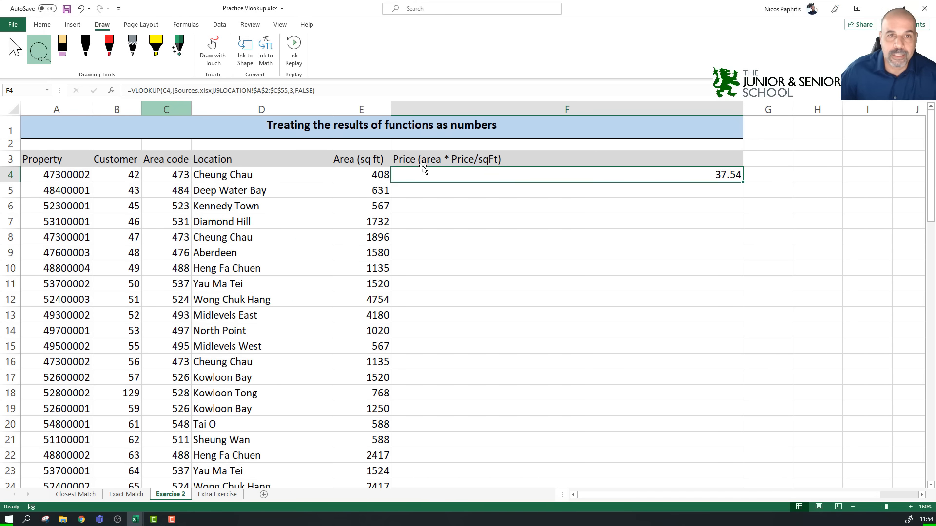
pyautogui.doubleClick(690, 170)
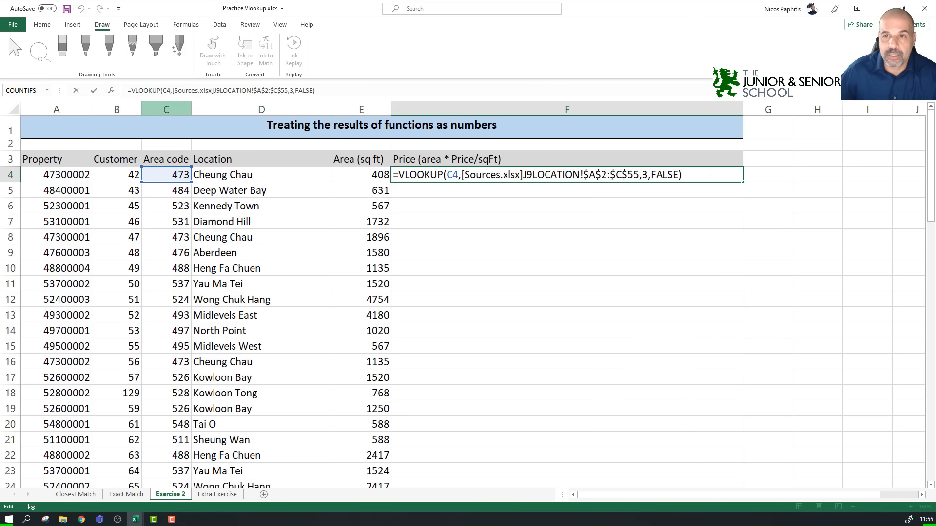
pyautogui.write('*')
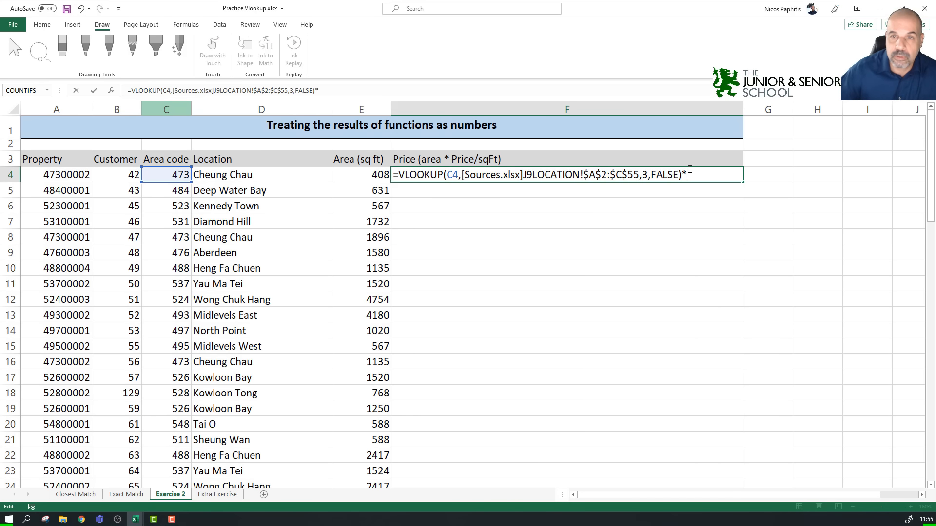
pyautogui.click(367, 179)
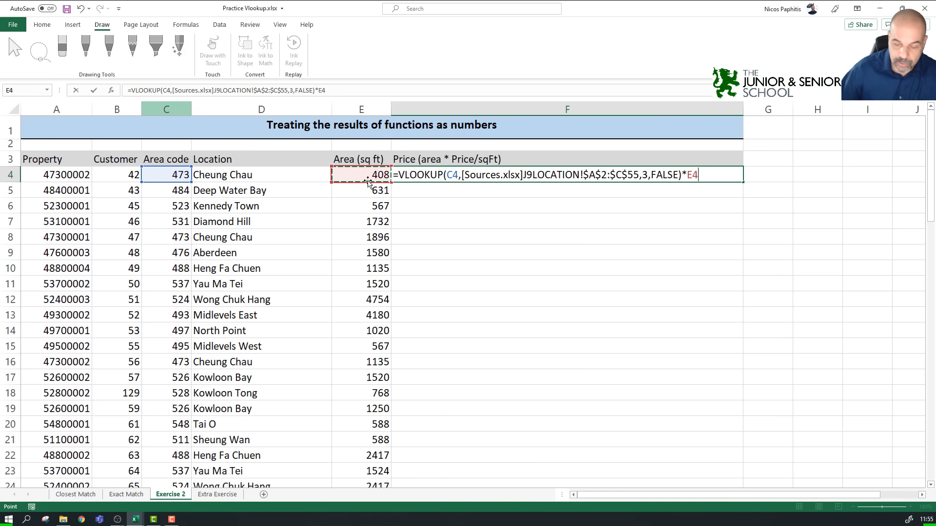
pyautogui.press('Return')
pyautogui.click(613, 177)
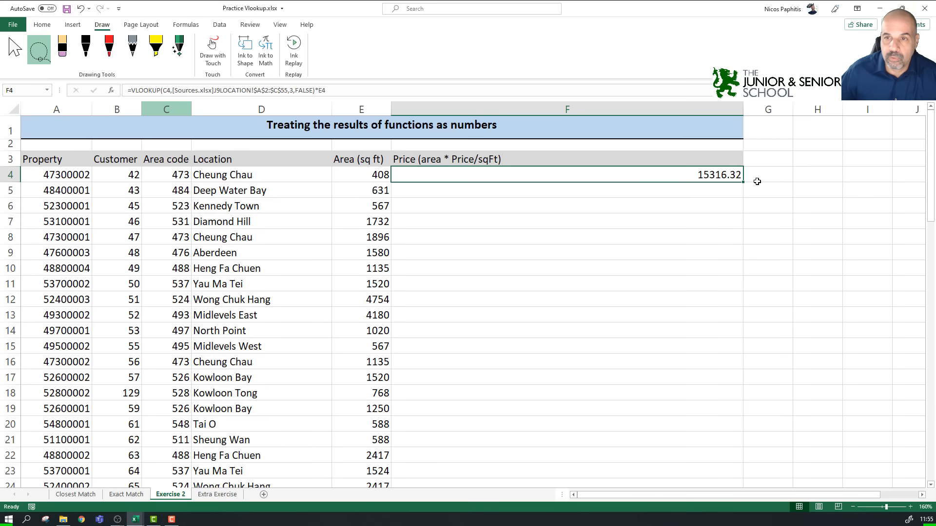
pyautogui.doubleClick(743, 181)
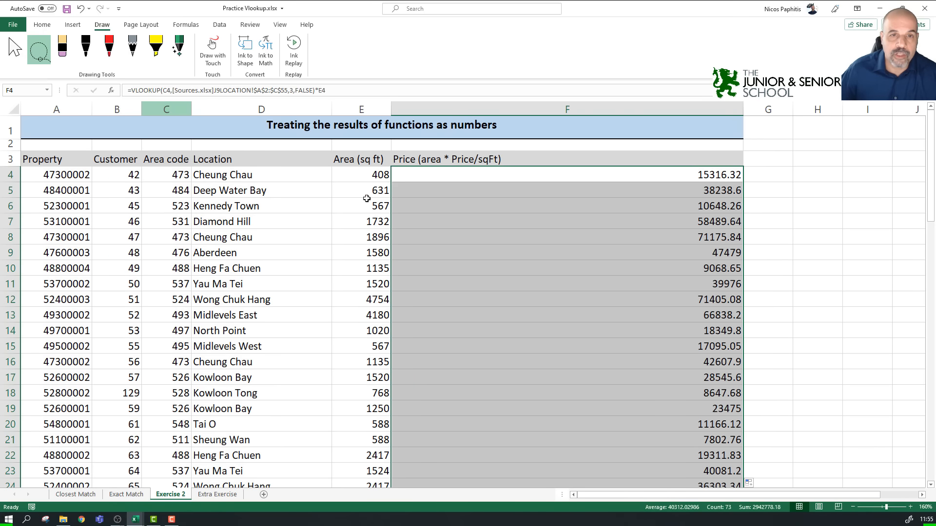
# Step: Set the area of the first property in E4 to 500 to test the price formula
pyautogui.moveTo(368, 202); pyautogui.dragTo(372, 191)
pyautogui.click(370, 172)
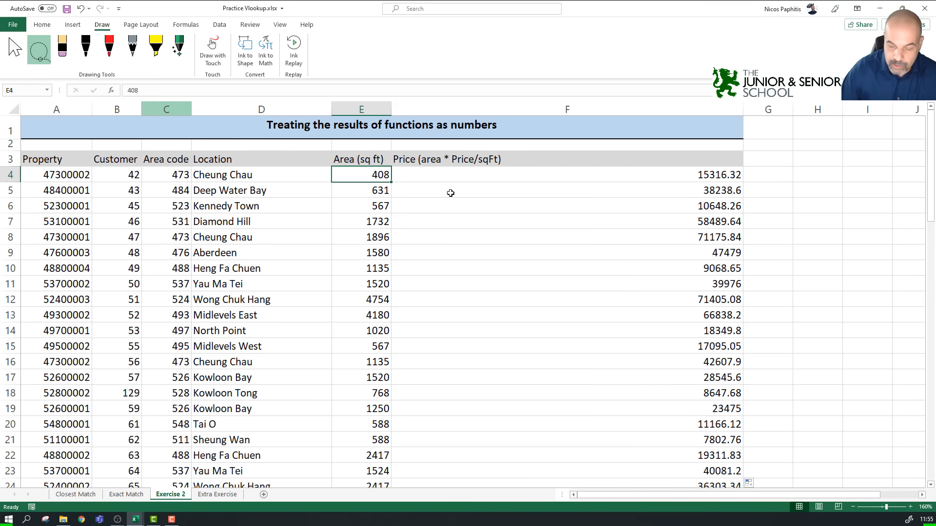
pyautogui.write('5')
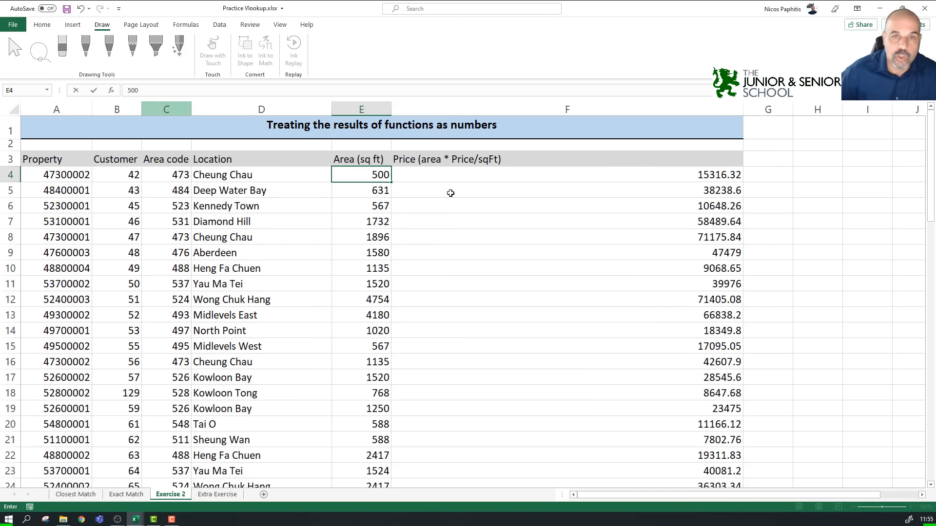
pyautogui.write('00')
pyautogui.press('Tab')
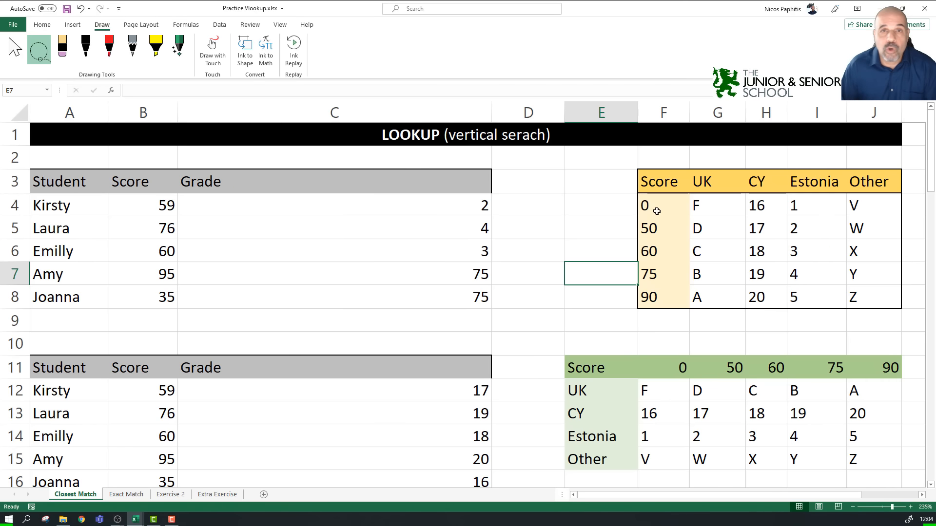
# Step: Review the score and grade tables of the LOOKUP, VLOOKUP and HLOOKUP sections on the Closest Match sheet
pyautogui.moveTo(680, 205); pyautogui.dragTo(851, 291)
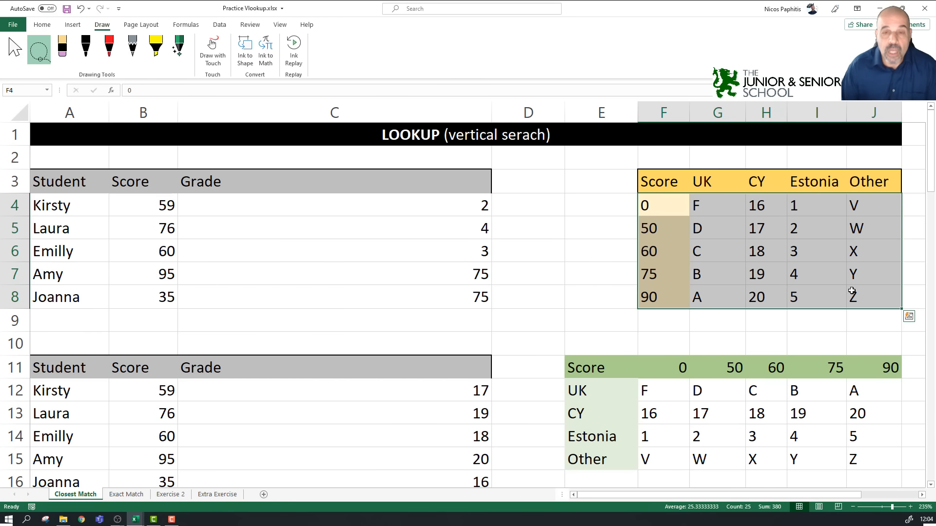
pyautogui.scroll(-7, 608, 331)
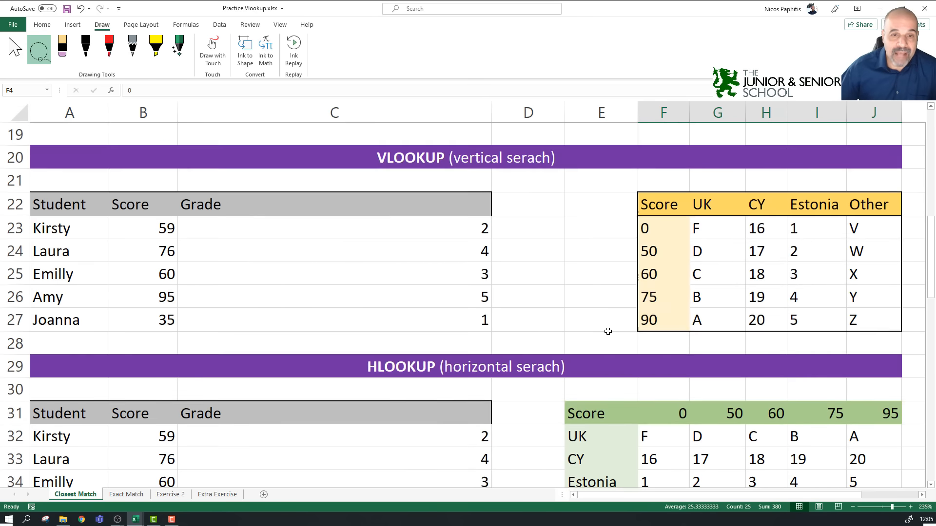
pyautogui.scroll(1, 607, 331)
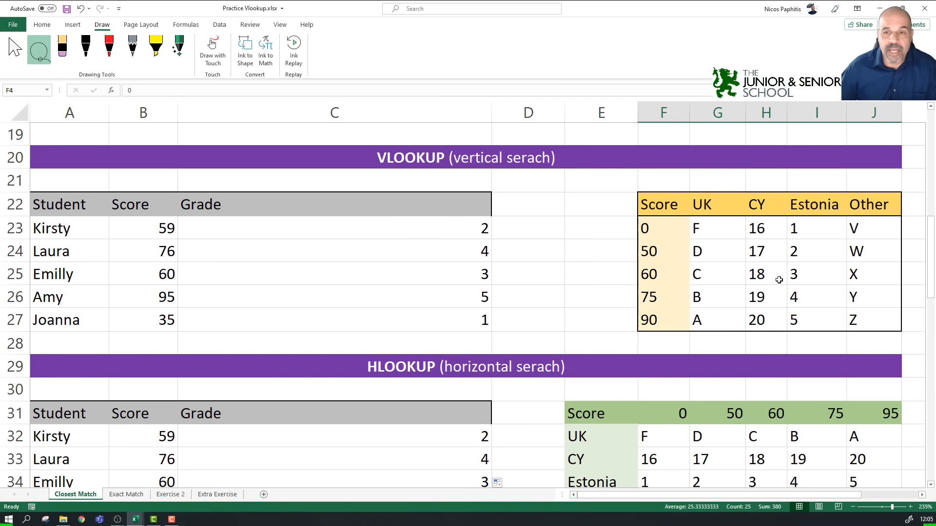
pyautogui.scroll(-1, 778, 287)
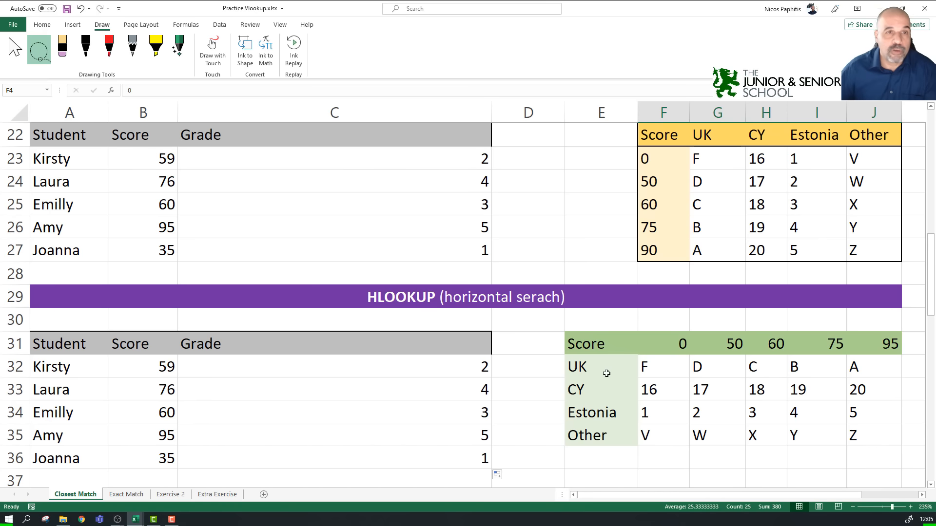
# Step: Widen column C on the Exact Match sheet and examine the FALSE argument in C12's VLOOKUP formula
pyautogui.click(127, 495)
pyautogui.scroll(2, 288, 275)
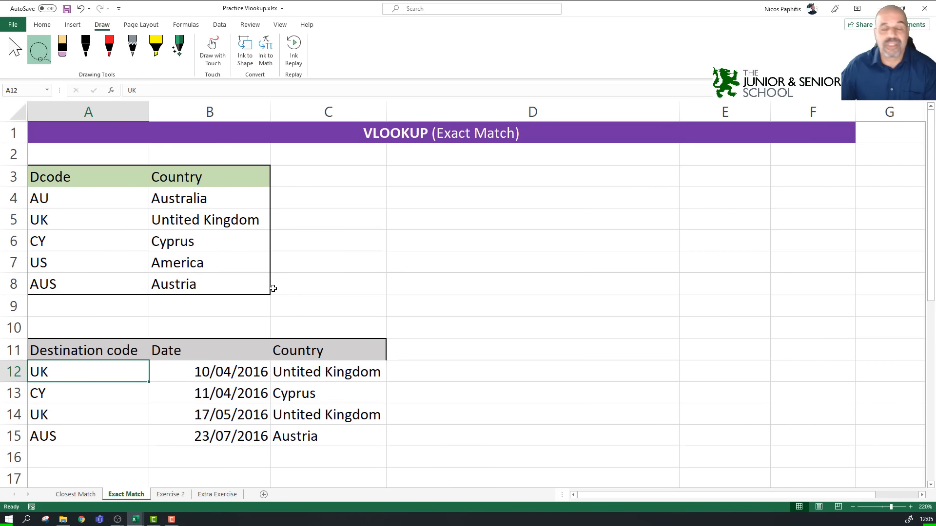
pyautogui.click(328, 371)
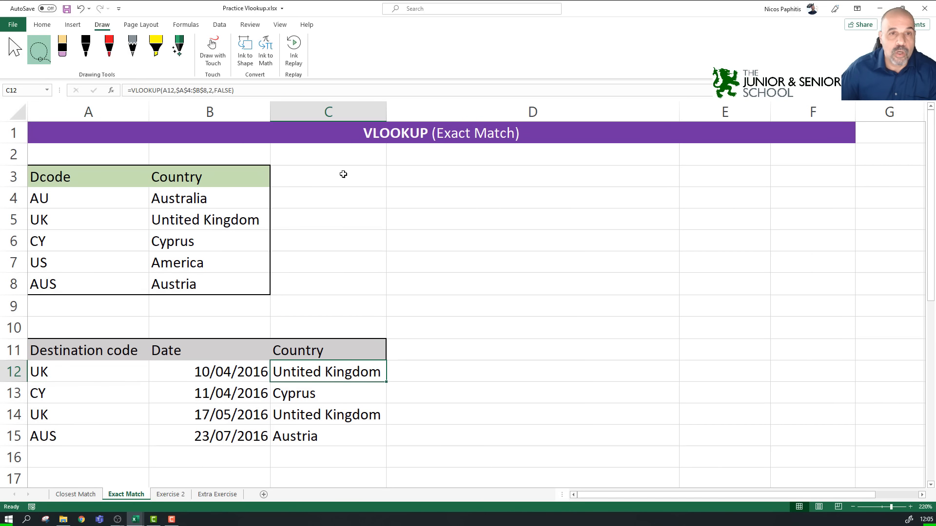
pyautogui.moveTo(386, 112); pyautogui.dragTo(523, 117)
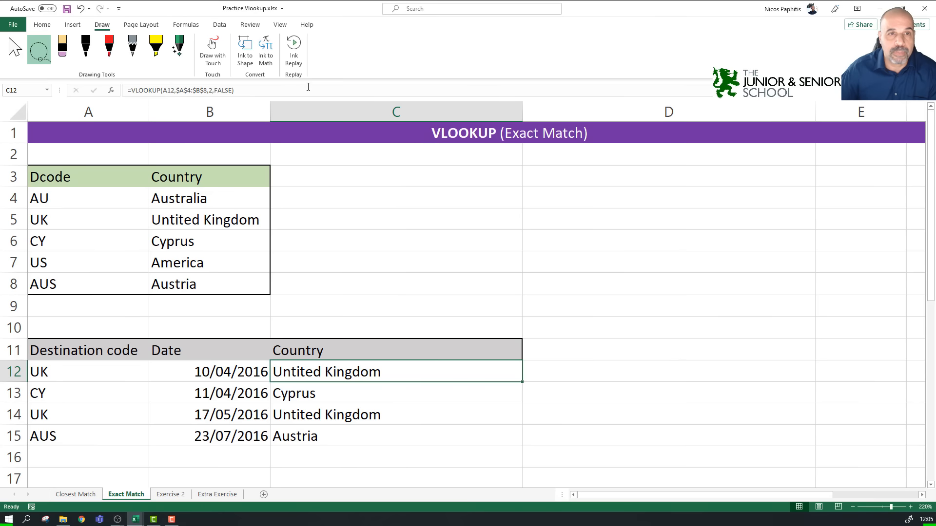
pyautogui.press('F2')
pyautogui.click(499, 371)
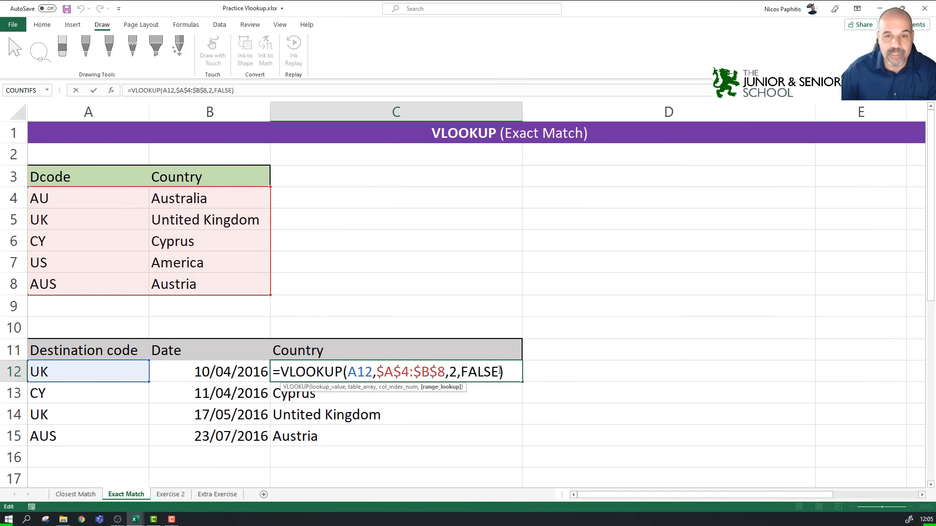
pyautogui.moveTo(499, 372); pyautogui.dragTo(459, 368)
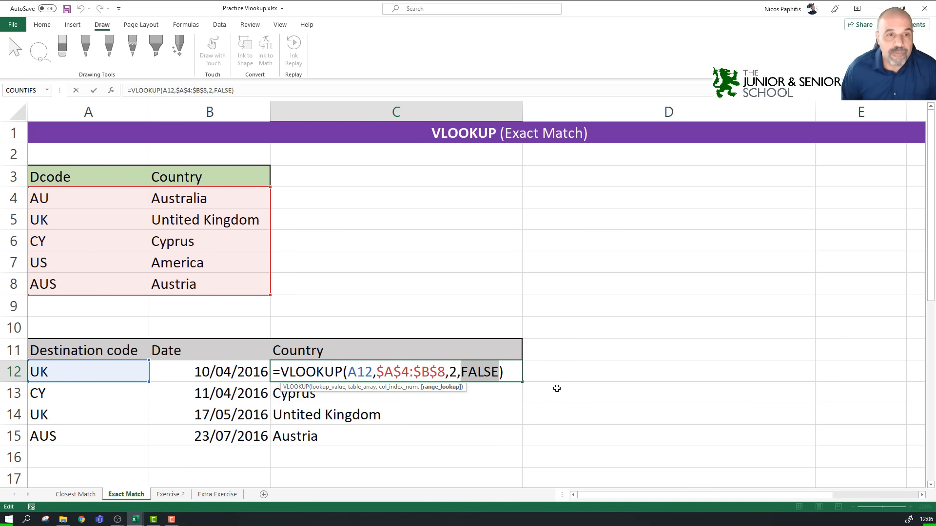
pyautogui.hotkey('ctrl', 'Return')
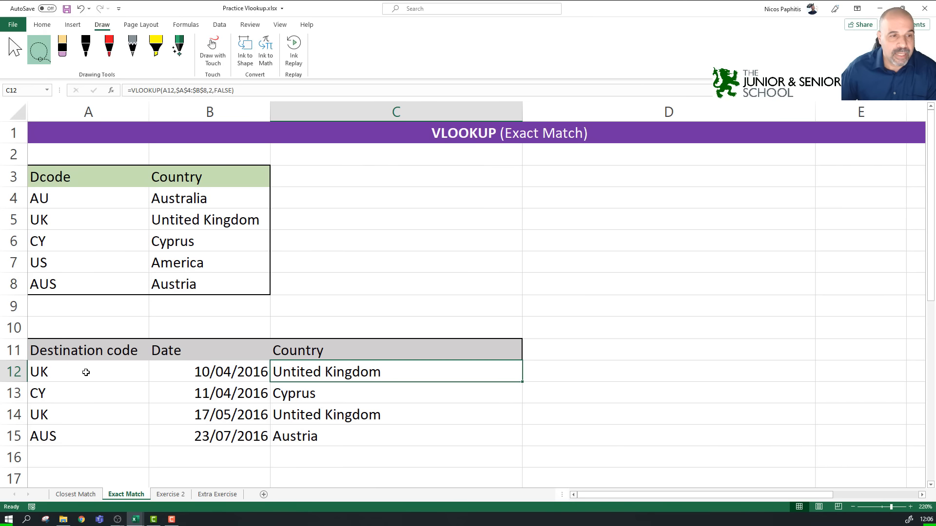
# Step: Trace the destination code in A12 to its matching code and country in the Dcode table
pyautogui.click(54, 372)
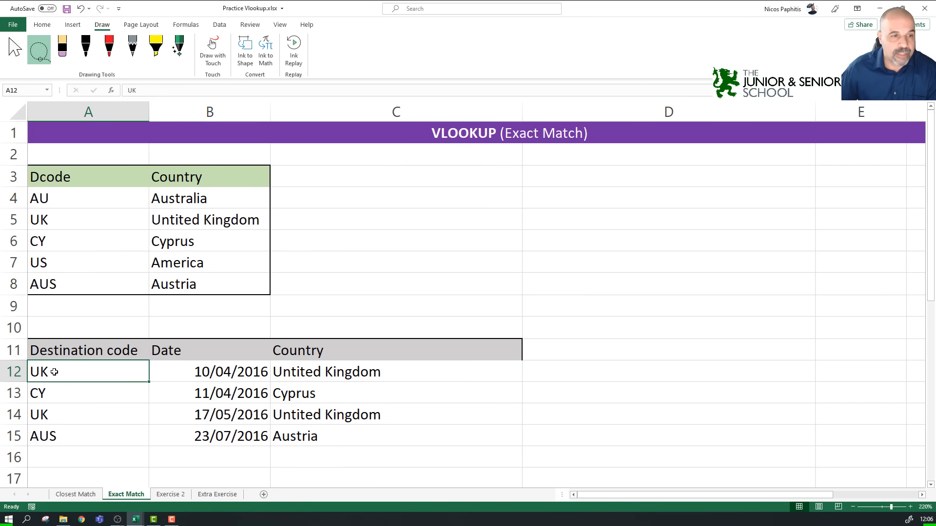
pyautogui.click(42, 222)
pyautogui.click(166, 219)
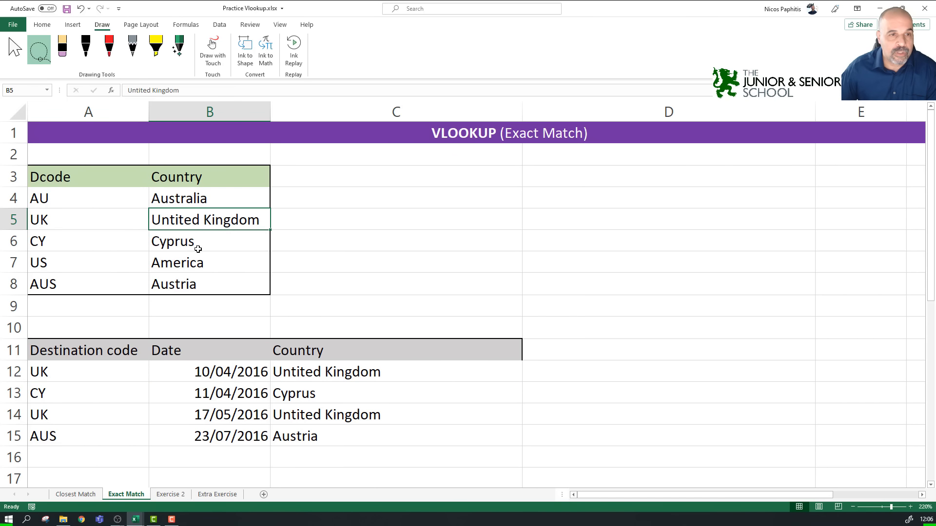
# Step: Set the destination code in A12 to UY to test the exact-match lookup with a code missing from the table
pyautogui.click(78, 373)
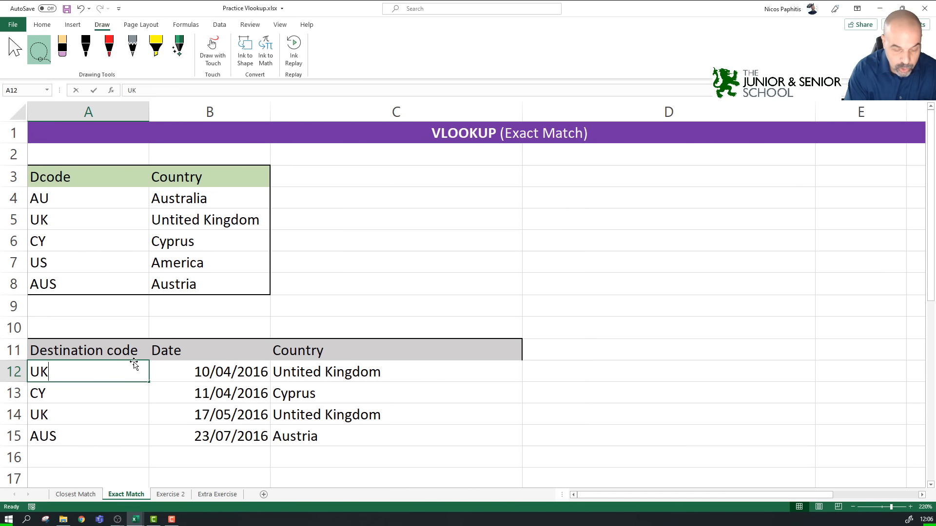
pyautogui.doubleClick(135, 364)
pyautogui.press('BackSpace')
pyautogui.write('Y')
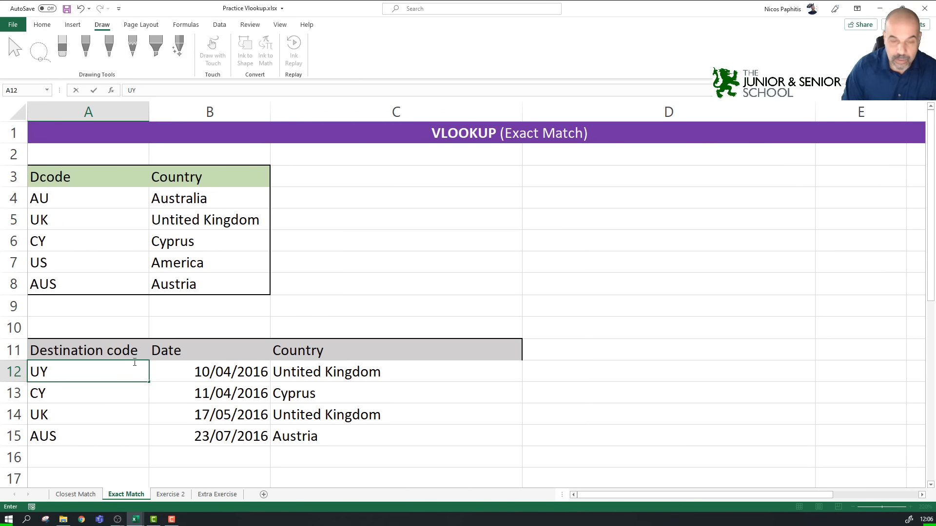
pyautogui.press('Return')
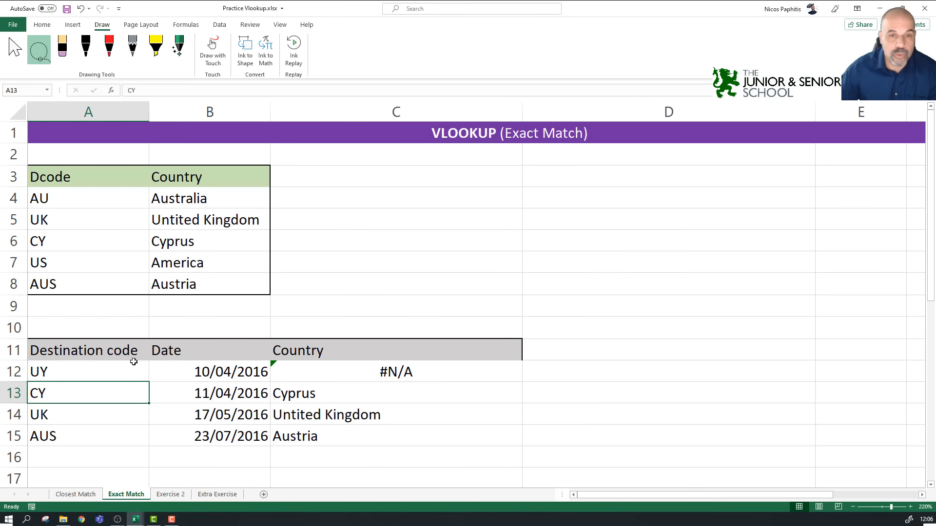
# Step: Clear the country formulas in C12:C15 and start an XLOOKUP in C12 with A12 as the lookup value
pyautogui.click(480, 376)
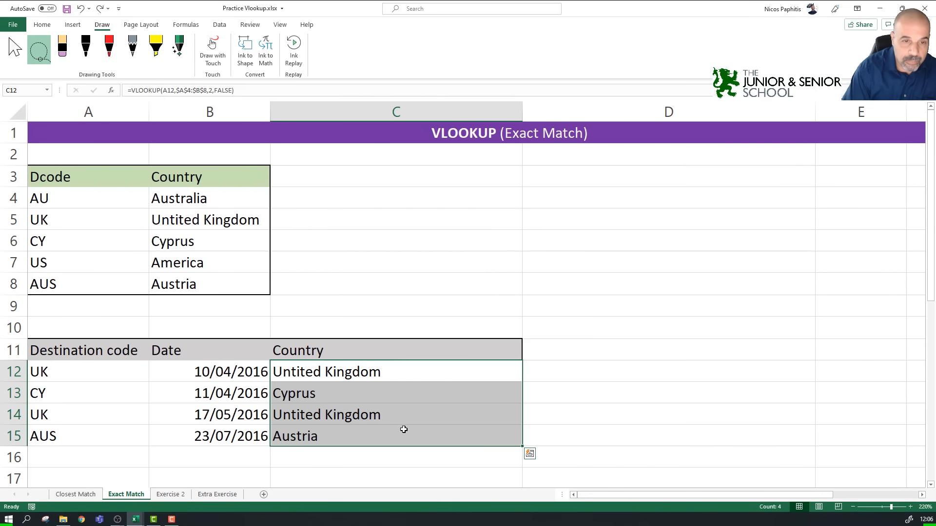
pyautogui.press('Delete')
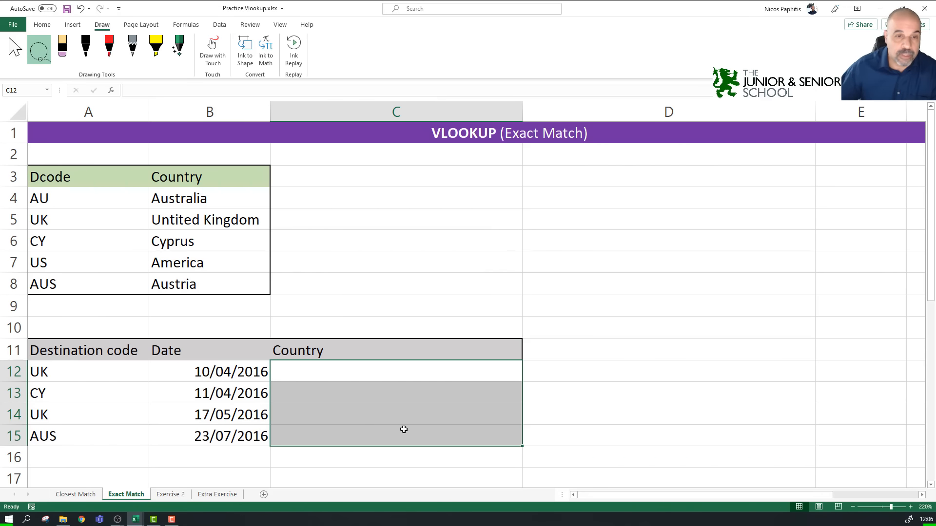
pyautogui.click(325, 369)
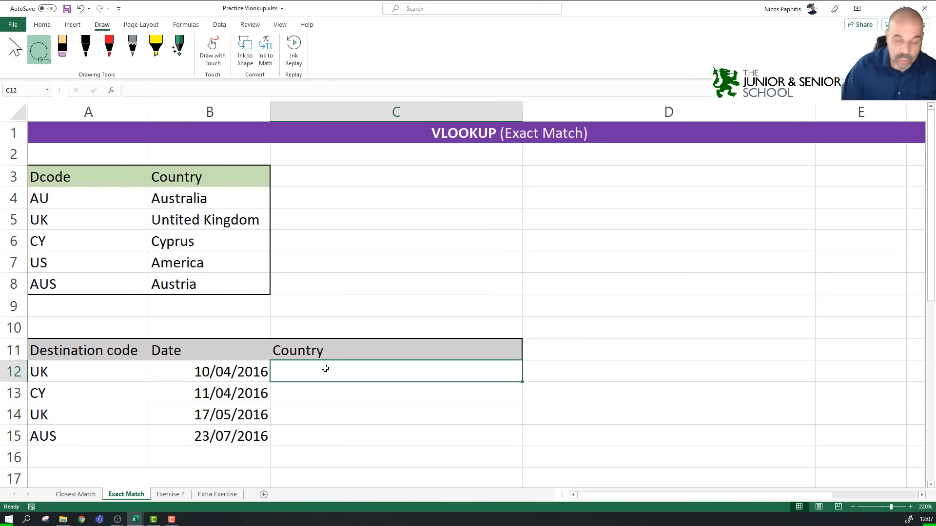
pyautogui.write('=x')
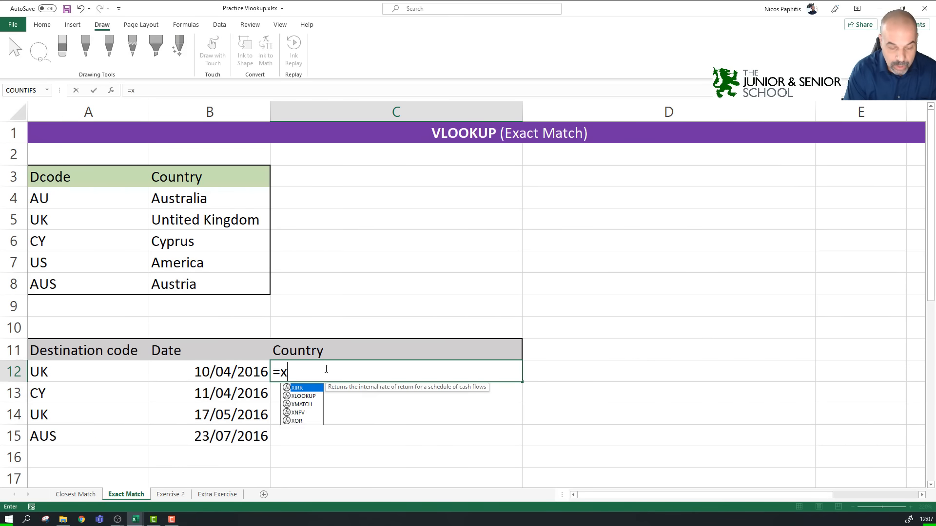
pyautogui.write('lookup')
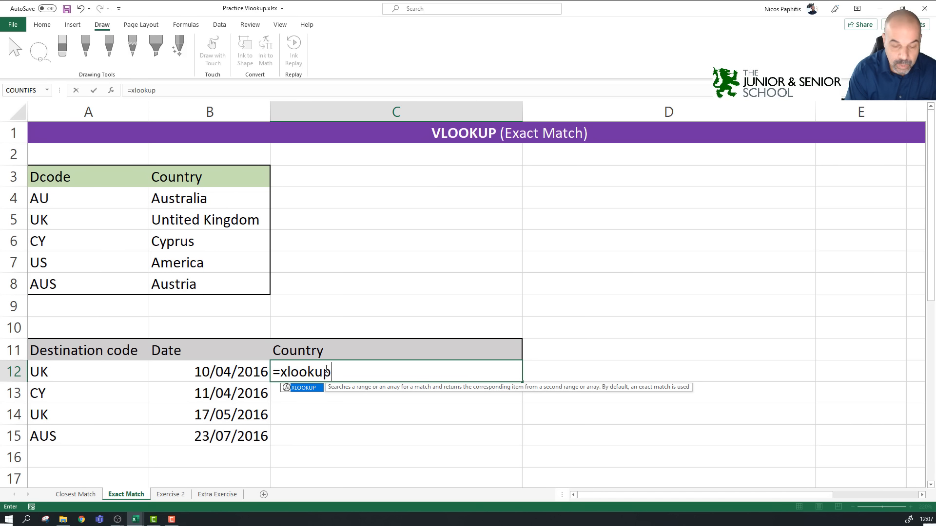
pyautogui.write('(')
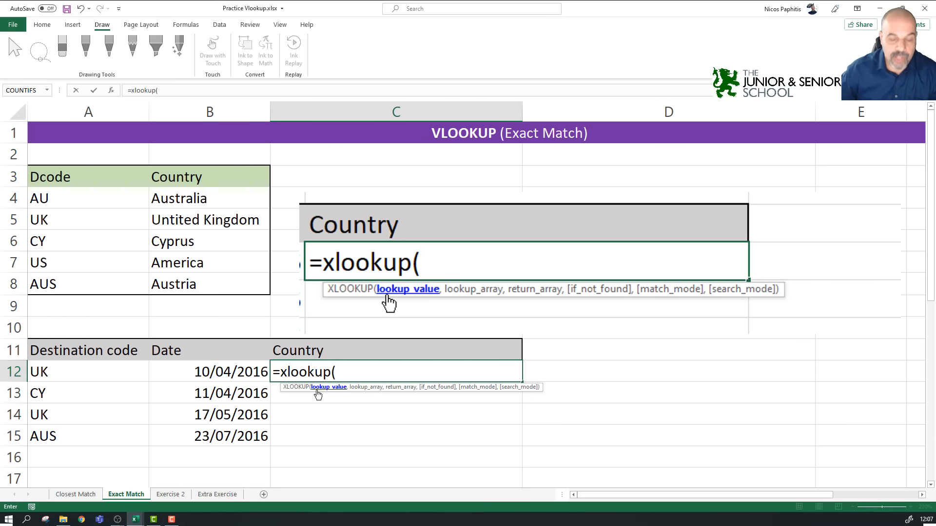
pyautogui.click(92, 371)
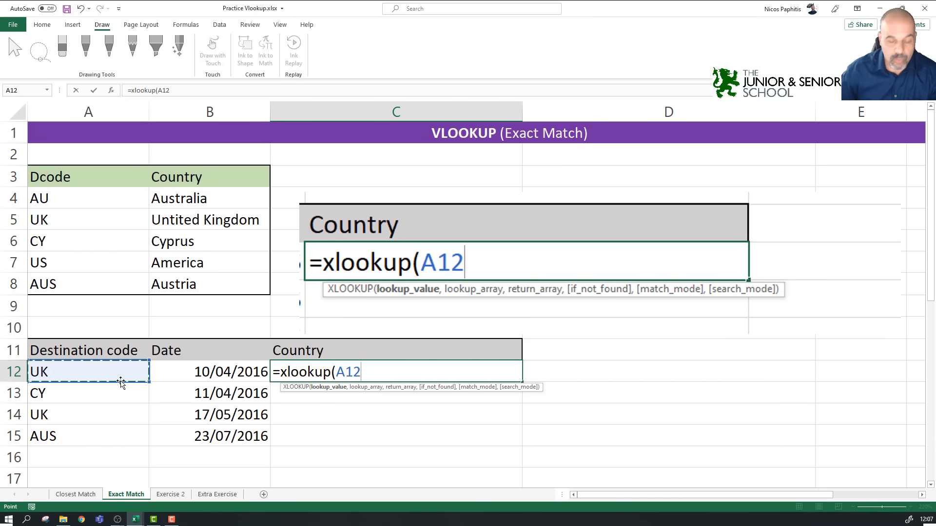
pyautogui.write(',')
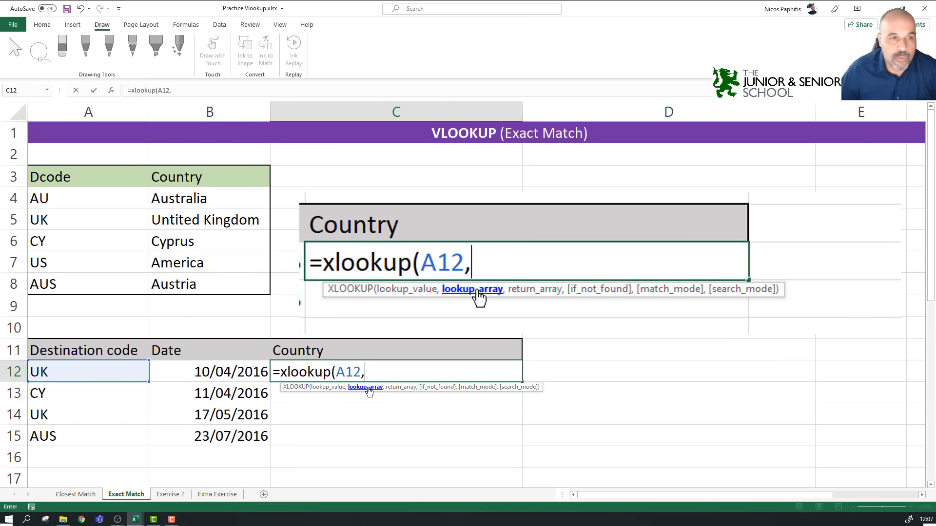
# Step: Complete C12's XLOOKUP with the lookup array A4:A8 and the return array B4:B8
pyautogui.click(104, 201)
pyautogui.moveTo(105, 200); pyautogui.dragTo(93, 285)
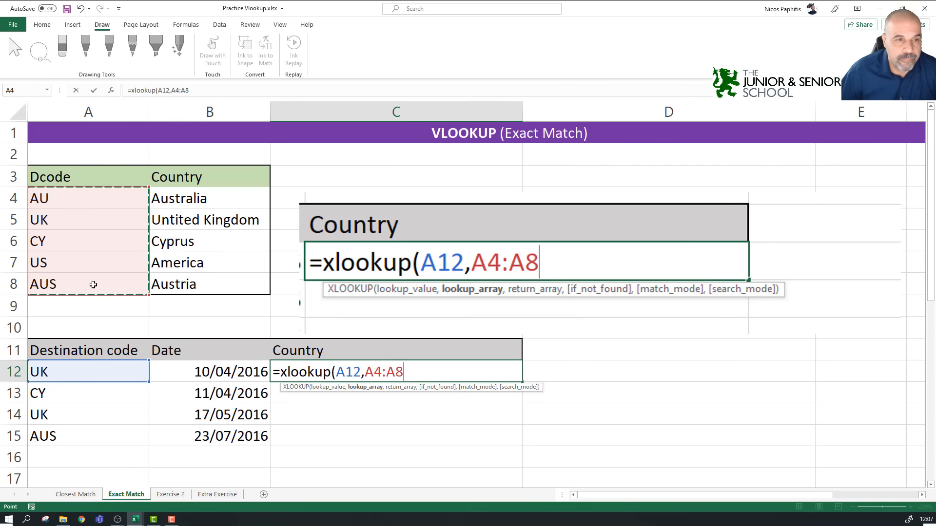
pyautogui.write(',')
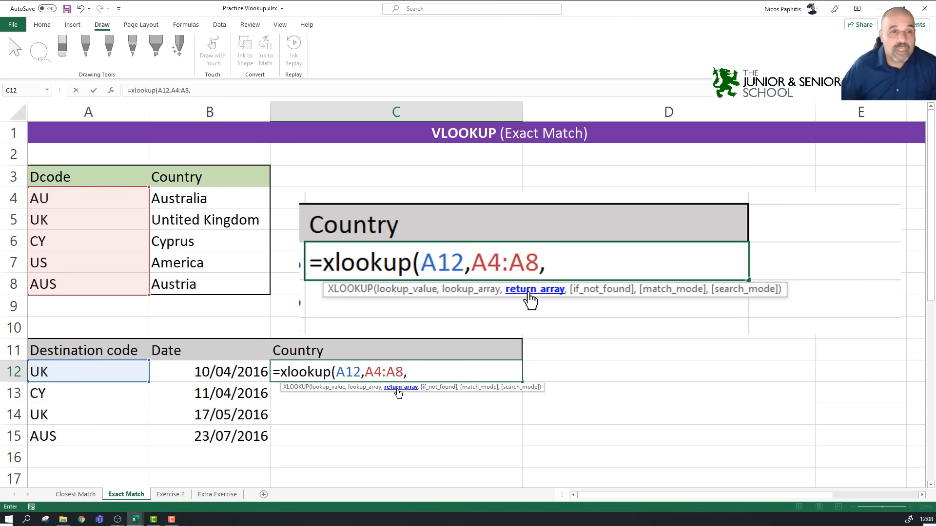
pyautogui.moveTo(212, 199); pyautogui.dragTo(206, 280)
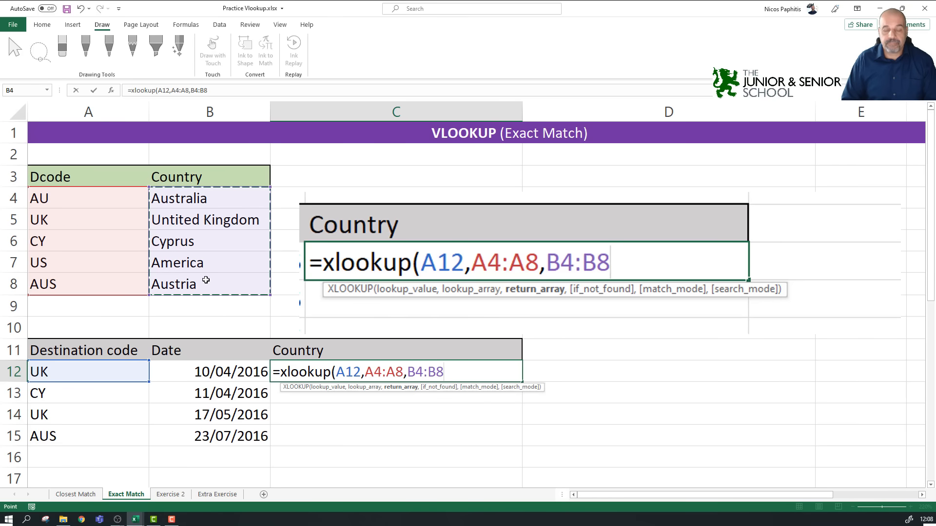
pyautogui.write(',')
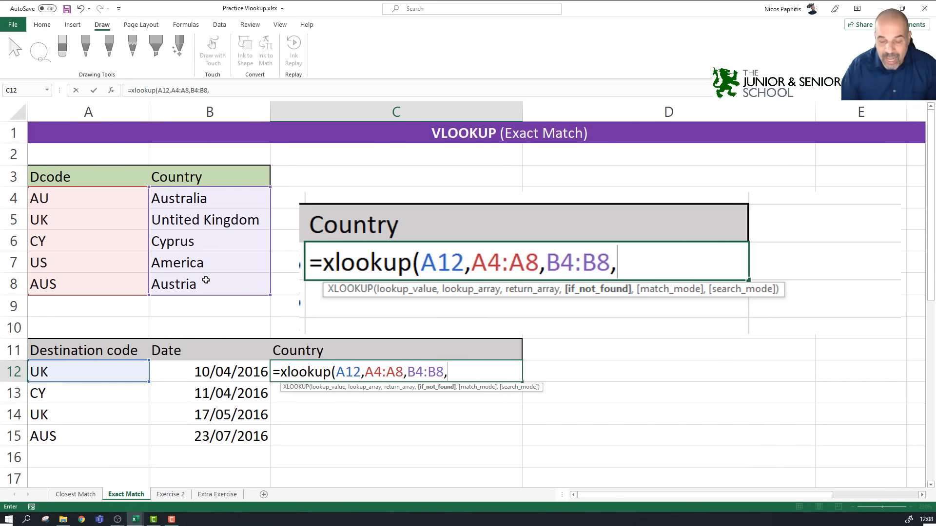
pyautogui.press('BackSpace')
pyautogui.write(')')
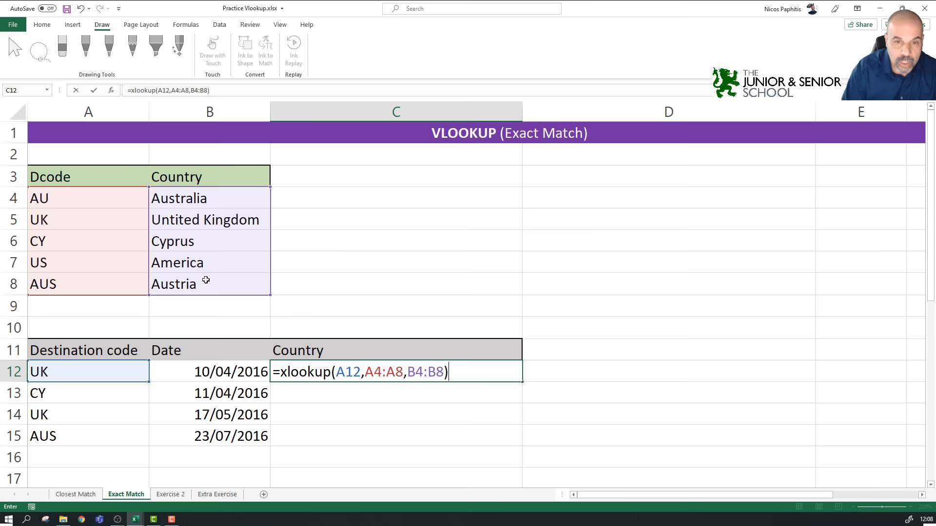
pyautogui.press('Return')
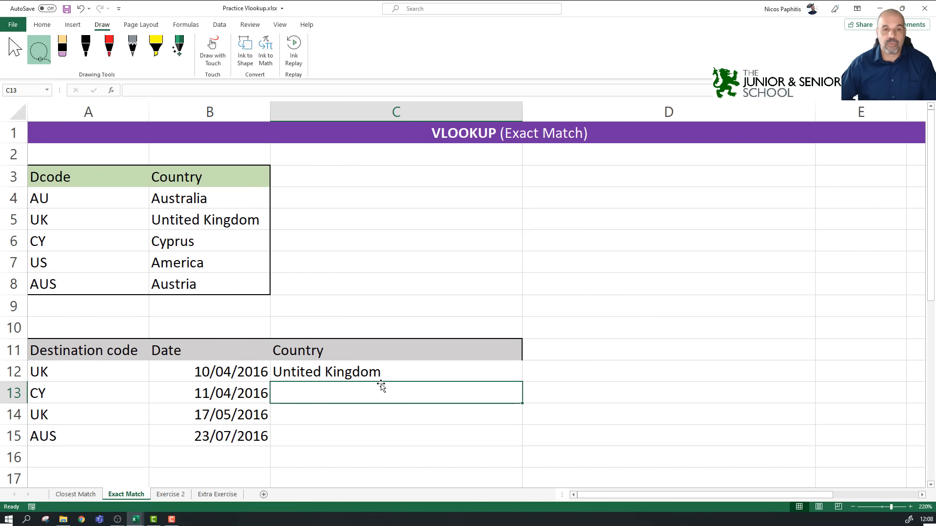
# Step: Make both arrays in C12's XLOOKUP absolute as $A$4:$A$8 and $B$4:$B$8
pyautogui.click(383, 374)
pyautogui.doubleClick(383, 373)
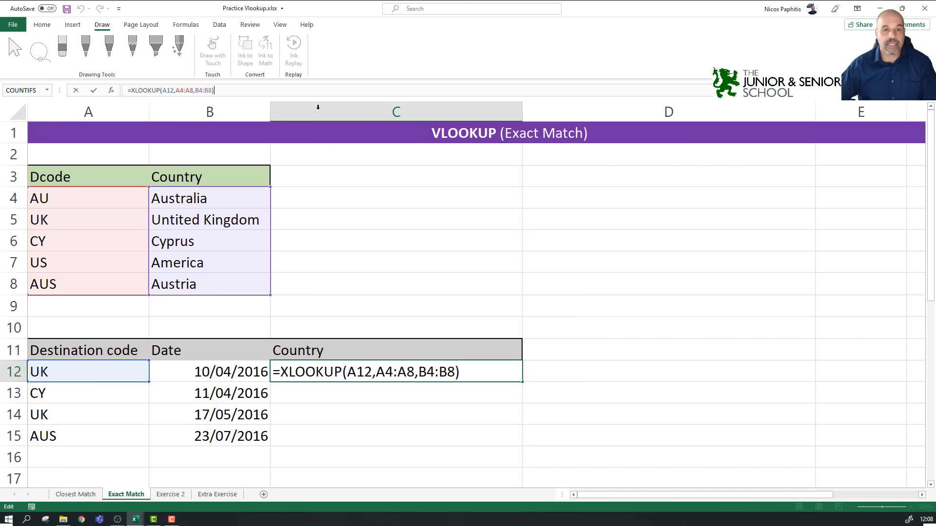
pyautogui.moveTo(387, 373); pyautogui.dragTo(489, 372)
pyautogui.press('F4')
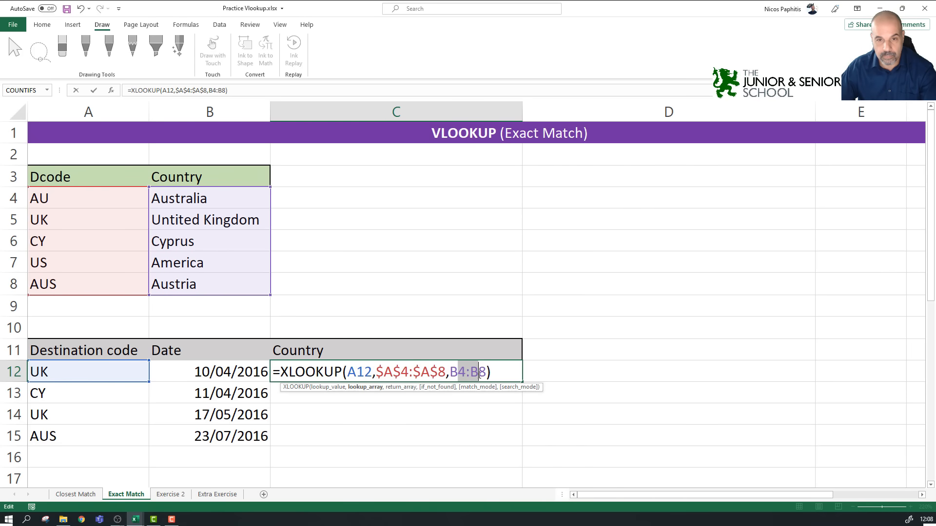
pyautogui.press('F4')
pyautogui.press('Return')
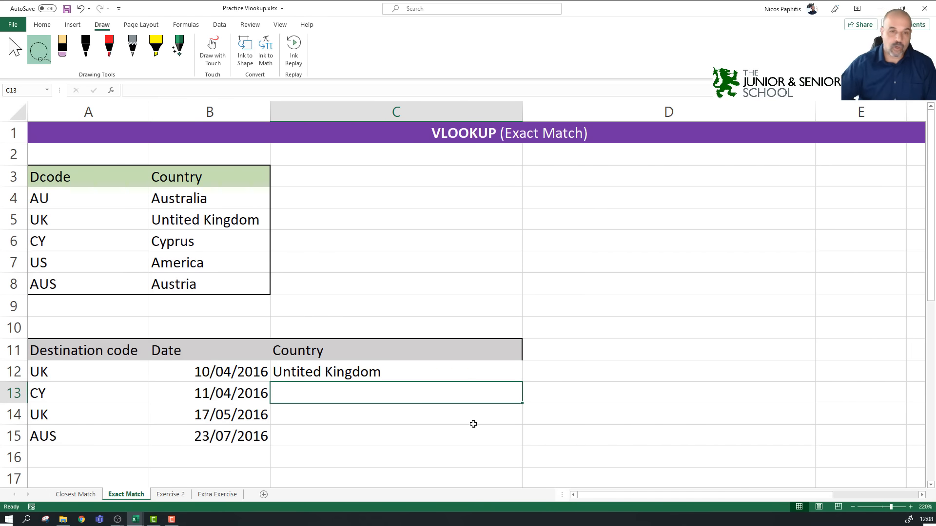
# Step: Fill C12's XLOOKUP formula down to C15 and inspect the arguments of the formula in C12
pyautogui.rightClick(625, 419)
pyautogui.click(488, 373)
pyautogui.click(511, 379)
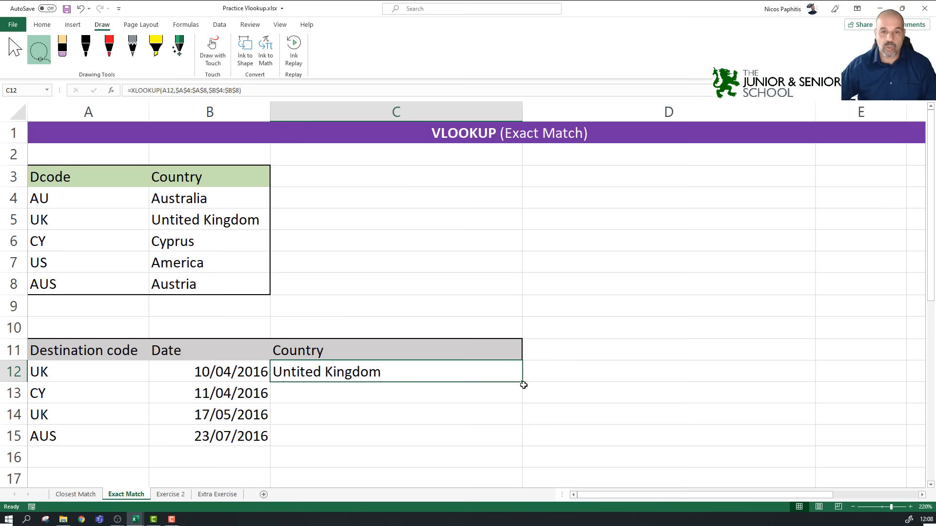
pyautogui.moveTo(522, 384); pyautogui.dragTo(516, 421)
pyautogui.moveTo(514, 440); pyautogui.dragTo(515, 440)
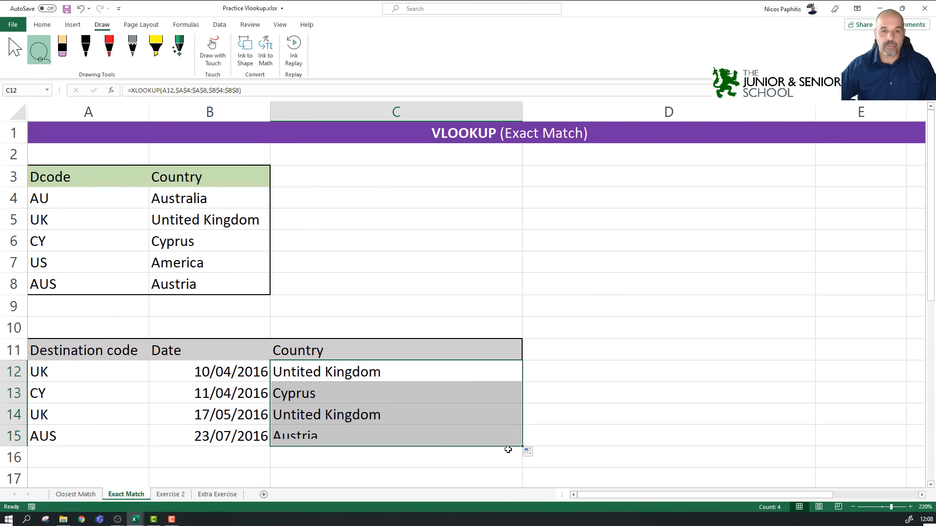
pyautogui.click(462, 374)
pyautogui.press('F2')
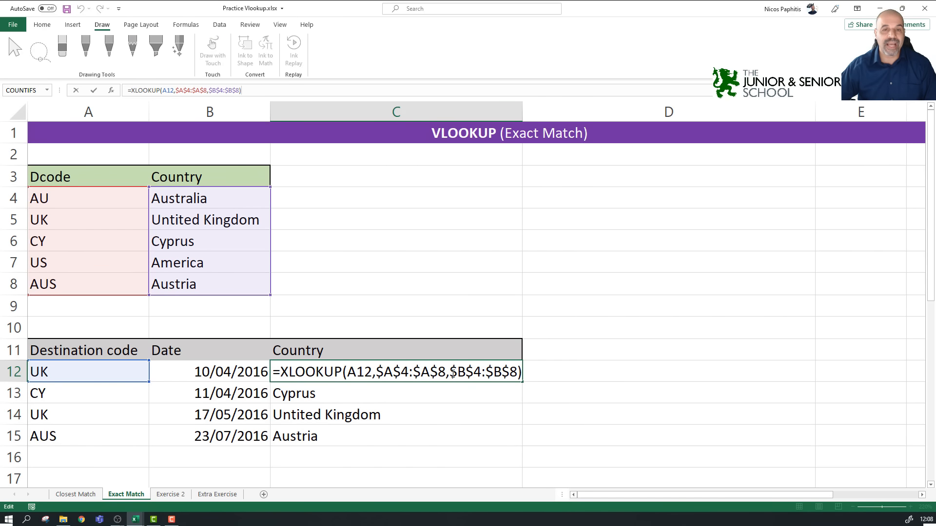
pyautogui.click(432, 370)
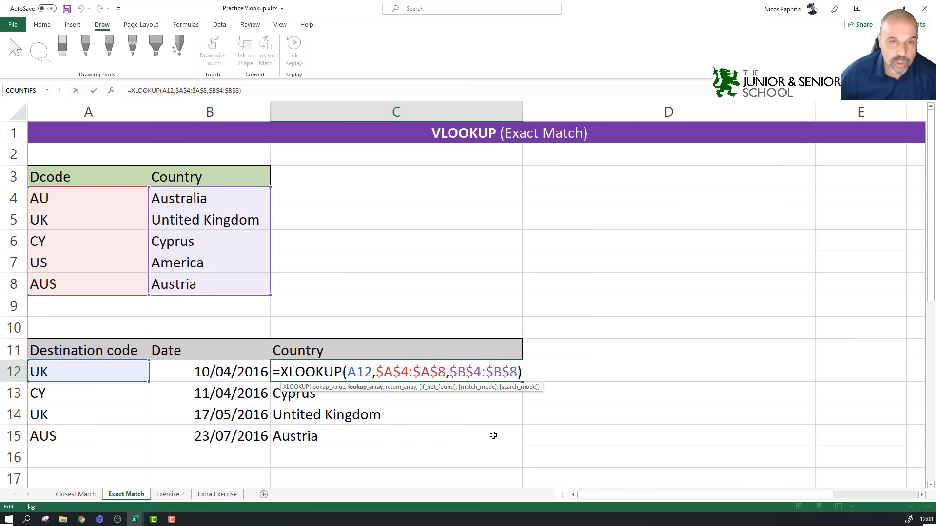
pyautogui.hotkey('ctrl', 'Return')
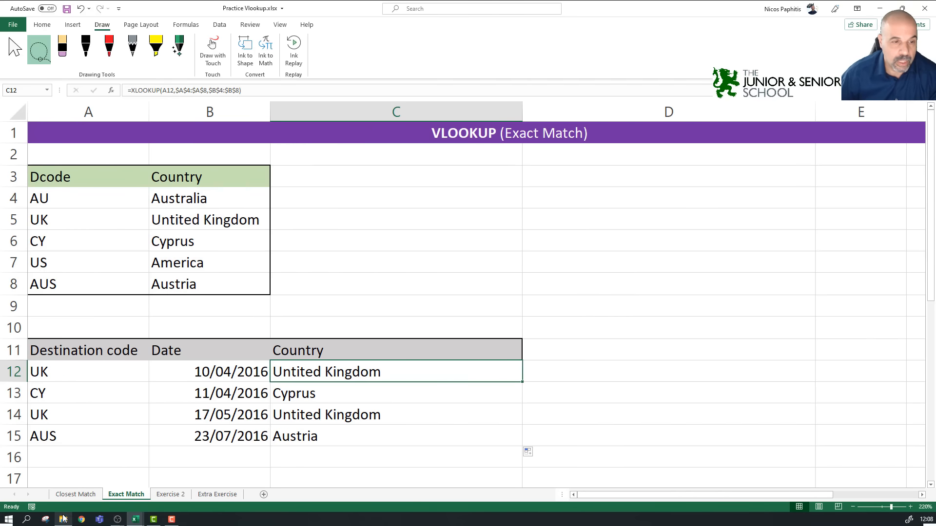
# Step: Clear the grade formulas in C23:C27 on the Closest Match sheet
pyautogui.click(84, 495)
pyautogui.moveTo(376, 161); pyautogui.dragTo(402, 242)
pyautogui.press('Delete')
pyautogui.scroll(1, 319, 183)
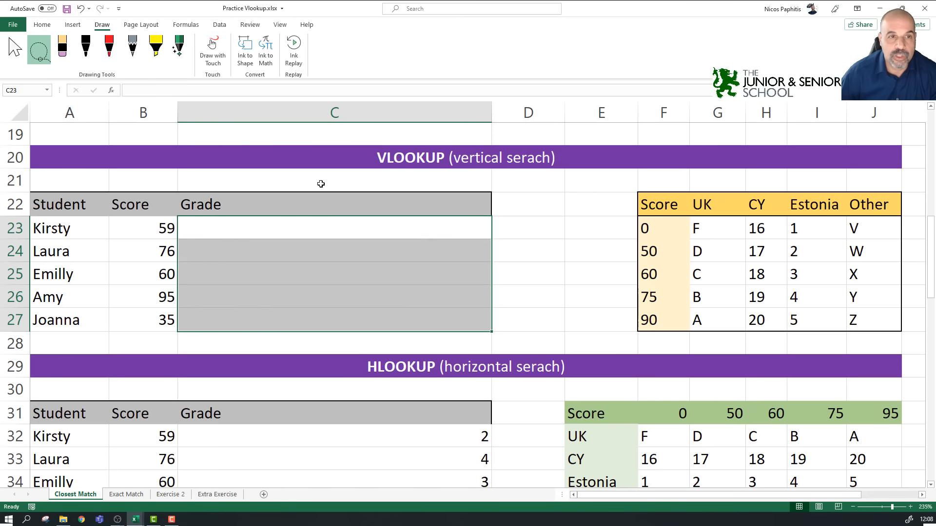
# Step: Delete the VLOOKUP heading text in row 20 and the HLOOKUP heading text in row 29
pyautogui.click(311, 233)
pyautogui.click(378, 155)
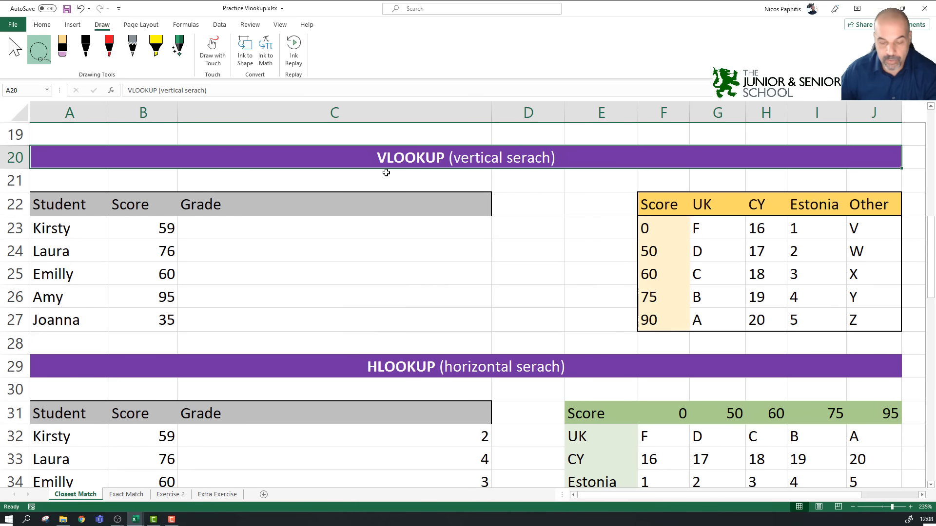
pyautogui.press('Delete')
pyautogui.click(431, 370)
pyautogui.press('Delete')
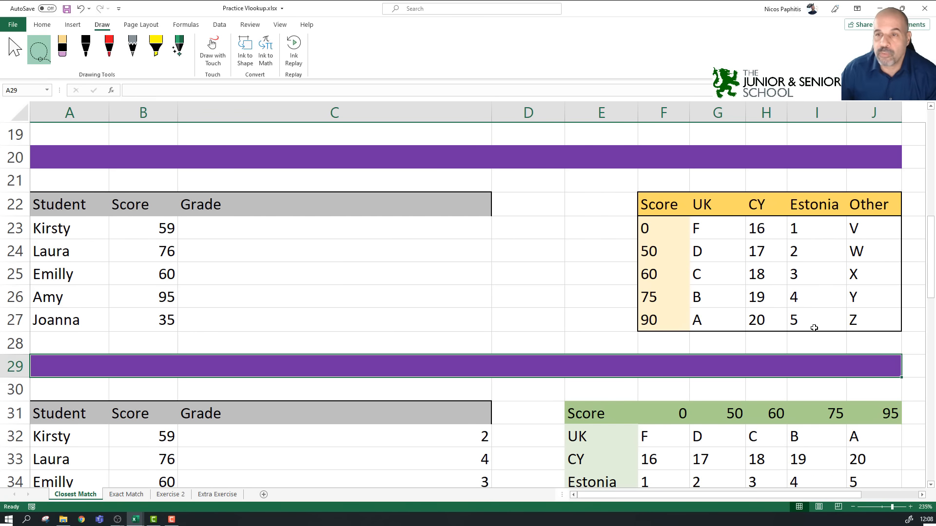
# Step: Start an XLOOKUP formula in C23 with B23 as lookup value and absolute lookup array $F$23:$F$27
pyautogui.click(306, 228)
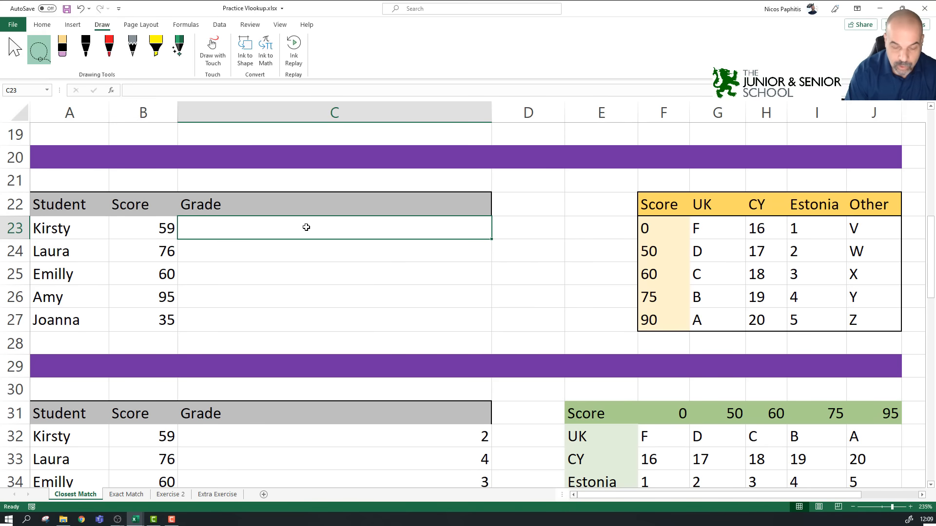
pyautogui.write('=')
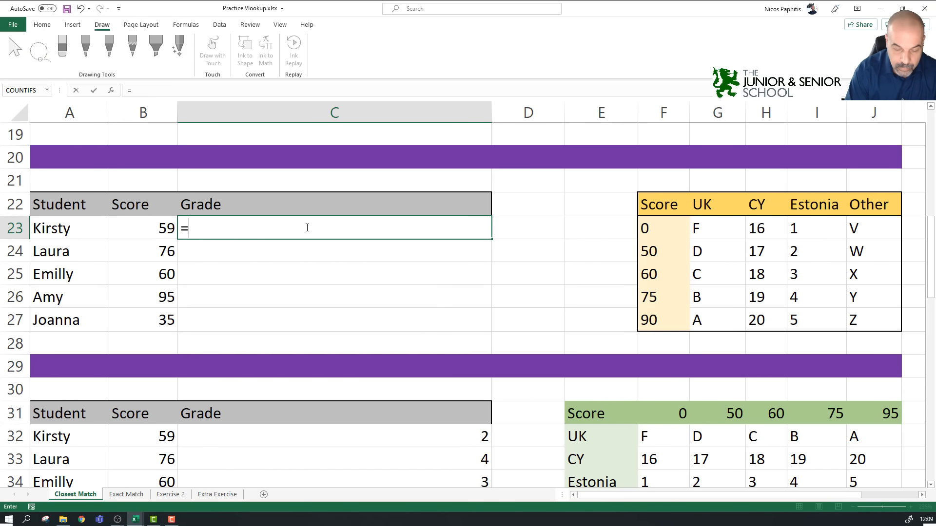
pyautogui.write('xlookup(')
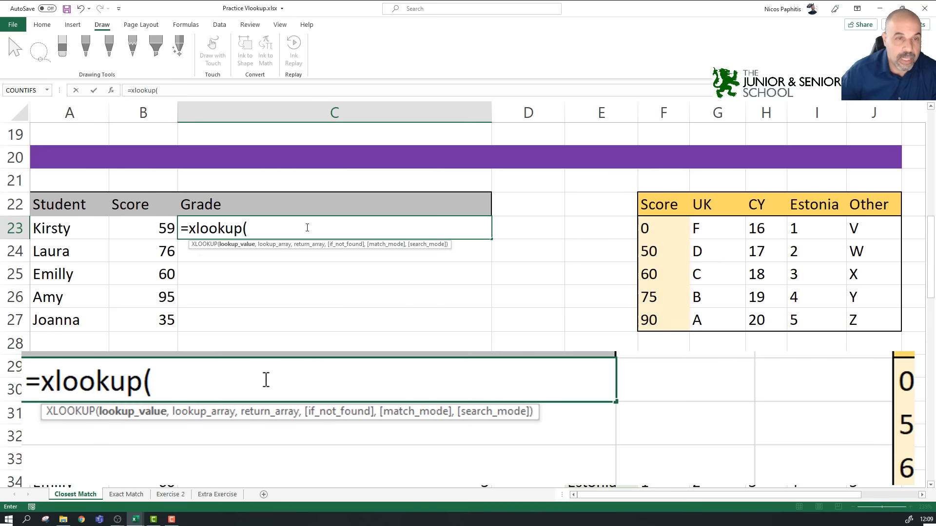
pyautogui.click(145, 232)
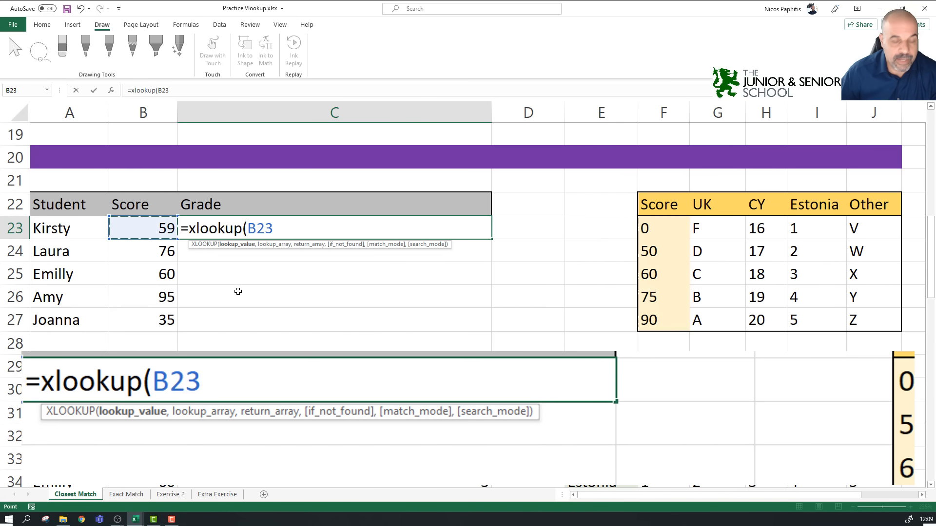
pyautogui.write(',')
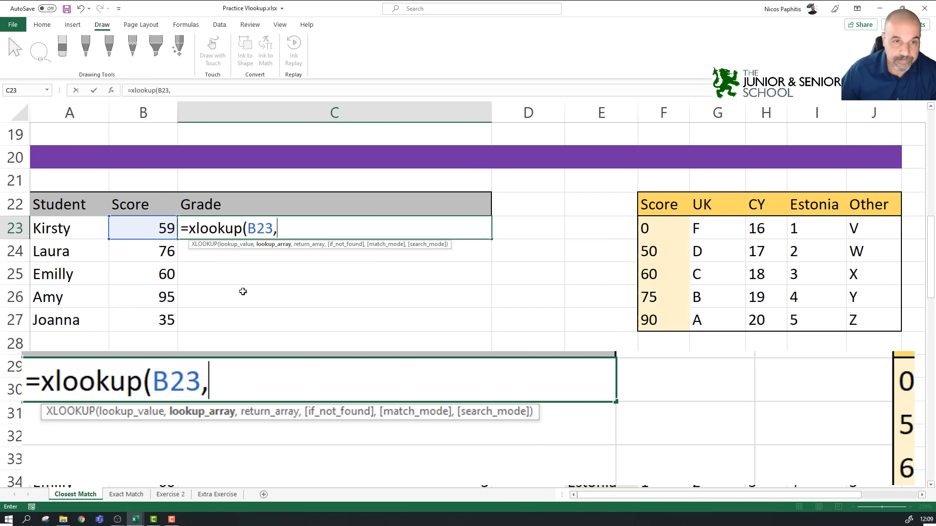
pyautogui.moveTo(664, 228); pyautogui.dragTo(668, 319)
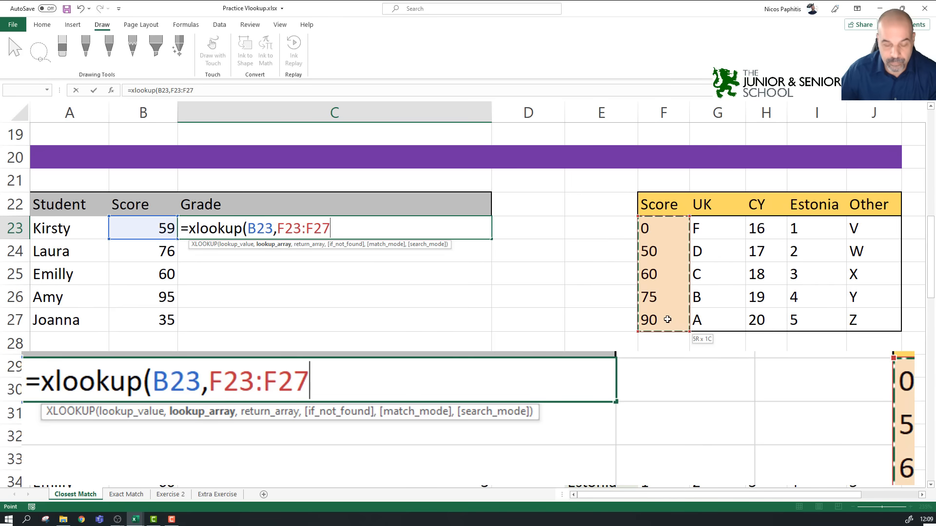
pyautogui.moveTo(284, 229); pyautogui.dragTo(320, 229)
pyautogui.press('F4')
pyautogui.click(368, 233)
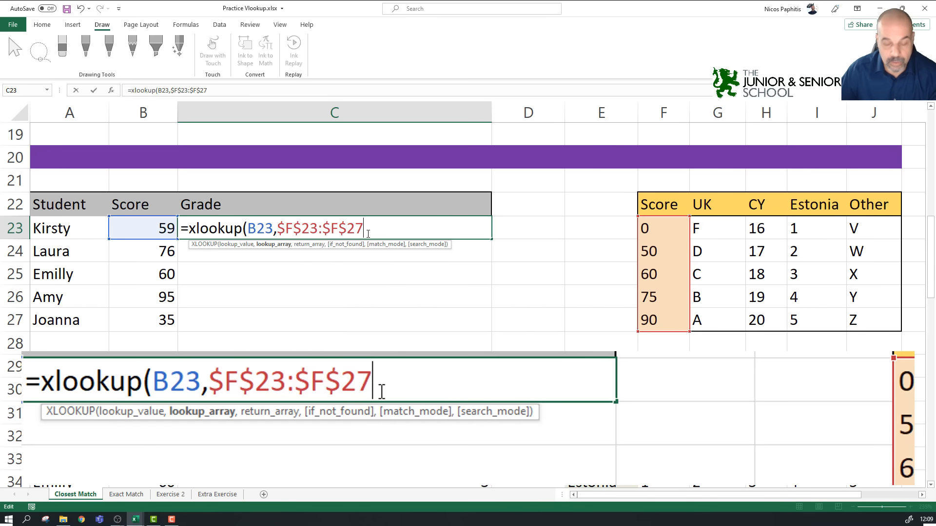
# Step: Add the Estonia column as the return array of C23's XLOOKUP, made absolute as $I$23:$I$27
pyautogui.write(',')
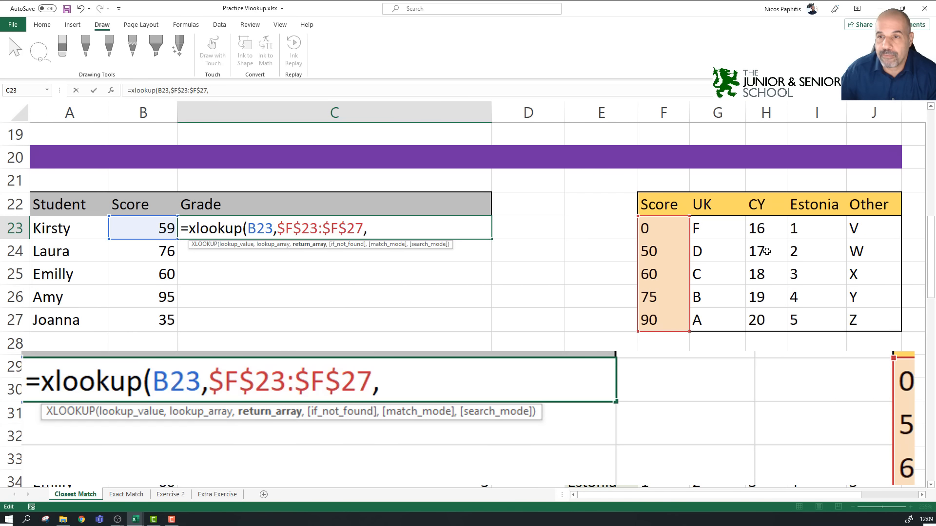
pyautogui.moveTo(819, 232); pyautogui.dragTo(819, 317)
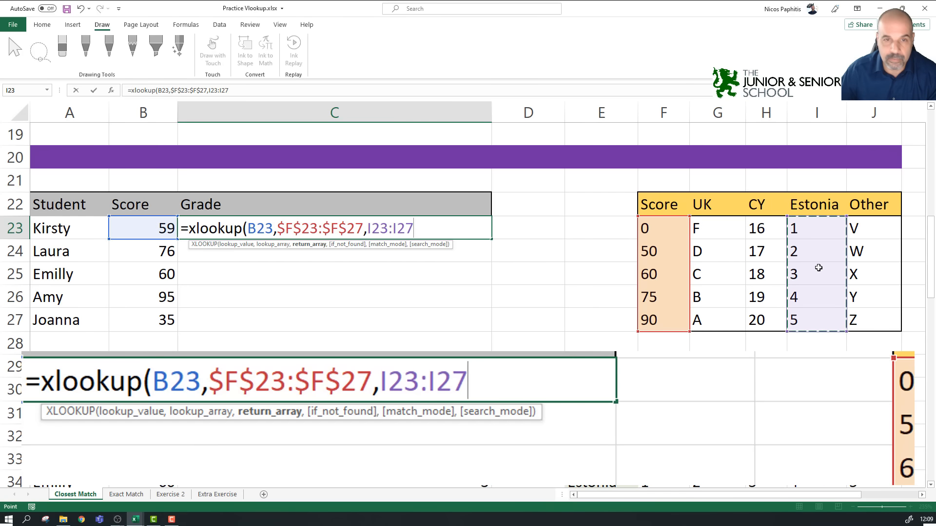
pyautogui.moveTo(380, 229); pyautogui.dragTo(403, 234)
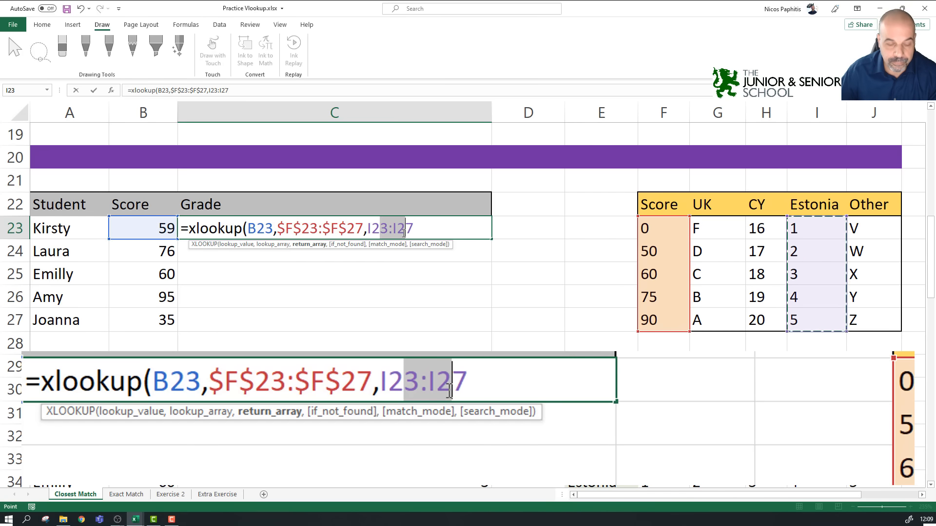
pyautogui.press('F4')
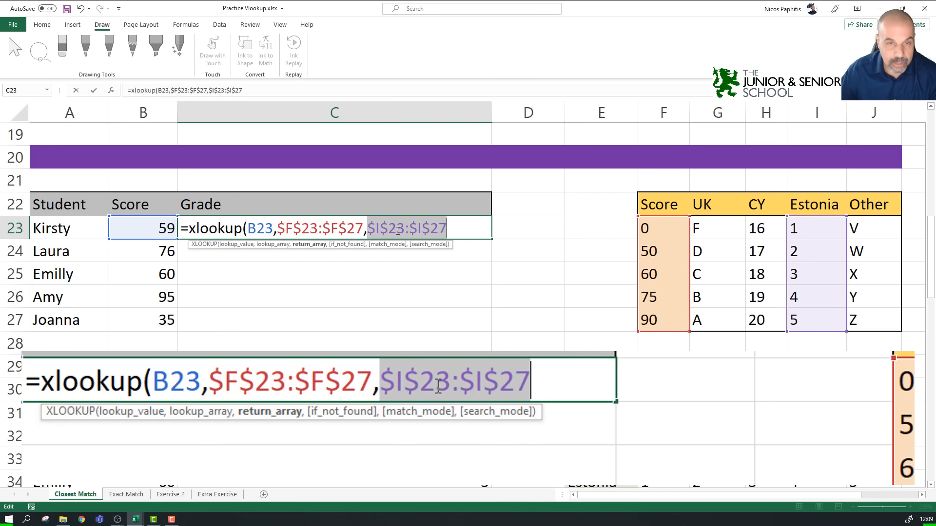
pyautogui.click(450, 228)
# Step: Add "Not Found" as the if_not_found argument of C23's XLOOKUP
pyautogui.write(',')
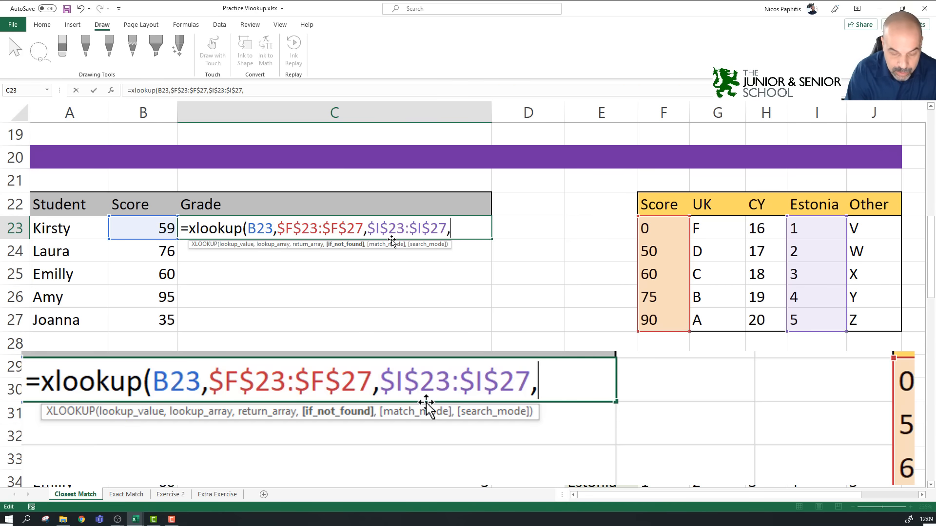
pyautogui.write('"')
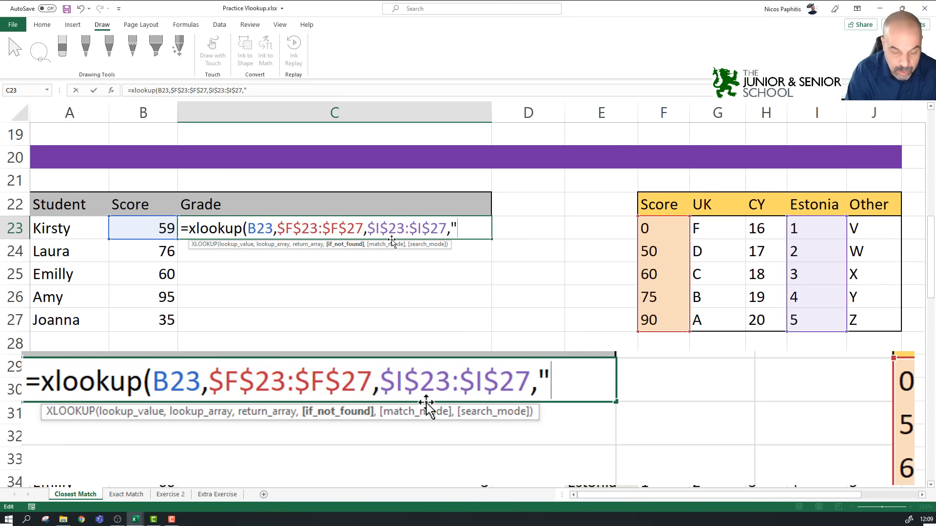
pyautogui.write('NOt')
pyautogui.press('BackSpace')
pyautogui.press('BackSpace')
pyautogui.write('ot')
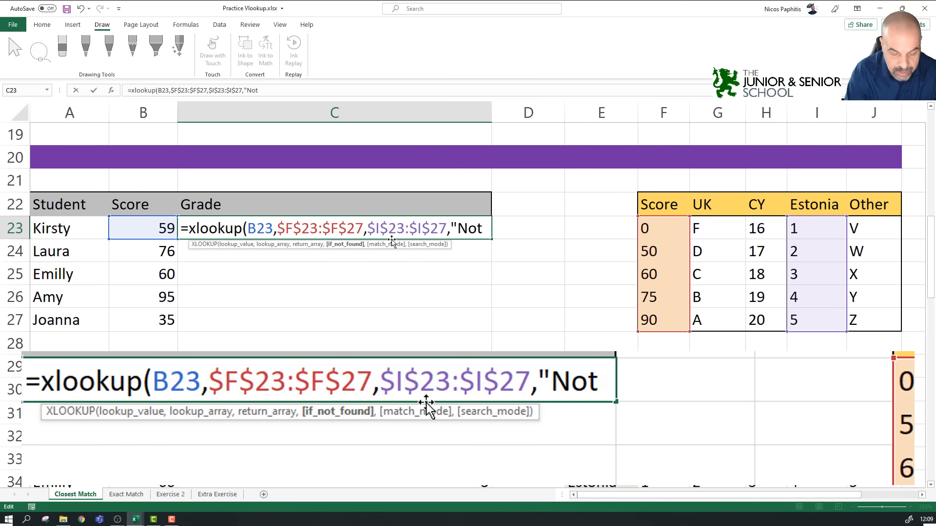
pyautogui.write(' Found')
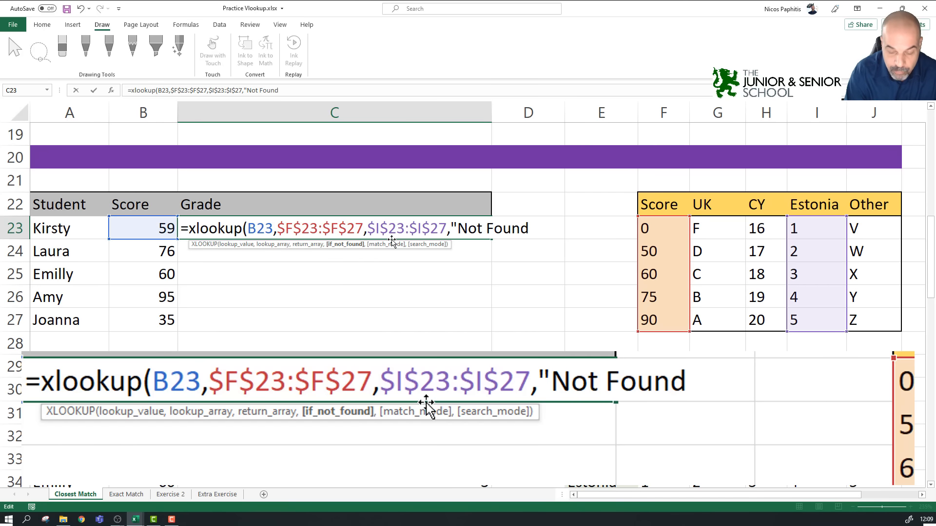
pyautogui.write('"')
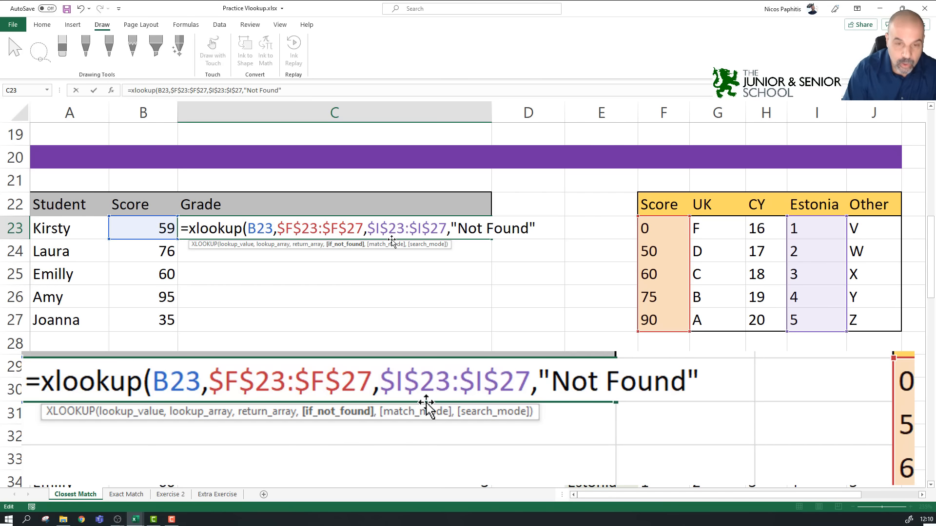
# Step: Complete C23's XLOOKUP with match mode -1 (exact match or next smaller item) and search mode 1 (first-to-last)
pyautogui.write(',')
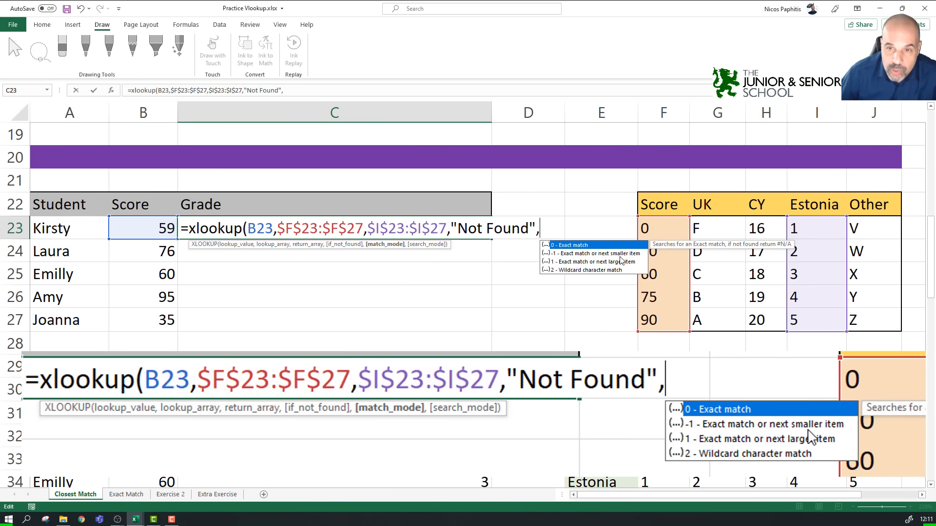
pyautogui.click(621, 254)
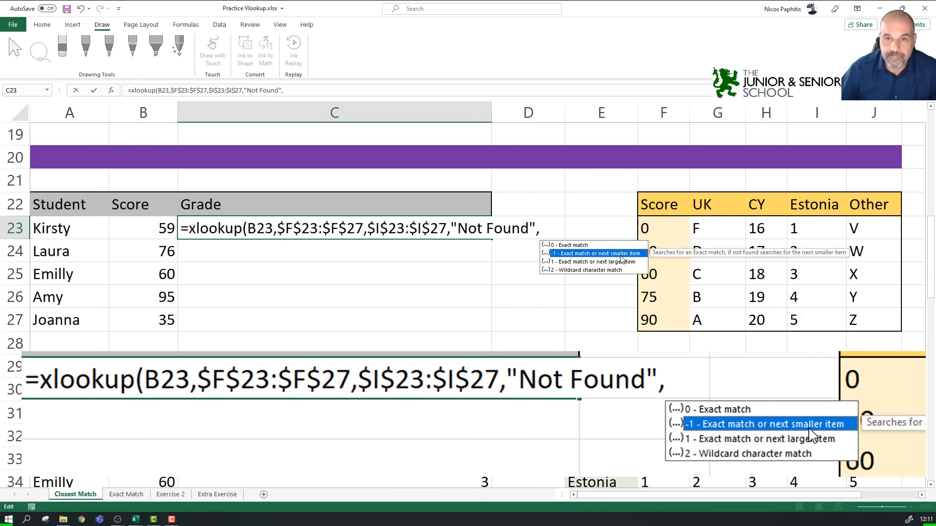
pyautogui.doubleClick(622, 257)
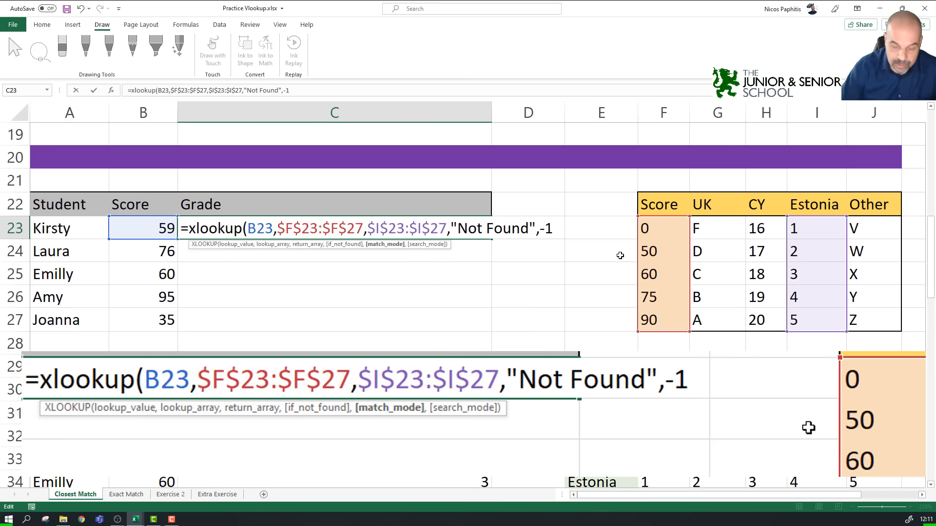
pyautogui.write(',')
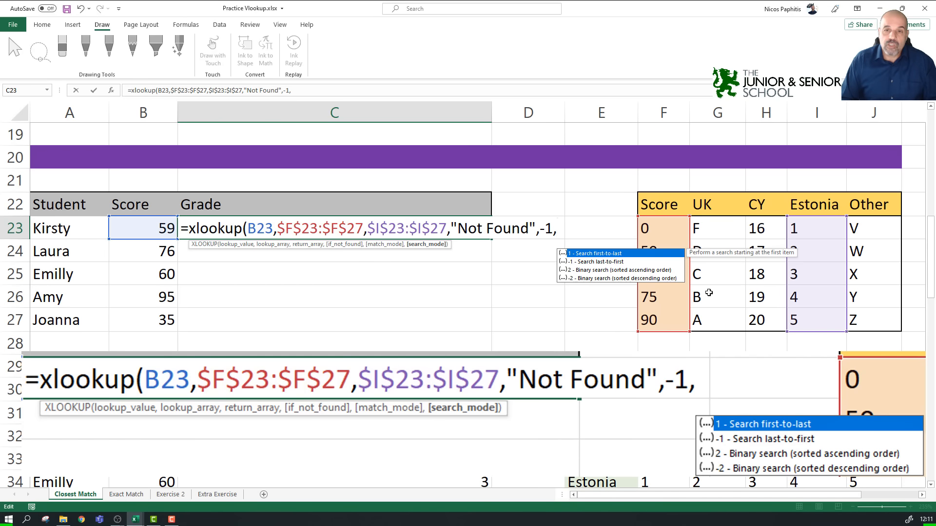
pyautogui.doubleClick(618, 254)
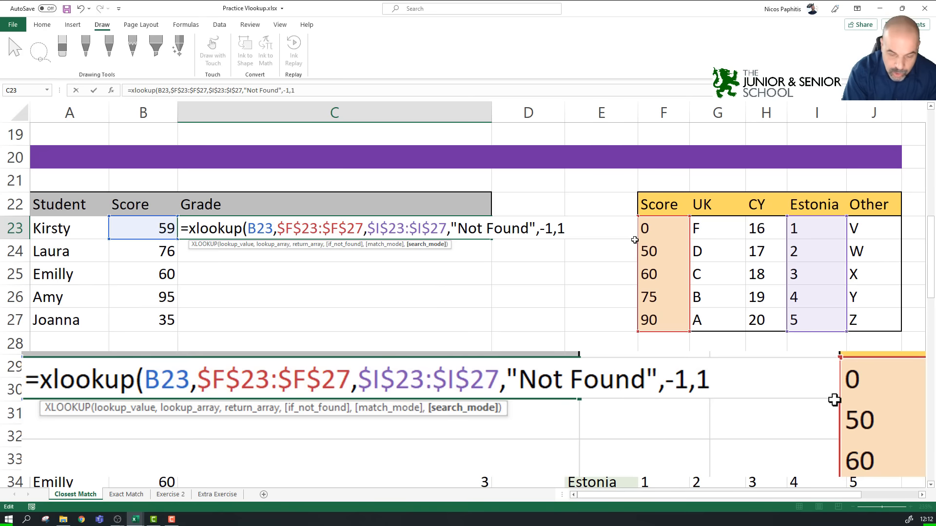
pyautogui.write(')')
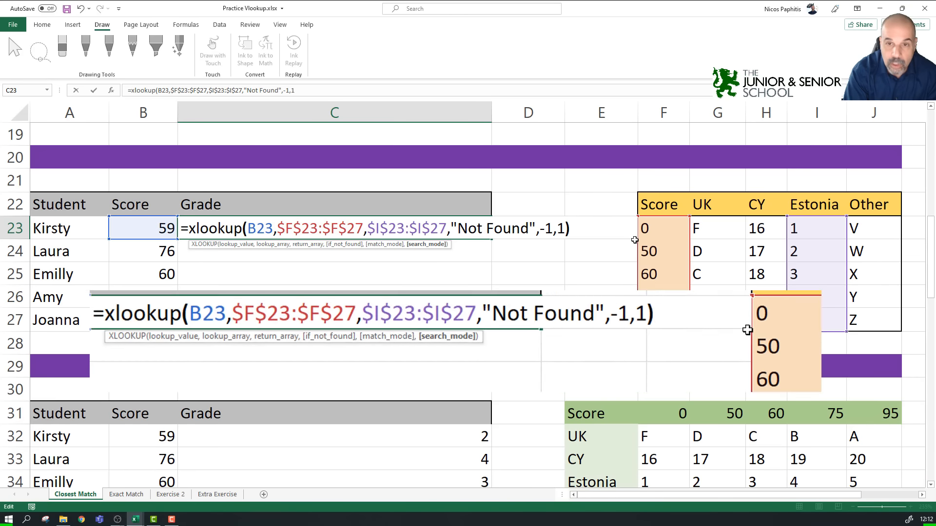
pyautogui.press('Return')
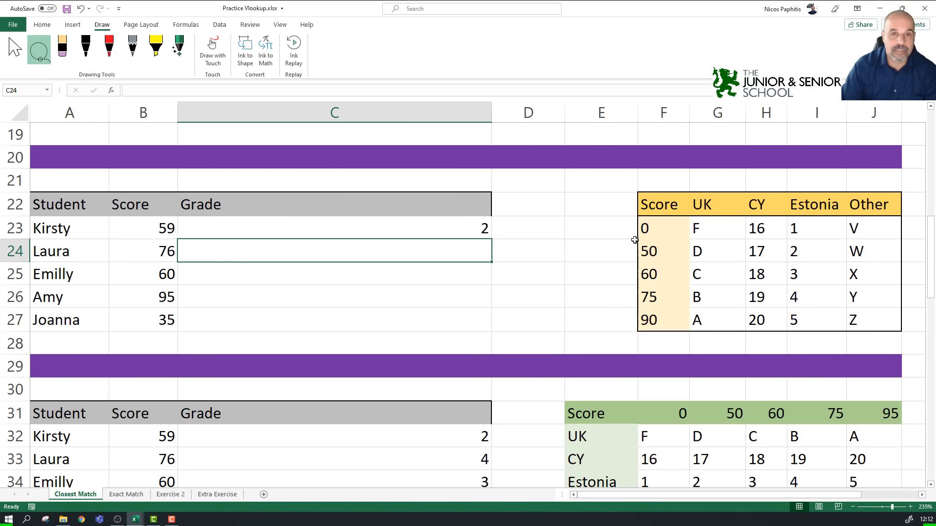
# Step: Fill C23's XLOOKUP formula down to C27 and clear the copies in C24:C27
pyautogui.click(453, 225)
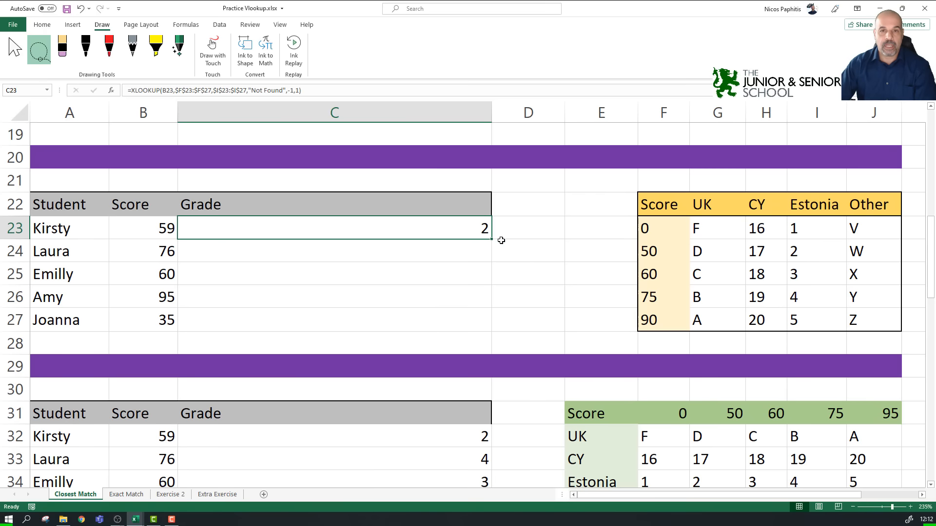
pyautogui.moveTo(493, 239); pyautogui.dragTo(488, 330)
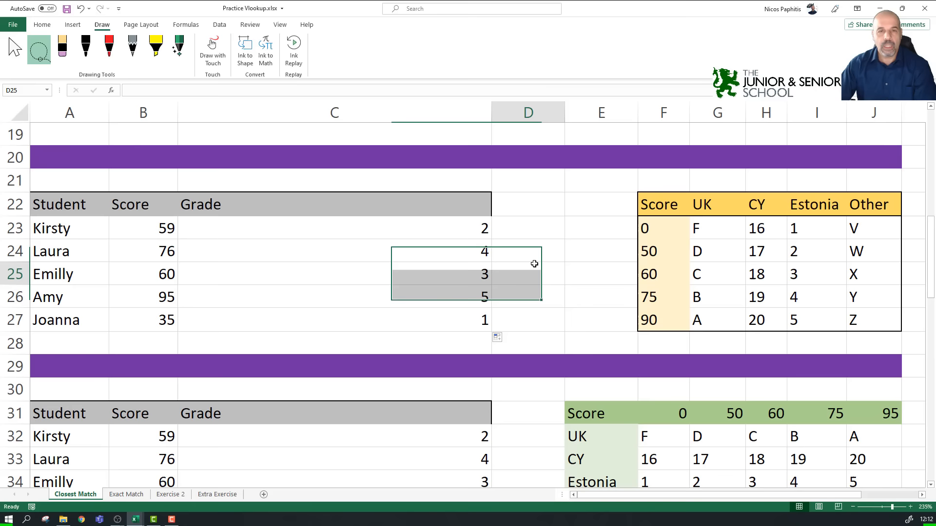
pyautogui.moveTo(464, 247); pyautogui.dragTo(464, 318)
pyautogui.press('Delete')
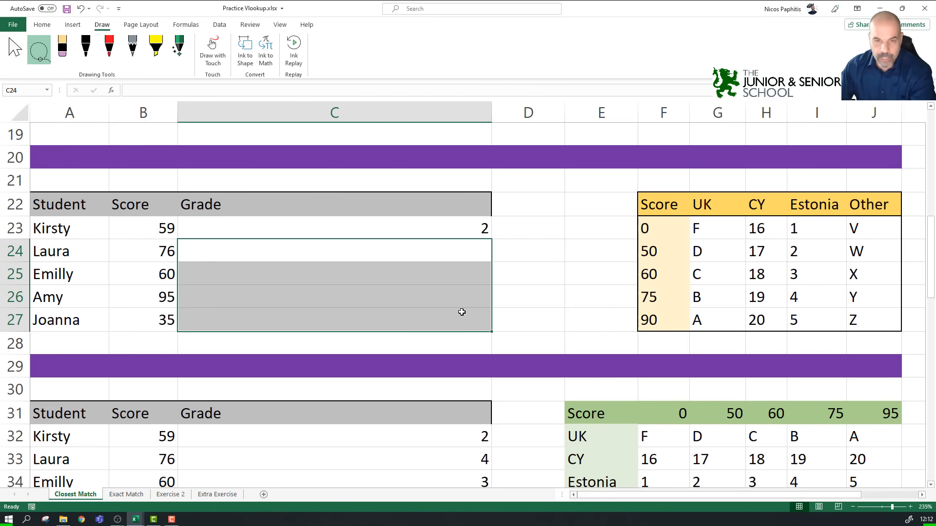
# Step: Inspect the lookup value argument of the XLOOKUP formula in C23 without changing it
pyautogui.click(450, 228)
pyautogui.doubleClick(410, 220)
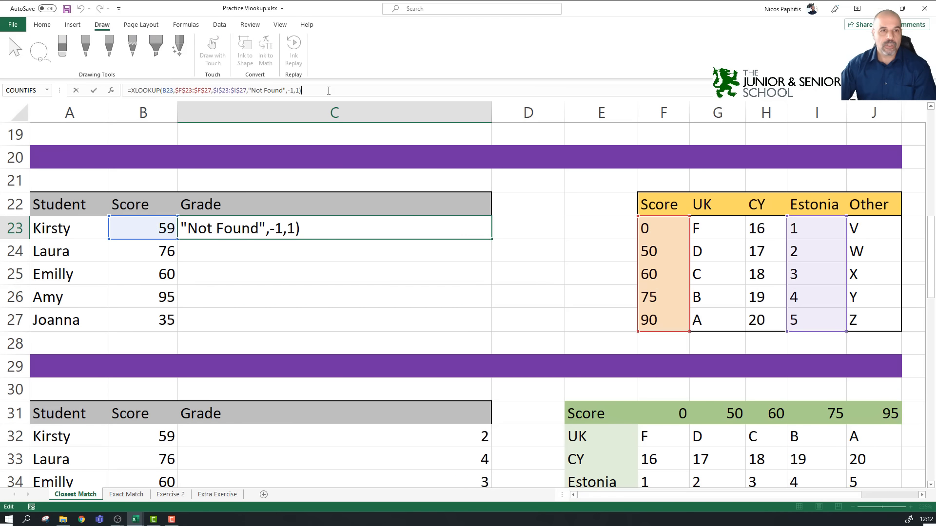
pyautogui.click(302, 231)
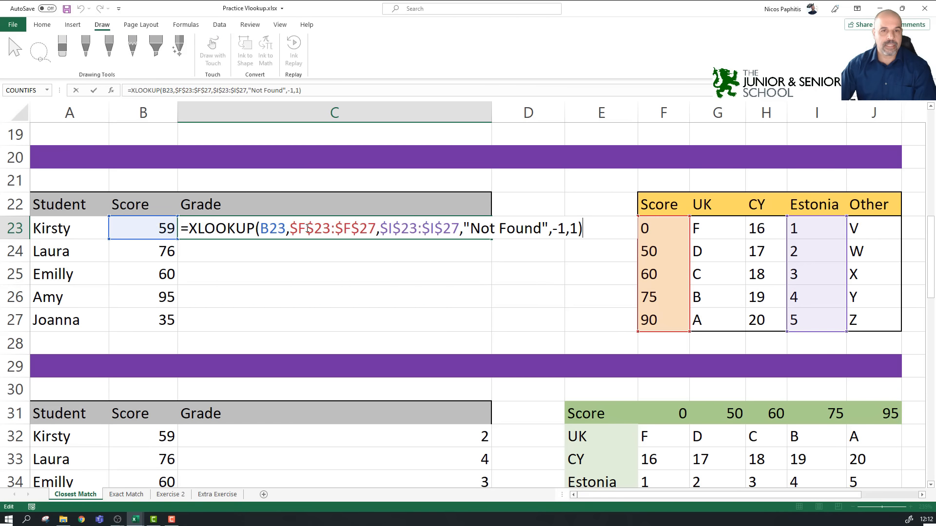
pyautogui.click(288, 231)
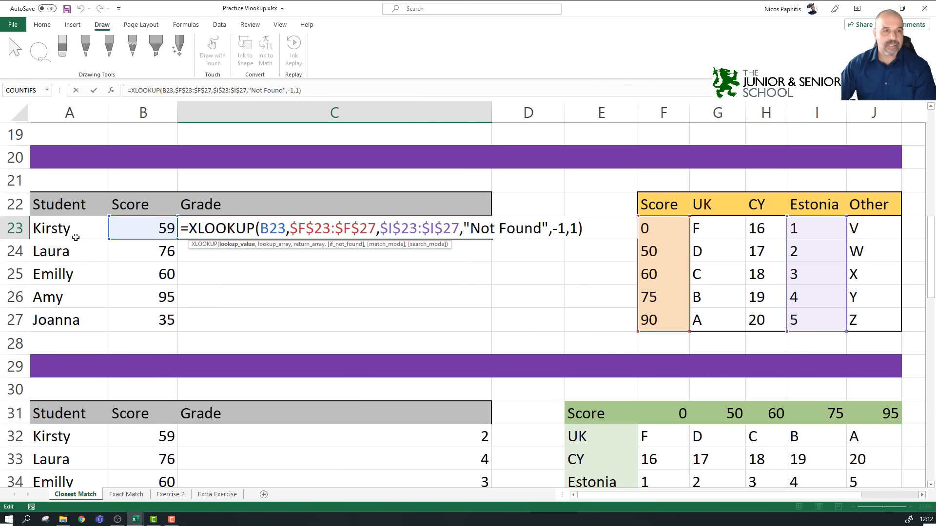
pyautogui.press('Escape')
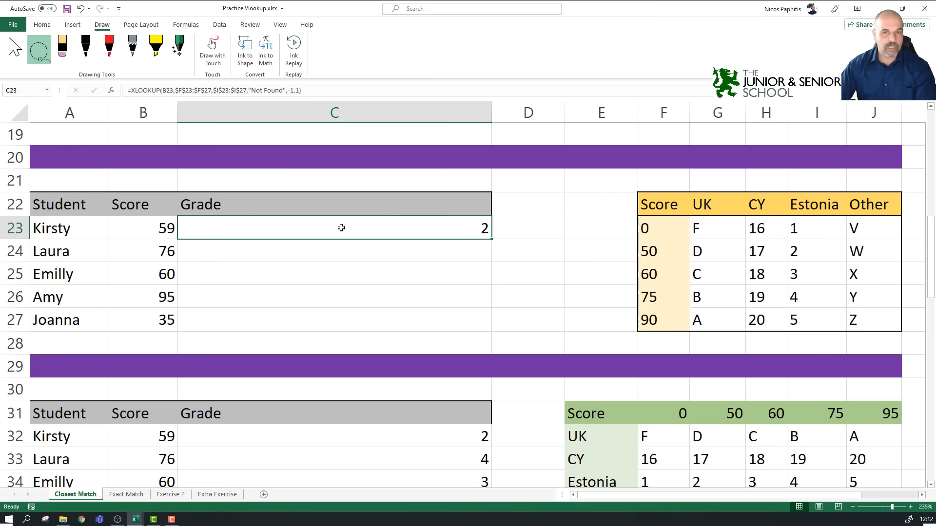
# Step: Fill the grade formula from C23 through C27 and undo the fill
pyautogui.doubleClick(492, 239)
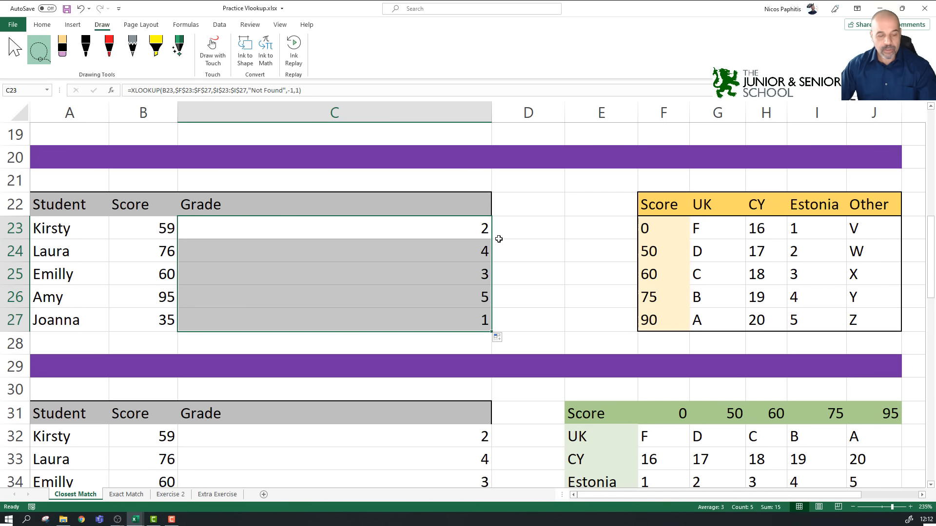
pyautogui.hotkey('ctrl', 'z')
pyautogui.click(510, 245)
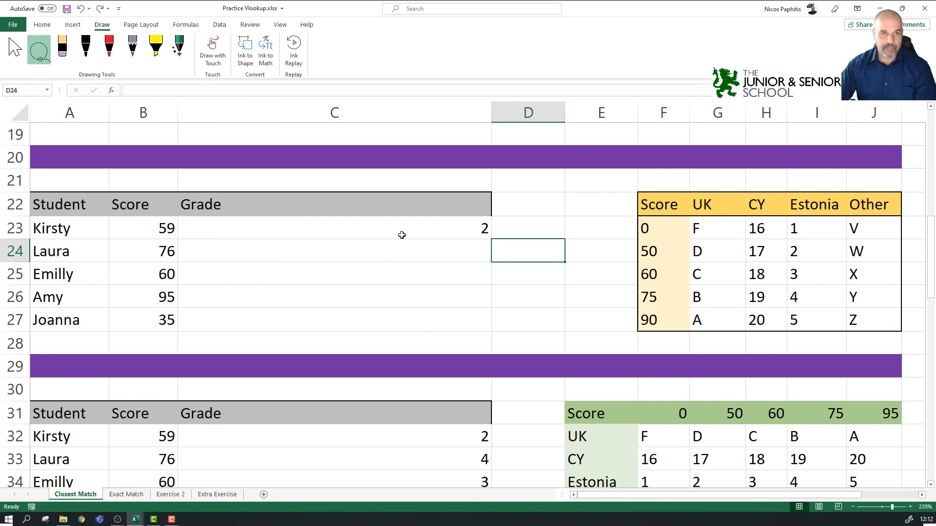
# Step: Replace the lookup value in C23's XLOOKUP with the score range B23:B27 and undo the change
pyautogui.click(402, 235)
pyautogui.click(354, 87)
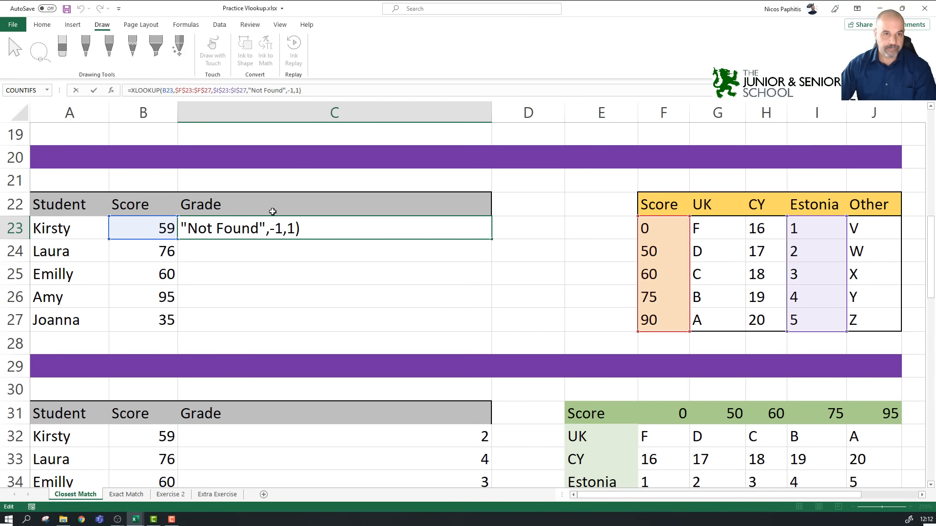
pyautogui.press('Left')
pyautogui.press('Left')
pyautogui.click(285, 229)
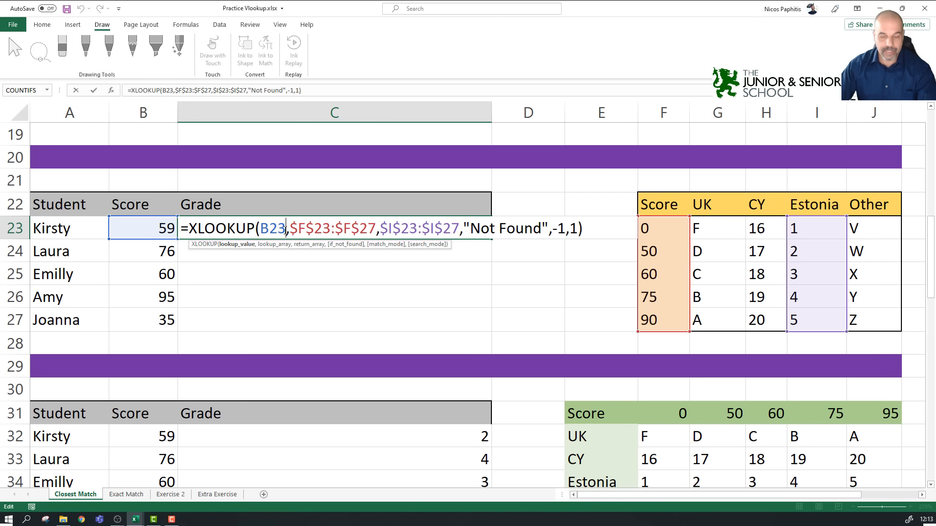
pyautogui.press('BackSpace')
pyautogui.press('BackSpace')
pyautogui.press('BackSpace')
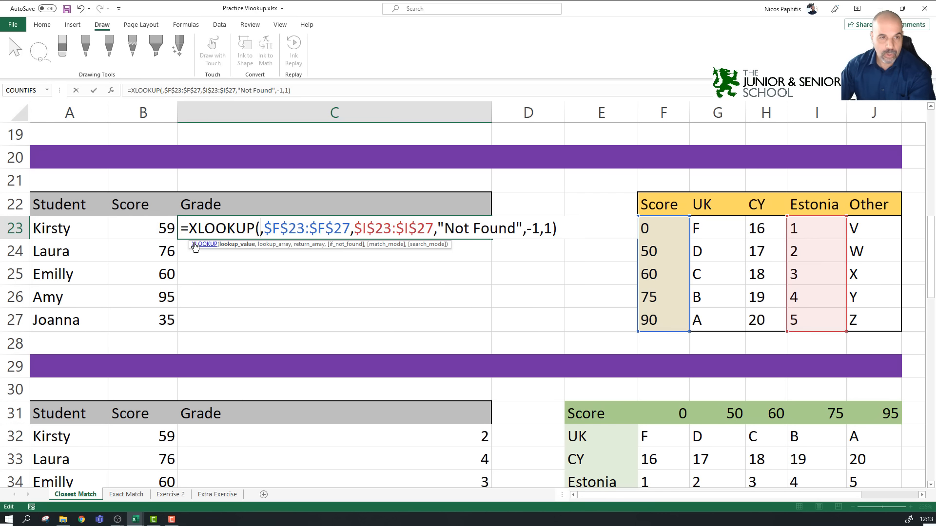
pyautogui.moveTo(161, 228); pyautogui.dragTo(160, 310)
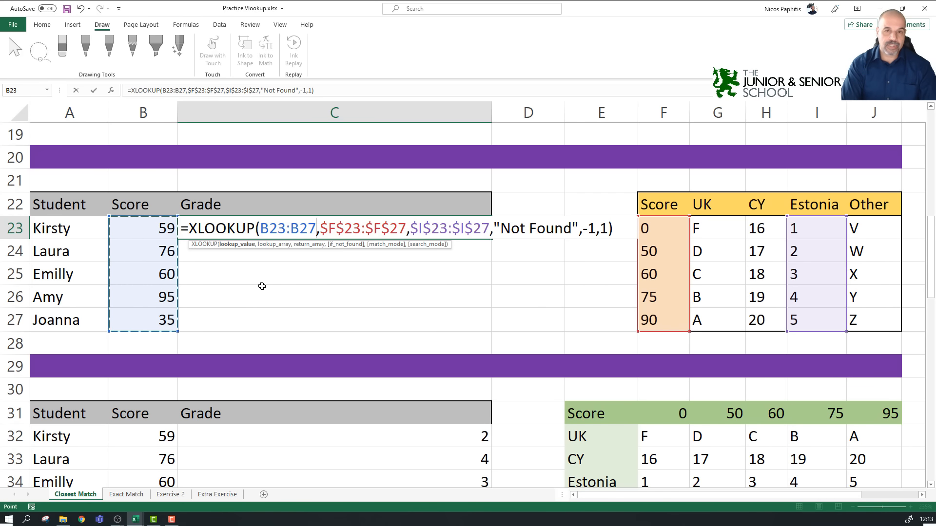
pyautogui.press('Return')
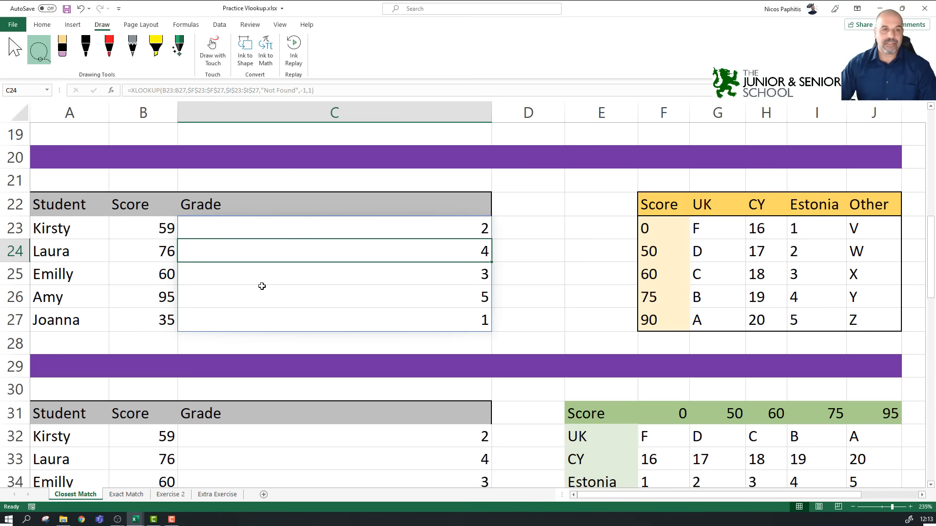
pyautogui.click(561, 289)
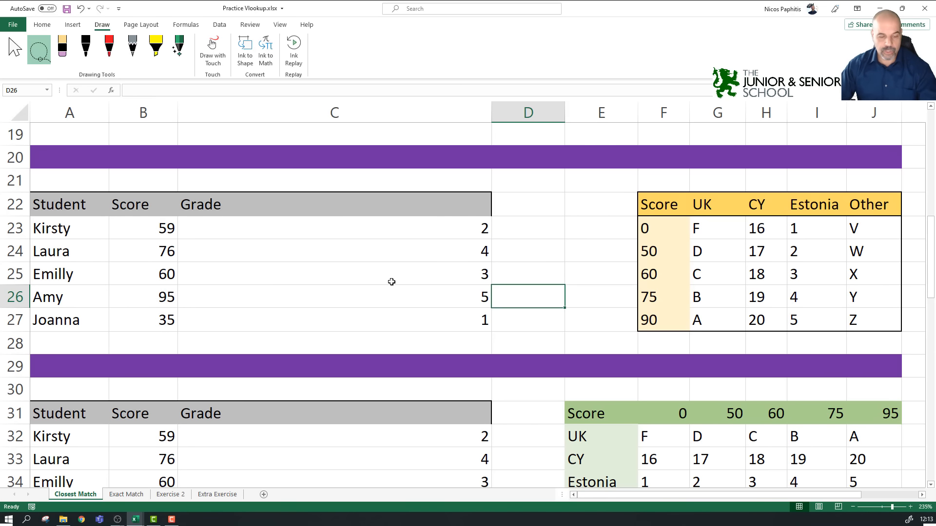
pyautogui.hotkey('ctrl', 'z')
# Step: Enter a short first name as text in cell C25, inside the Grade column
pyautogui.click(408, 281)
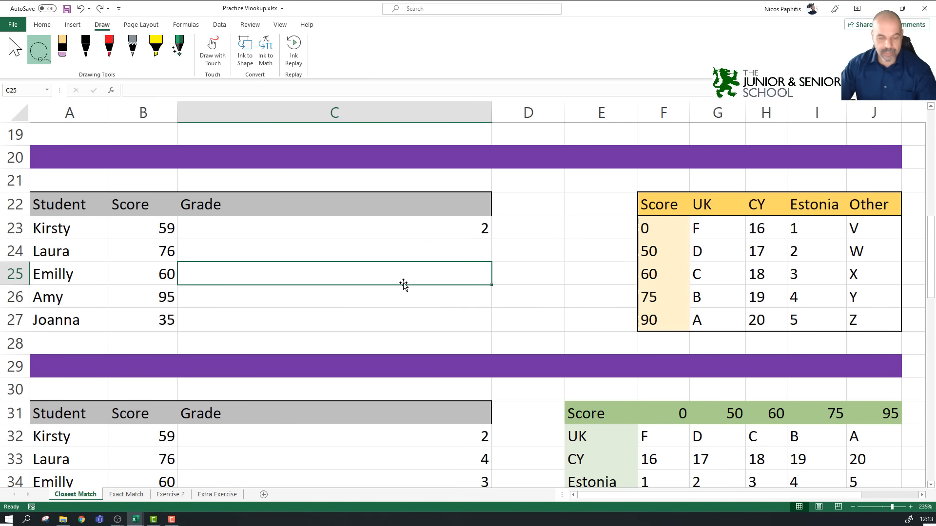
pyautogui.write('te')
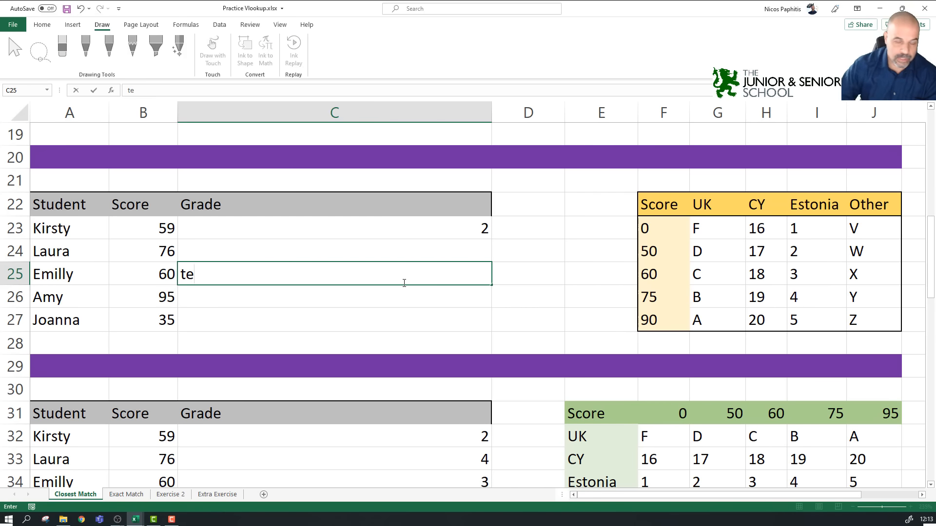
pyautogui.press('BackSpace')
pyautogui.press('BackSpace')
pyautogui.write('nick')
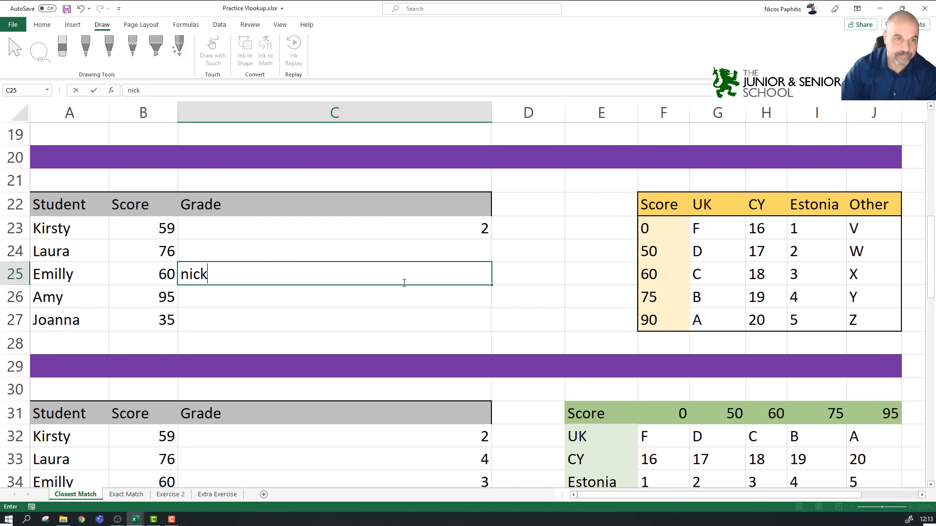
pyautogui.click(502, 297)
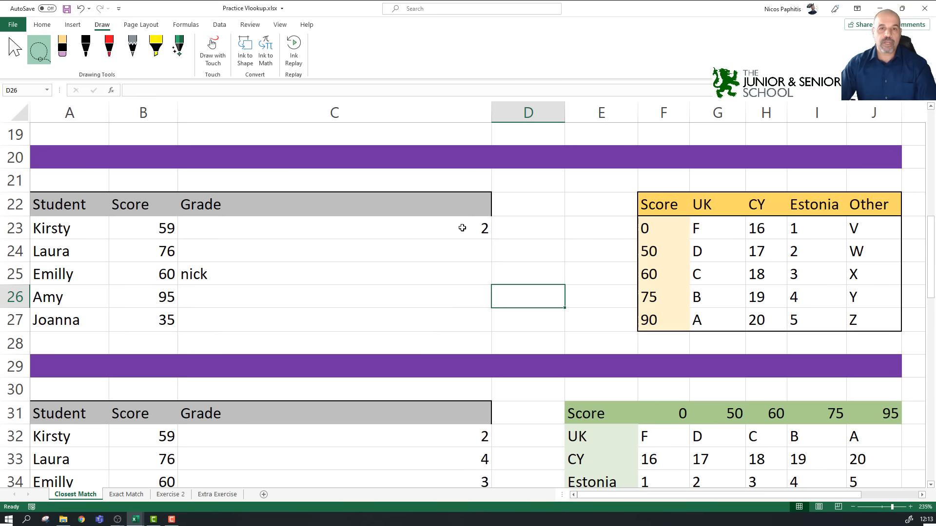
# Step: Change the lookup value of C23's XLOOKUP from a single cell to the score range B23:B27
pyautogui.click(432, 223)
pyautogui.click(347, 85)
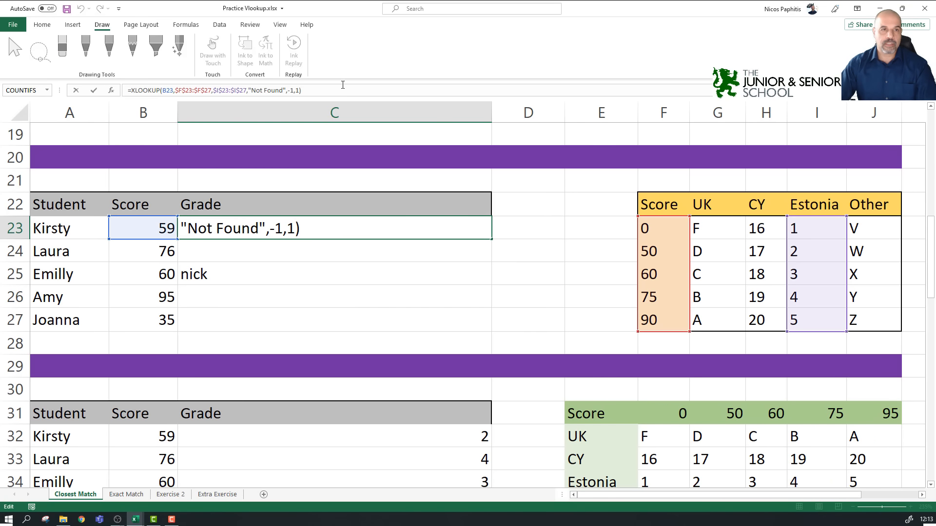
pyautogui.click(264, 228)
pyautogui.click(284, 228)
pyautogui.press('BackSpace')
pyautogui.press('BackSpace')
pyautogui.press('BackSpace')
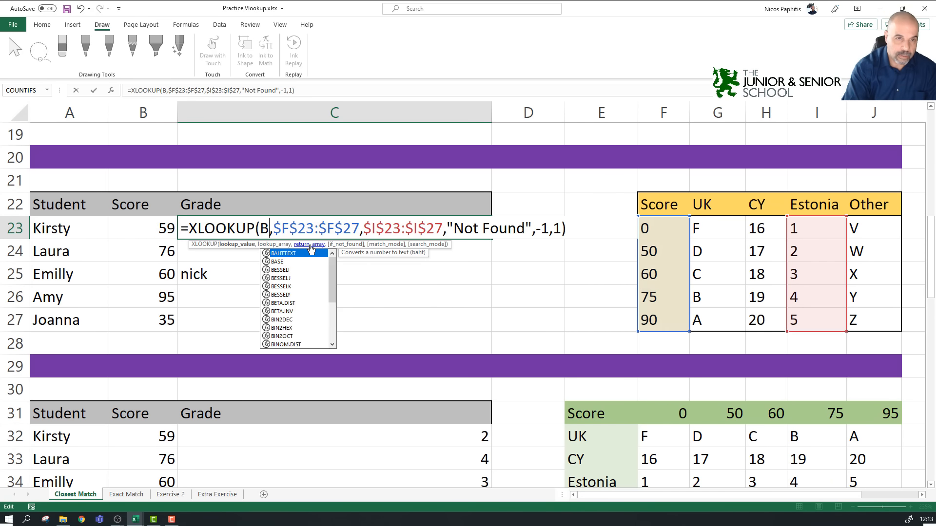
pyautogui.moveTo(153, 227); pyautogui.dragTo(164, 310)
pyautogui.press('Return')
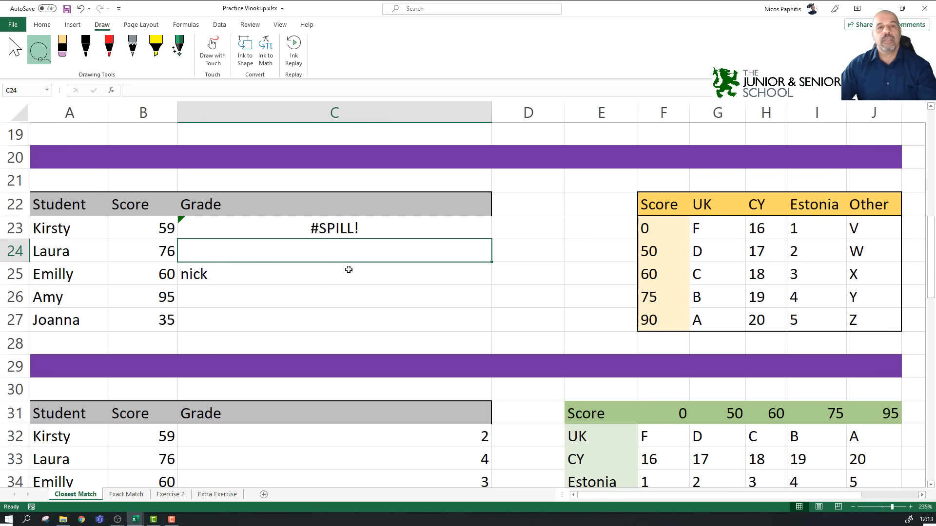
# Step: Delete the obstructing text from C25 in the Grade column
pyautogui.click(239, 276)
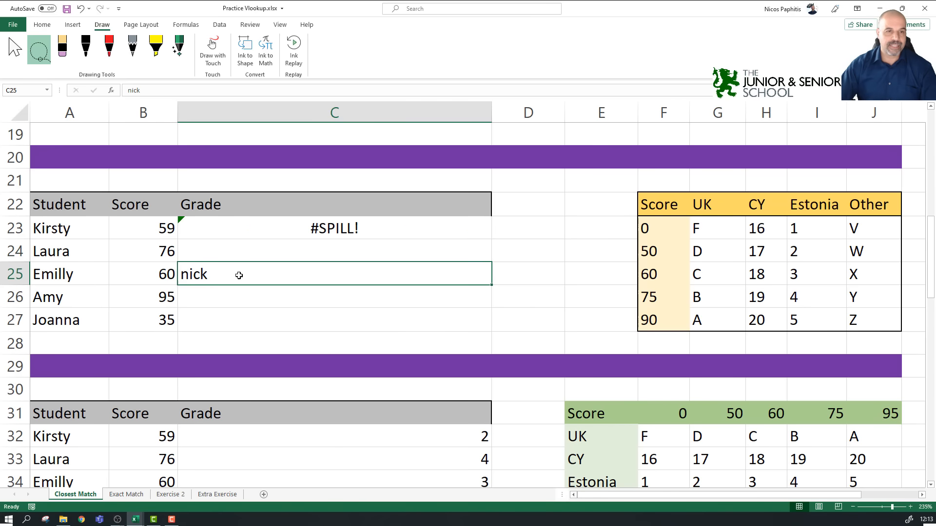
pyautogui.press('Delete')
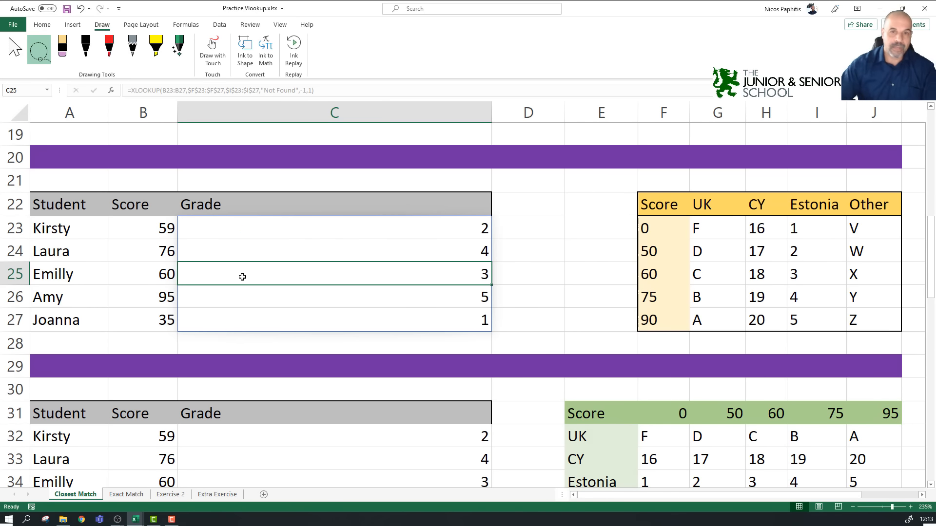
pyautogui.click(515, 241)
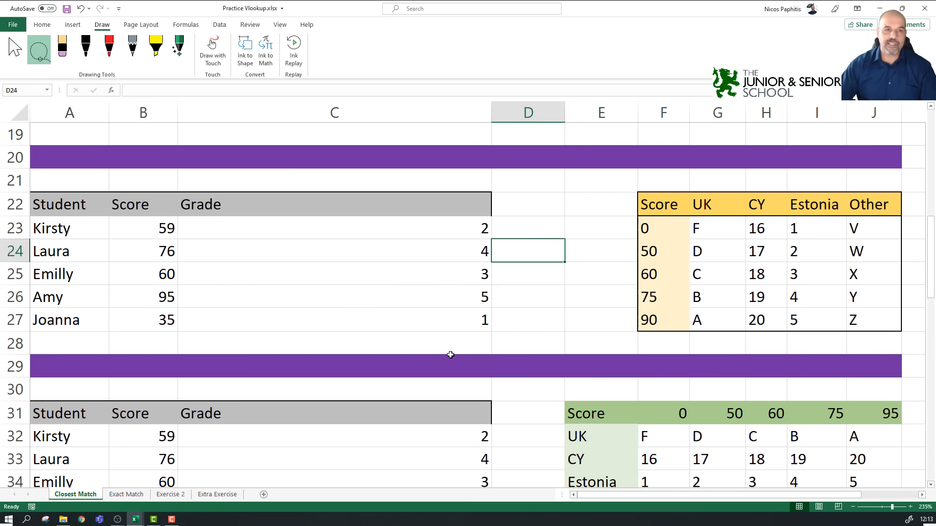
# Step: Compare the source XLOOKUP formula in C23 with the spilled formula in C25 without changing either
pyautogui.click(408, 229)
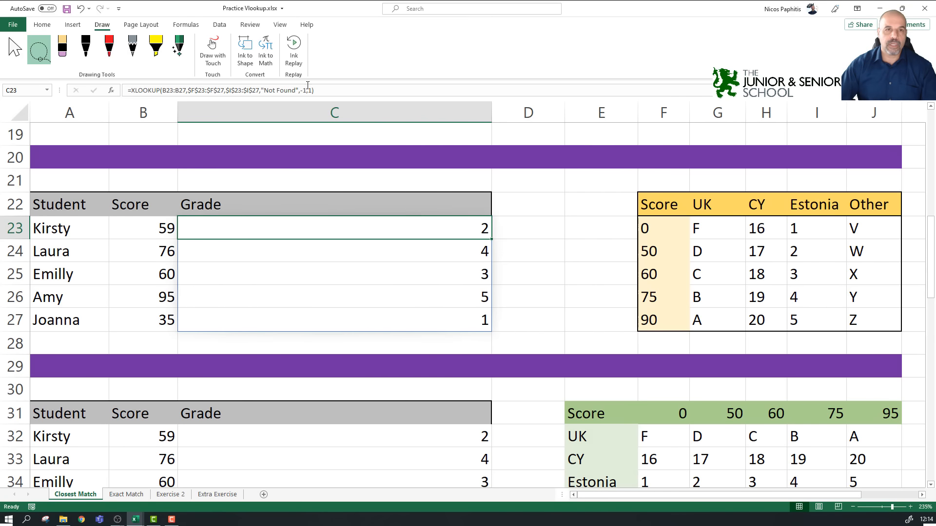
pyautogui.click(352, 86)
pyautogui.click(585, 220)
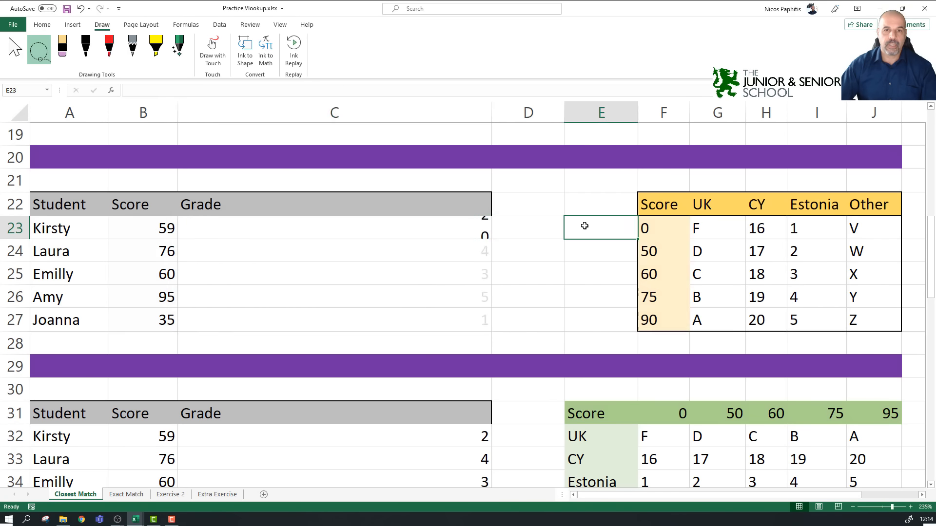
pyautogui.click(411, 273)
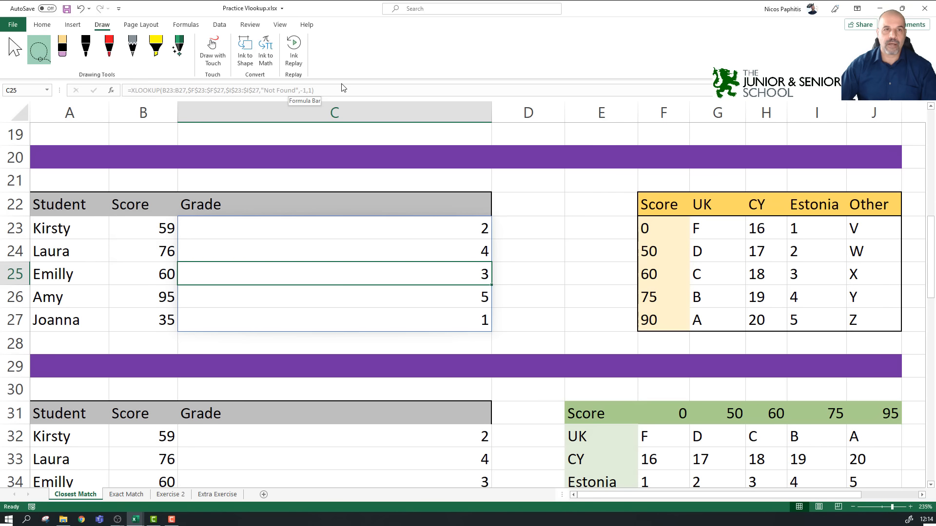
pyautogui.press('BackSpace')
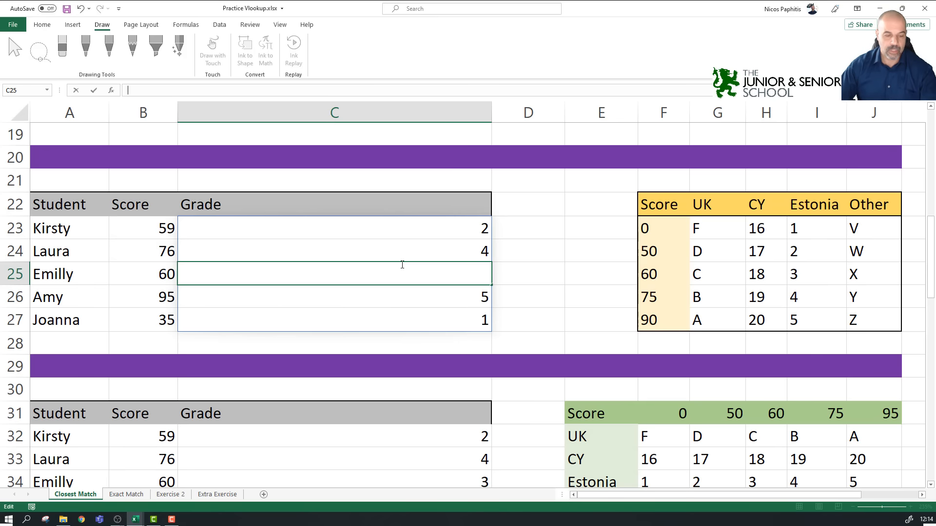
pyautogui.press('Escape')
pyautogui.click(438, 215)
pyautogui.click(380, 232)
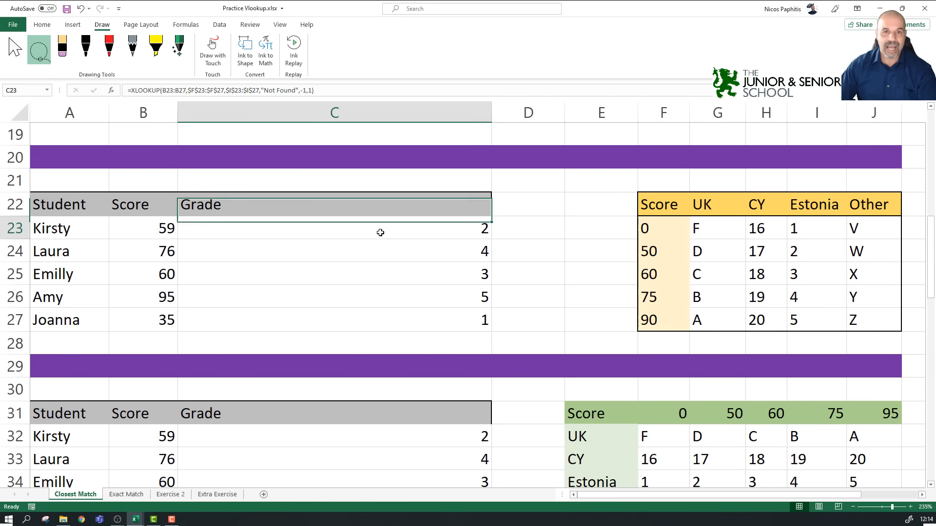
pyautogui.press('F2')
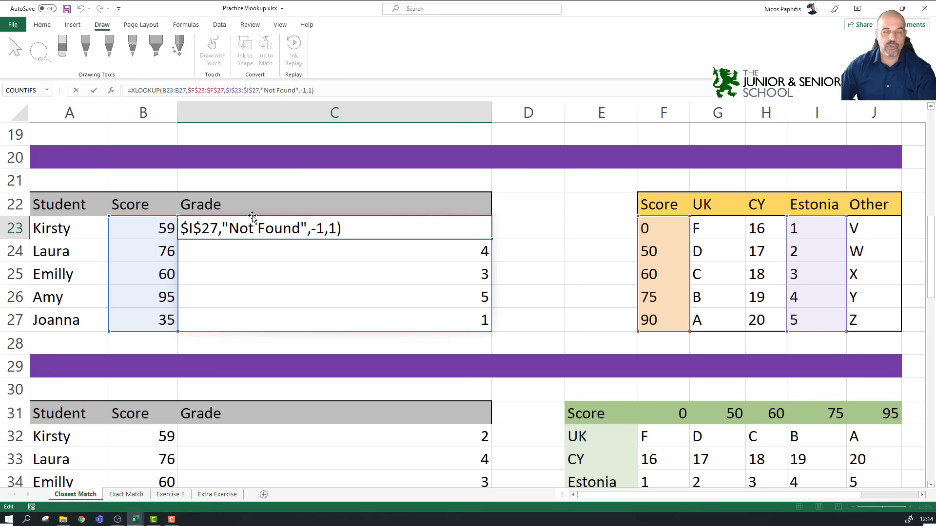
pyautogui.click(385, 226)
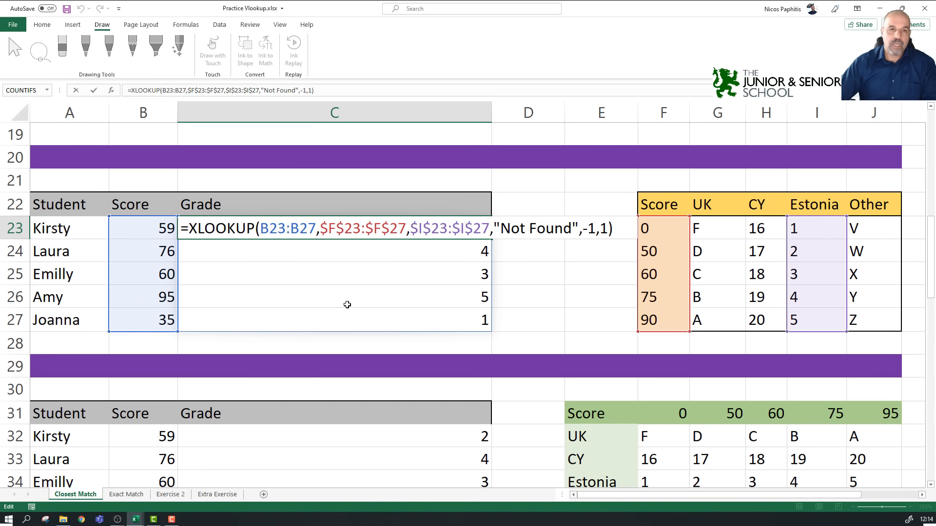
pyautogui.press('Escape')
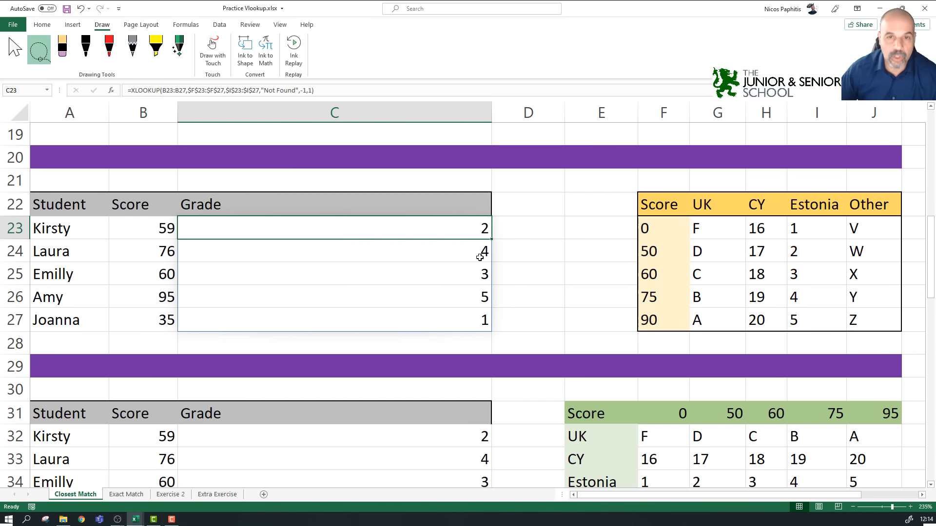
# Step: Clear the existing grades from C32:C36 in the table beside the horizontal score table
pyautogui.scroll(-2, 571, 230)
pyautogui.moveTo(406, 290); pyautogui.dragTo(428, 385)
pyautogui.press('Delete')
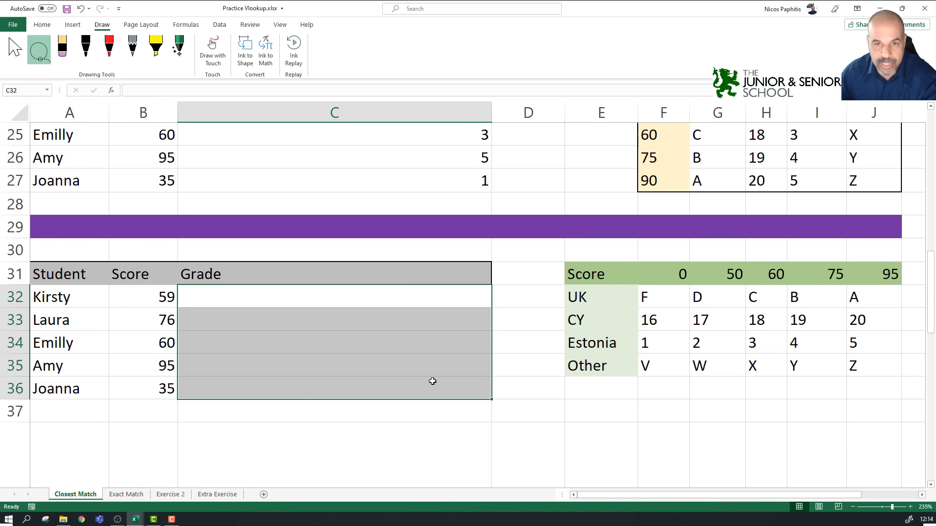
# Step: Start an XLOOKUP in C32 with lookup value B32 and absolute lookup array $F$31:$J$31
pyautogui.click(449, 288)
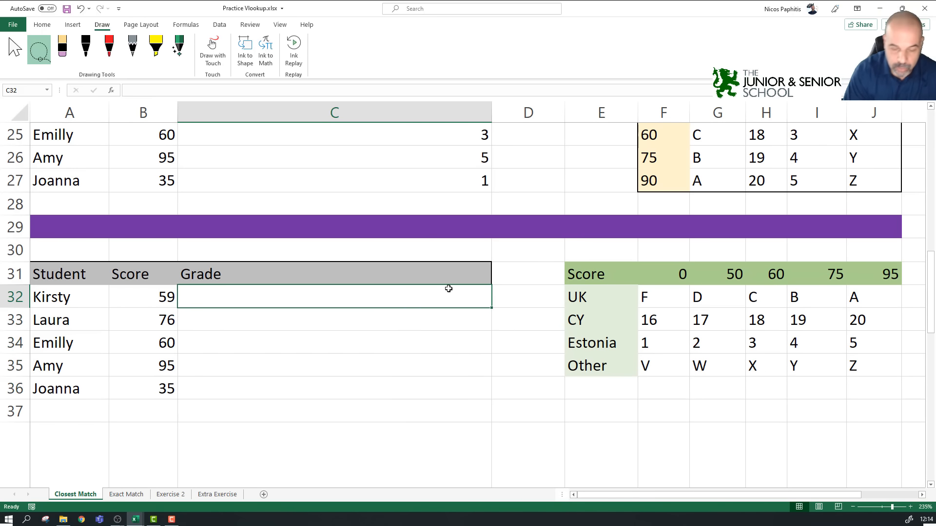
pyautogui.write('=xl')
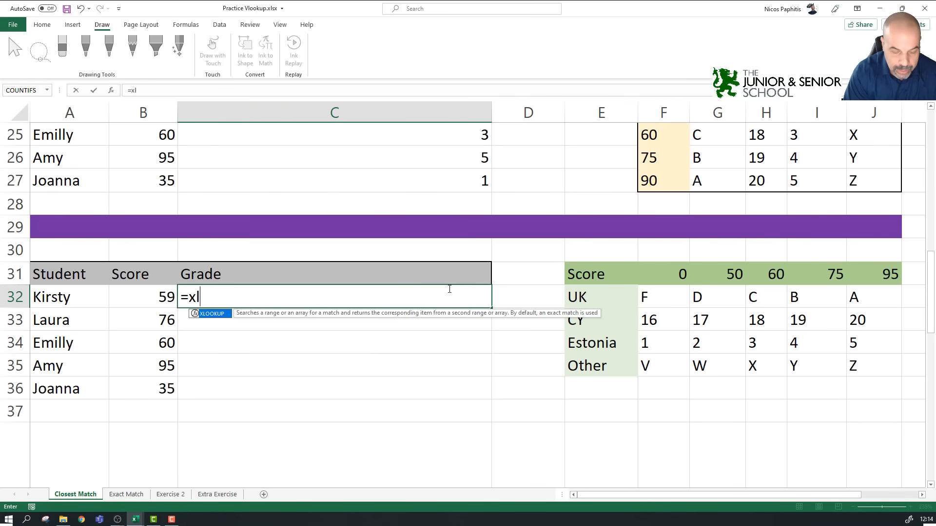
pyautogui.write('ookup(')
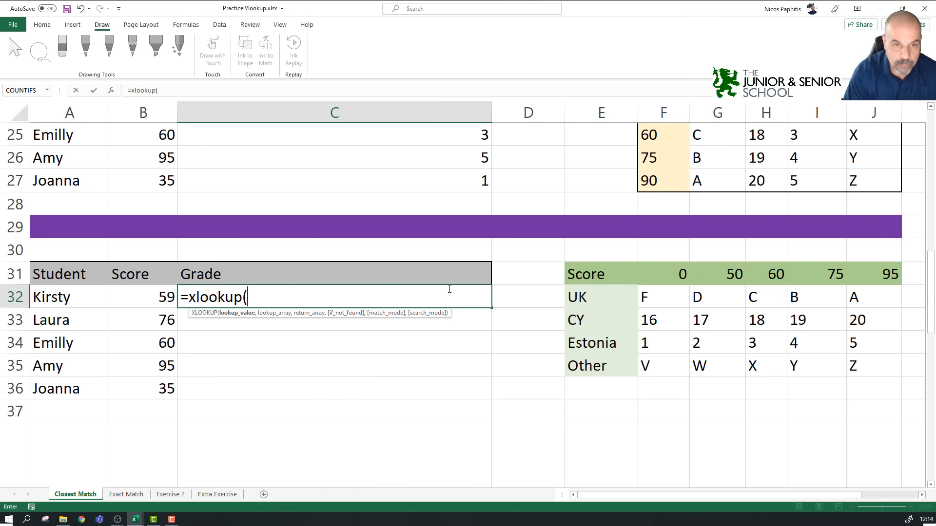
pyautogui.press('Left')
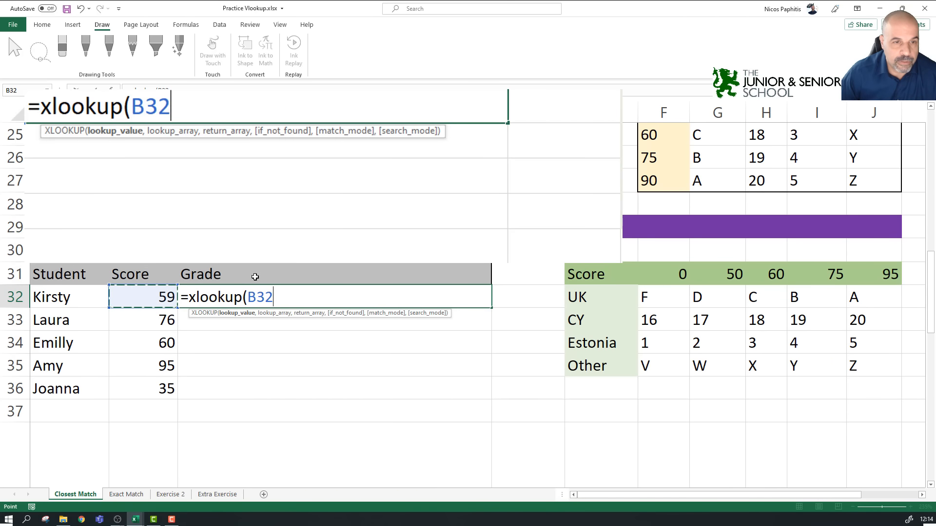
pyautogui.write(',')
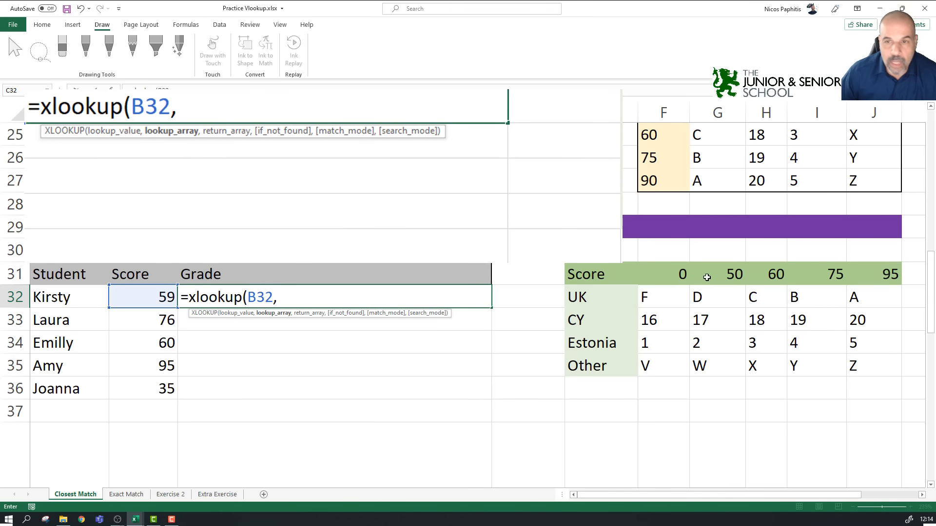
pyautogui.moveTo(650, 278); pyautogui.dragTo(862, 267)
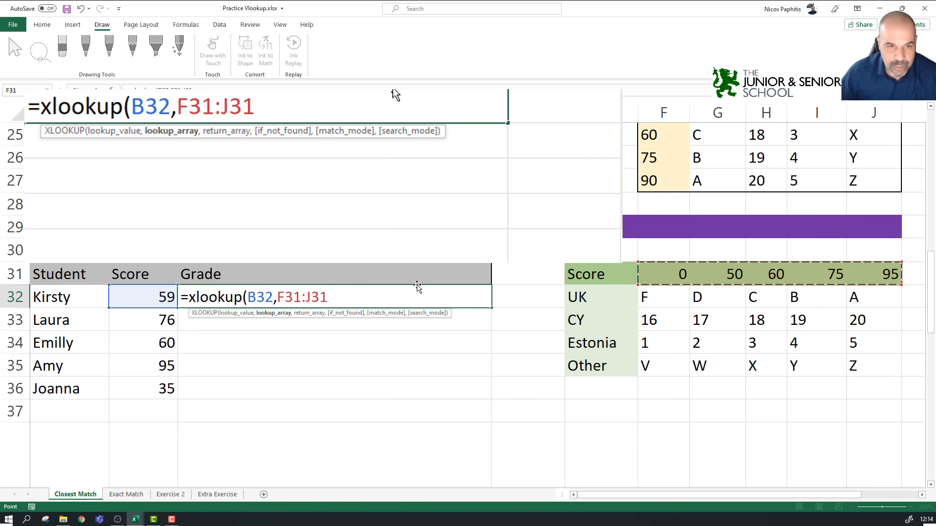
pyautogui.moveTo(197, 109); pyautogui.dragTo(247, 107)
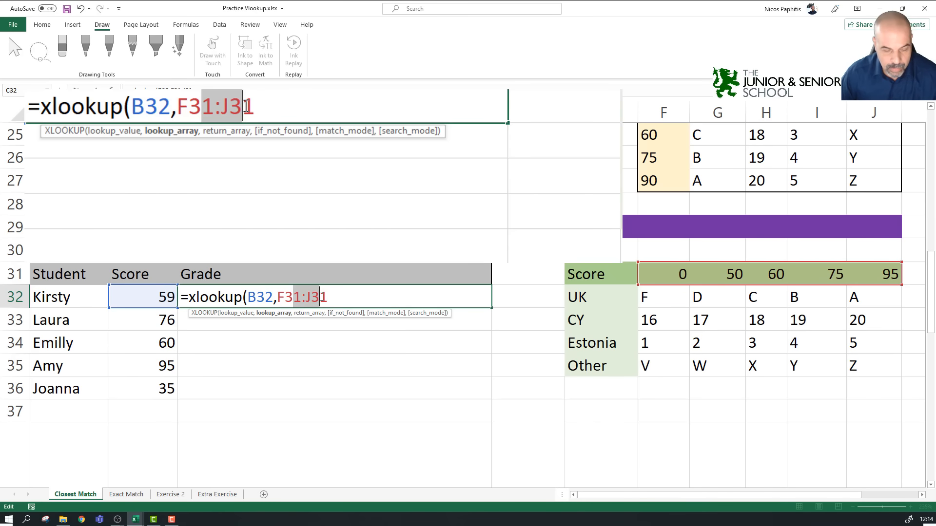
pyautogui.press('F4')
pyautogui.click(319, 112)
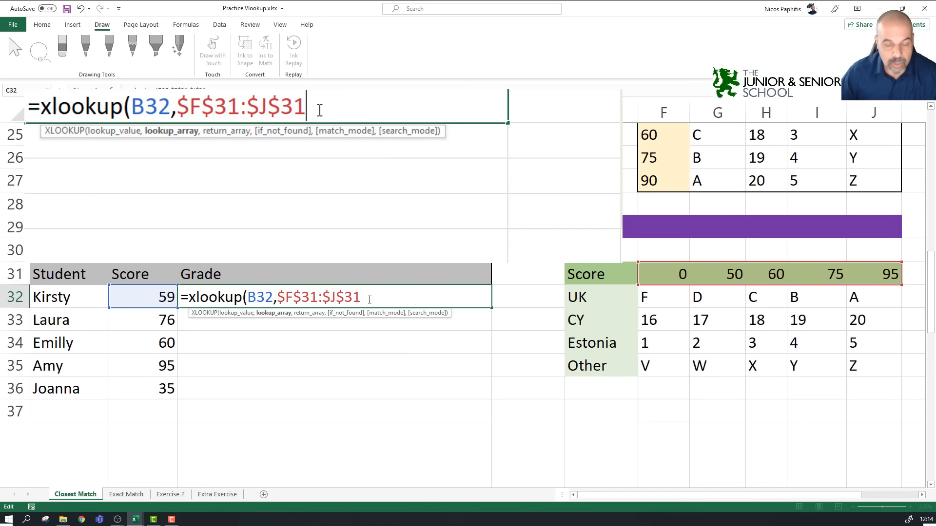
pyautogui.write(',')
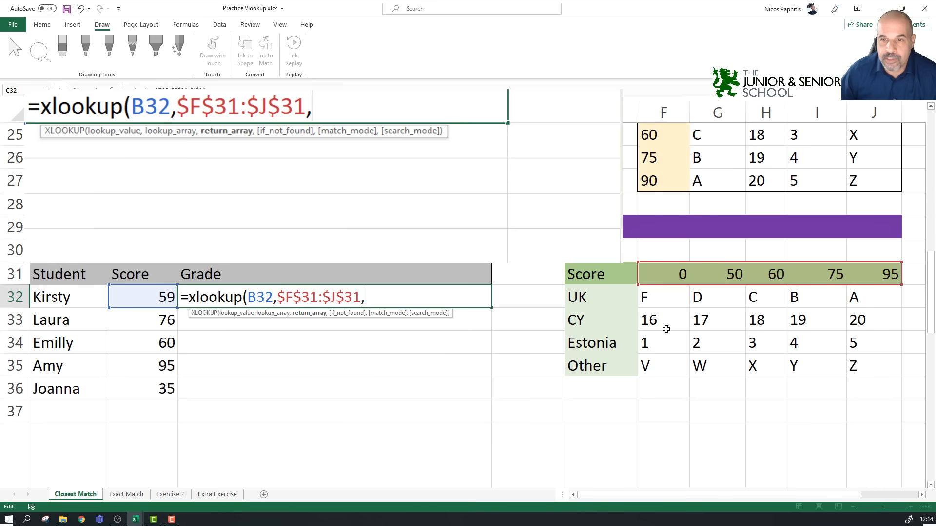
# Step: Add the UK grade row as the XLOOKUP's return array with the absolute reference $F$32:$J$32
pyautogui.moveTo(651, 299); pyautogui.dragTo(867, 297)
pyautogui.moveTo(338, 106); pyautogui.dragTo(376, 105)
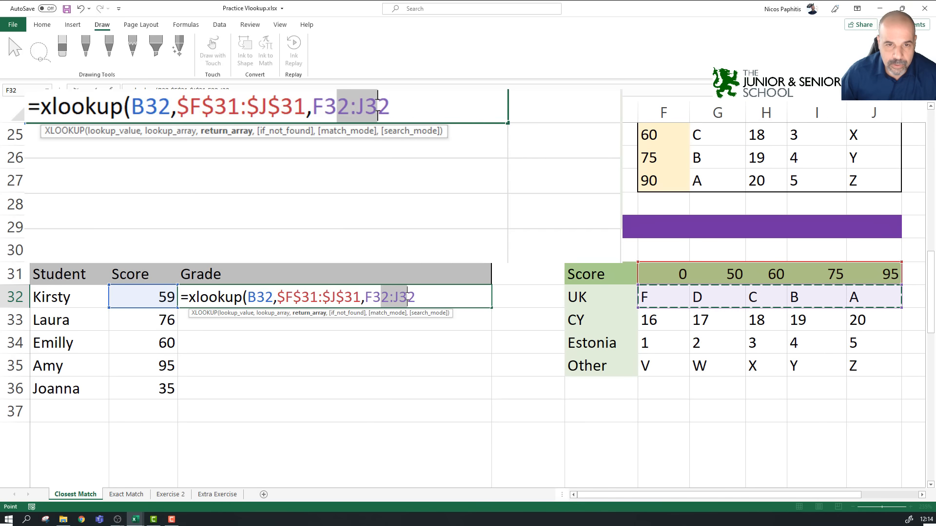
pyautogui.press('F4')
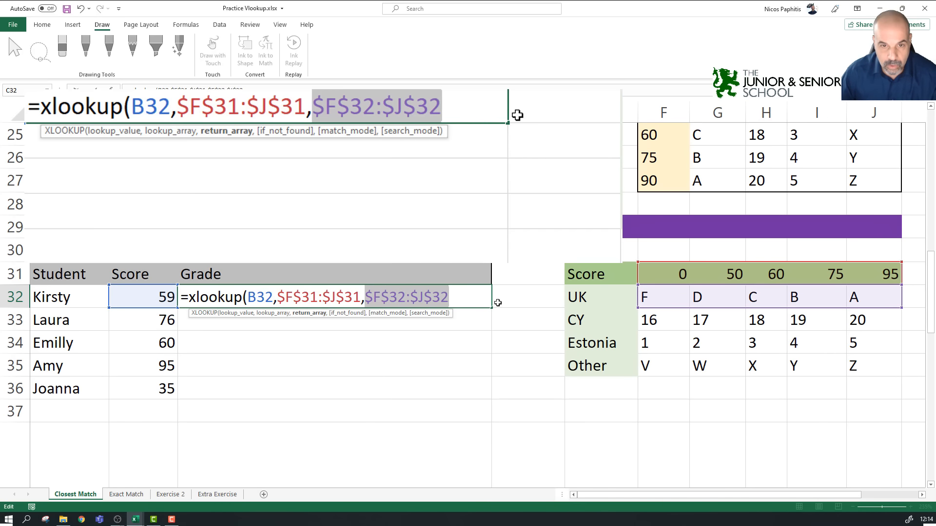
pyautogui.click(459, 110)
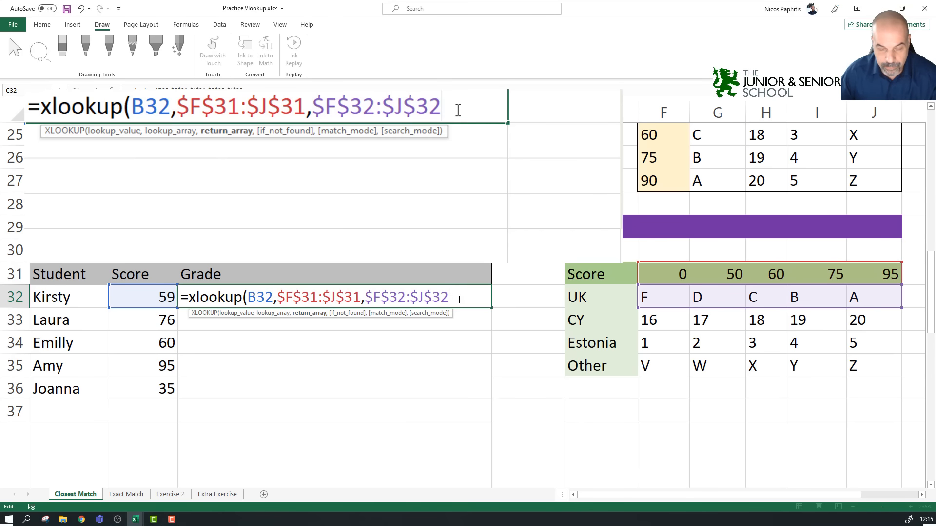
# Step: Complete the C32 XLOOKUP with "Not Found" as the if-not-found text, match mode 0 and search mode 1, and enter it
pyautogui.write(',')
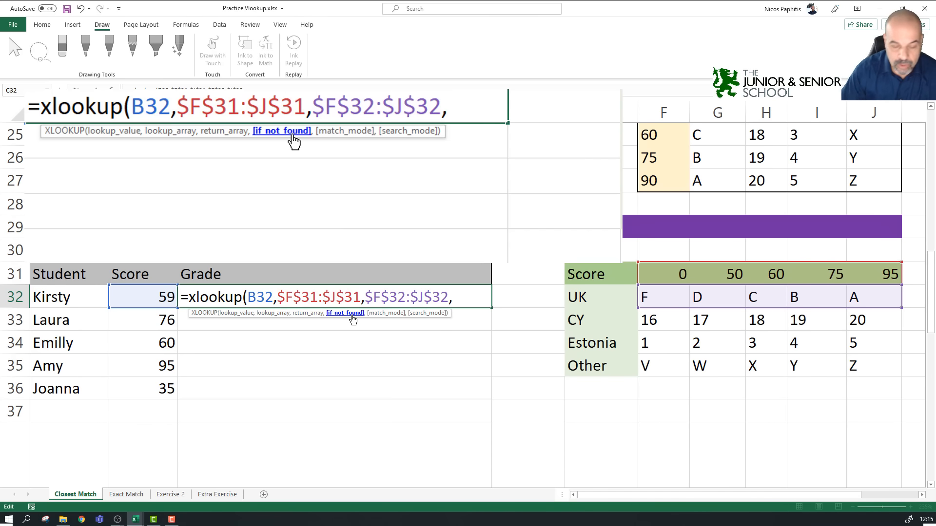
pyautogui.write('"Not ')
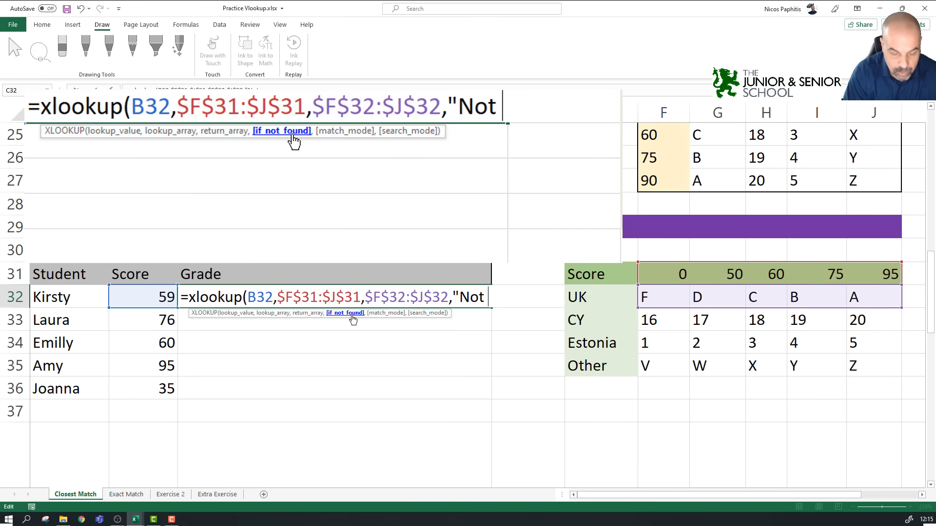
pyautogui.write('Found",')
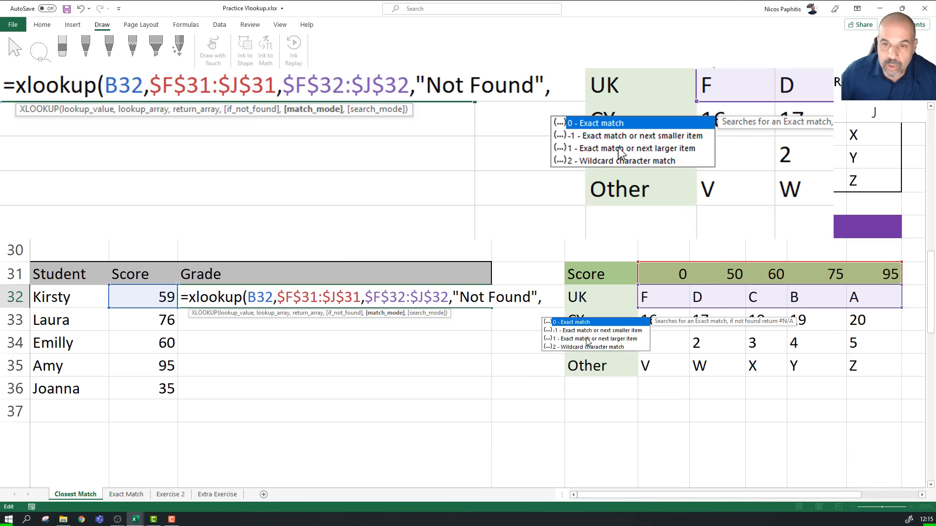
pyautogui.click(633, 332)
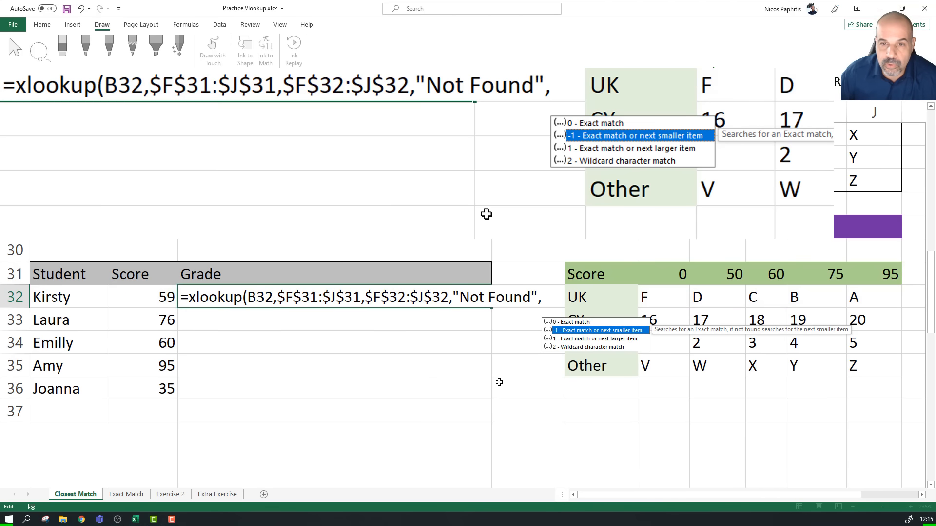
pyautogui.doubleClick(592, 323)
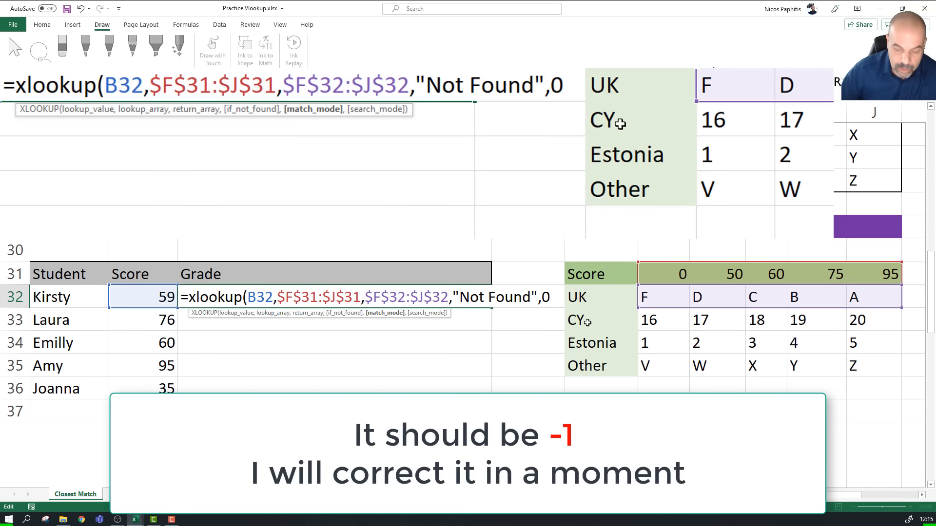
pyautogui.write(',')
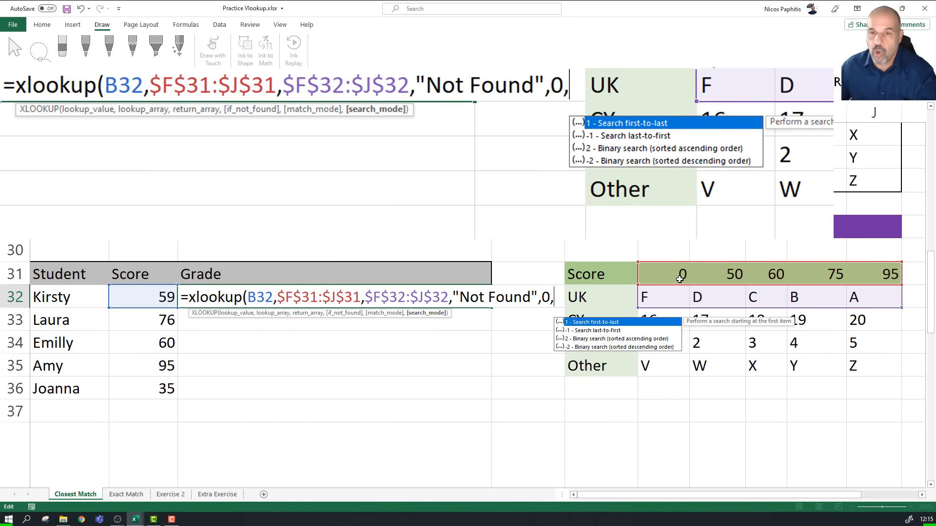
pyautogui.doubleClick(618, 323)
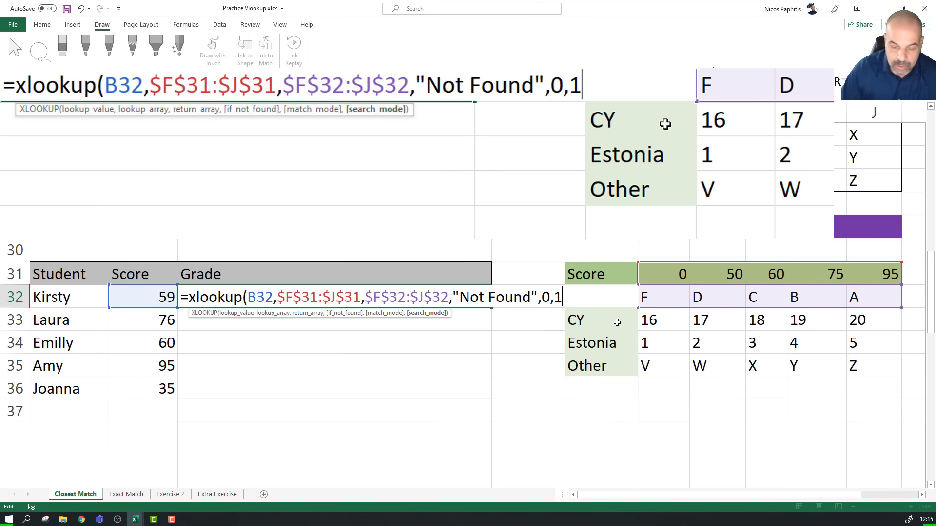
pyautogui.write(')')
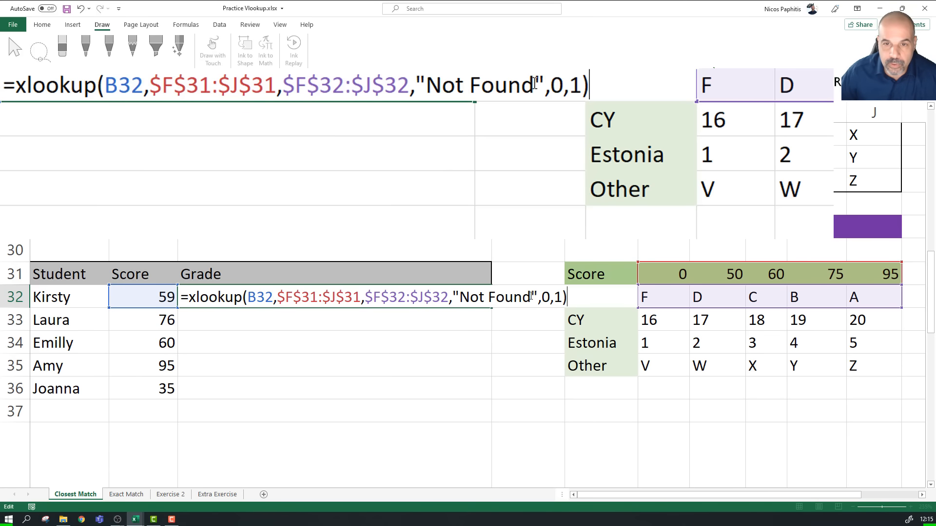
pyautogui.click(544, 297)
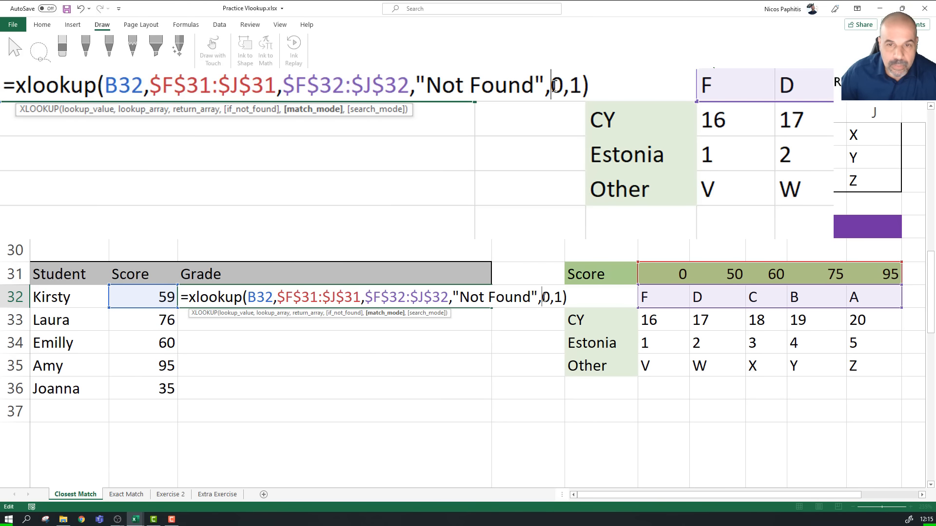
pyautogui.press('Return')
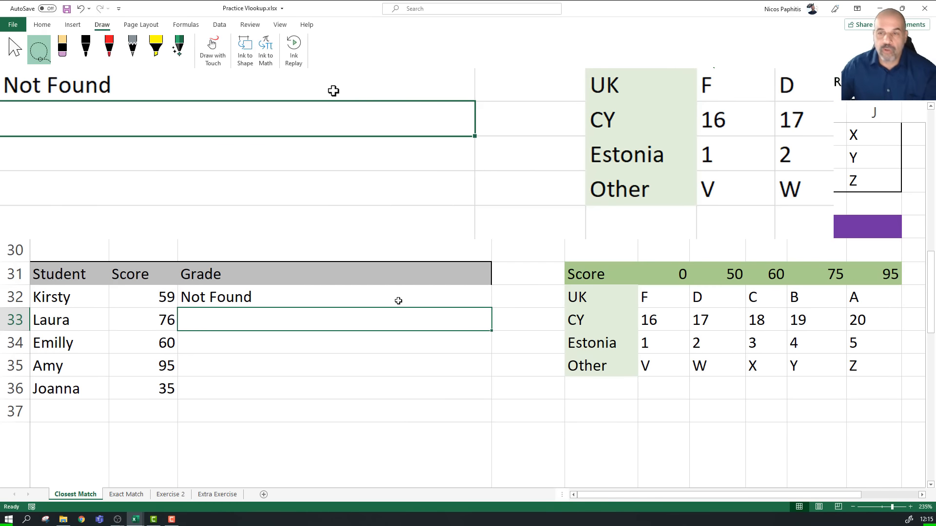
# Step: Change the match mode of the XLOOKUP in C32 to -1, exact match or next smaller item
pyautogui.click(434, 295)
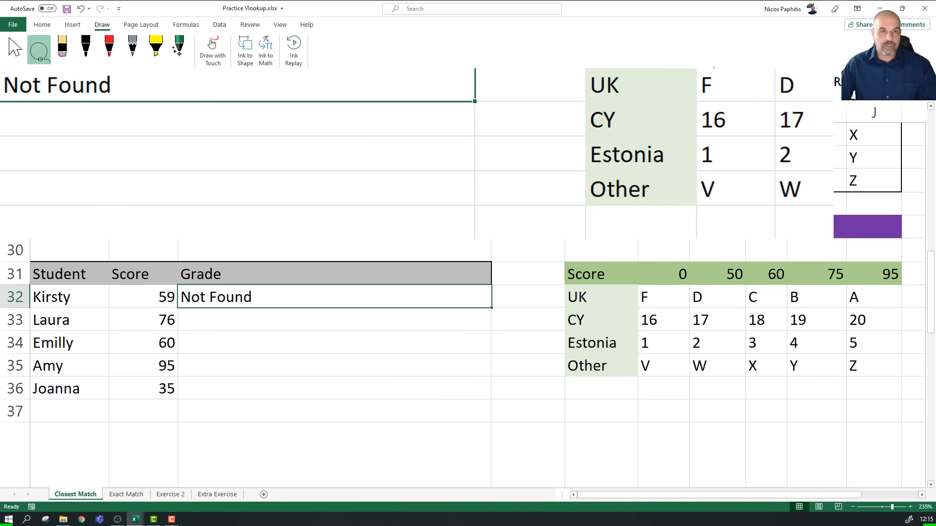
pyautogui.press('F2')
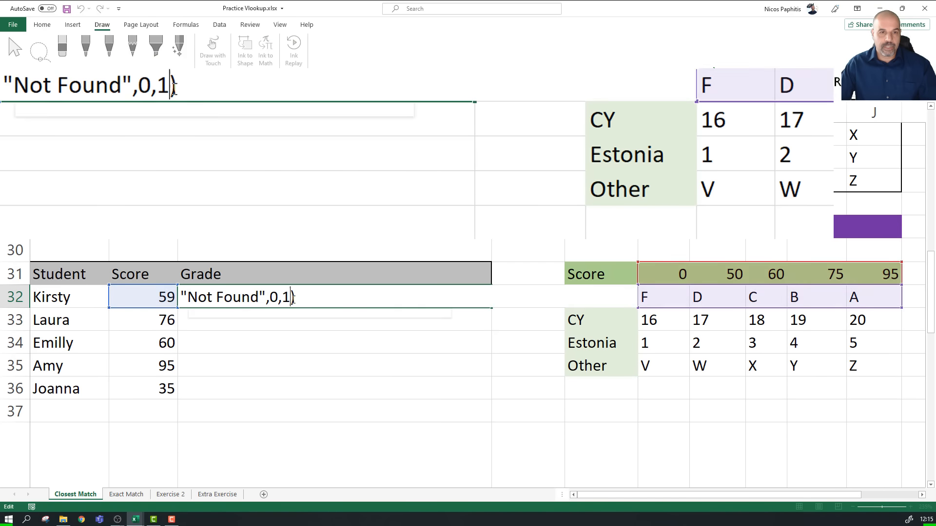
pyautogui.doubleClick(560, 297)
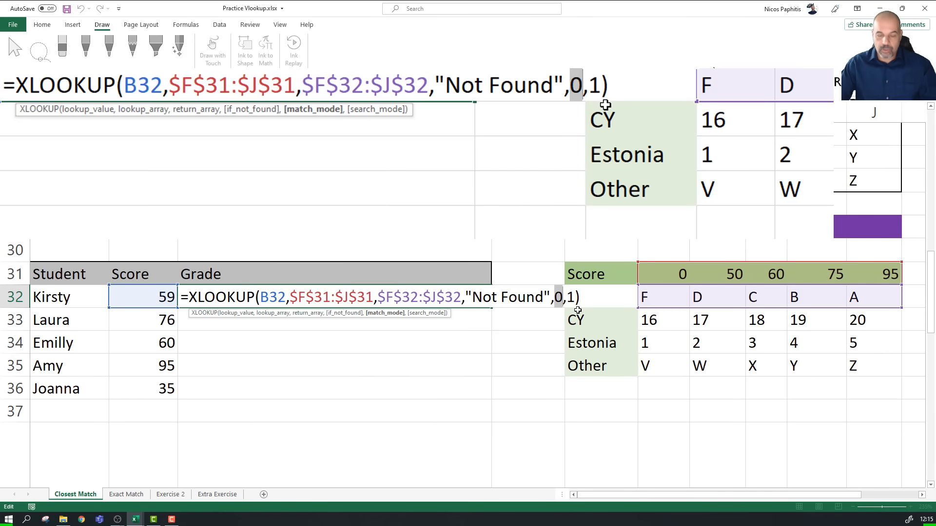
pyautogui.press('BackSpace')
pyautogui.press('BackSpace')
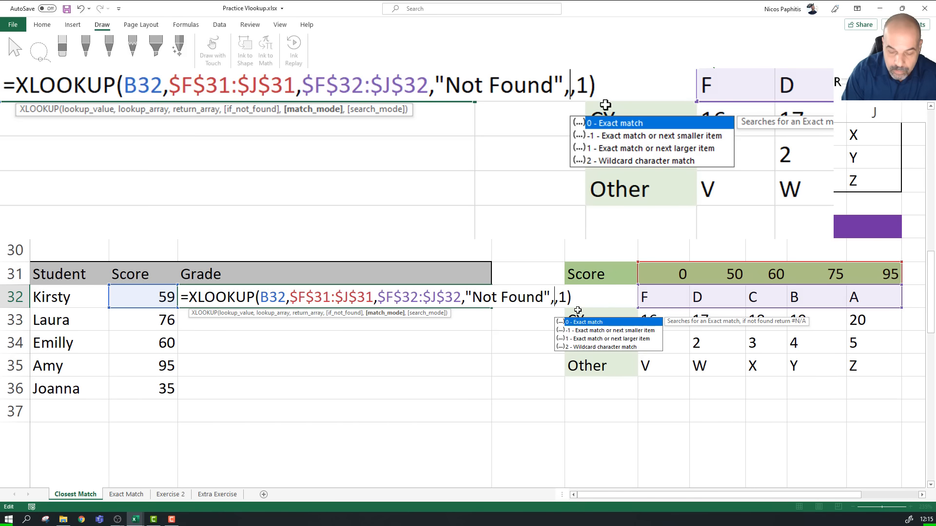
pyautogui.doubleClick(600, 332)
pyautogui.press('Return')
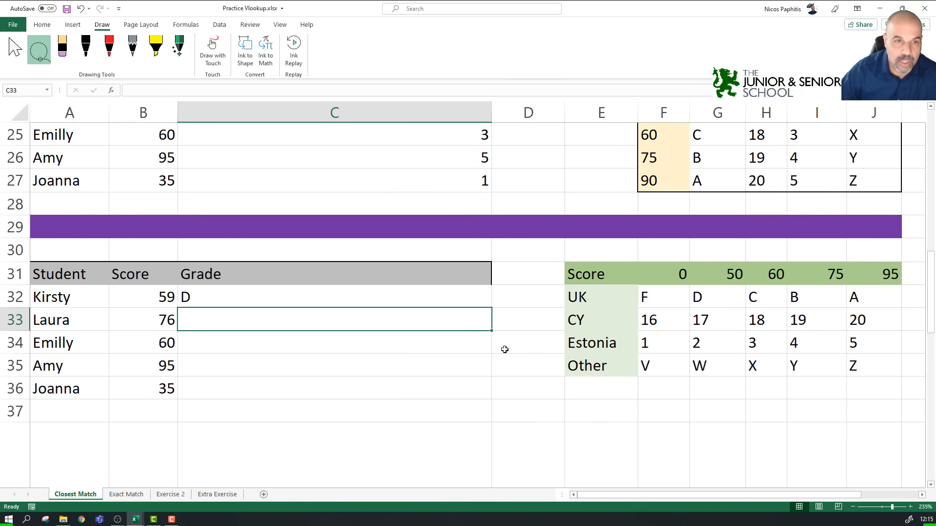
# Step: Fill the C32 formula down to C36, and clear the copied formulas from C33:C36
pyautogui.click(379, 304)
pyautogui.moveTo(491, 307); pyautogui.dragTo(485, 394)
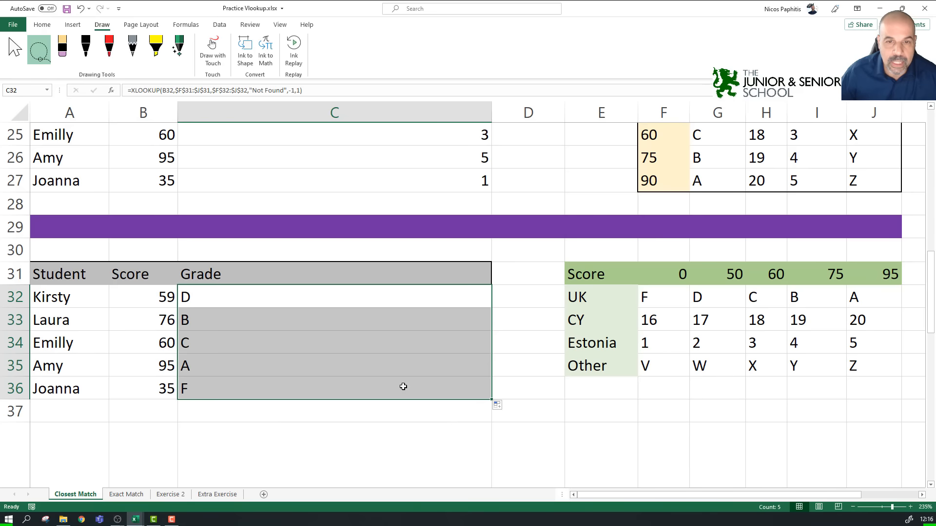
pyautogui.moveTo(359, 317); pyautogui.dragTo(365, 382)
pyautogui.press('Delete')
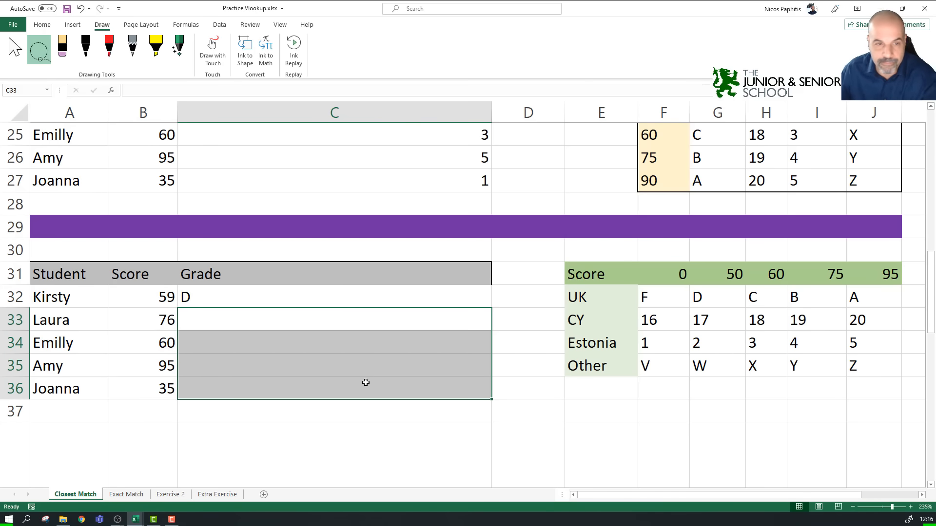
# Step: Replace the lookup value in the C32 XLOOKUP with the range B32:B36 so the grades spill down the column
pyautogui.click(294, 298)
pyautogui.click(329, 88)
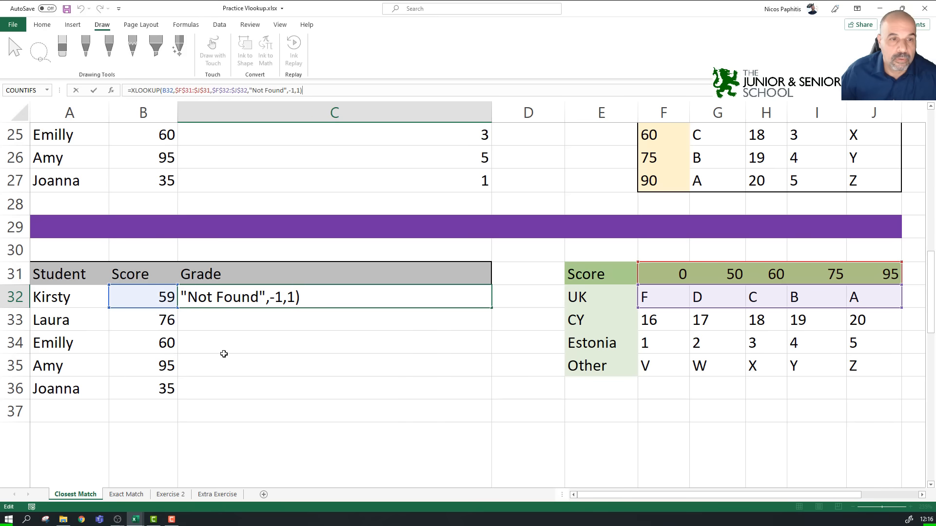
pyautogui.click(272, 297)
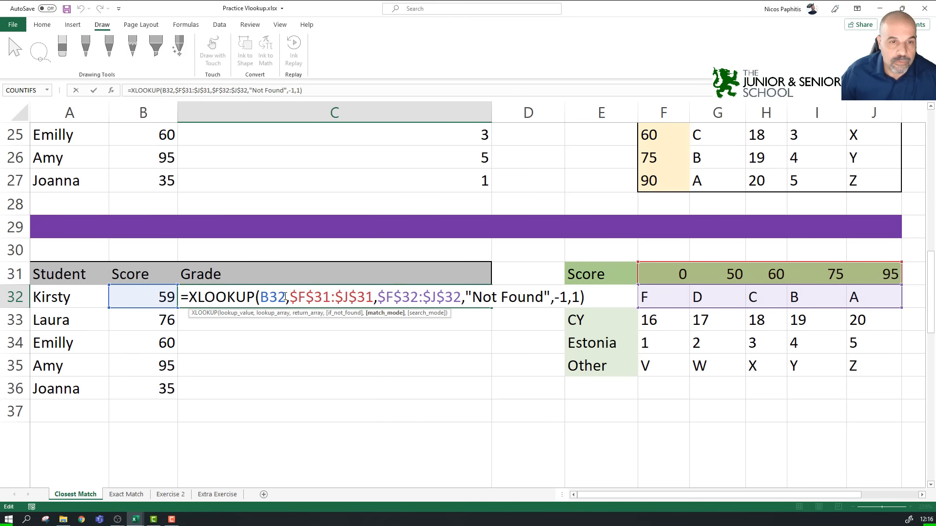
pyautogui.doubleClick(285, 297)
pyautogui.press('BackSpace')
pyautogui.moveTo(154, 295); pyautogui.dragTo(150, 380)
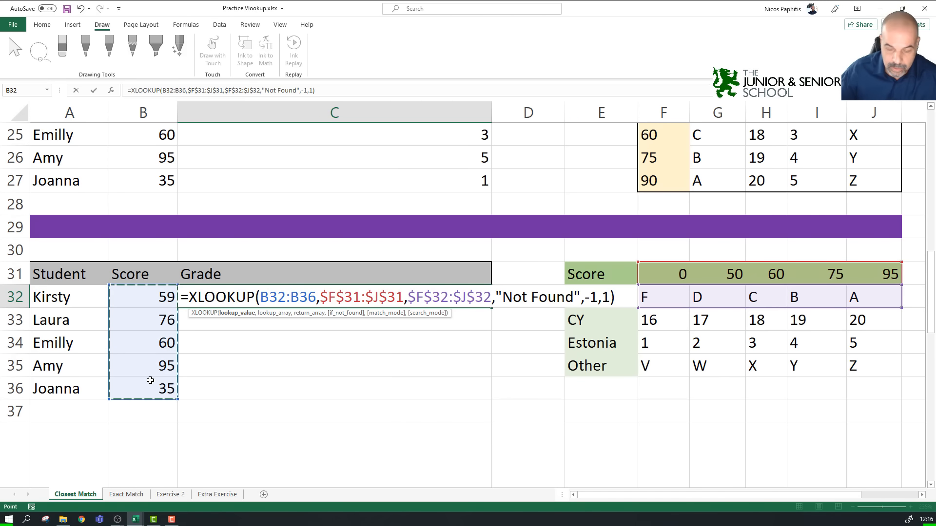
pyautogui.press('Return')
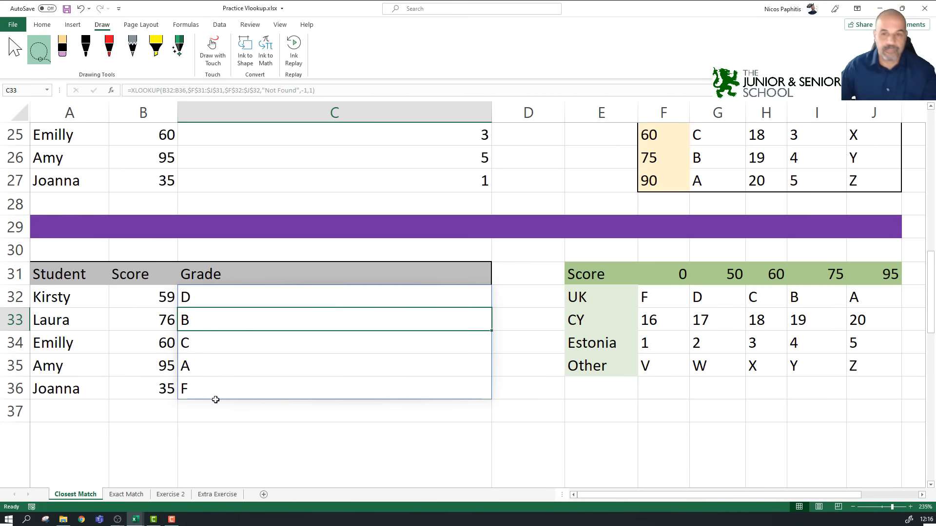
pyautogui.click(341, 464)
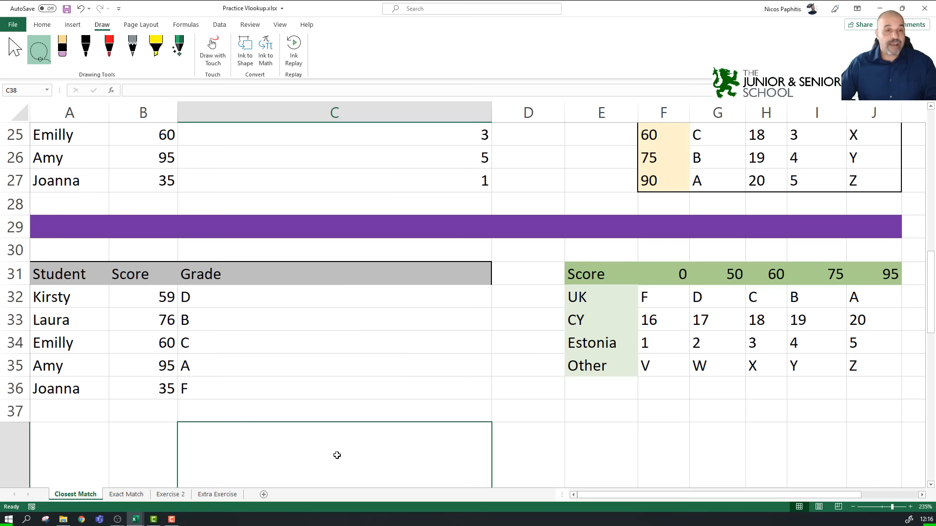
pyautogui.click(142, 343)
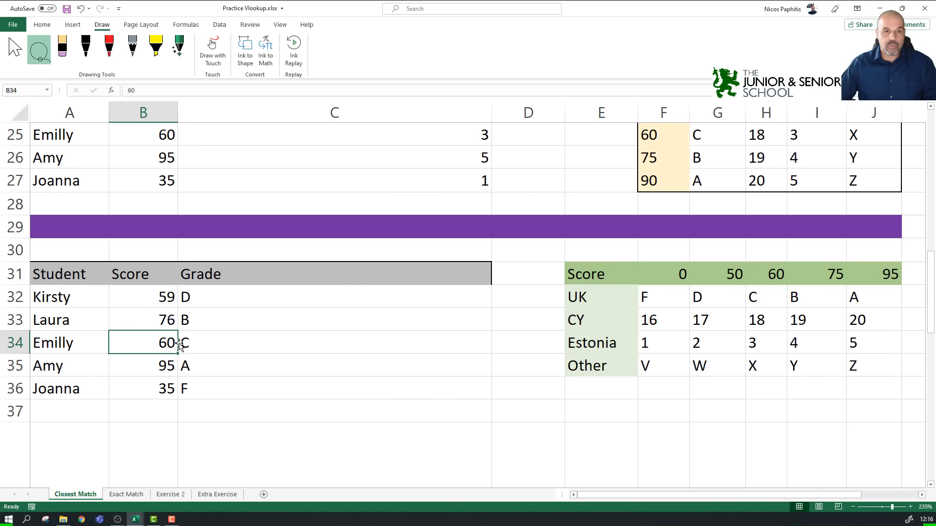
pyautogui.scroll(2, 179, 344)
pyautogui.scroll(-2, 179, 344)
# Step: Set the match mode of the spilled XLOOKUP in C32 to 0 for an exact match, and check the grades in C32:C36
pyautogui.click(224, 298)
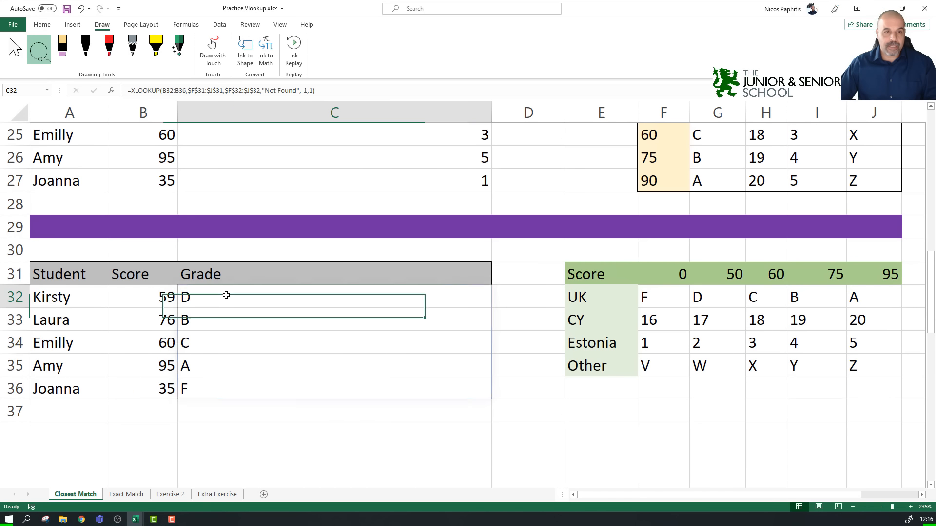
pyautogui.click(368, 91)
pyautogui.click(328, 303)
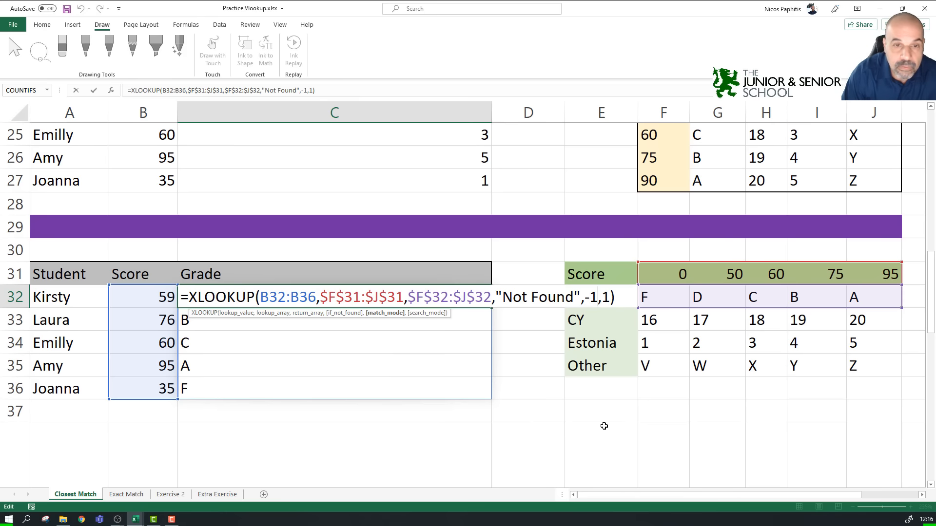
pyautogui.press('BackSpace')
pyautogui.press('BackSpace')
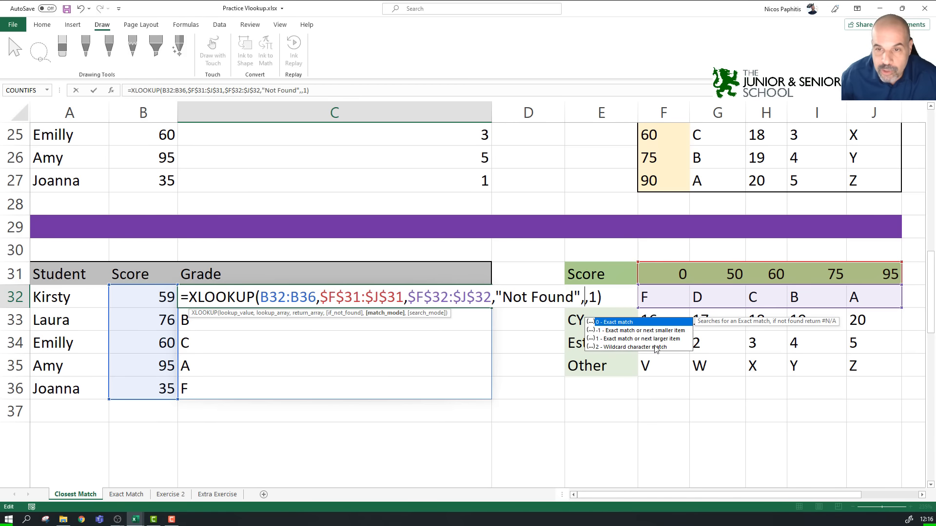
pyautogui.doubleClick(640, 321)
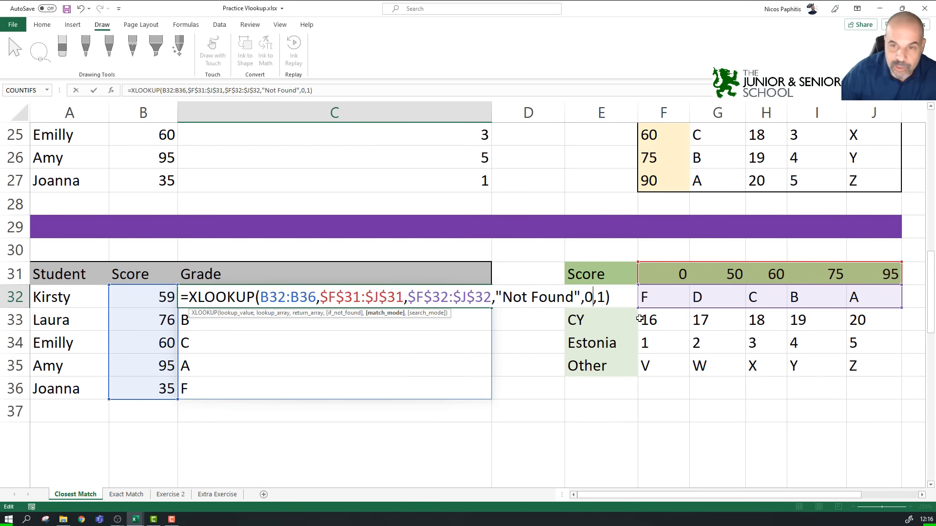
pyautogui.press('Return')
pyautogui.click(265, 351)
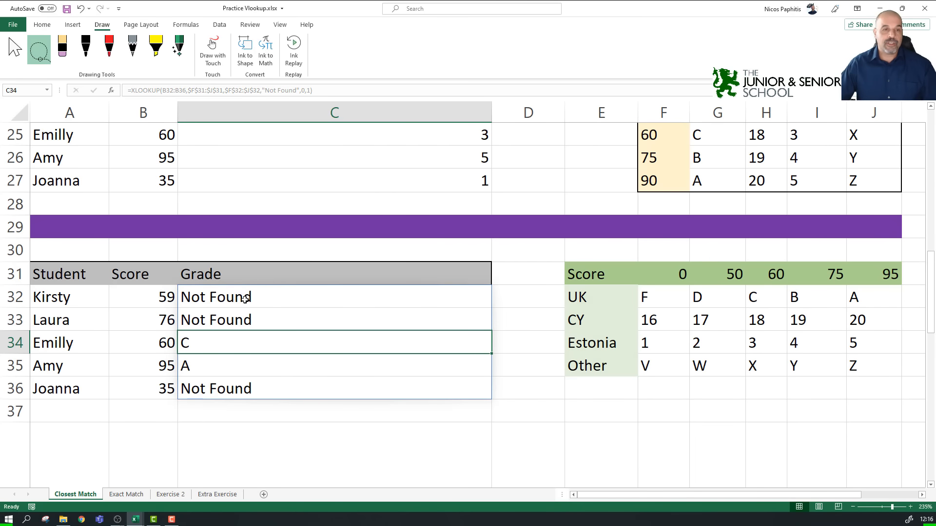
pyautogui.click(244, 299)
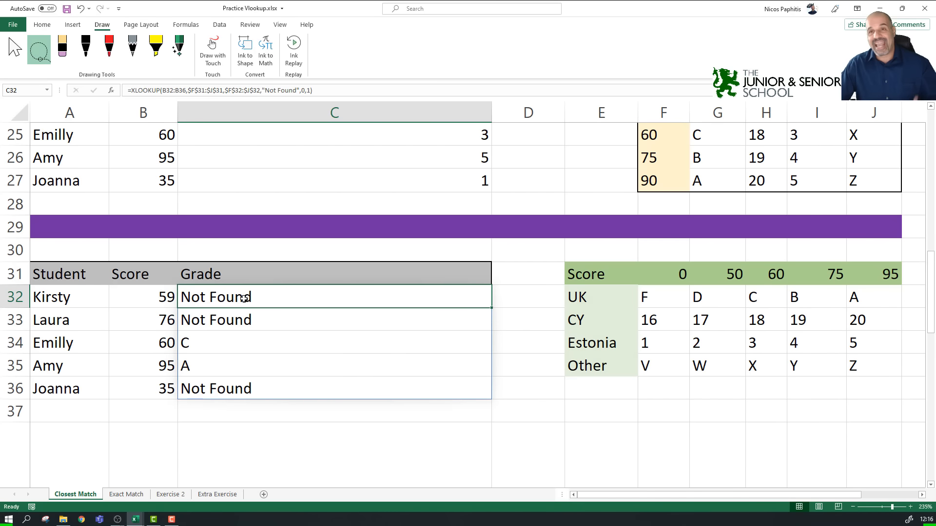
pyautogui.click(244, 330)
pyautogui.click(248, 392)
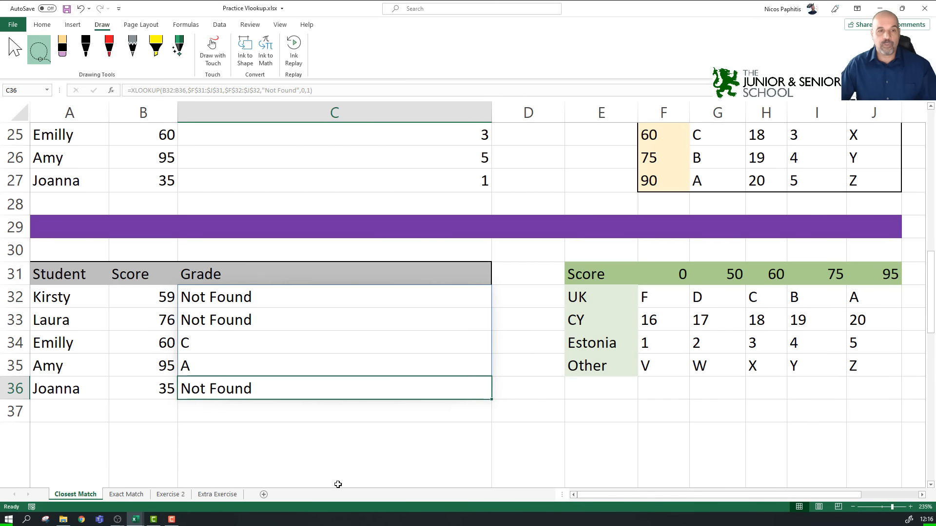